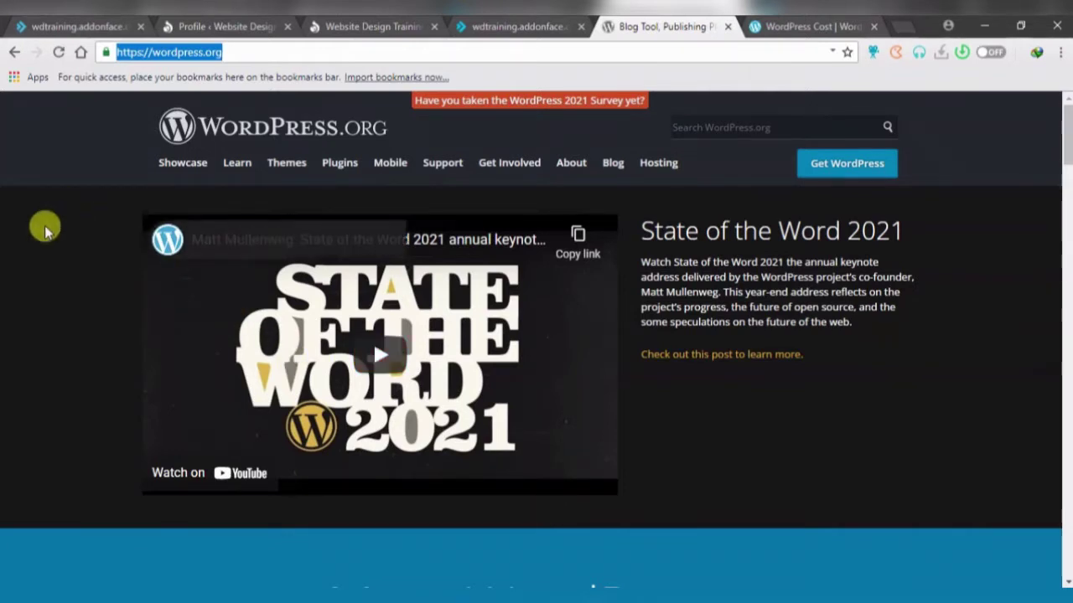
- Go from the WordPress.org homepage to the WordPress.com pricing page tab
left_click(30, 179)
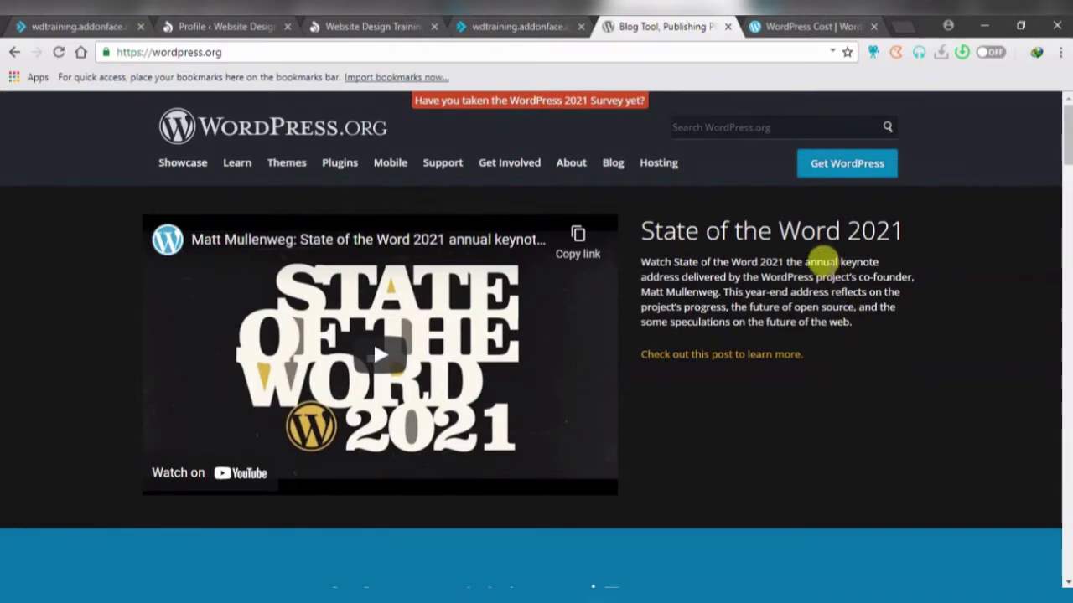
left_click(787, 24)
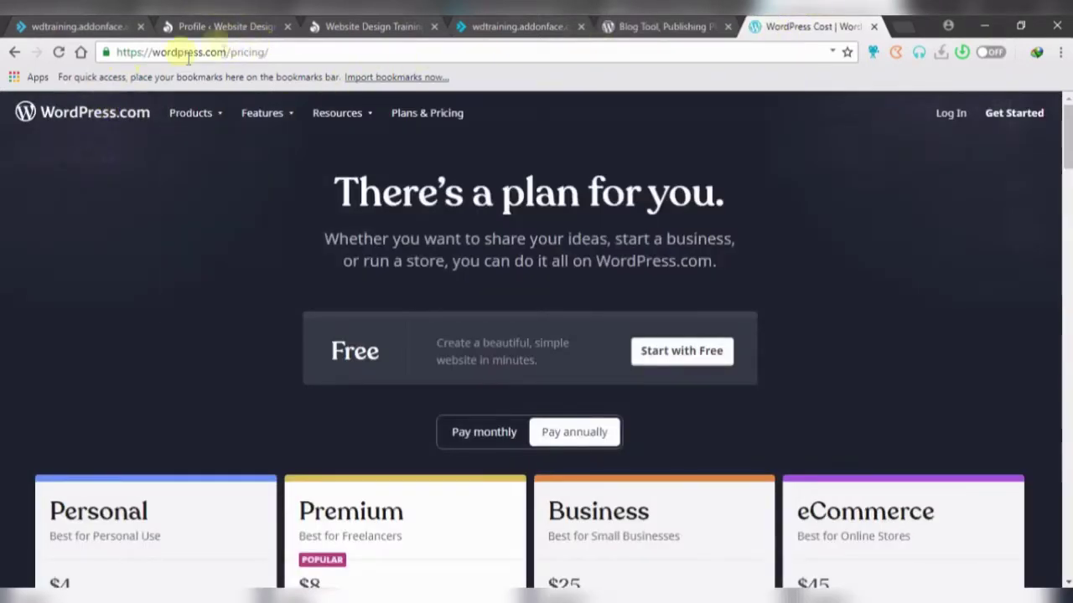
mouse_move(256, 119)
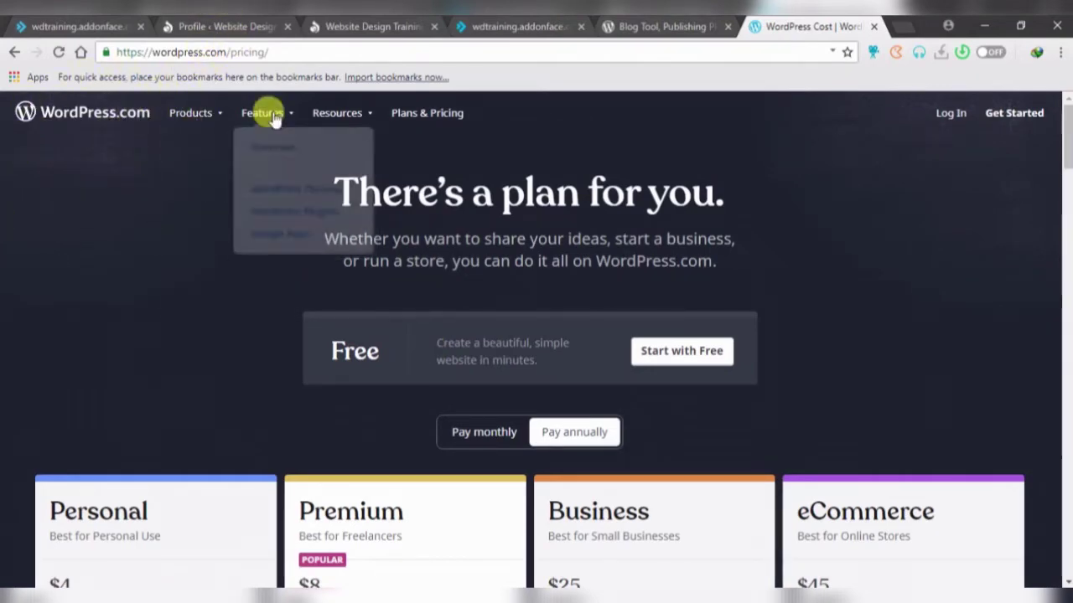
scroll(796, 327, "down", 4)
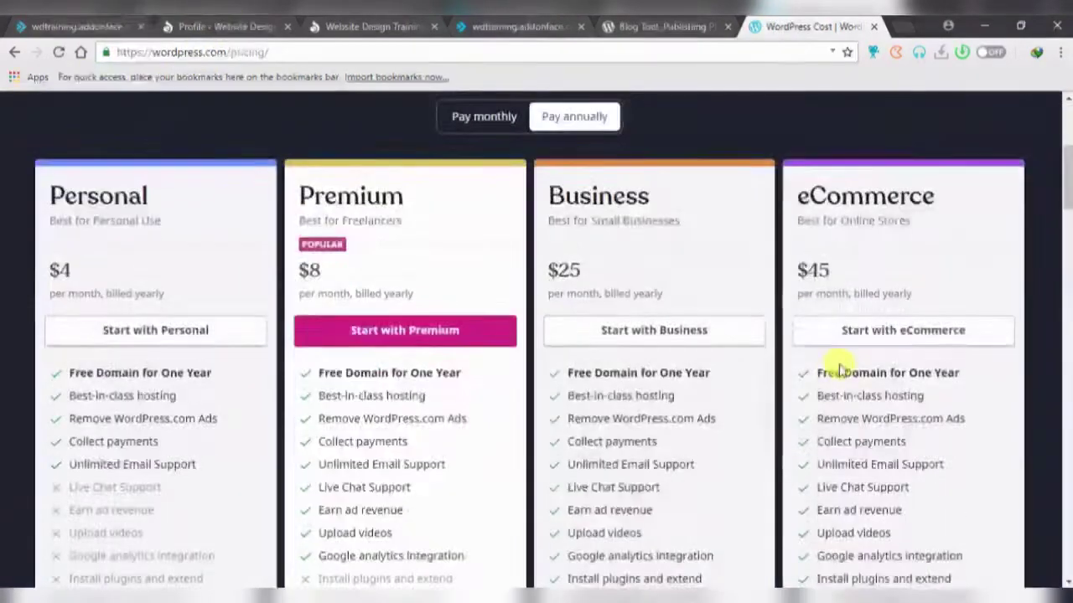
scroll(642, 427, "up", 3)
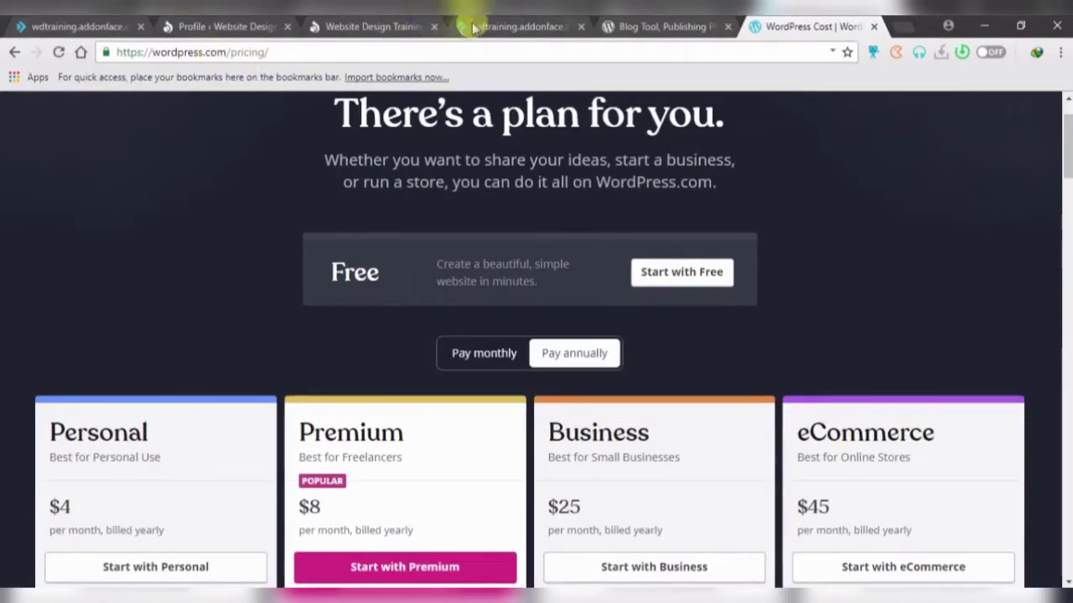
left_click(636, 26)
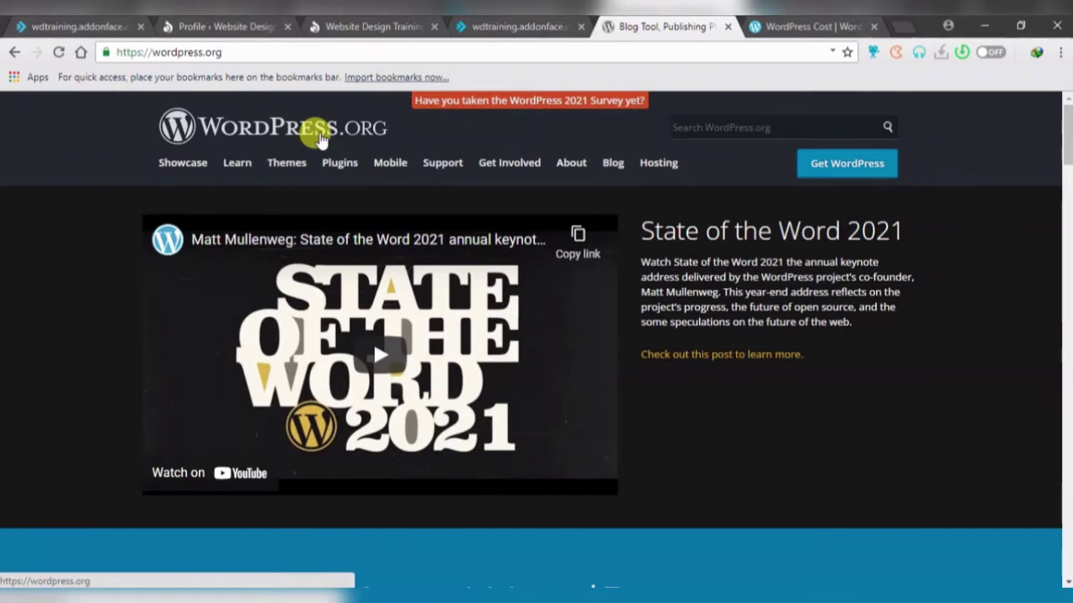
left_click(761, 26)
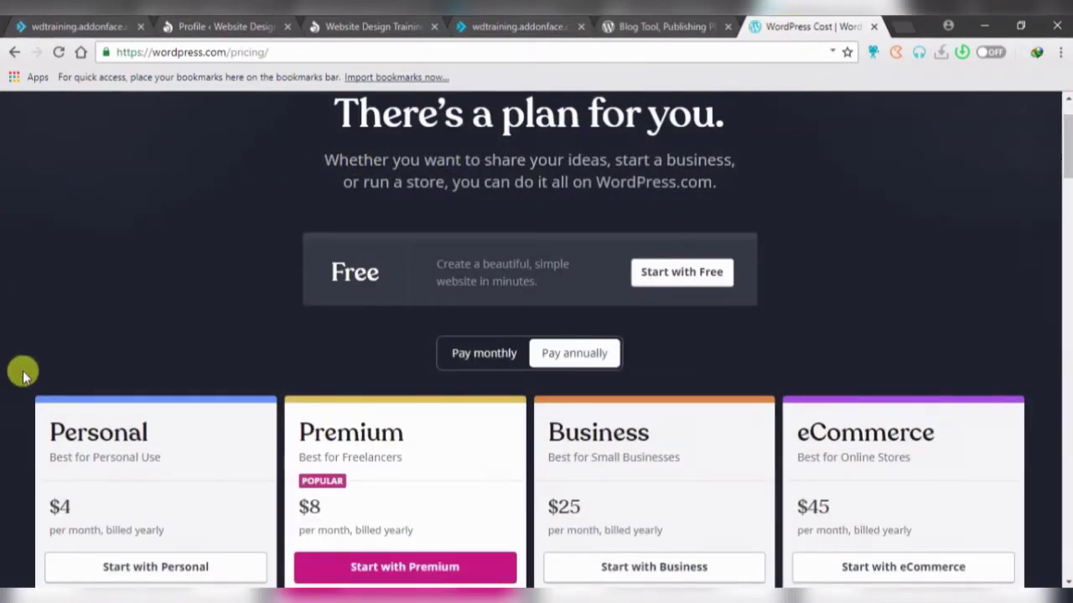
scroll(23, 375, "down", 6)
scroll(25, 379, "up", 5)
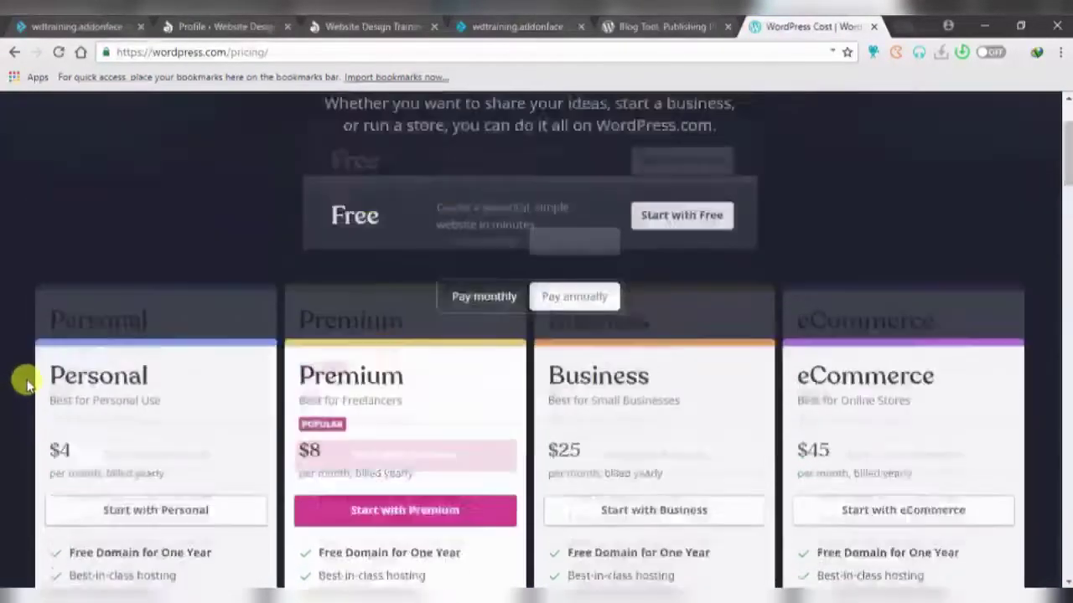
scroll(25, 382, "up", 2)
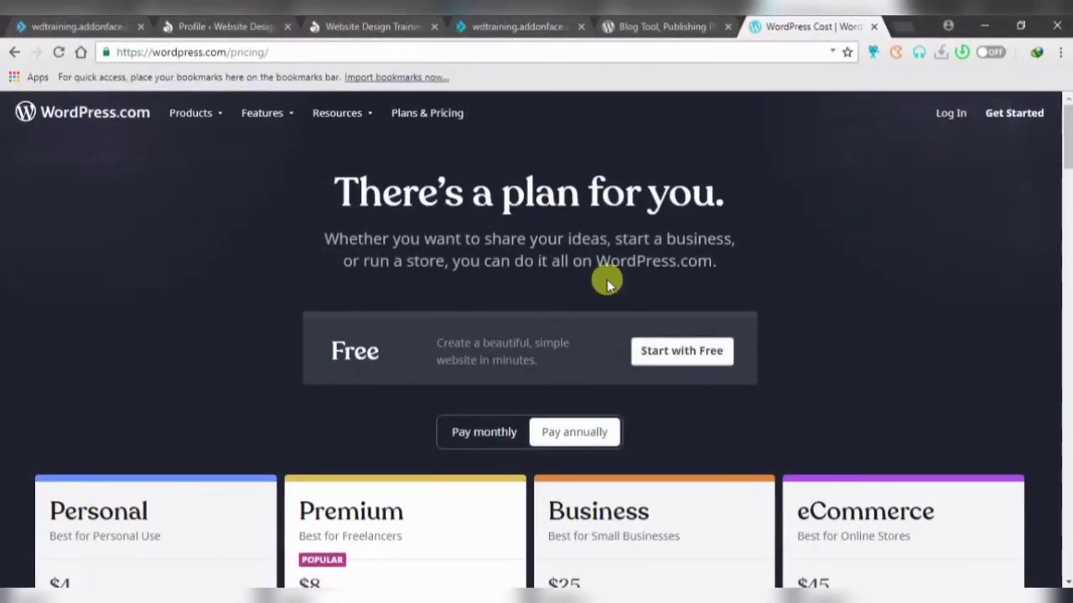
scroll(339, 344, "down", 2)
scroll(340, 344, "down", 3)
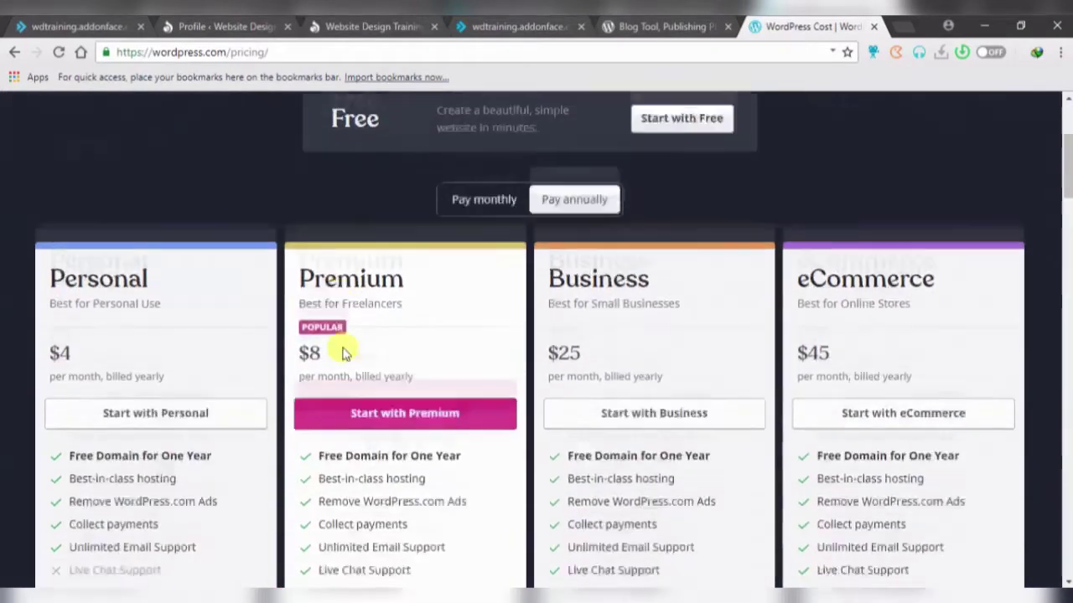
scroll(339, 343, "up", 5)
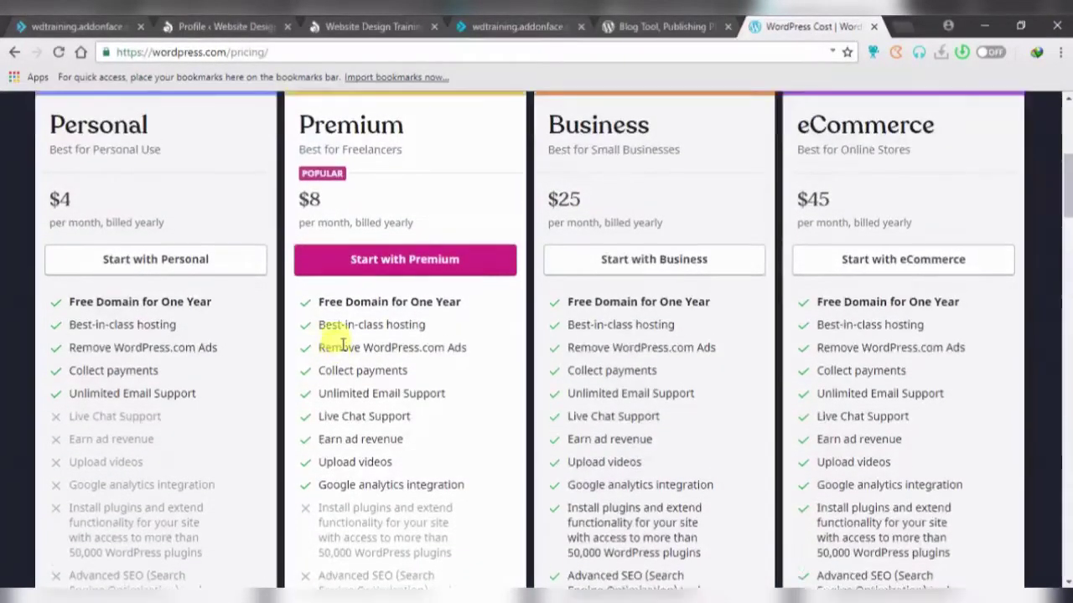
scroll(567, 347, "down", 2)
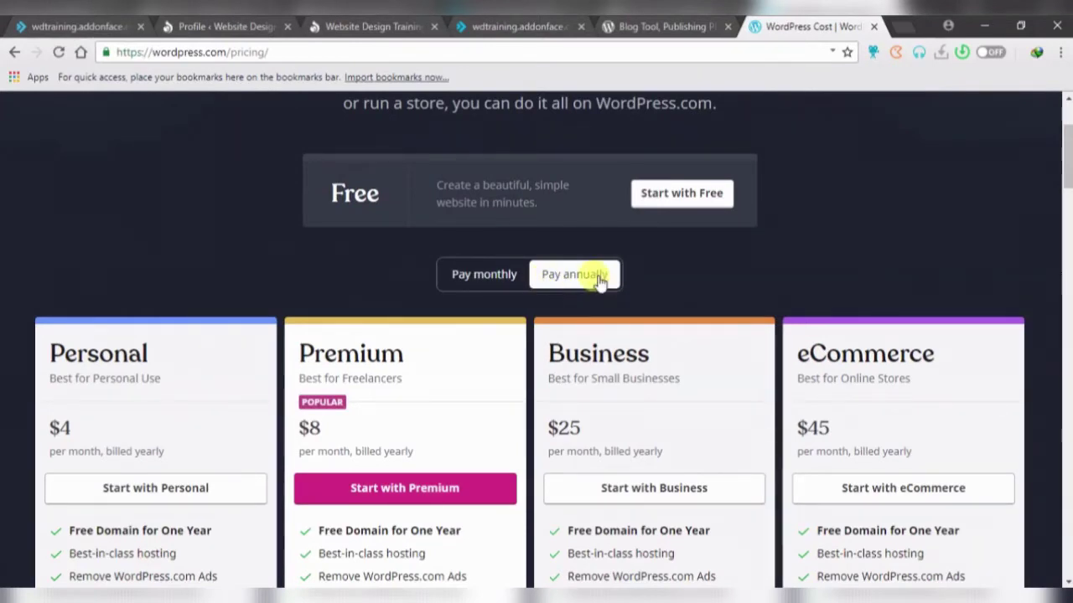
- Show monthly plan prices, compare them with annual billing, then return to monthly
left_click(453, 280)
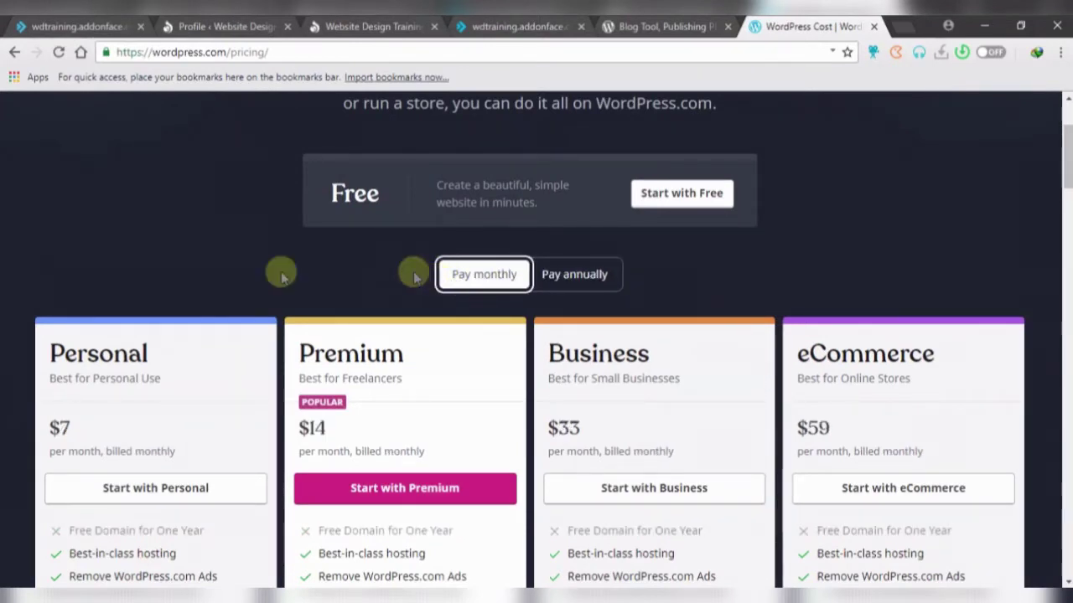
scroll(294, 268, "down", 1)
left_click_drag(79, 358, 54, 349)
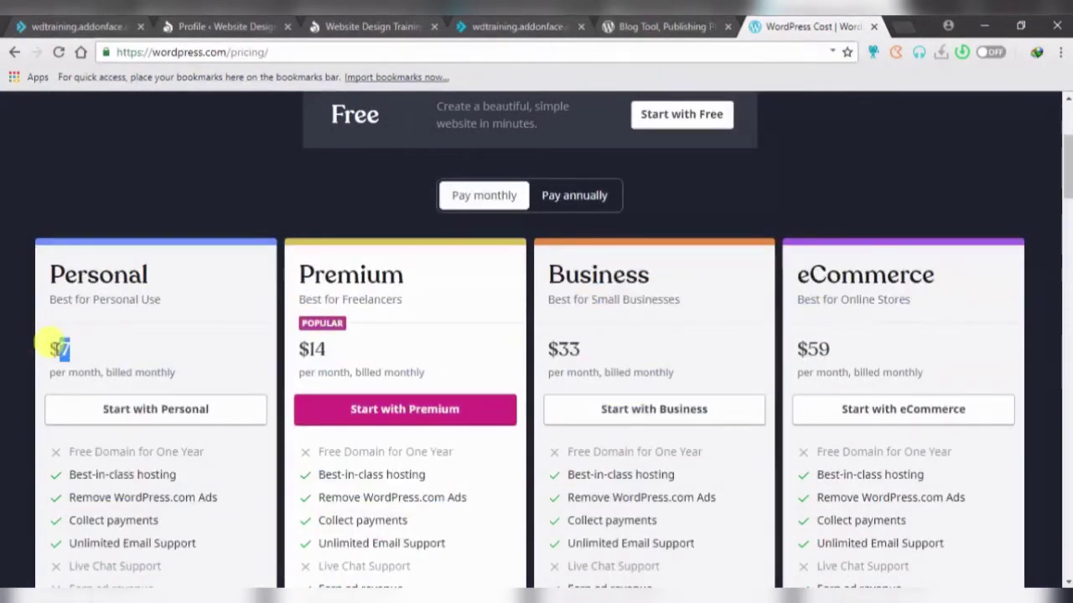
left_click(550, 195)
left_click(498, 200)
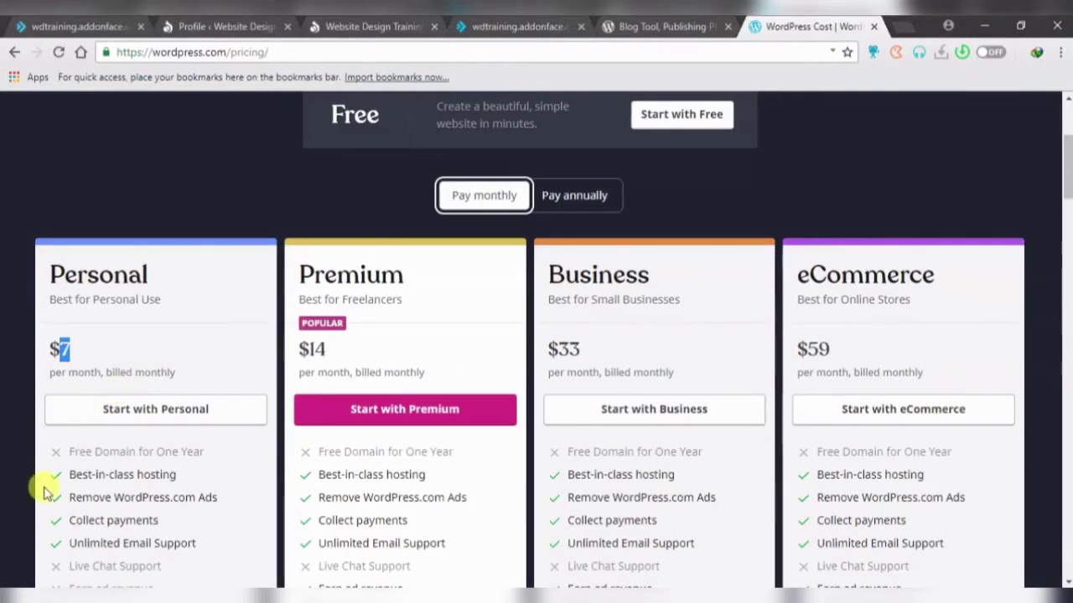
- Highlight the Personal plan's crossed-out free domain and scroll through the monthly plans
left_click_drag(71, 446, 192, 444)
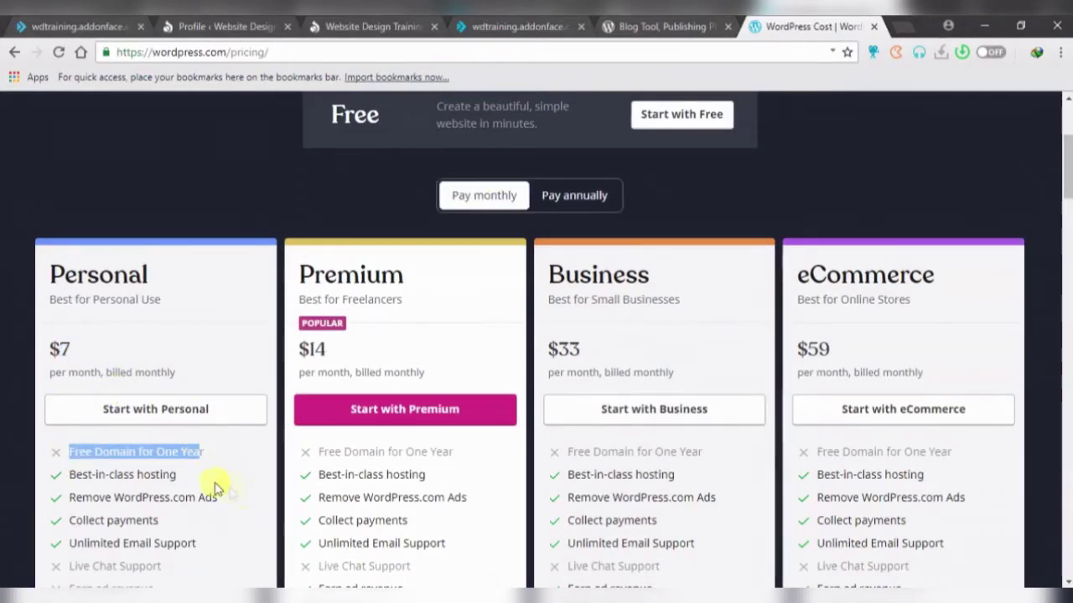
scroll(216, 486, "down", 2)
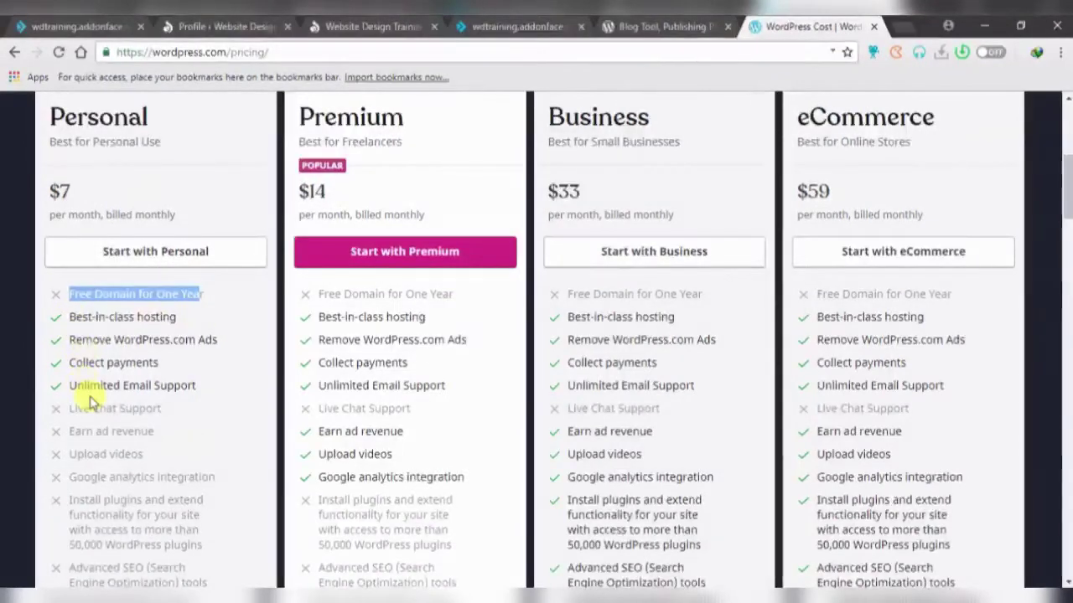
scroll(276, 437, "up", 5)
scroll(536, 412, "down", 4)
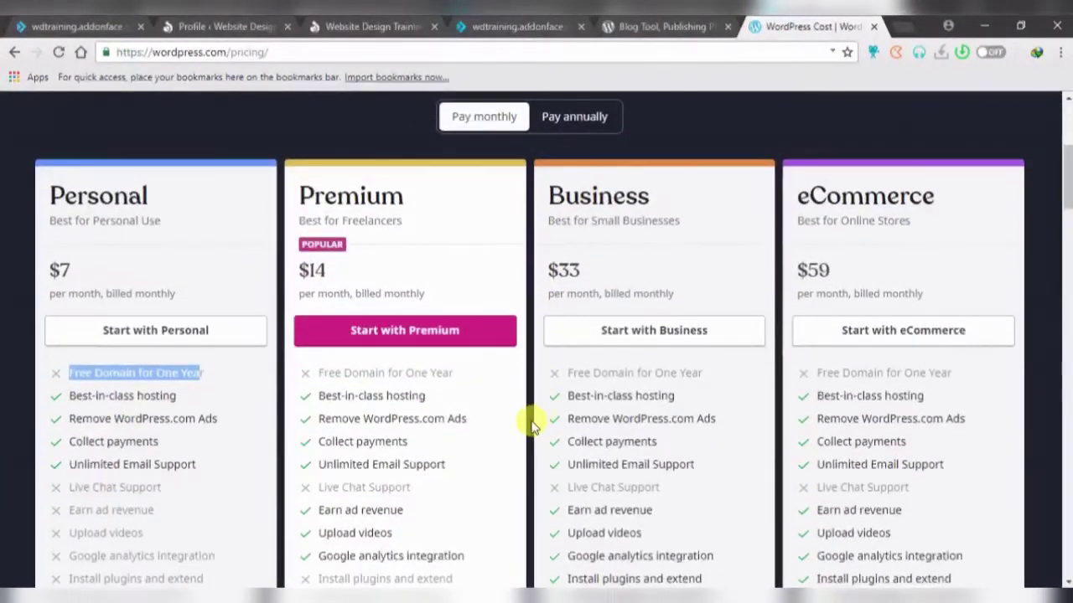
scroll(516, 432, "down", 2)
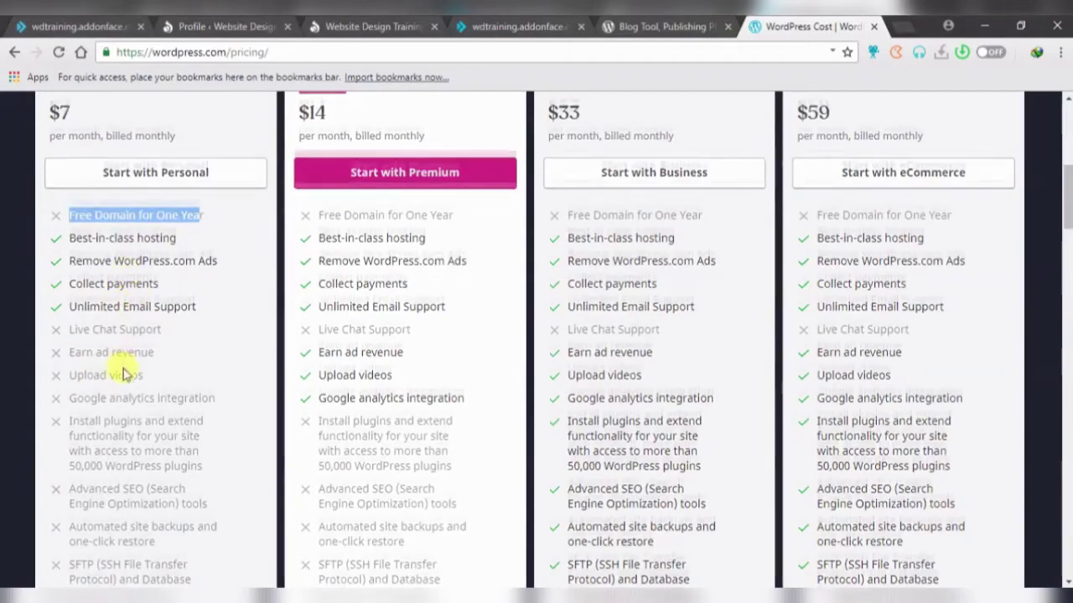
scroll(119, 371, "down", 3)
scroll(143, 426, "up", 6)
scroll(151, 449, "up", 1)
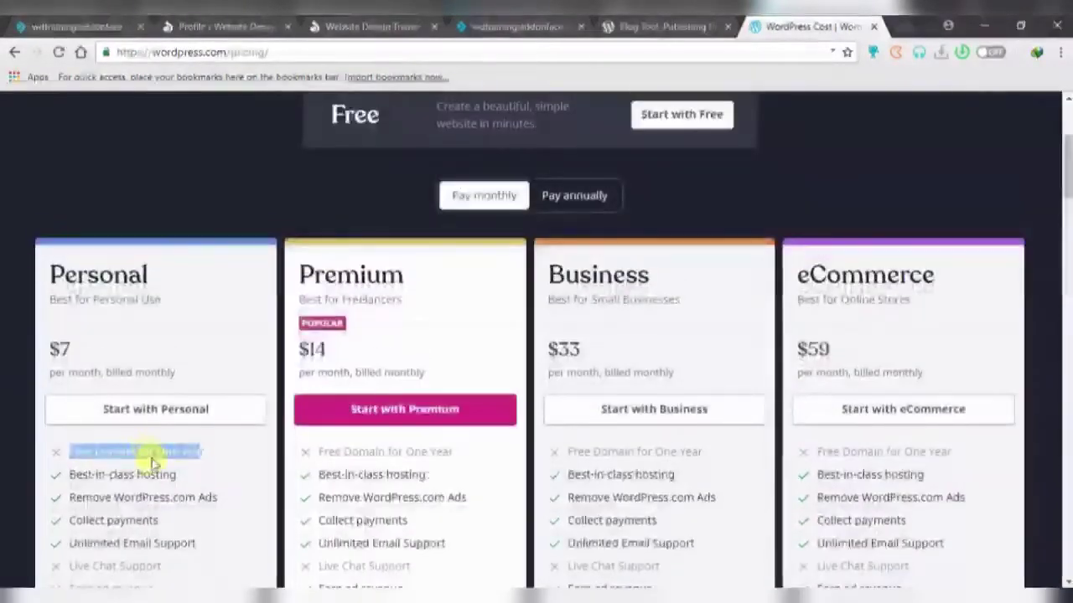
scroll(591, 206, "up", 1)
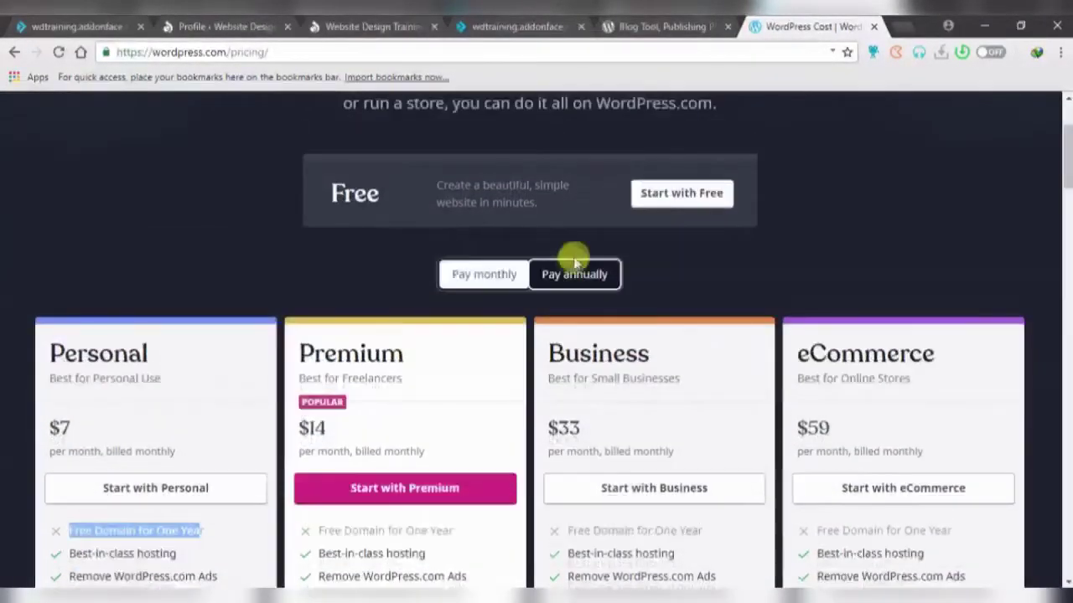
- Switch to annual billing ($4, $8, $25, $45) and highlight features missing from Personal
left_click(560, 271)
scroll(378, 319, "down", 4)
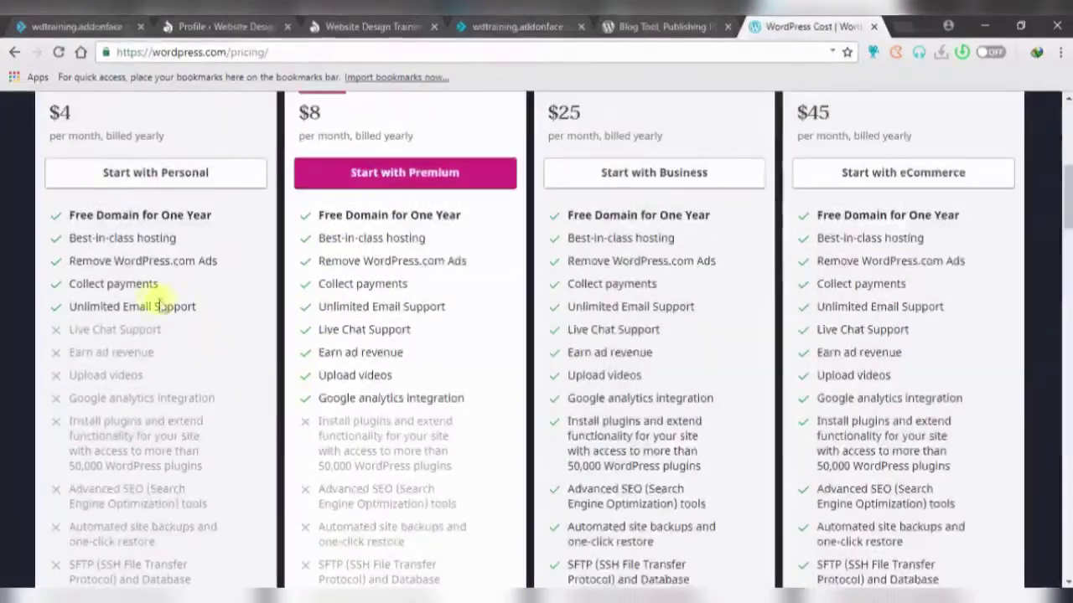
left_click_drag(65, 329, 121, 565)
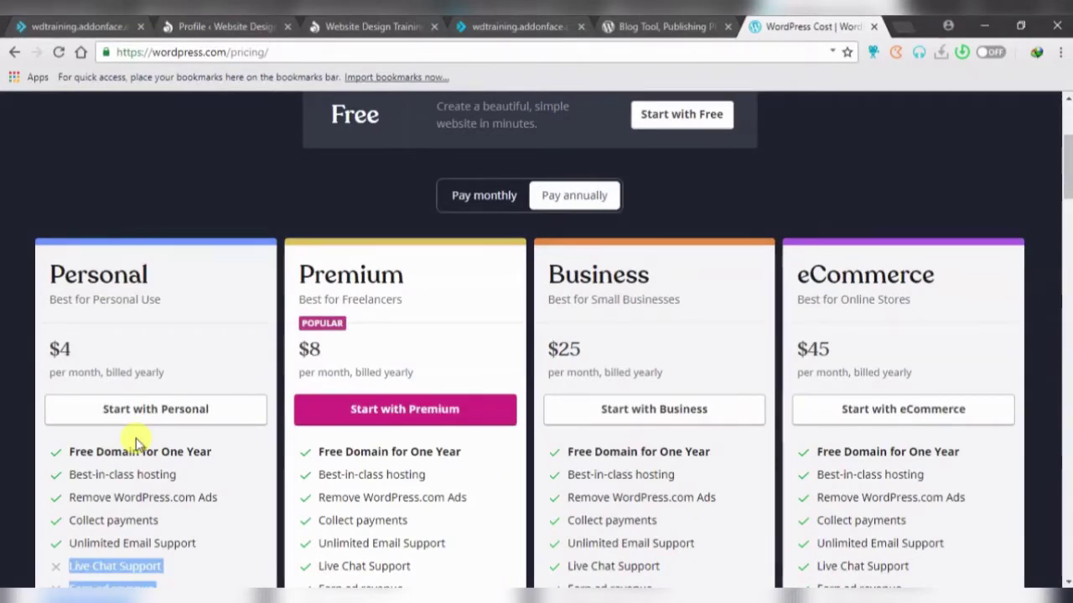
scroll(209, 339, "down", 3)
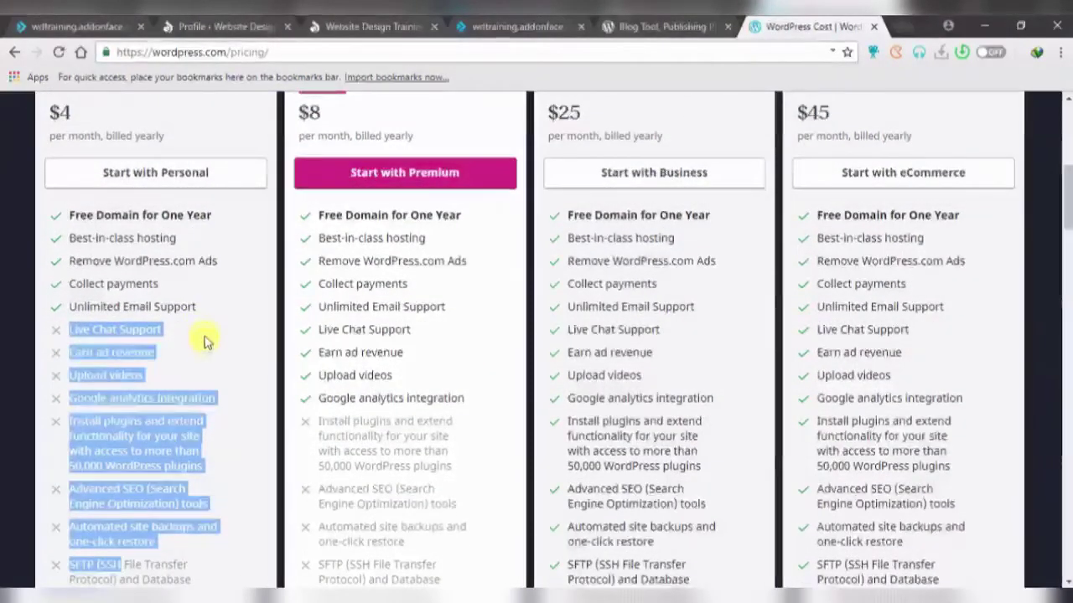
scroll(134, 411, "up", 3)
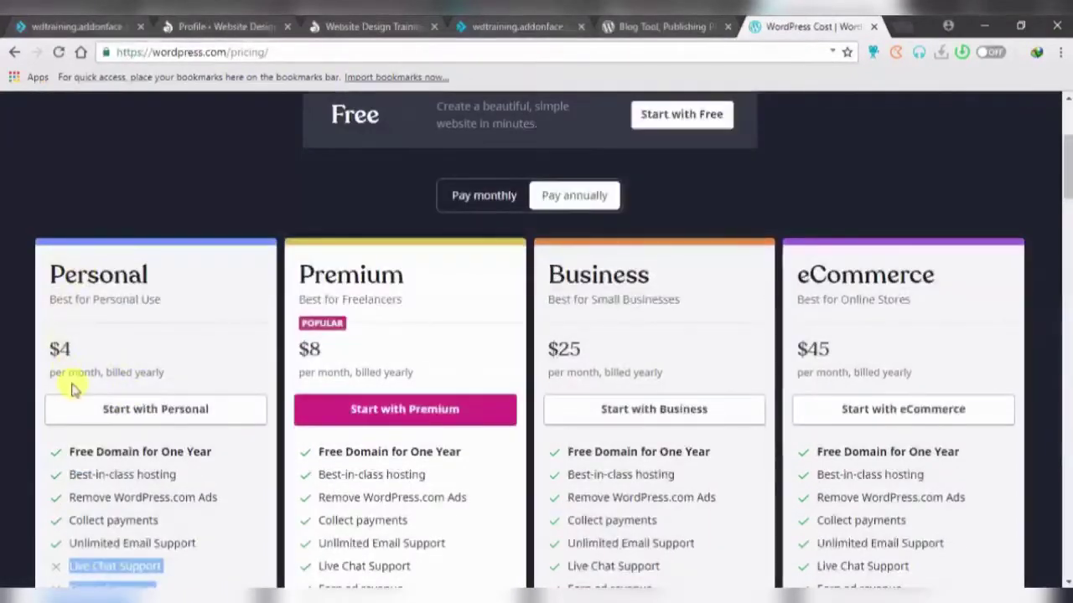
- Highlight the Personal plan's $4 annual price and its free domain benefit
left_click_drag(52, 342, 73, 360)
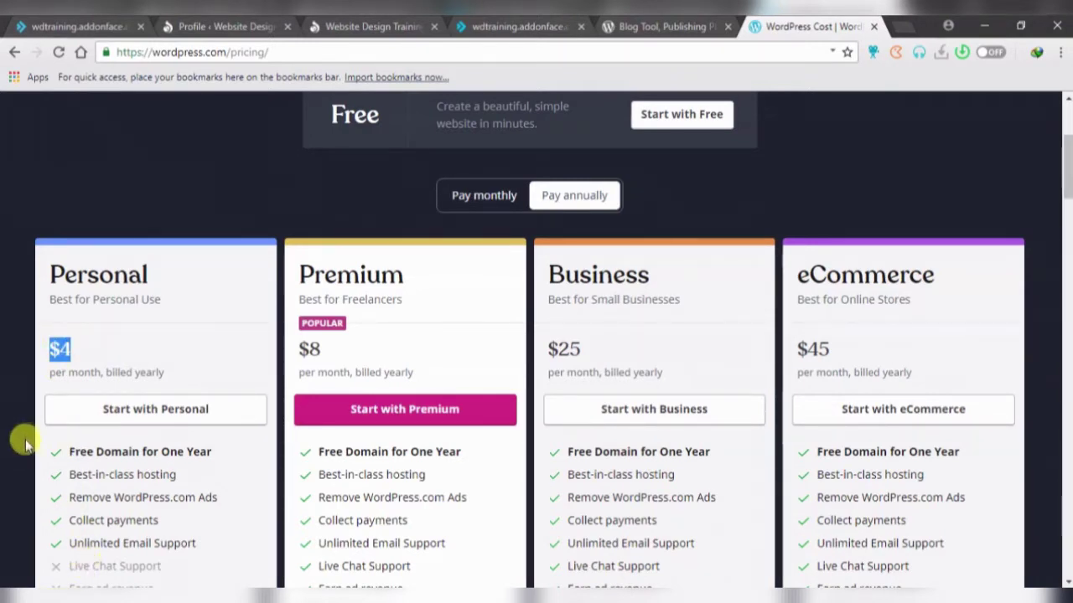
left_click_drag(68, 452, 211, 451)
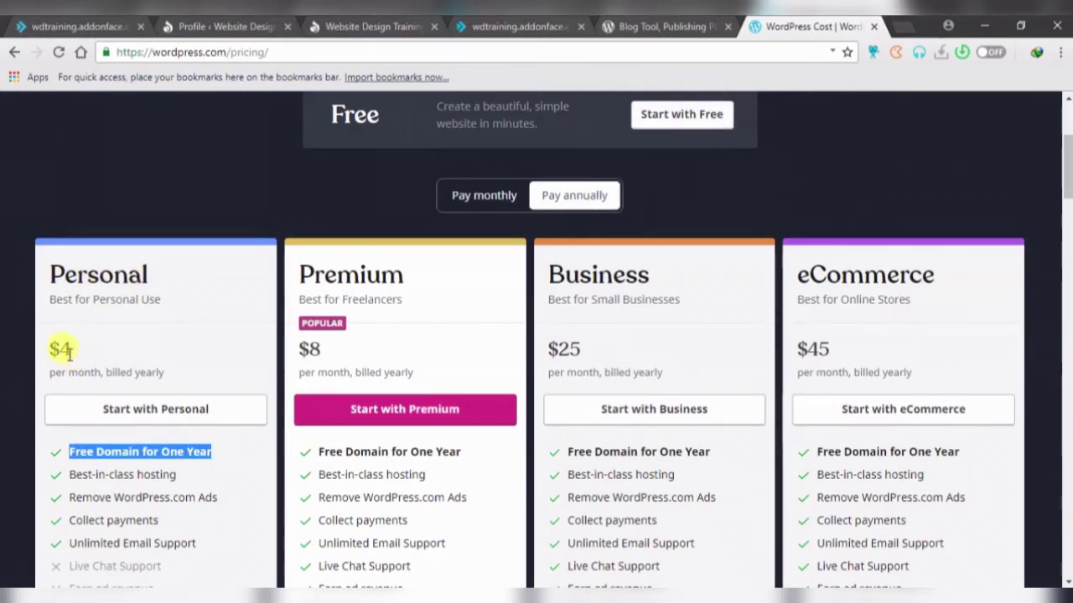
left_click_drag(72, 352, 39, 352)
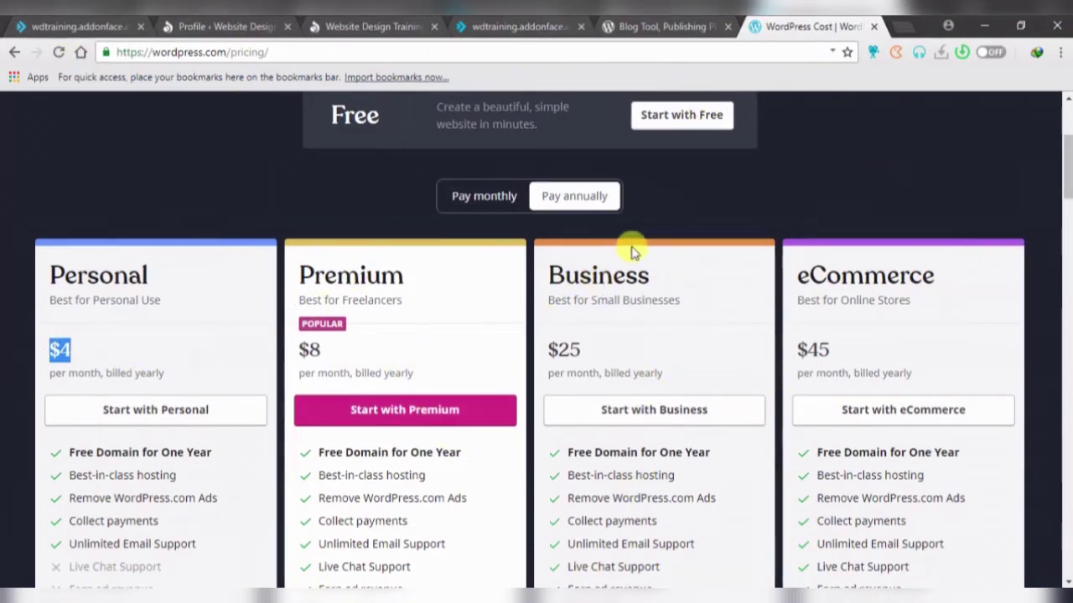
scroll(629, 249, "up", 3)
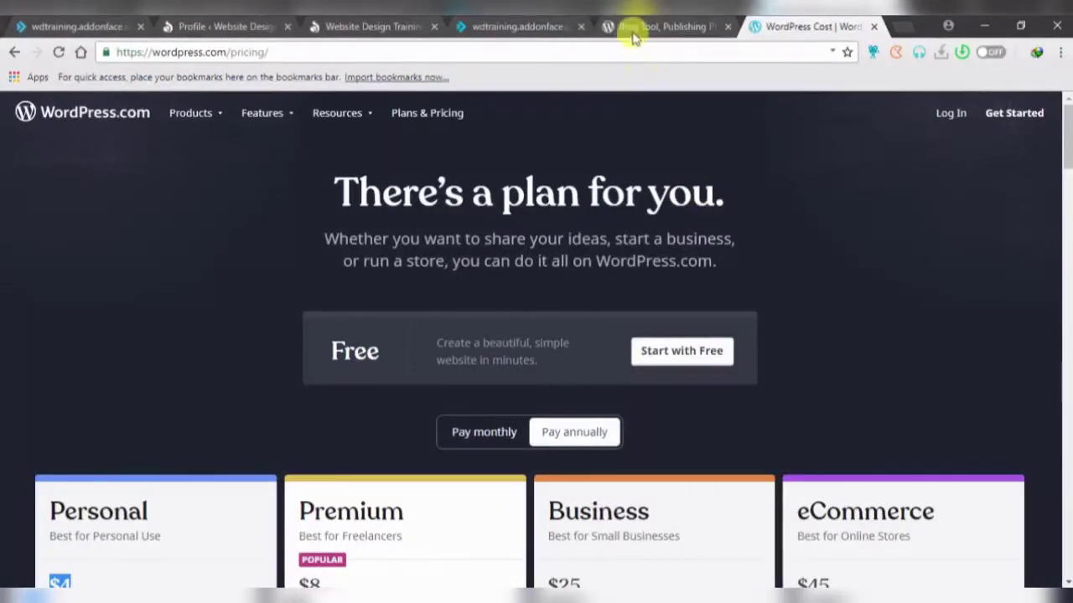
- Return to the WordPress.org tab and go to the Get WordPress page
left_click(634, 28)
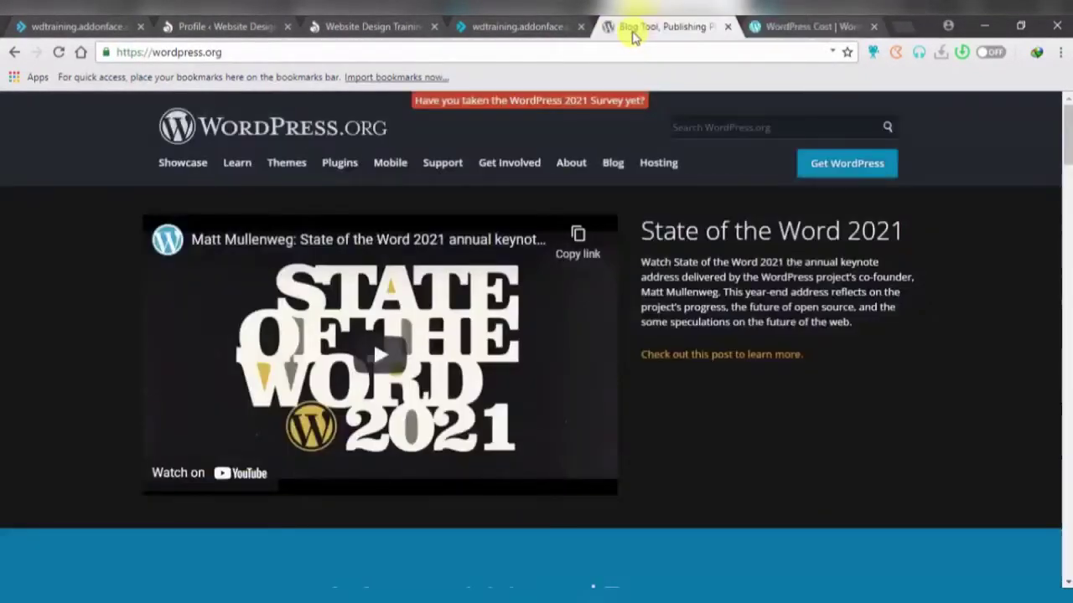
left_click(851, 167)
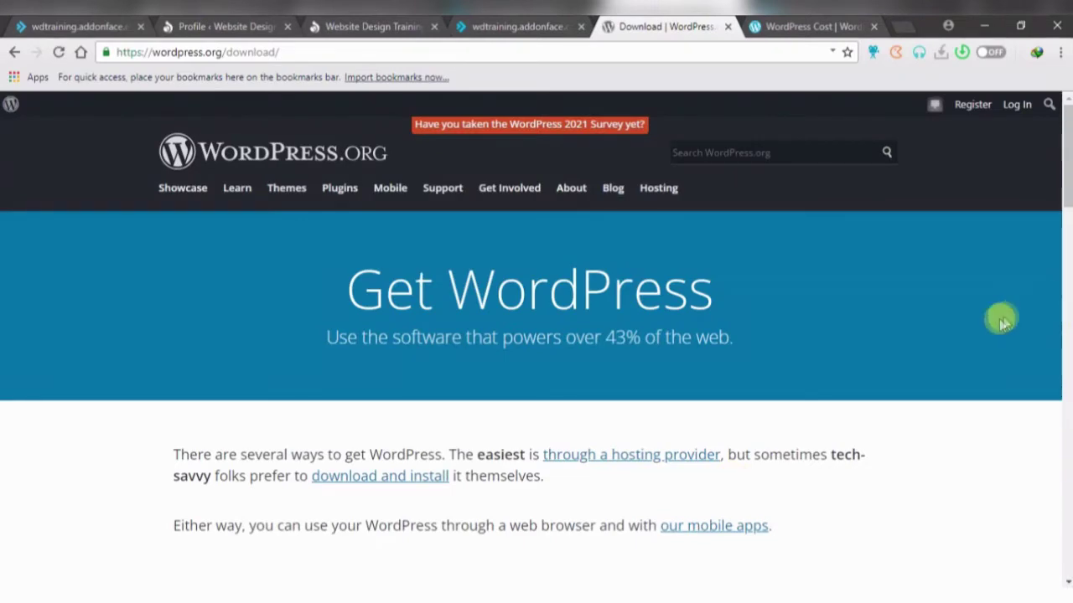
scroll(539, 331, "down", 3)
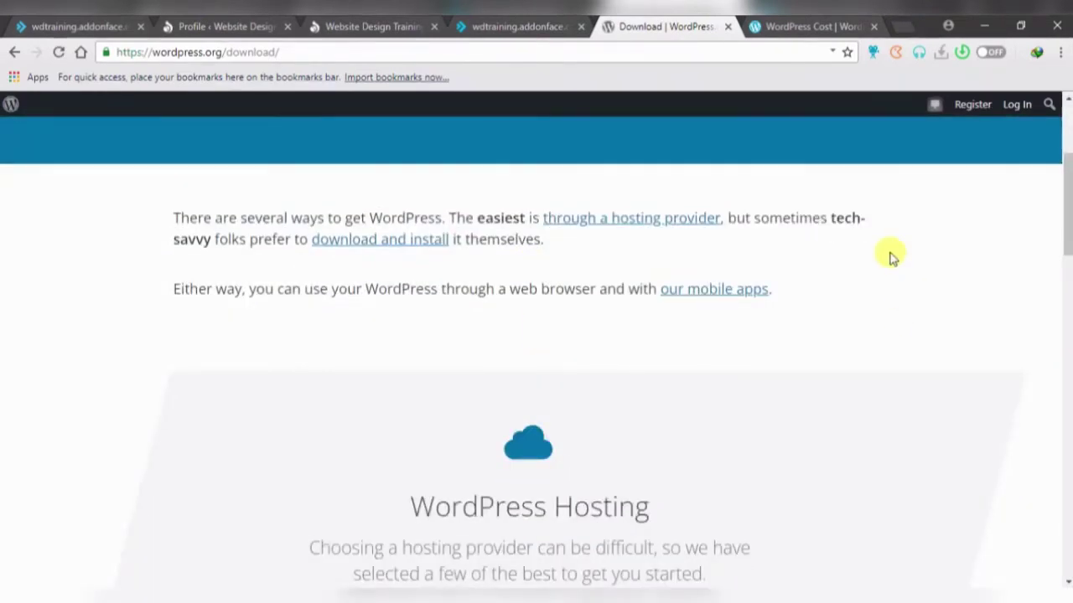
scroll(887, 308, "up", 3)
scroll(886, 310, "down", 8)
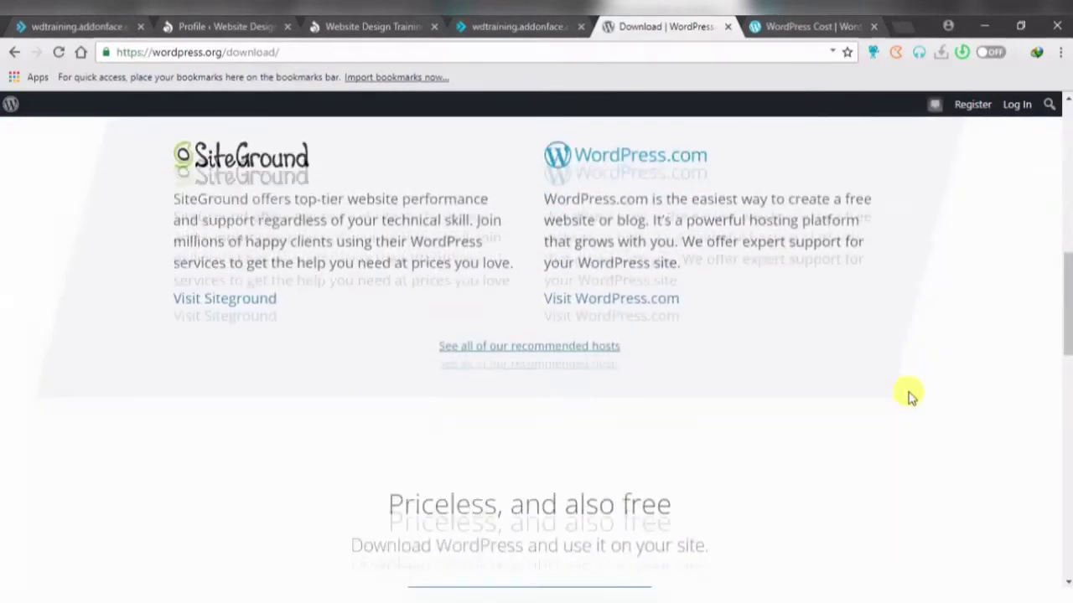
scroll(912, 398, "down", 4)
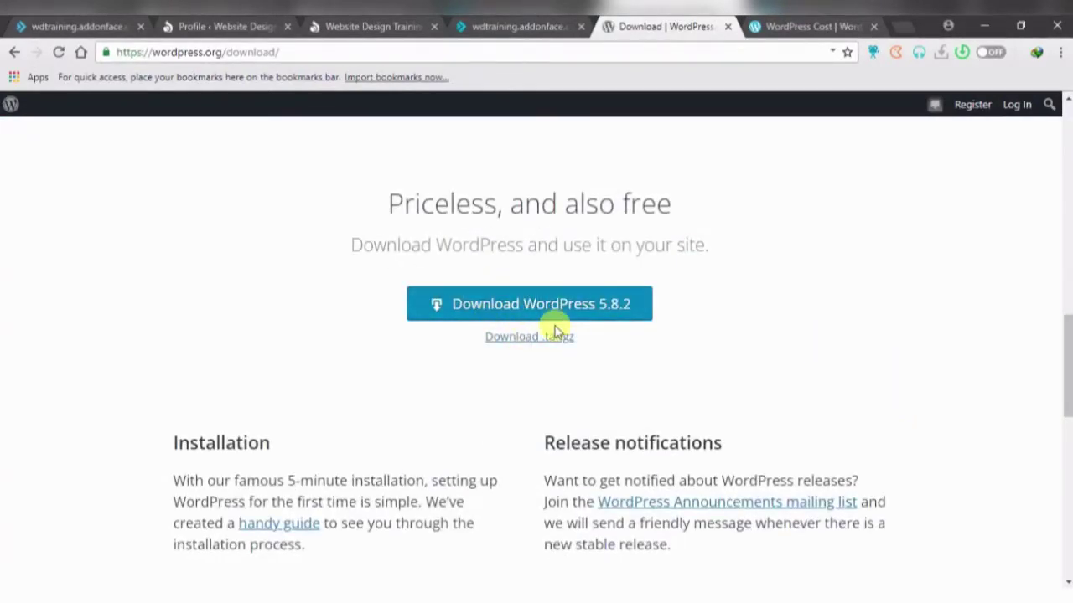
scroll(1066, 302, "up", 1)
left_click_drag(1066, 302, 1061, 352)
left_click_drag(404, 250, 592, 272)
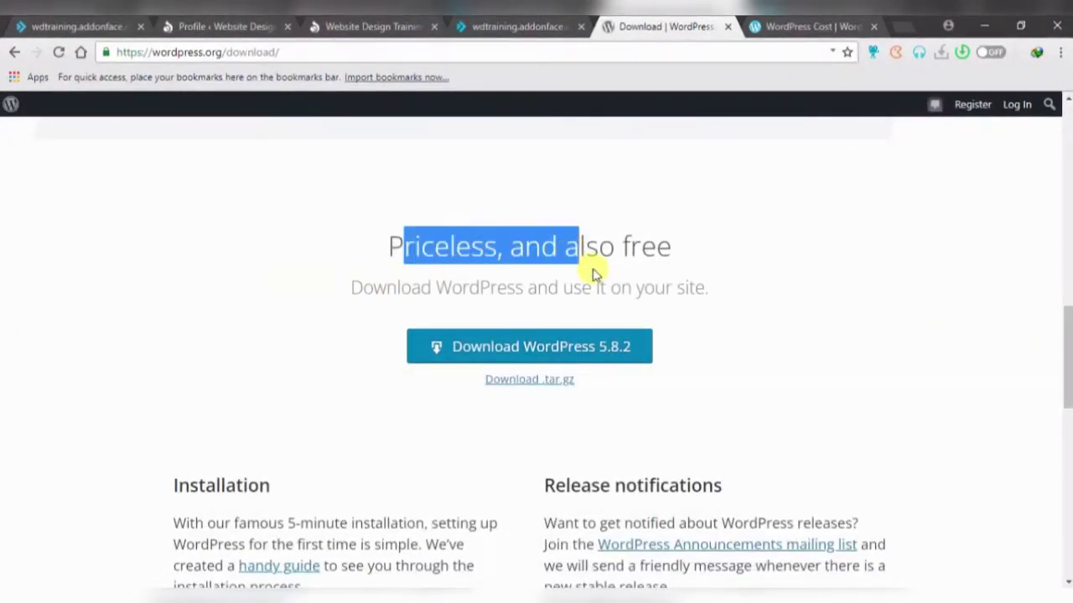
left_click(584, 242)
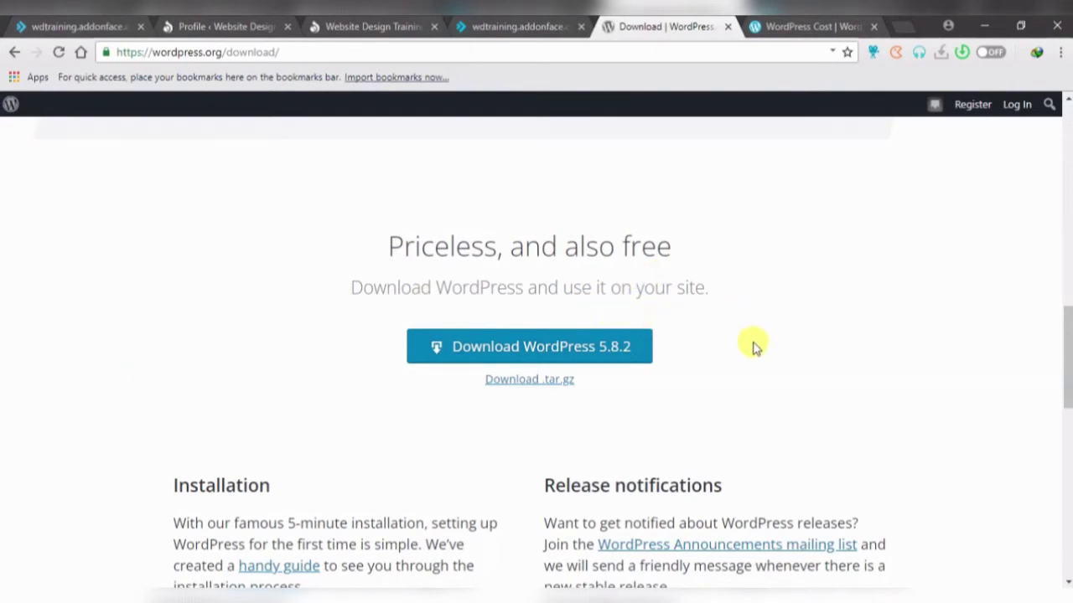
scroll(753, 346, "down", 1)
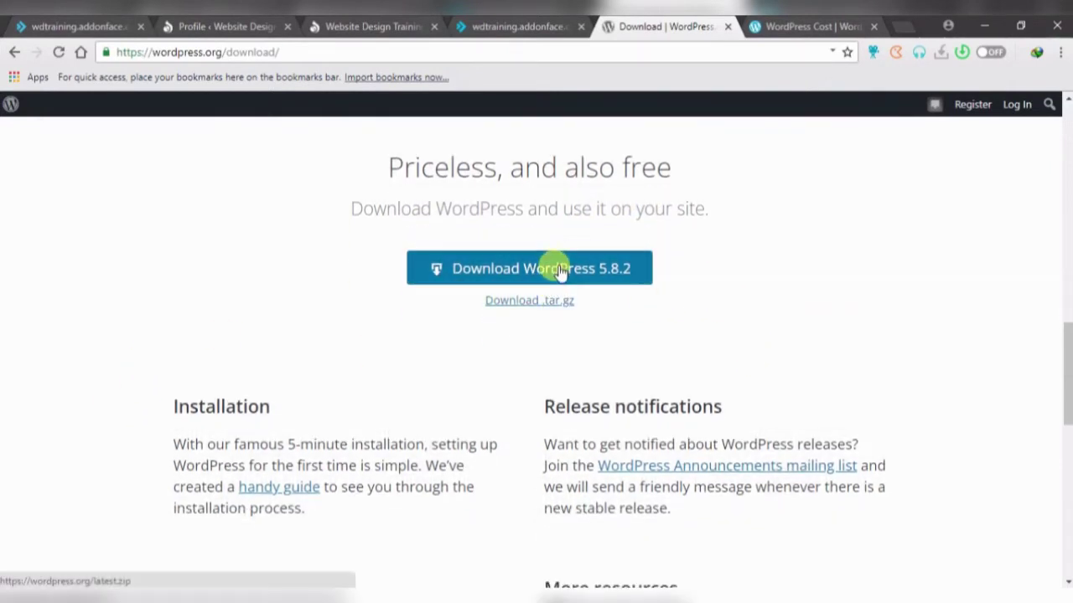
- Download WordPress 5.8.2, then dismiss the file dialog and the Hooray popup
left_click(560, 270)
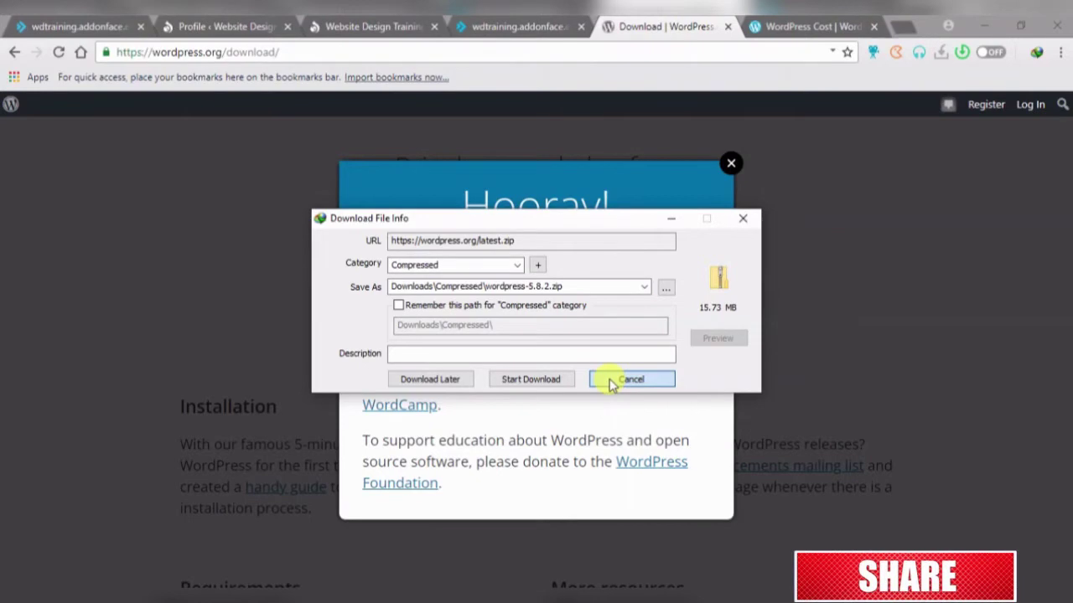
left_click(611, 383)
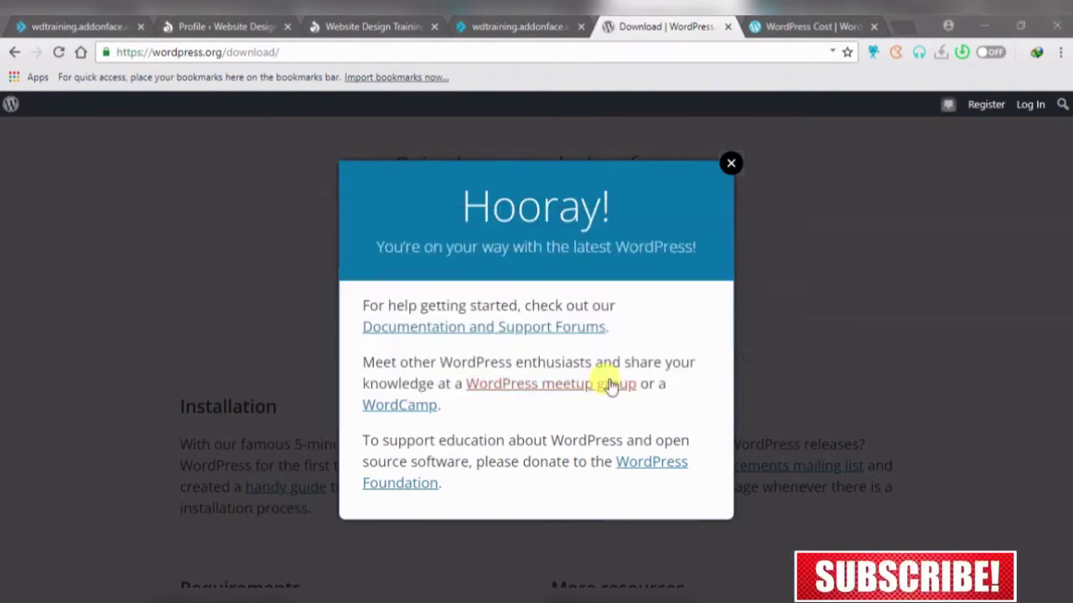
left_click(732, 161)
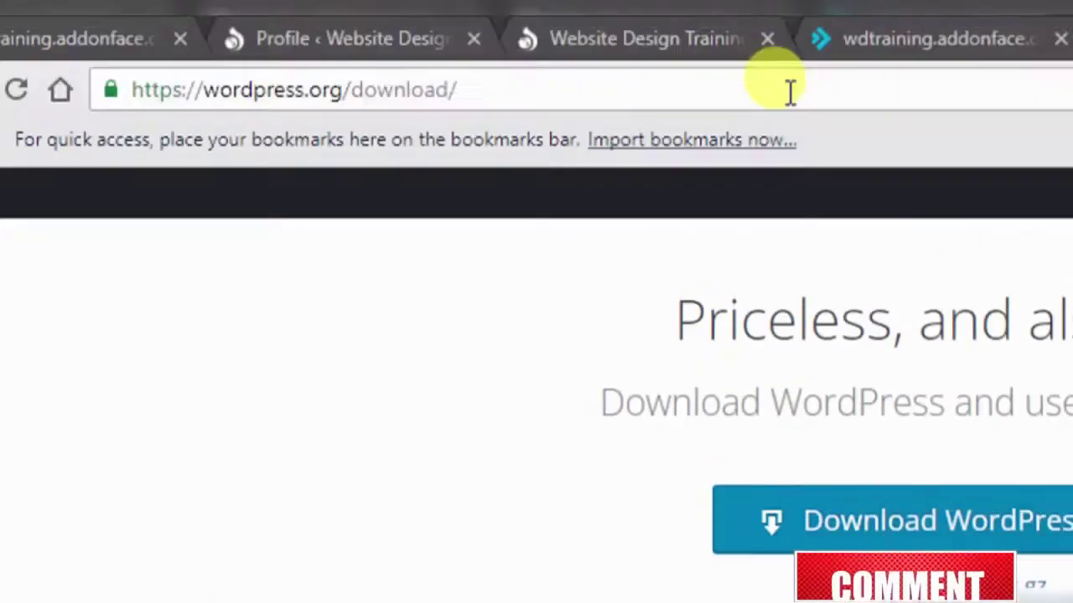
- Return to the wdtraining.addonface tab showing the DirectAdmin file manager's public_html
left_click(878, 39)
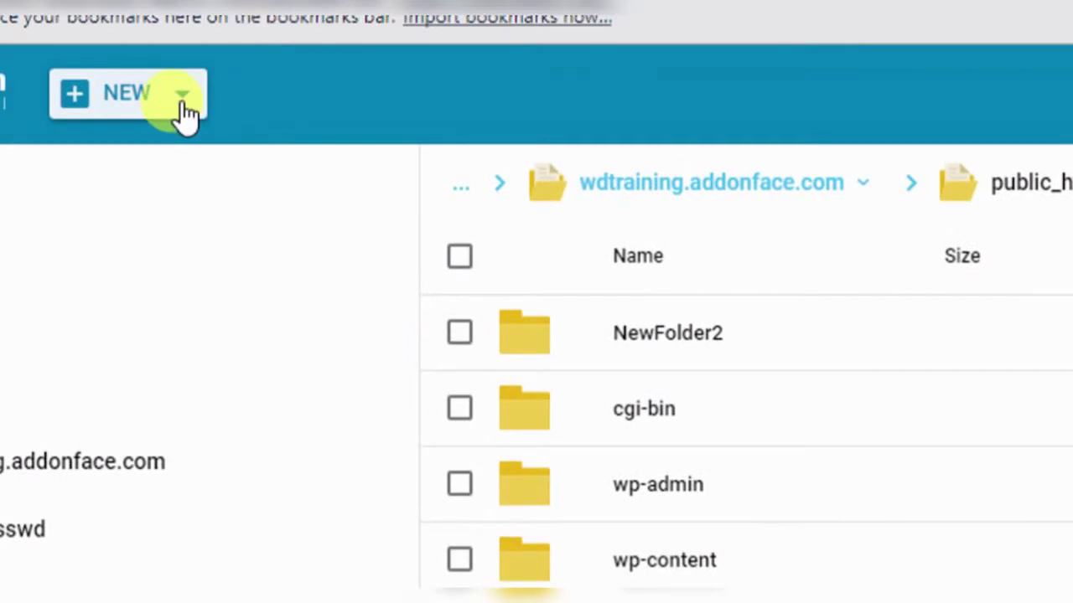
- Add a folder called NewFolder to public_html, trimming the default name
left_click(196, 115)
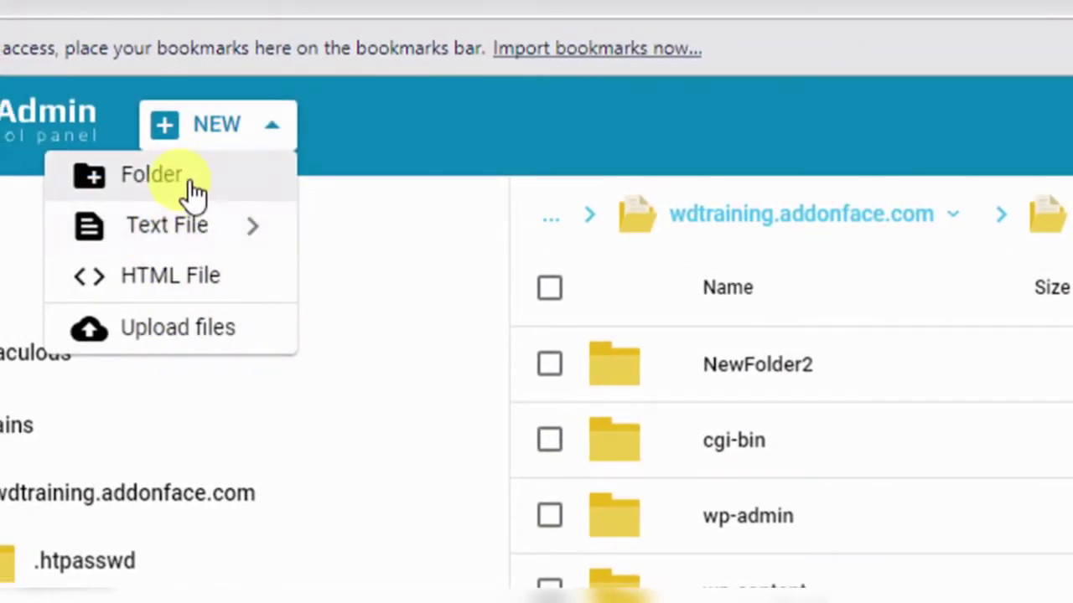
left_click(184, 190)
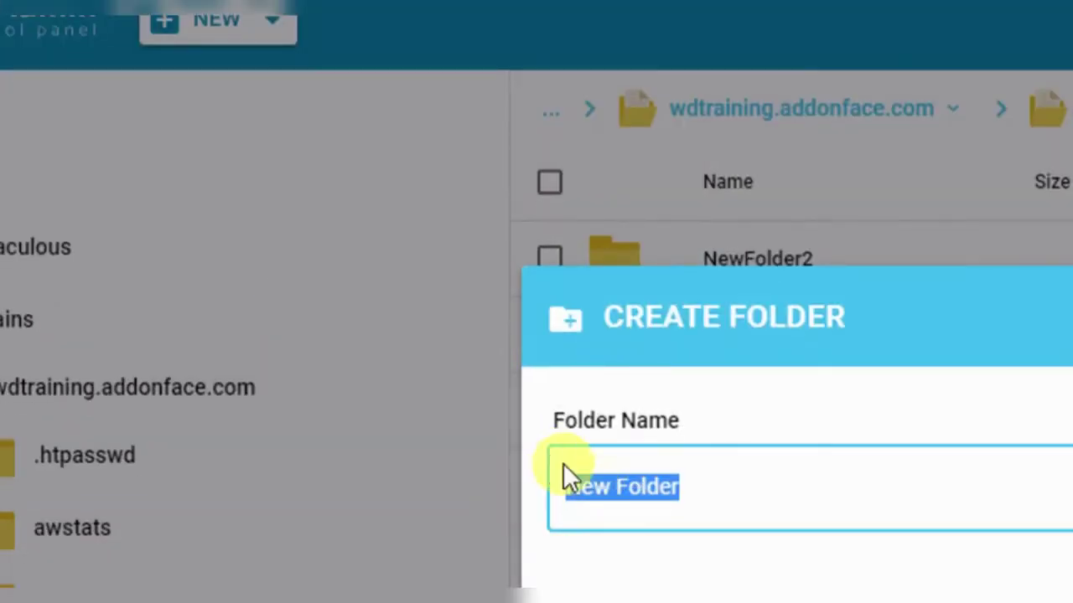
key("BackSpace")
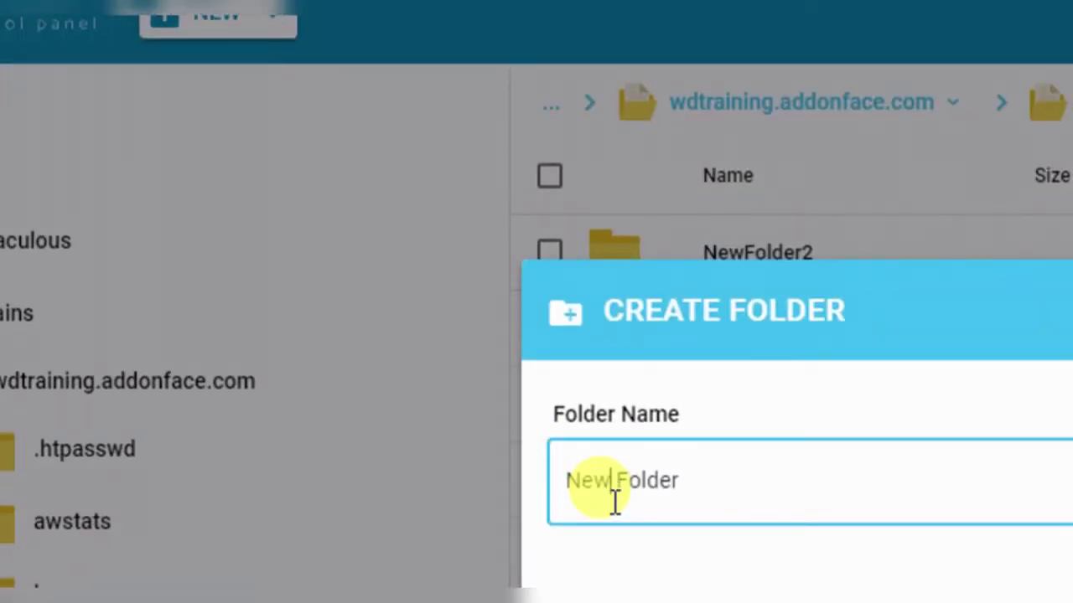
key("BackSpace")
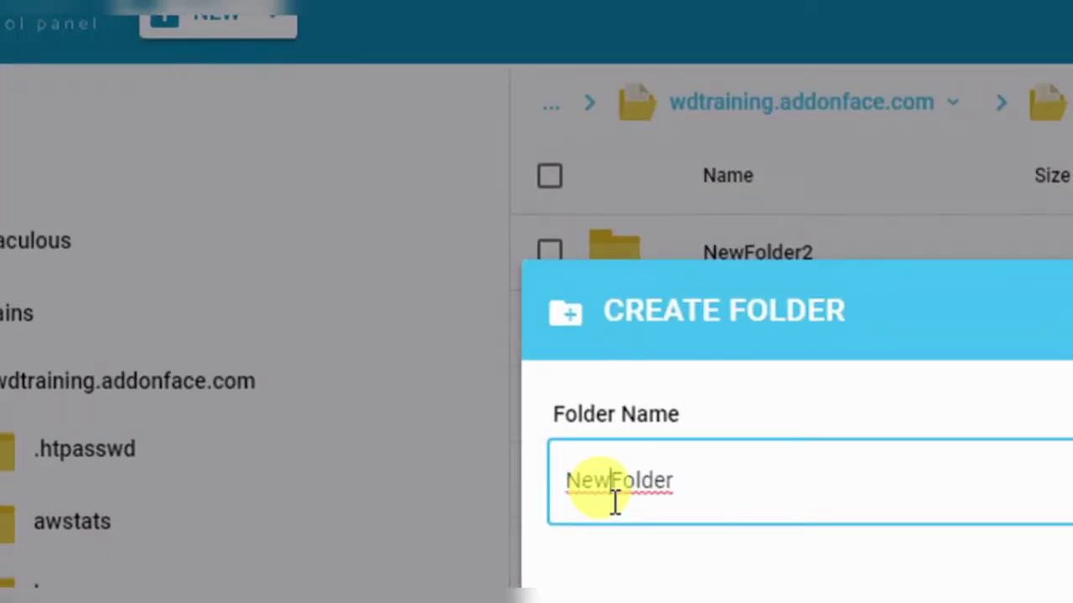
left_click(688, 501)
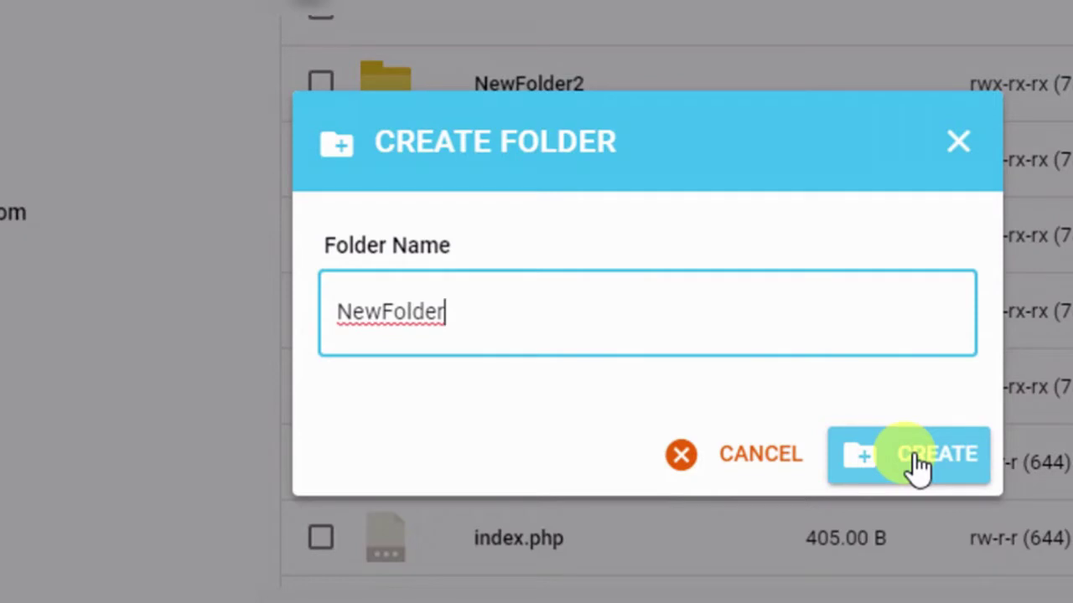
left_click(916, 457)
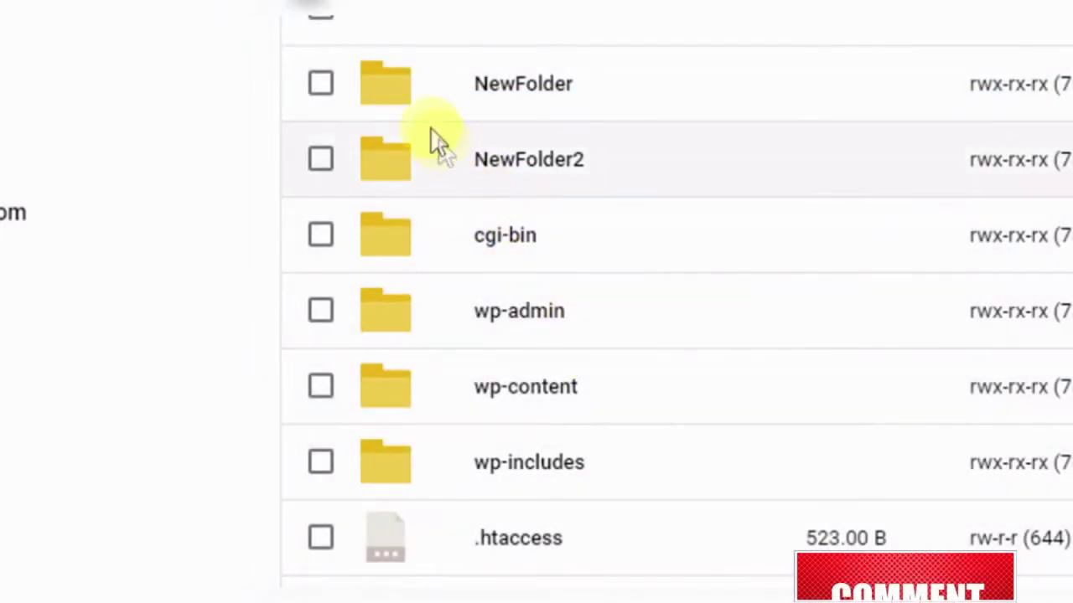
- Open NewFolder and queue wordpress-5.8.2.zip (15.7MB) from Downloads for upload
double_click(383, 109)
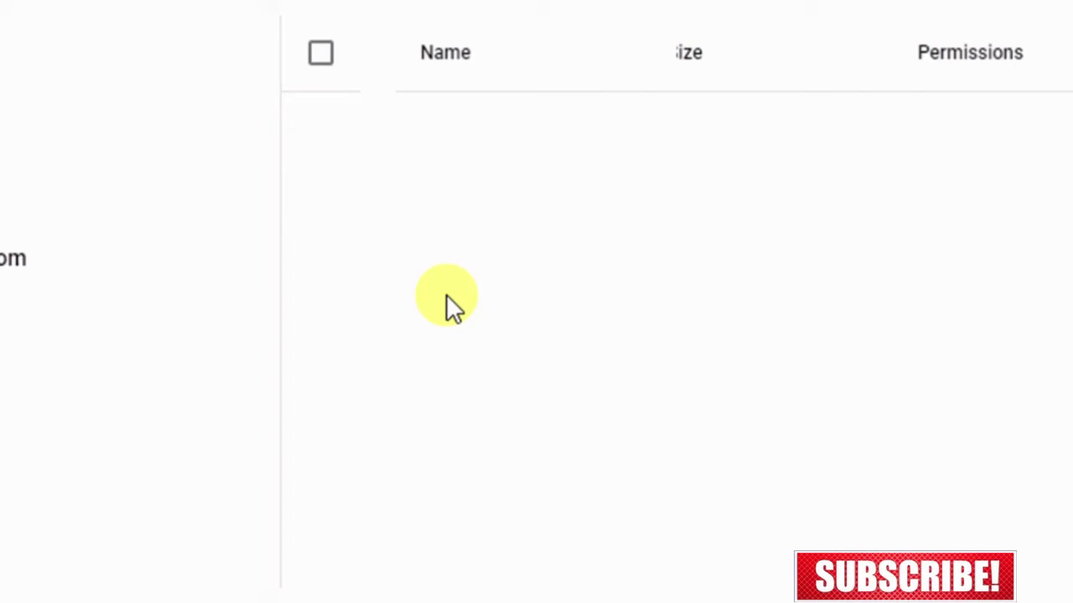
left_click(166, 108)
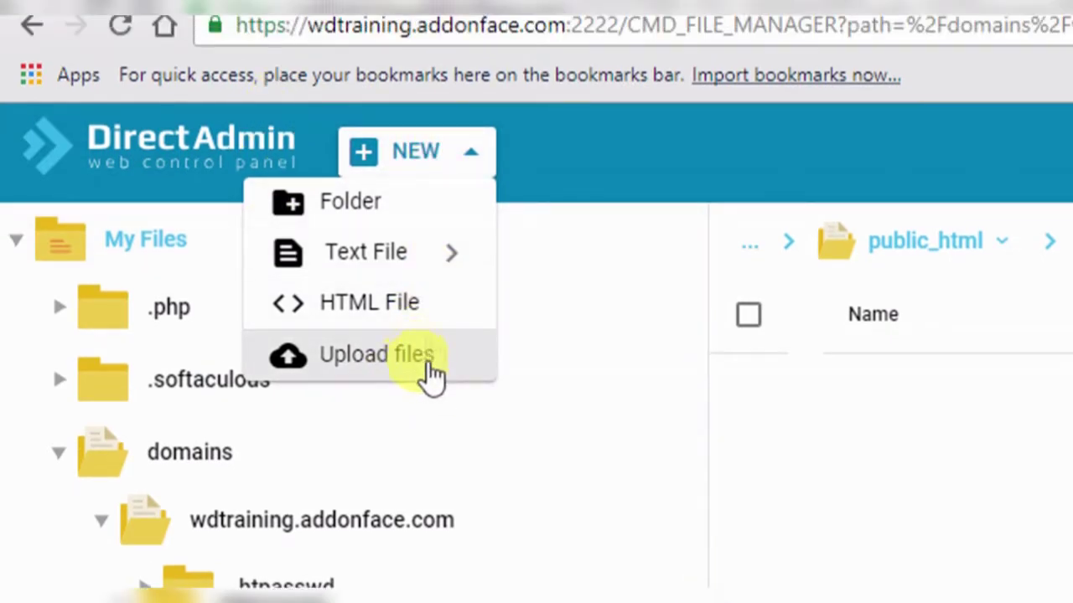
left_click(424, 360)
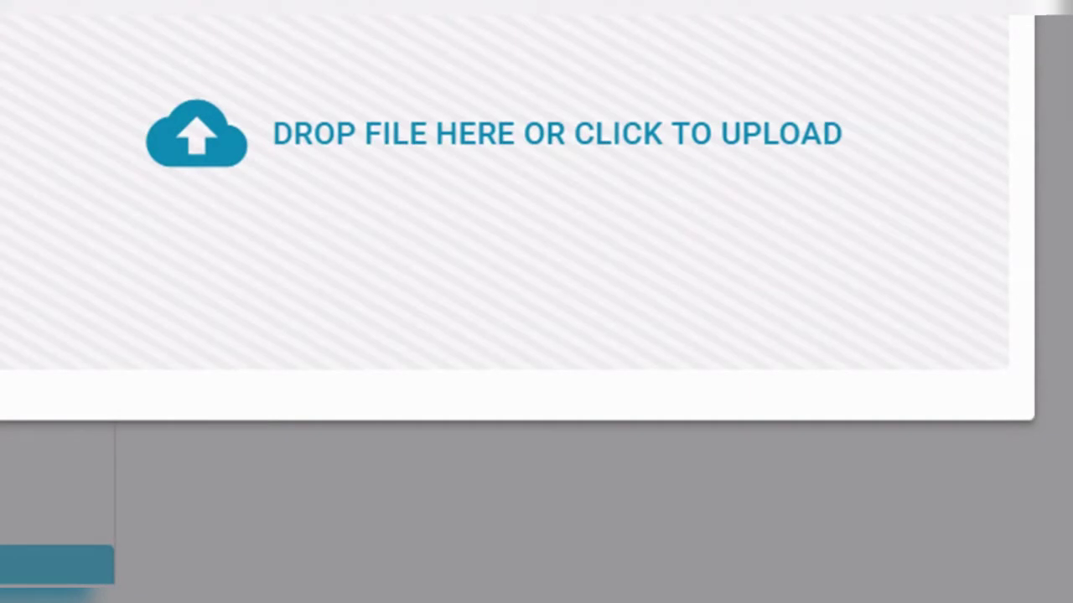
mouse_move(826, 575)
left_click(646, 503)
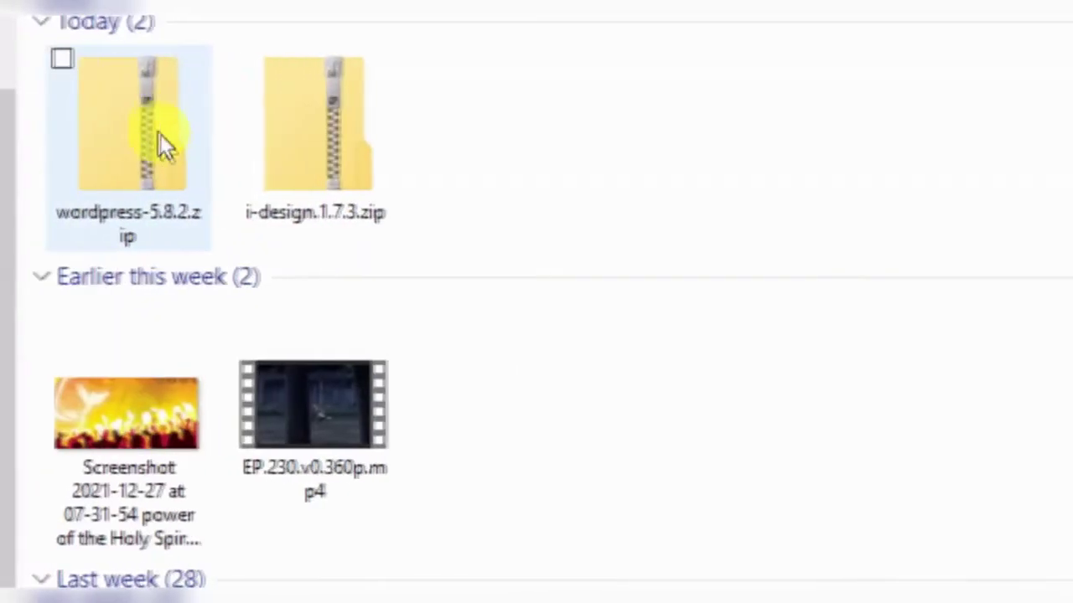
left_click_drag(172, 139, 857, 222)
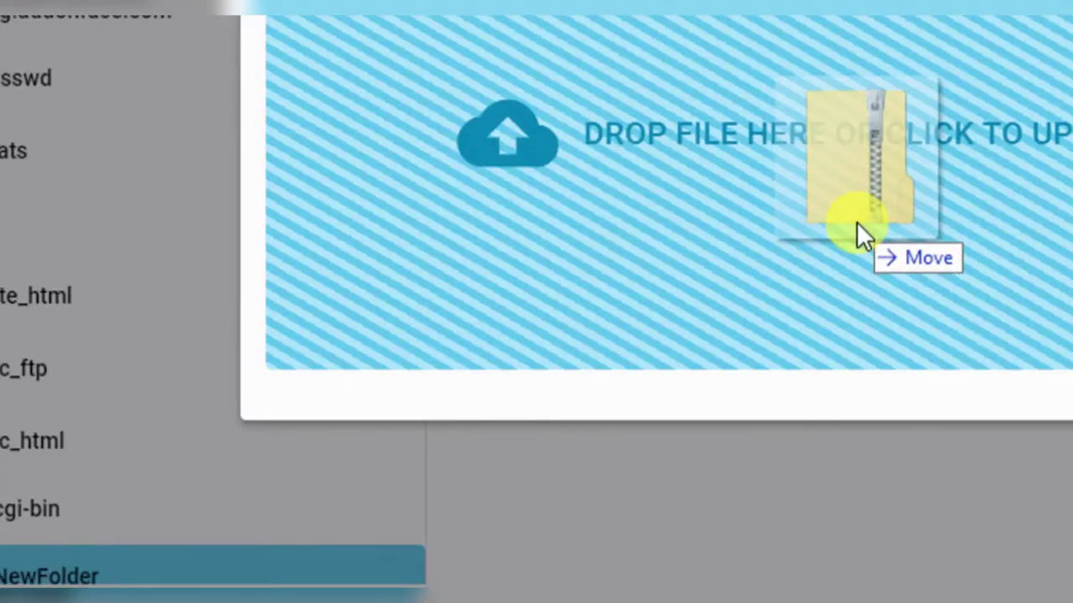
left_click_drag(856, 222, 857, 222)
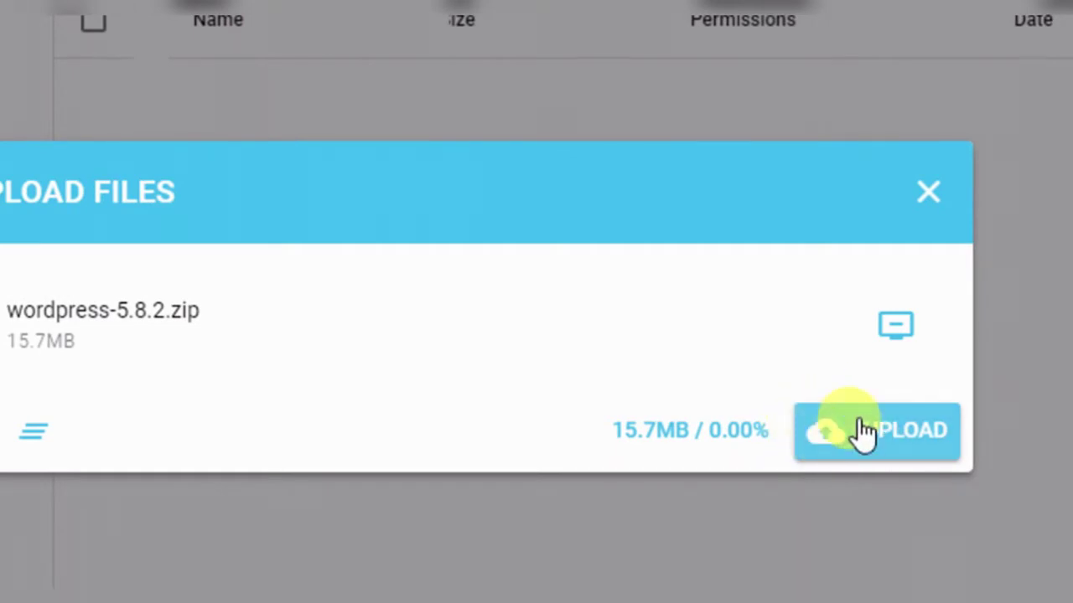
- Start uploading the 15.7MB wordpress-5.8.2.zip into NewFolder
left_click(864, 435)
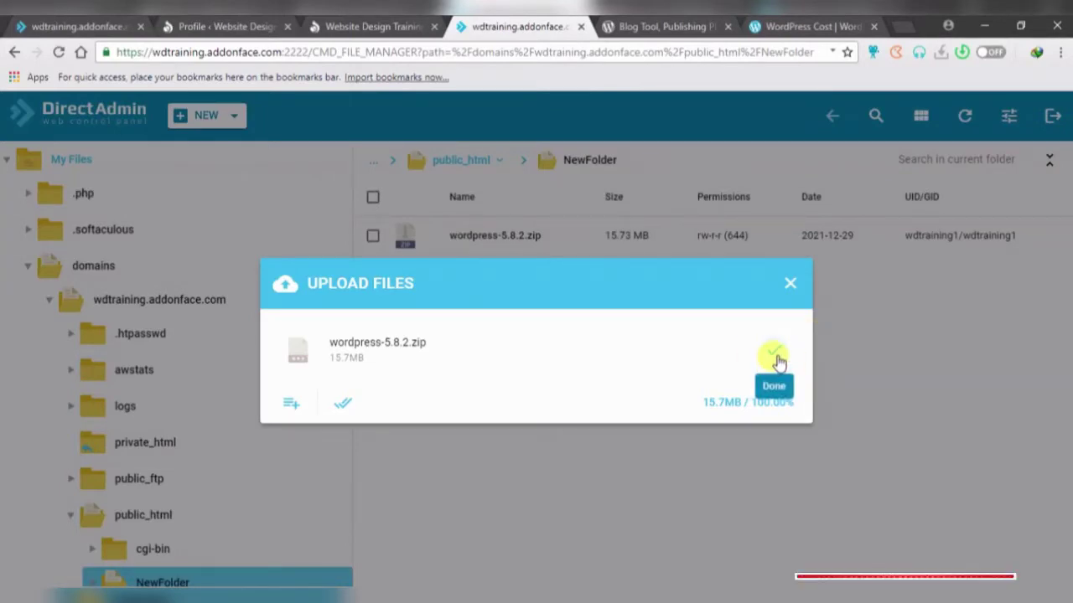
- Close the upload window and extract the 15.73 MB wordpress-5.8.2.zip in NewFolder
left_click(791, 287)
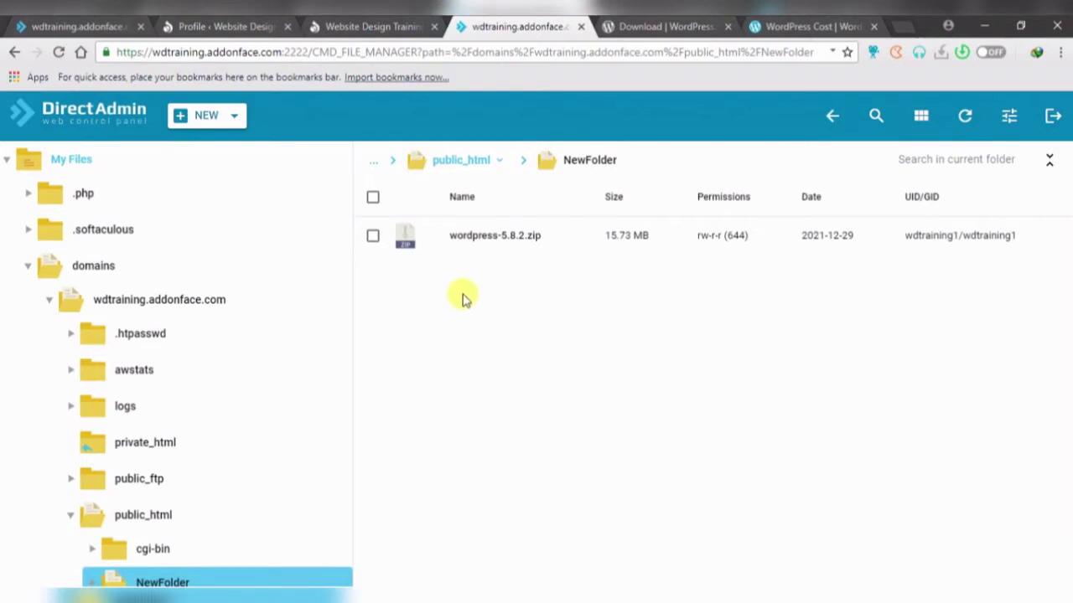
right_click(402, 238)
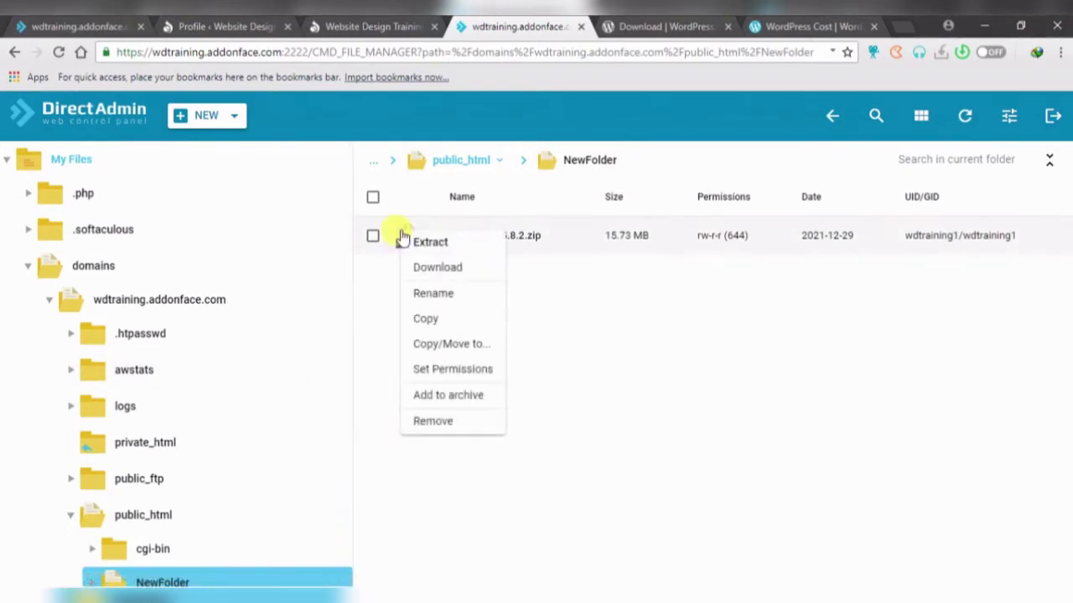
left_click(463, 245)
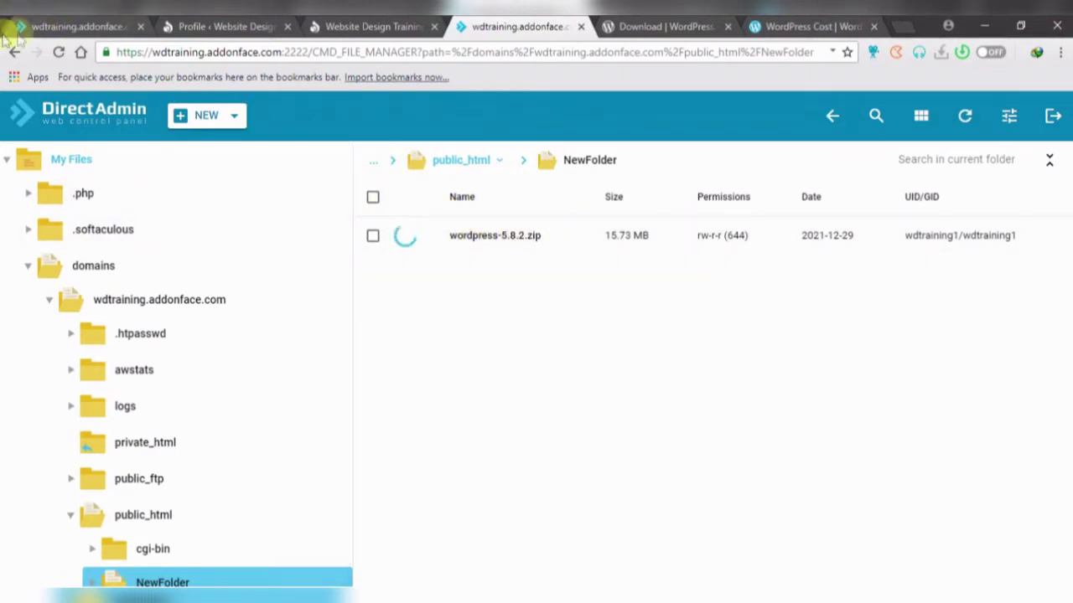
- Back on the DirectAdmin dashboard, filter the tools with 'sq' to leave only MySQL Management
left_click(67, 29)
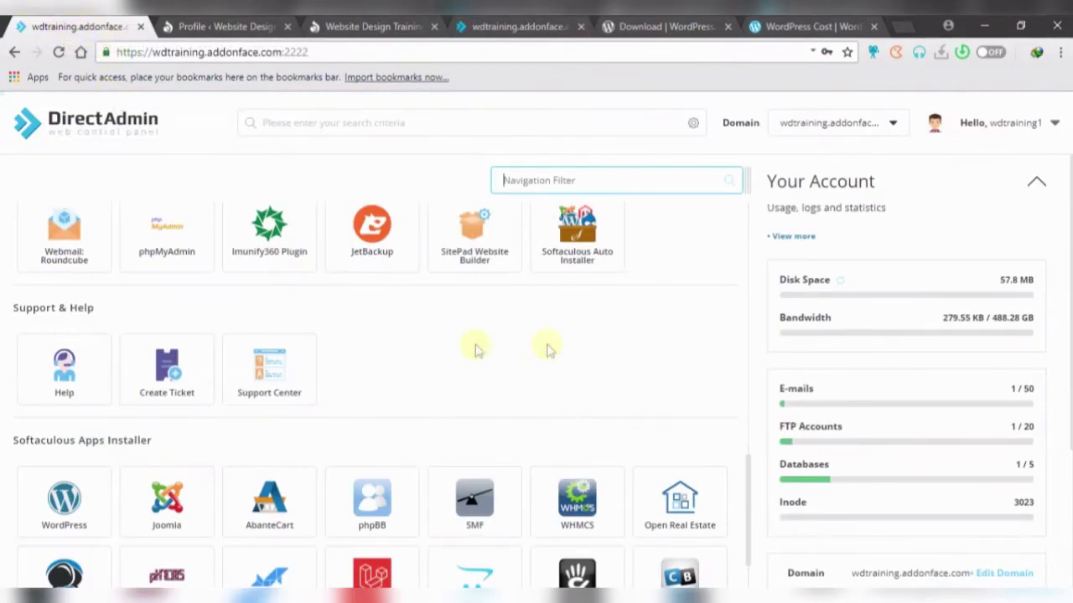
scroll(181, 315, "up", 3)
scroll(181, 317, "up", 5)
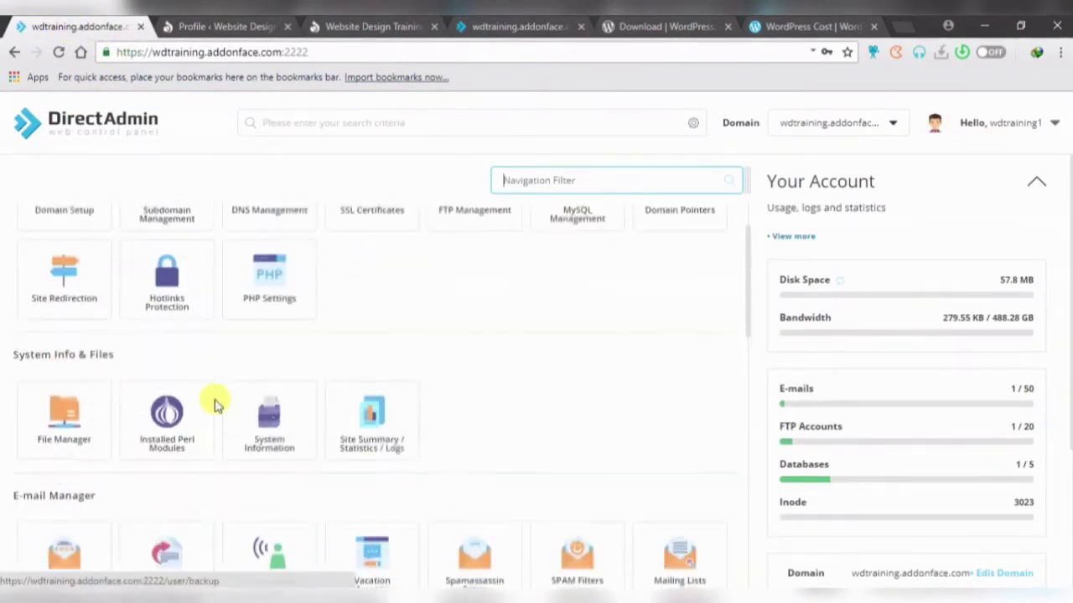
scroll(210, 402, "down", 10)
scroll(213, 402, "down", 2)
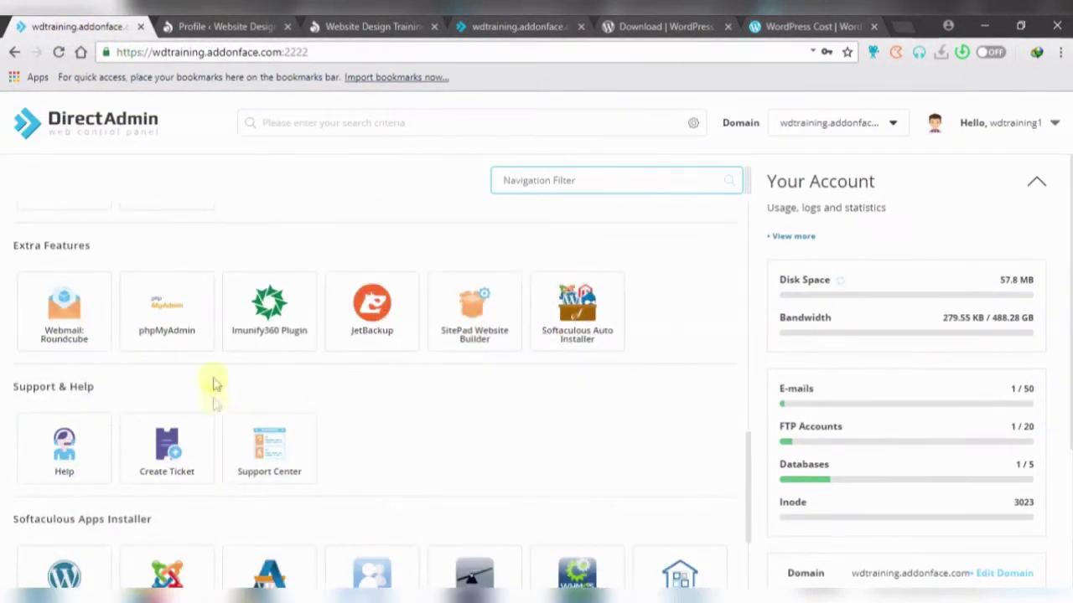
scroll(191, 301, "up", 2)
scroll(193, 327, "up", 6)
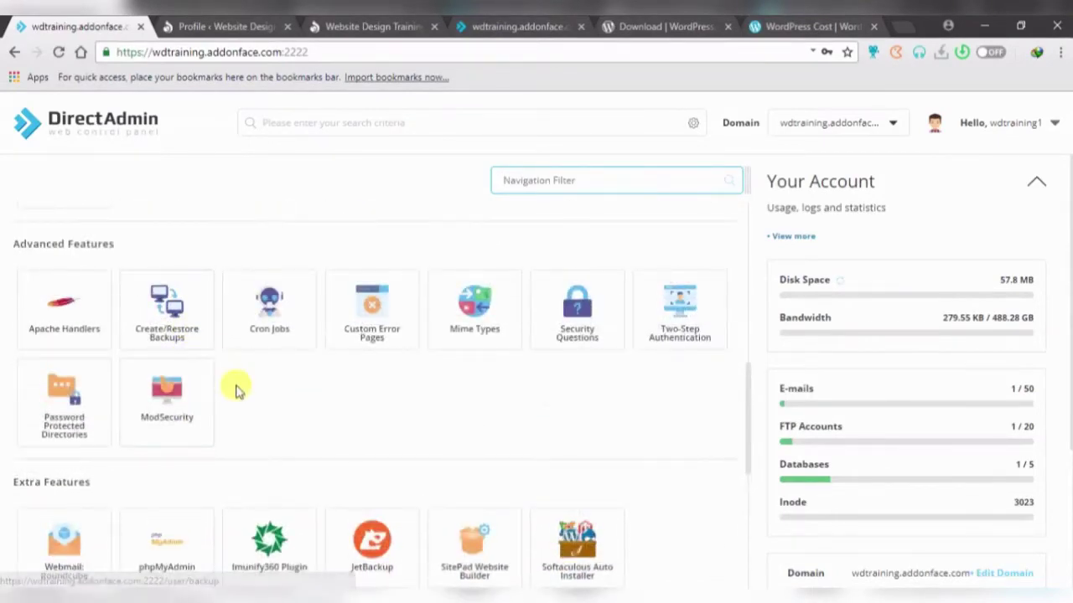
scroll(238, 403, "up", 3)
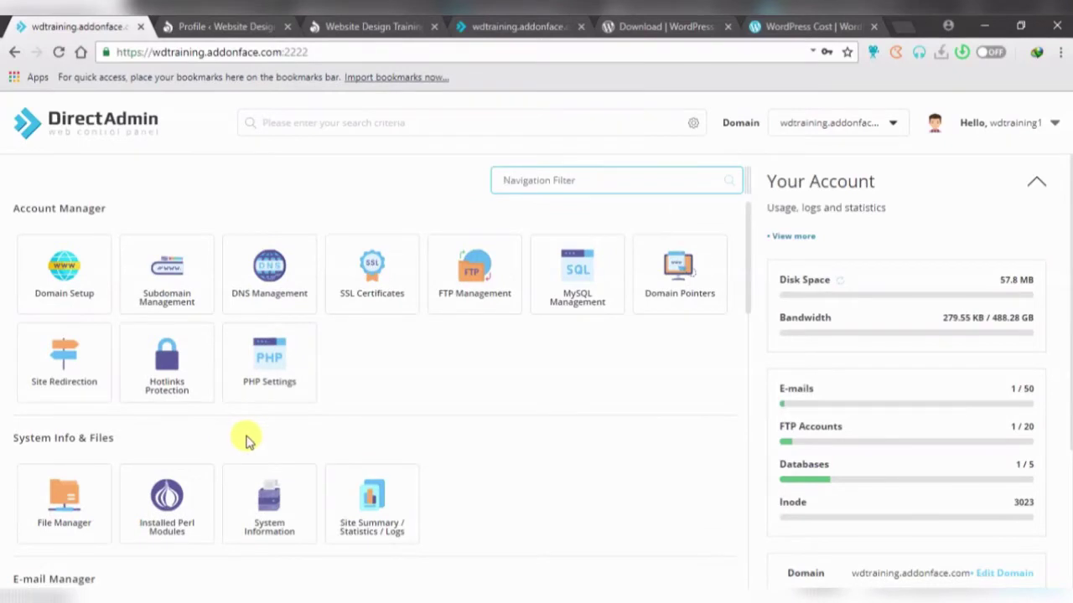
scroll(247, 440, "down", 4)
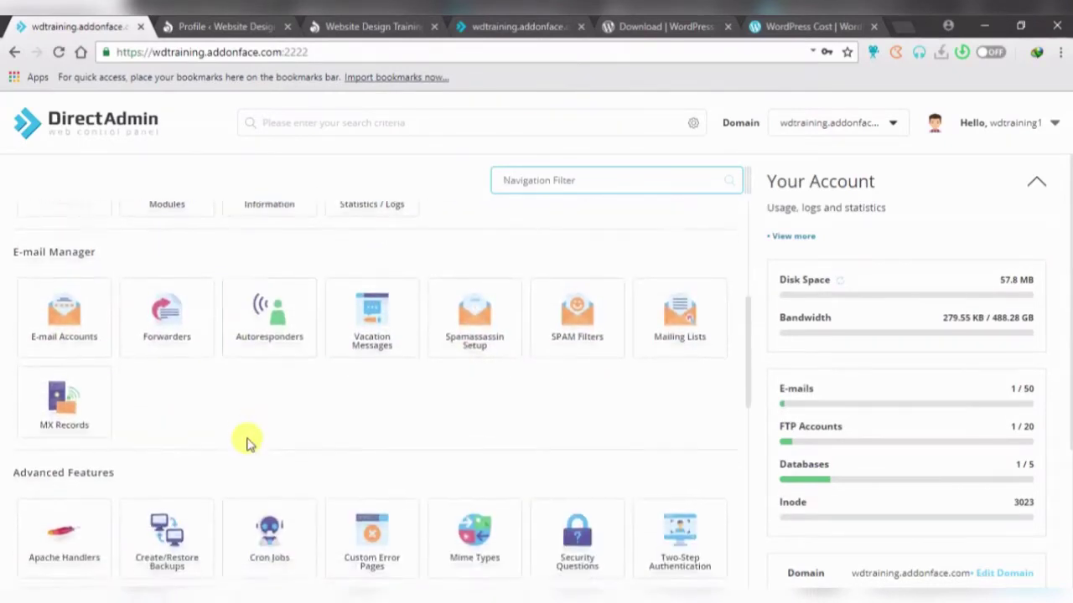
scroll(246, 440, "down", 2)
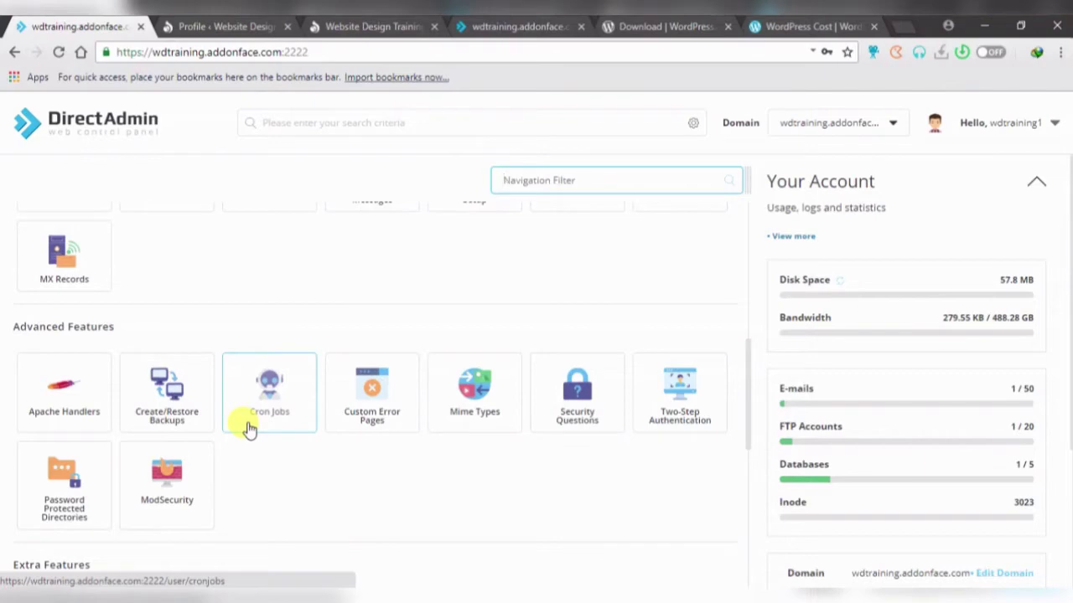
scroll(247, 427, "down", 4)
scroll(247, 427, "up", 2)
scroll(328, 436, "down", 4)
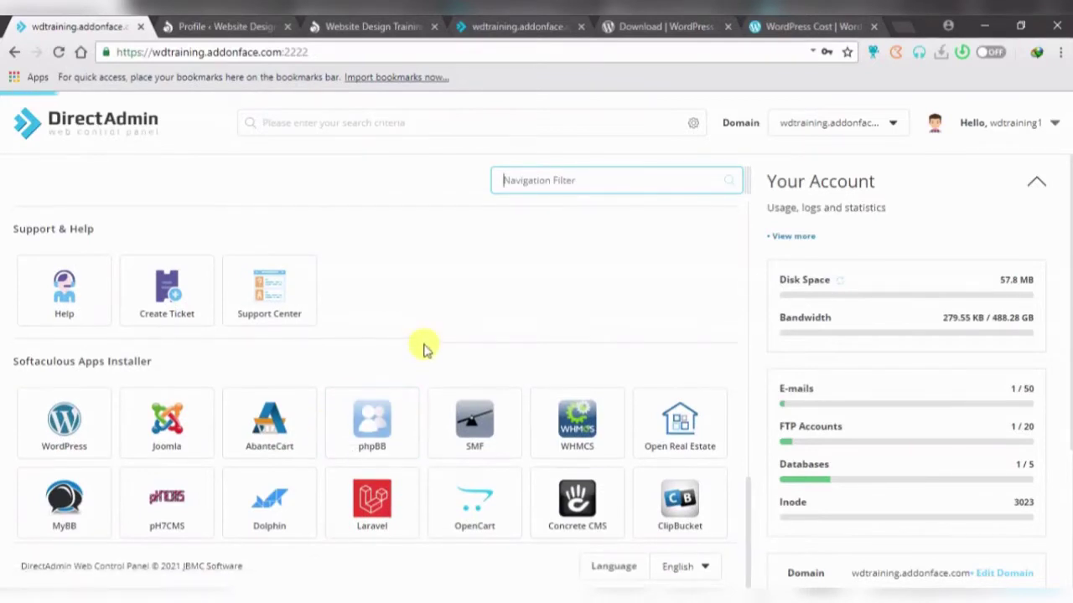
scroll(423, 348, "up", 2)
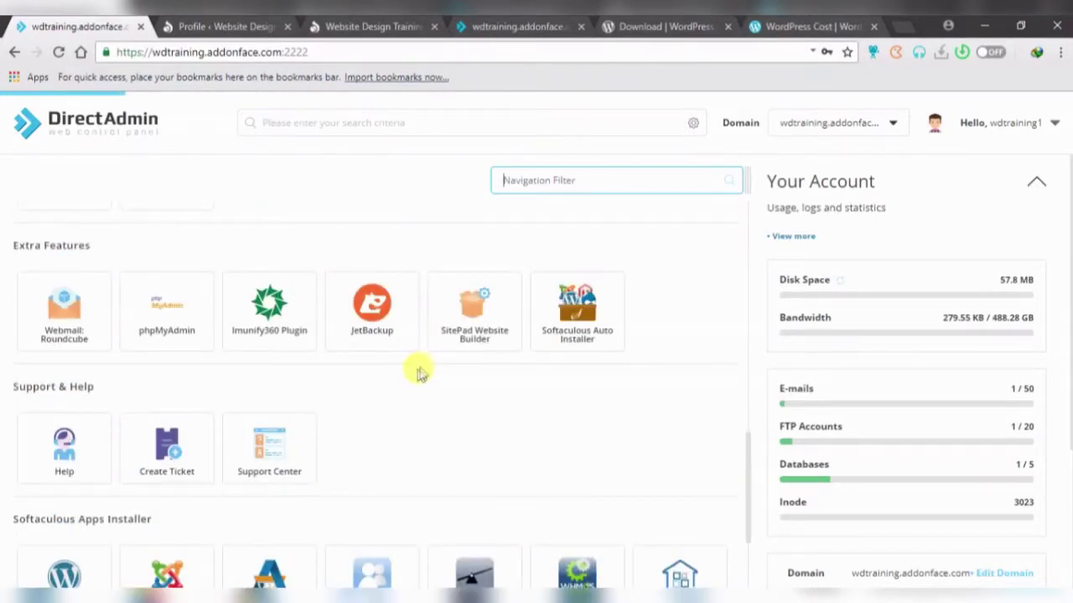
type("sq")
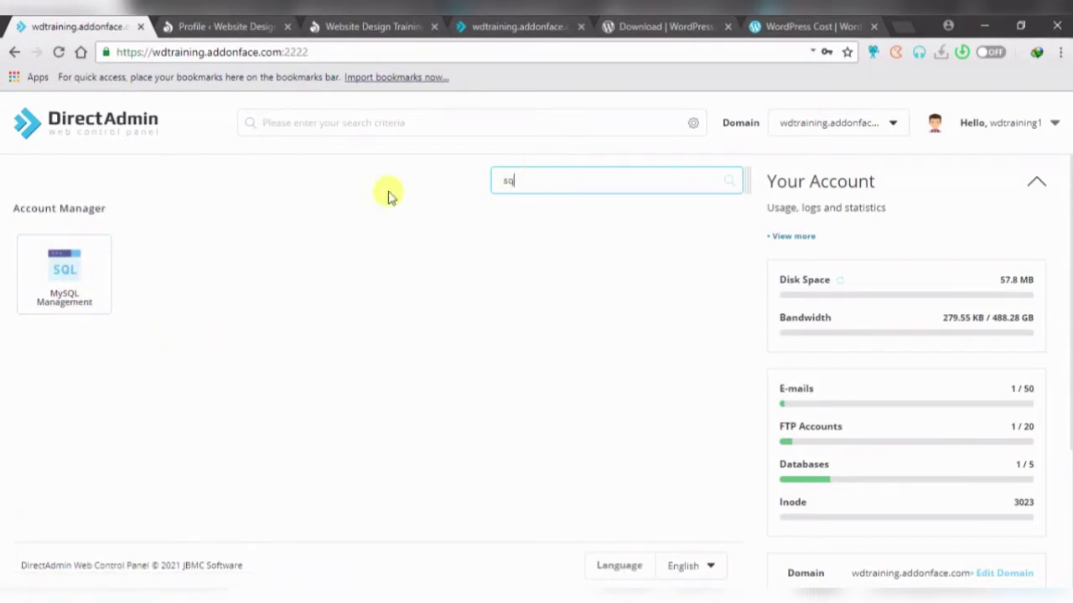
left_click(71, 284)
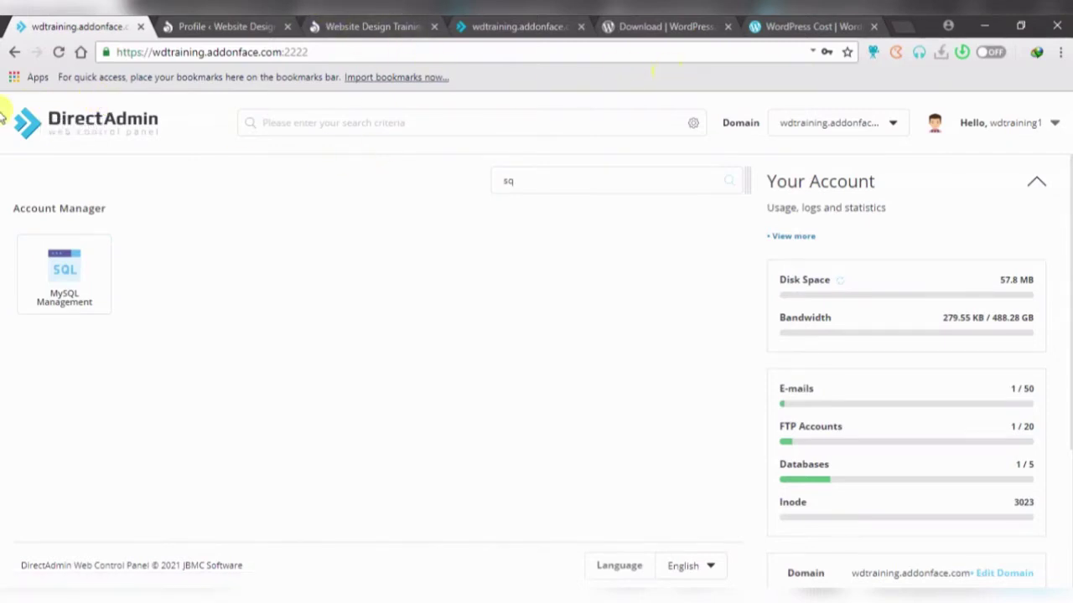
- Extract wordpress-5.8.2.zip into NewFolder, producing a wordpress folder beside the zip
left_click(492, 27)
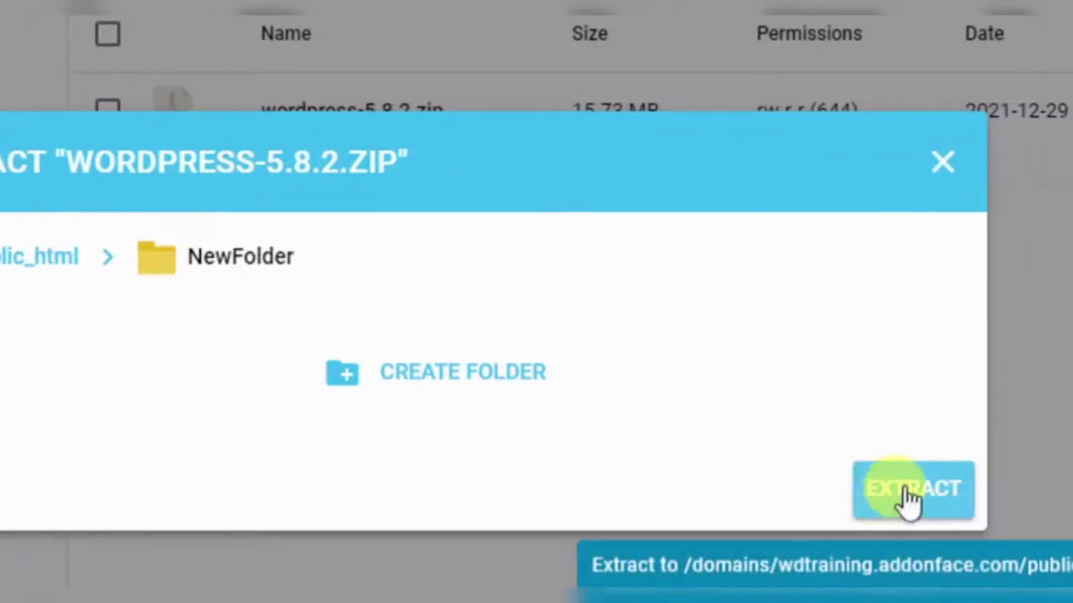
left_click(876, 502)
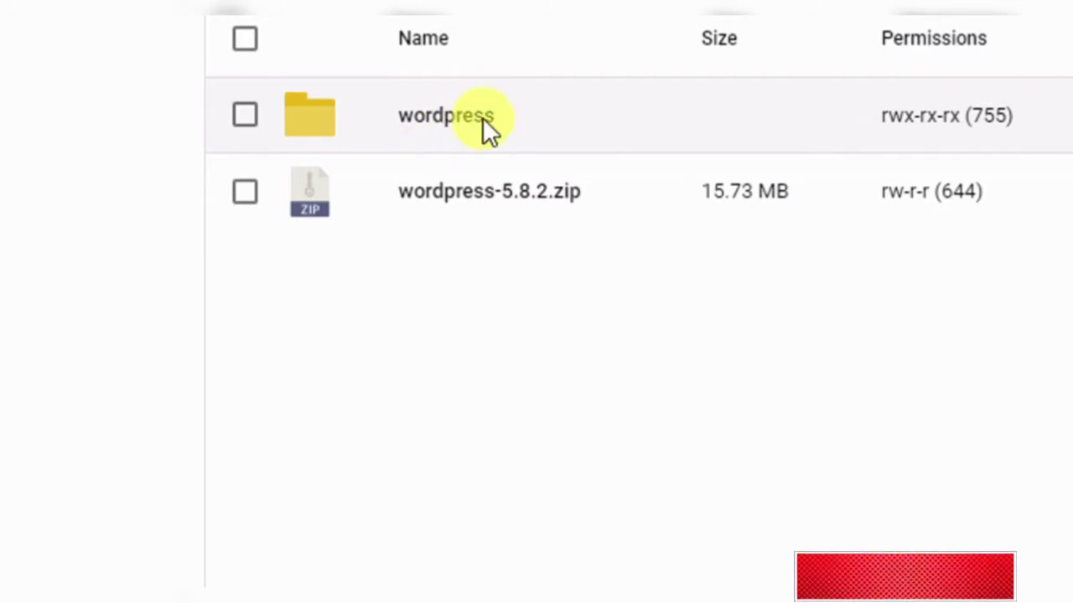
- Select all 19 items inside the extracted wordpress folder and bring up Copy/Move to..
double_click(322, 127)
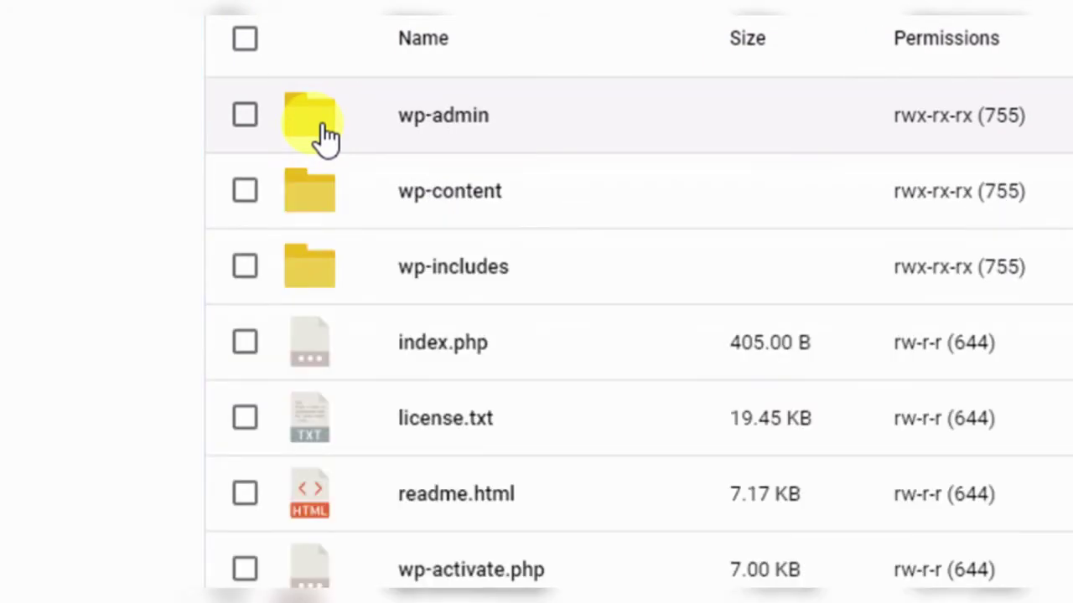
left_click(233, 117)
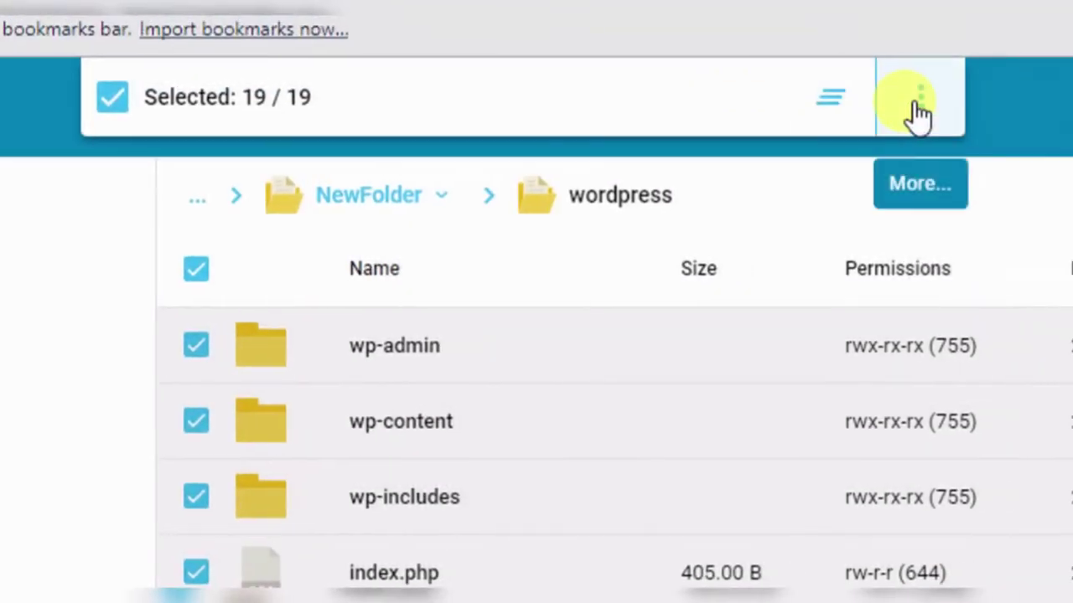
left_click(920, 107)
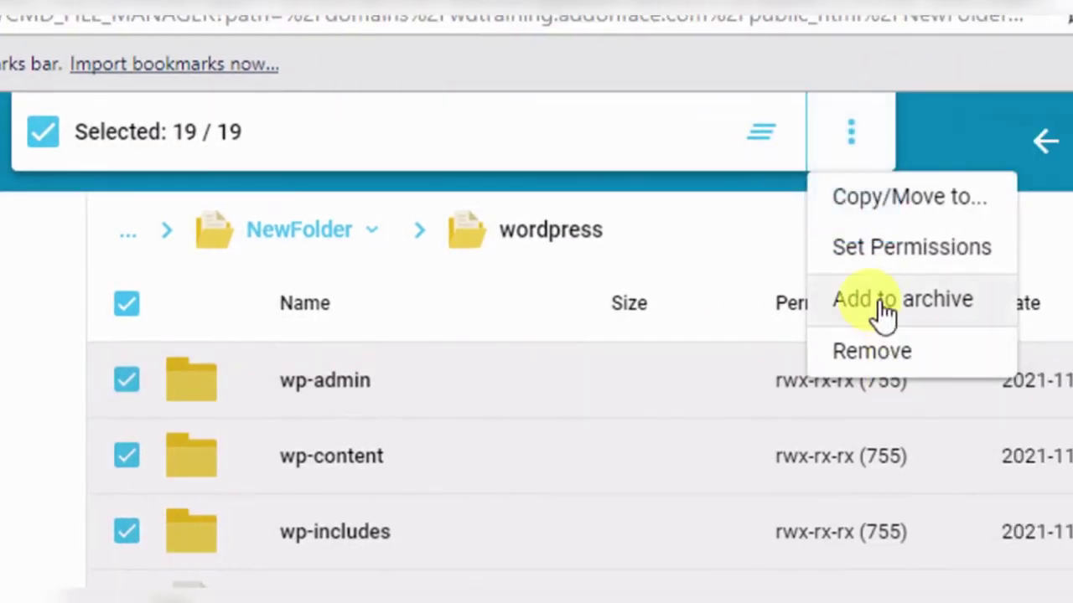
left_click(901, 216)
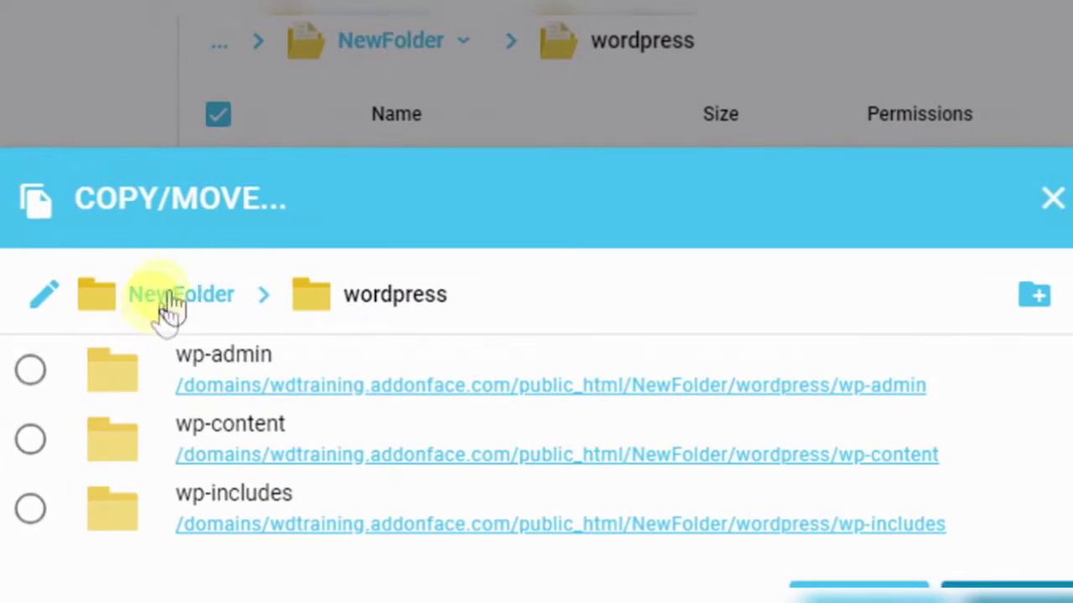
- Move all 19 WordPress items from the wordpress subfolder into NewFolder and return to its listing
left_click(179, 314)
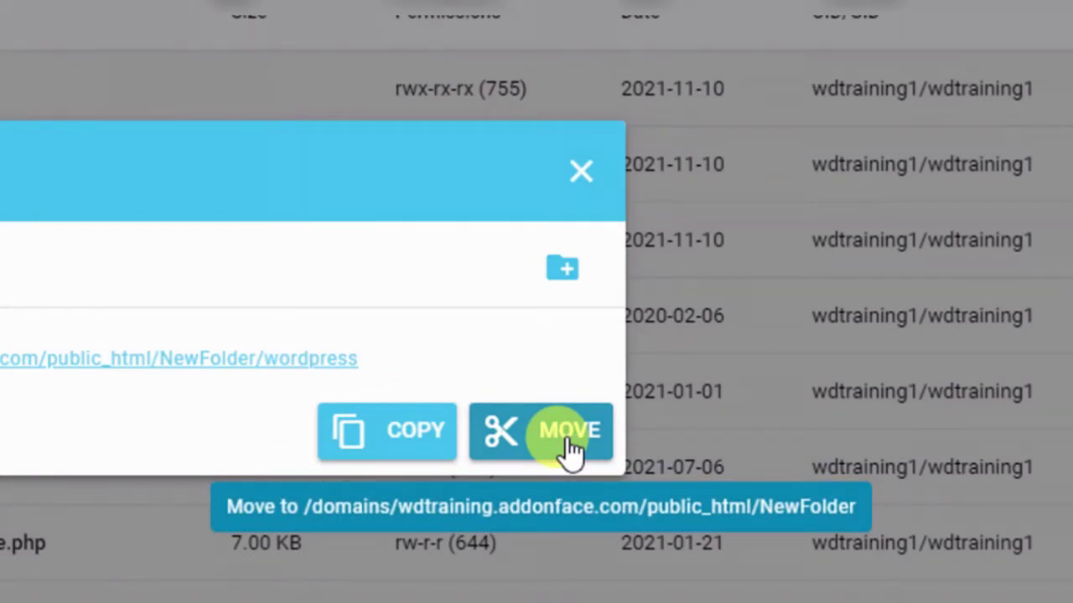
left_click(570, 448)
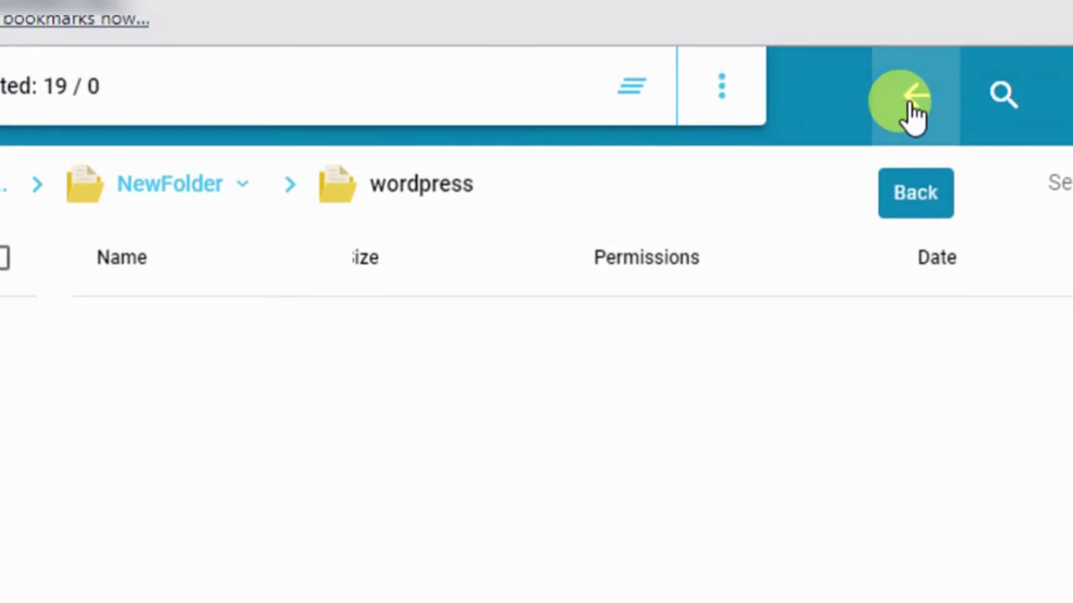
left_click(912, 103)
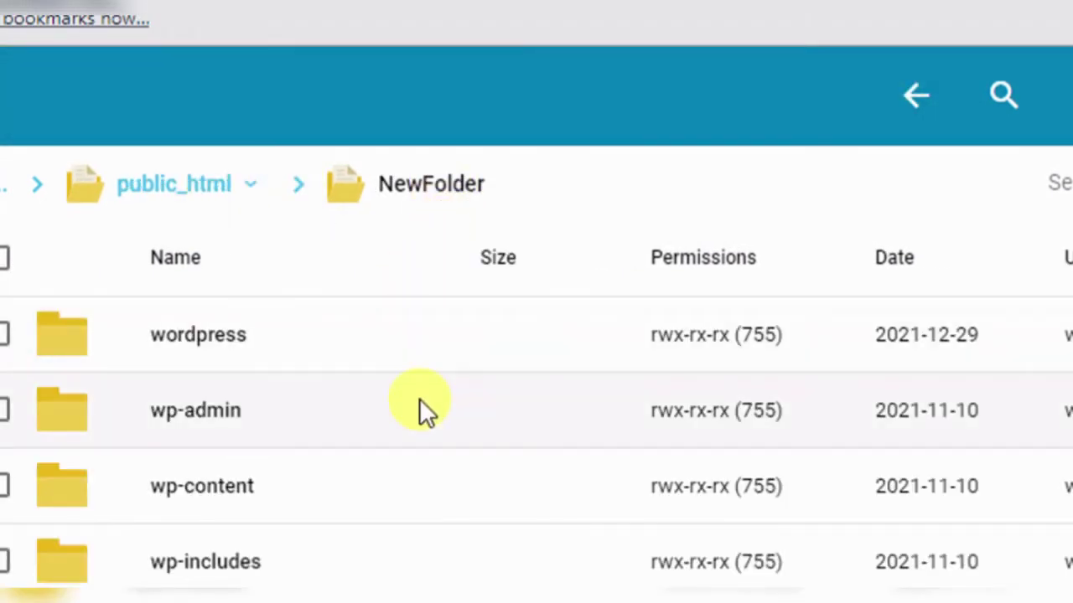
- Remove the empty wordpress subfolder so NewFolder starts with wp-admin, wp-content and wp-includes
left_click(2, 331)
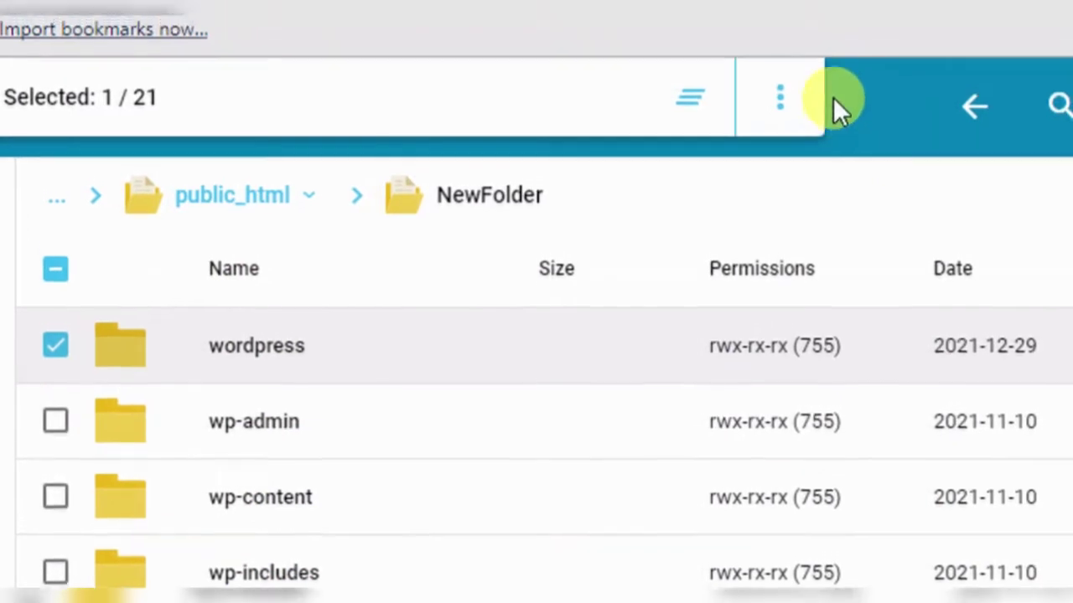
left_click(897, 89)
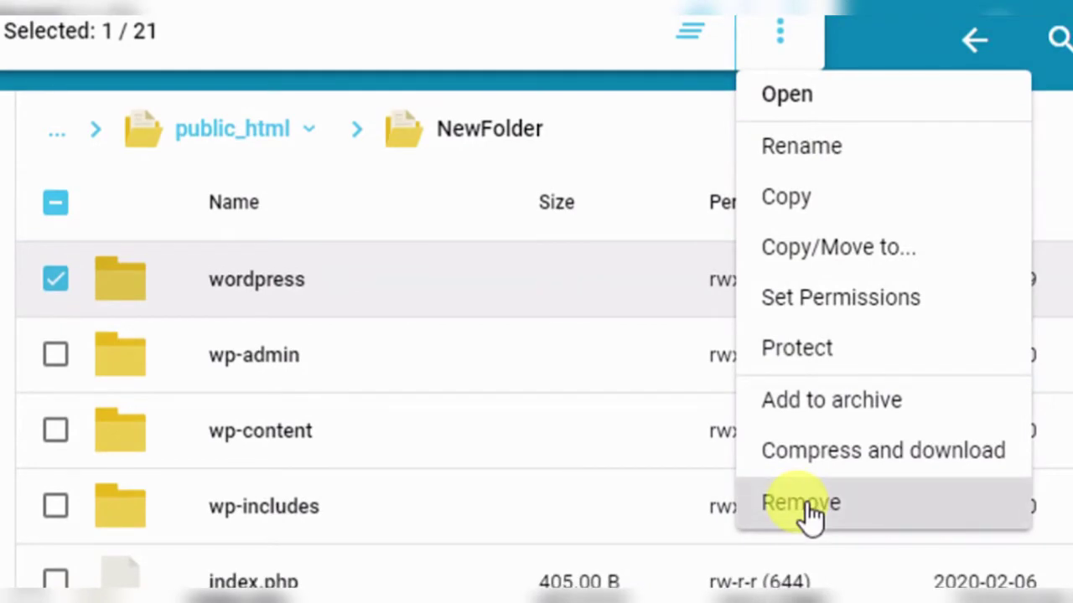
left_click(806, 502)
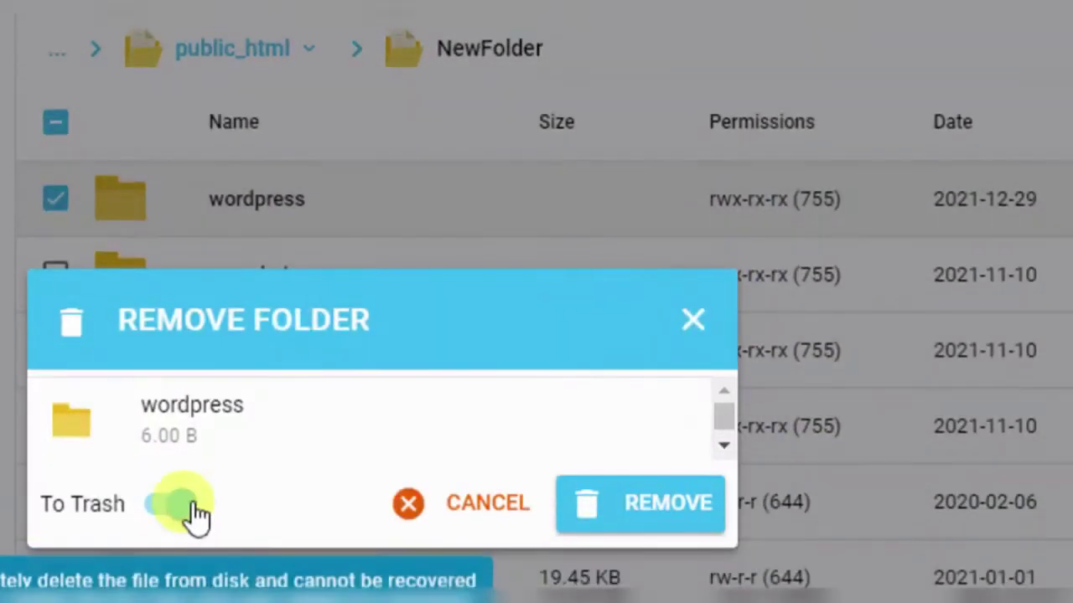
left_click(183, 503)
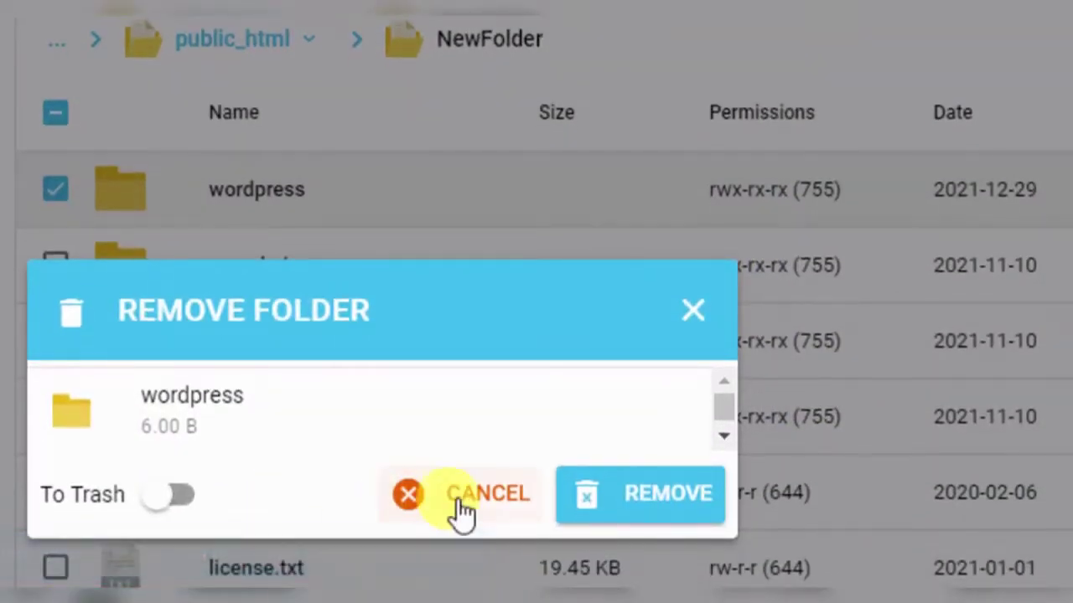
left_click(573, 502)
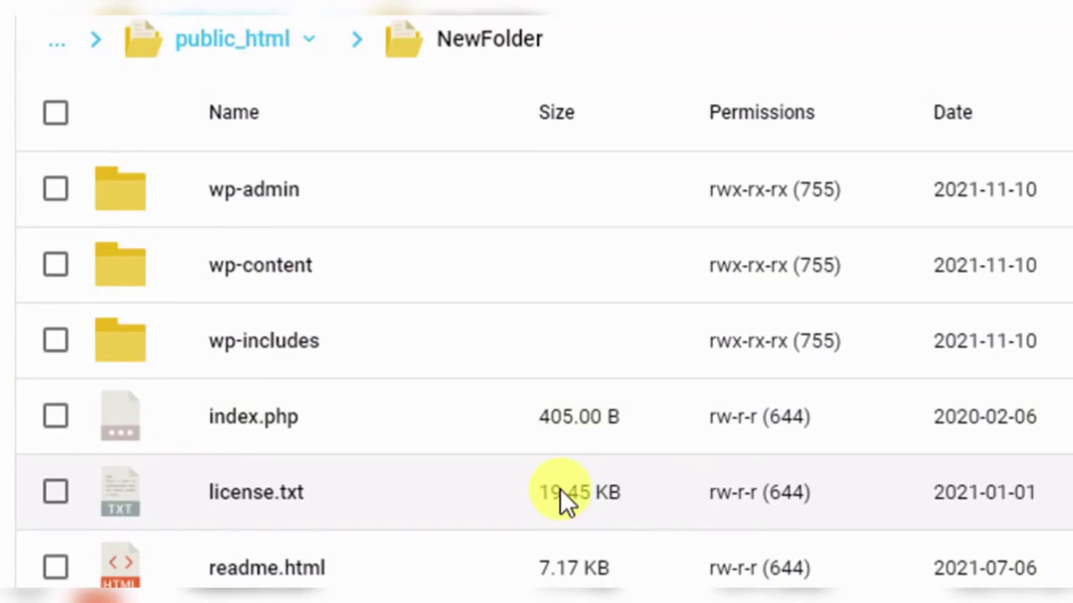
scroll(562, 495, "down", 3)
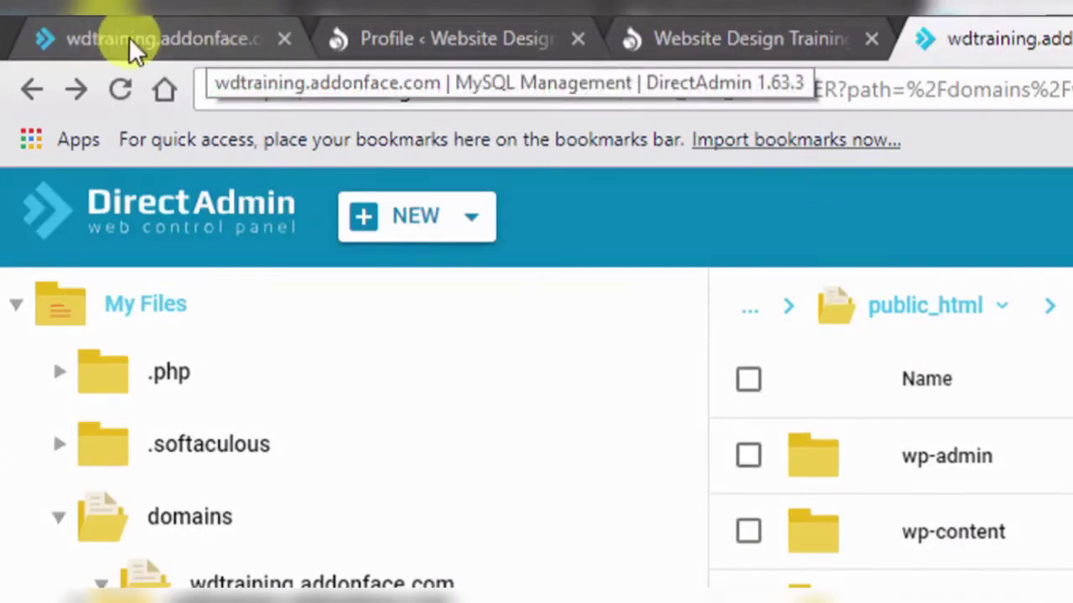
- Switch to the DirectAdmin MySQL Management page listing its single database
left_click(164, 40)
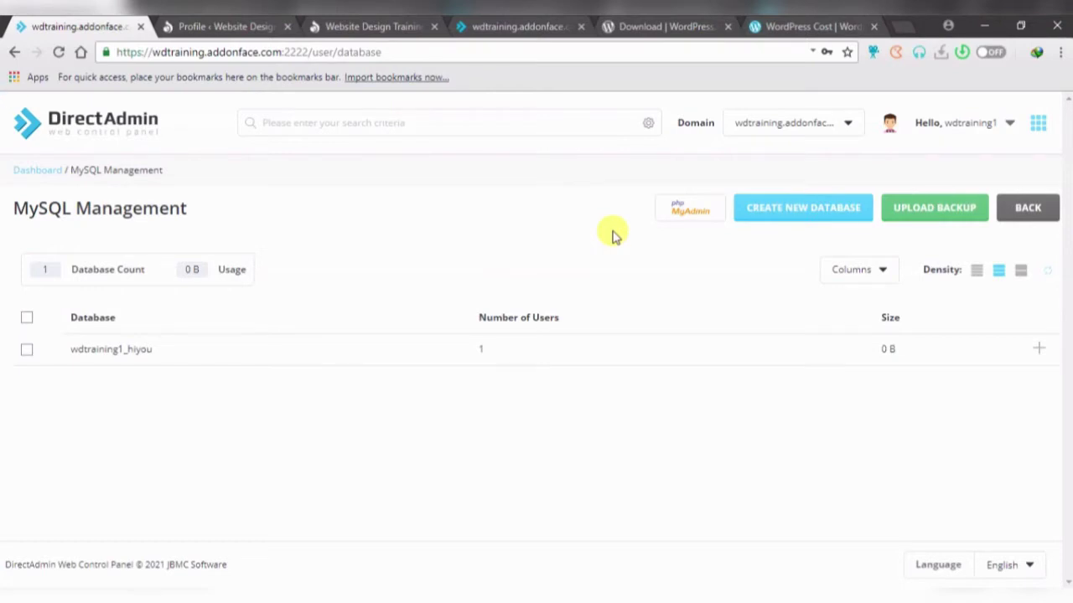
- Start a new database named outw and give it a generated, then edited, password
left_click(792, 212)
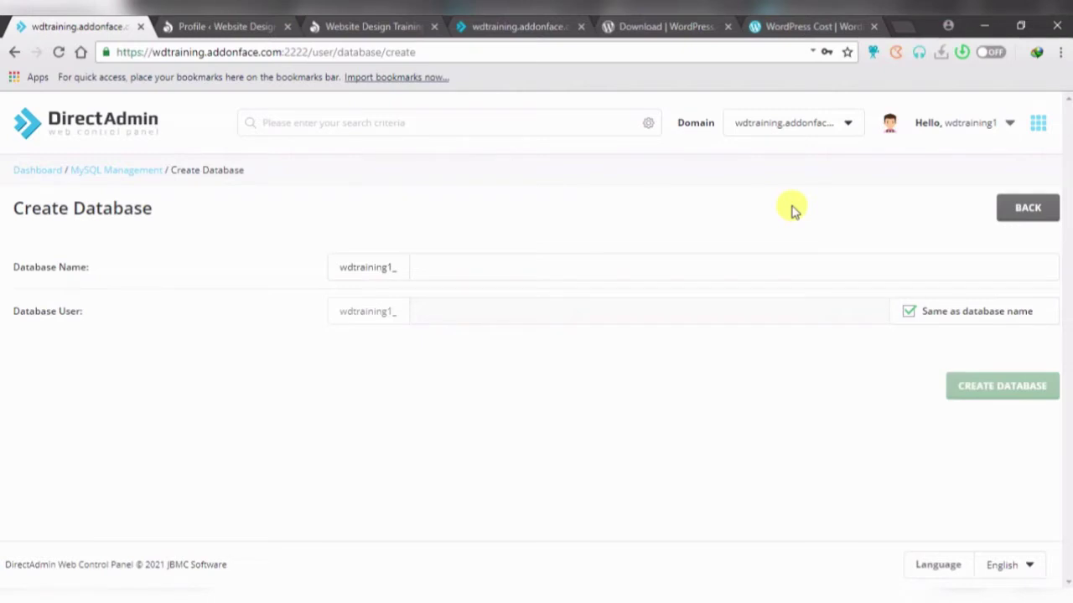
left_click(467, 264)
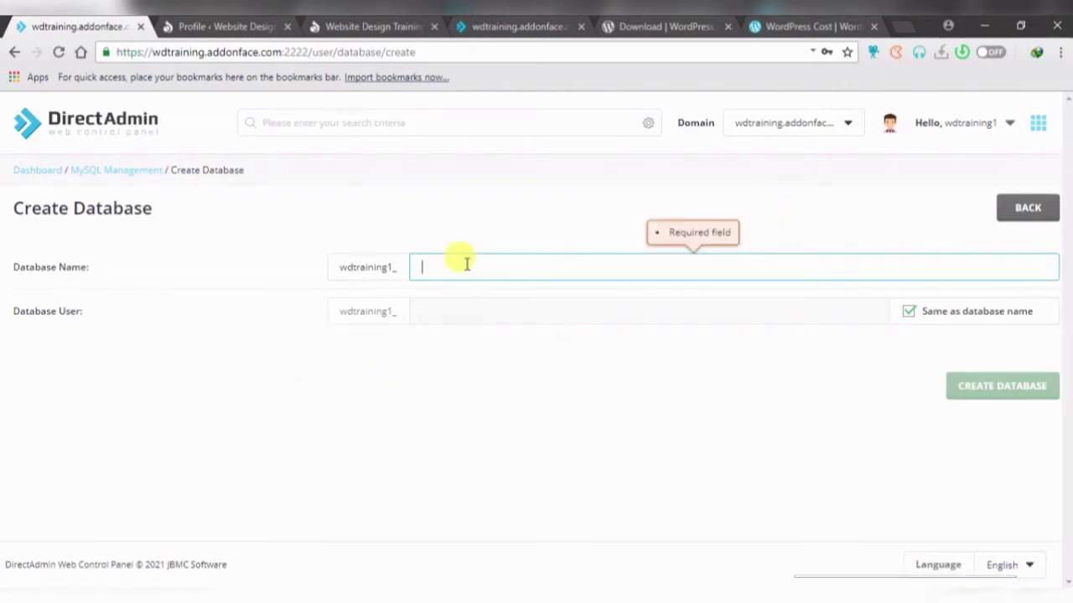
type("outw")
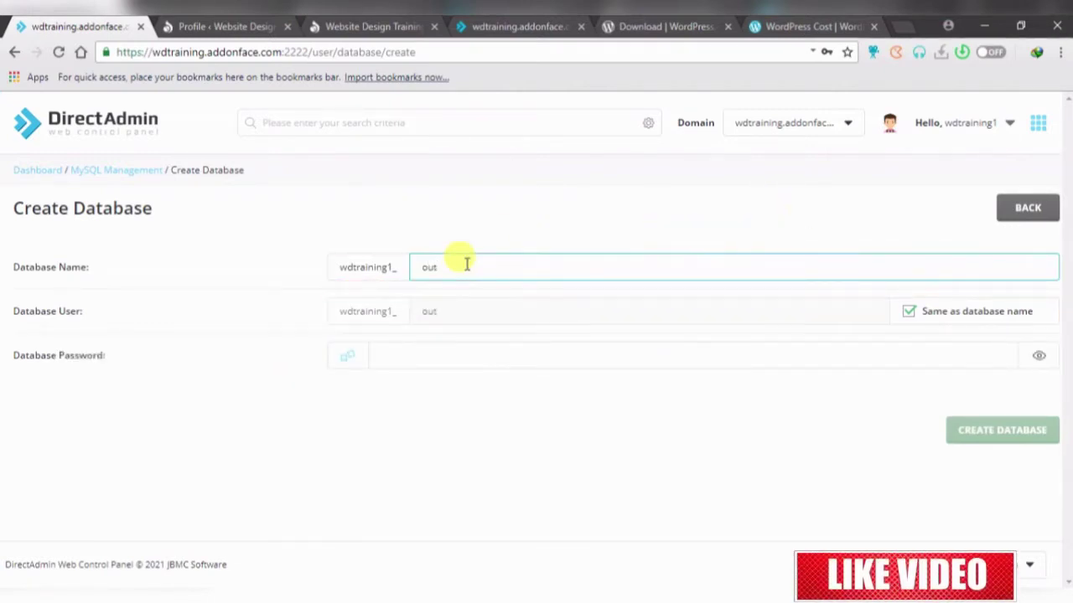
left_click(414, 360)
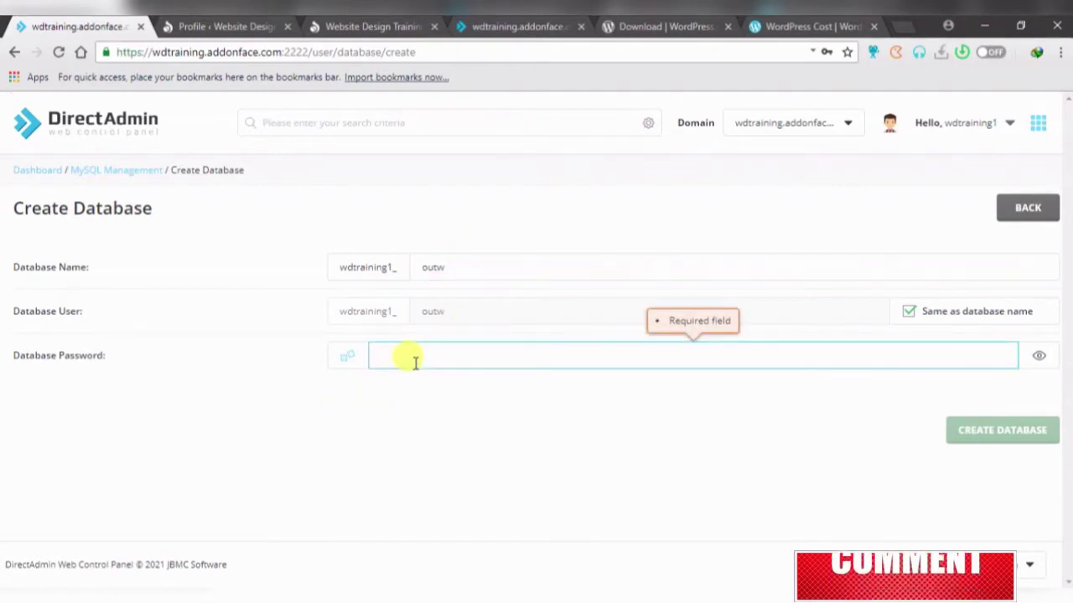
left_click(343, 358)
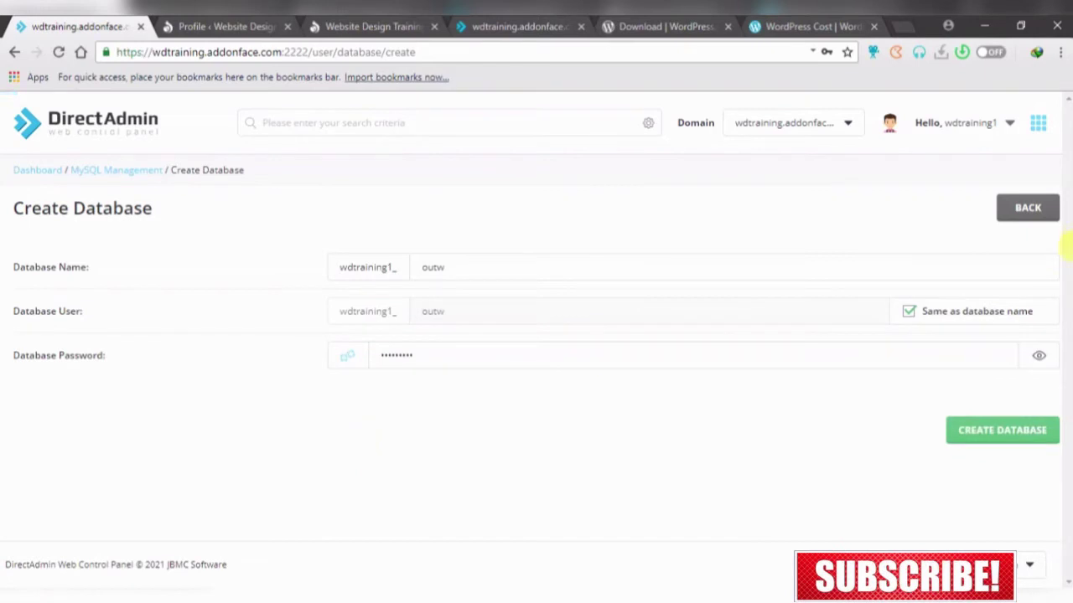
left_click(1052, 362)
left_click(383, 354)
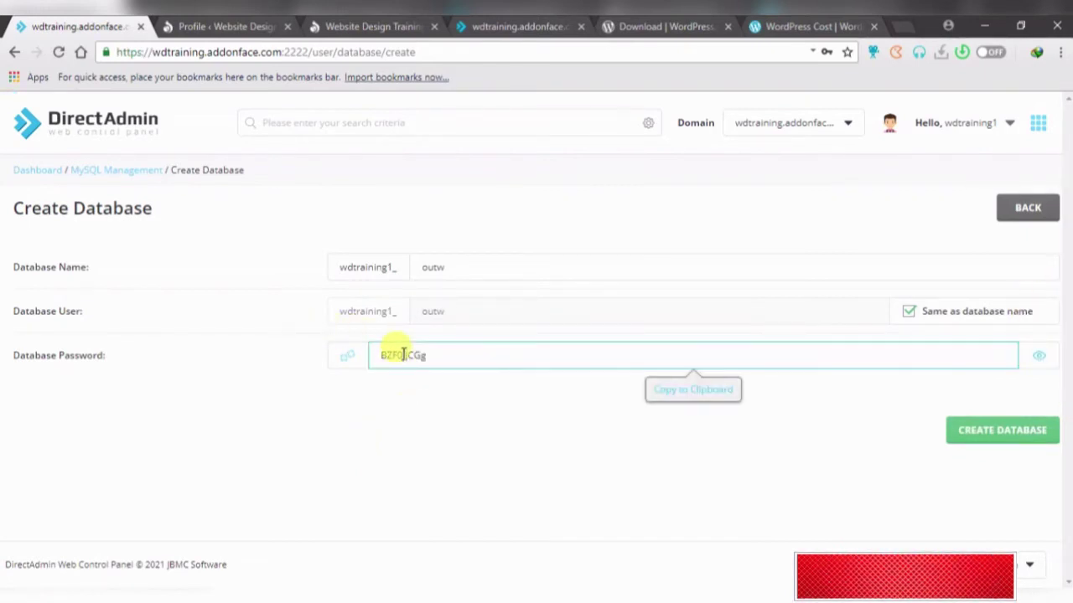
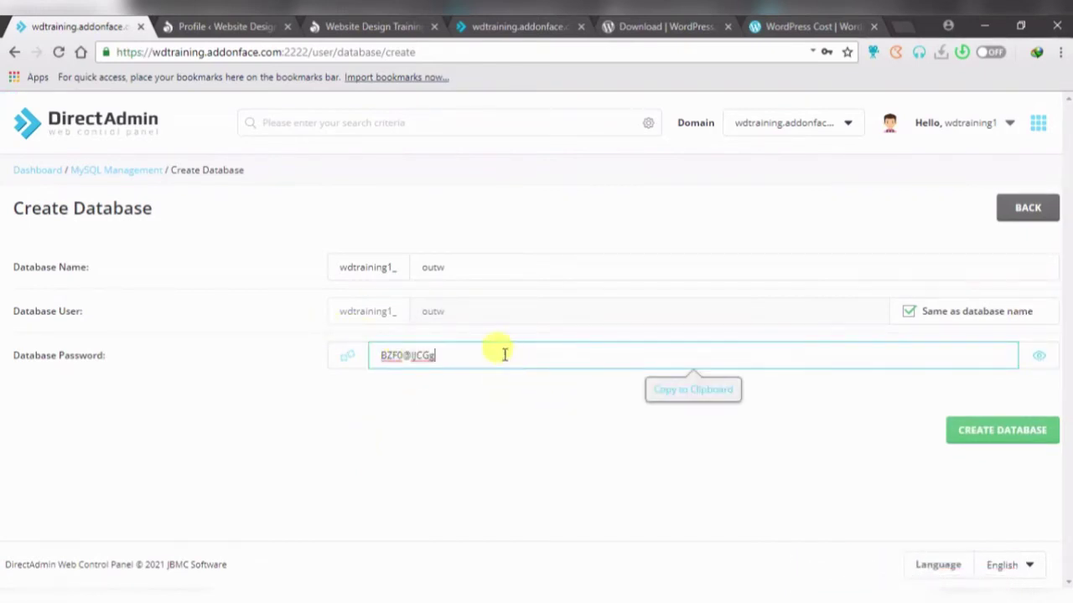
left_click_drag(508, 345, 347, 351)
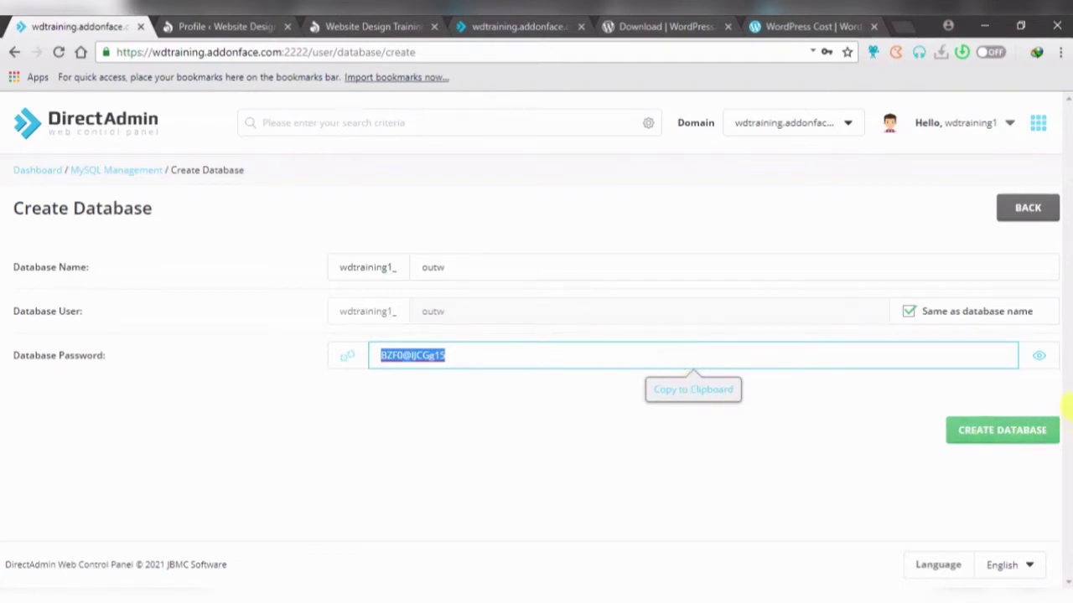
- Create the outw database and paste its connection details into a new Notepad note
left_click(1021, 438)
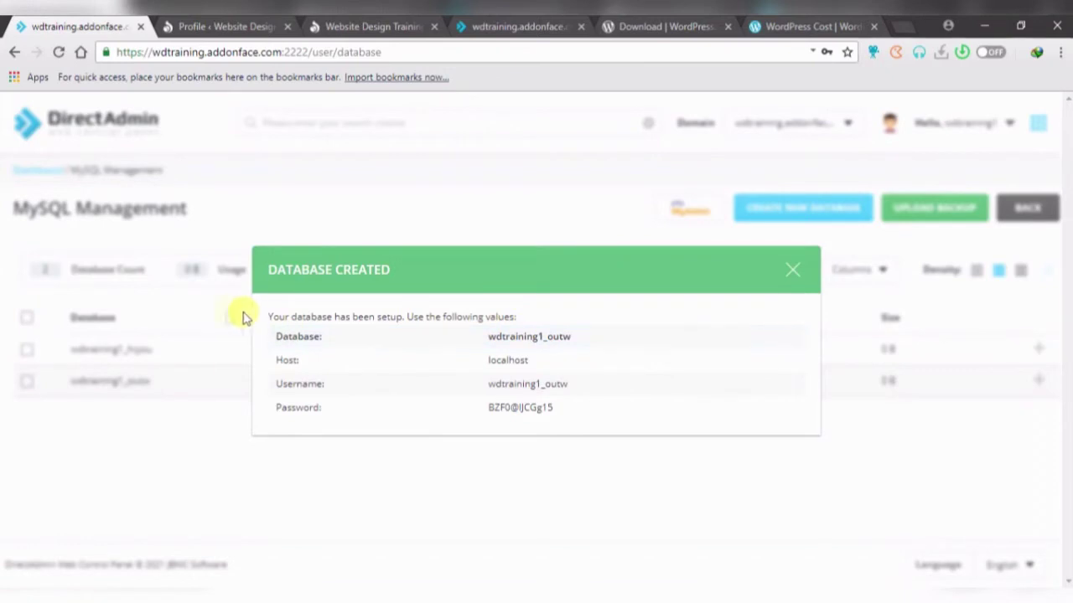
left_click_drag(266, 313, 662, 463)
key("ctrl+c")
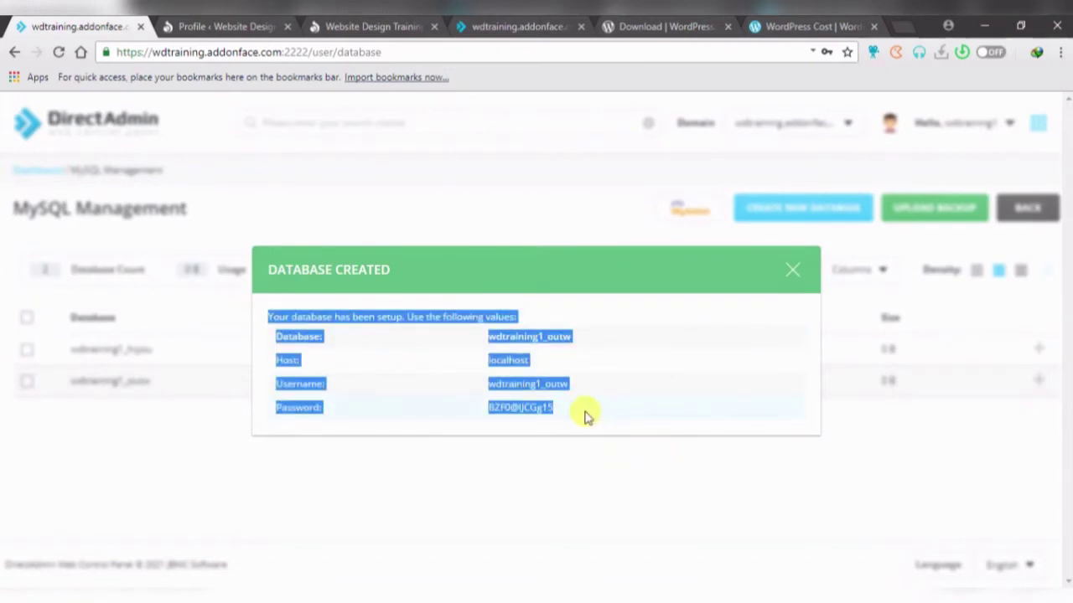
left_click(362, 600)
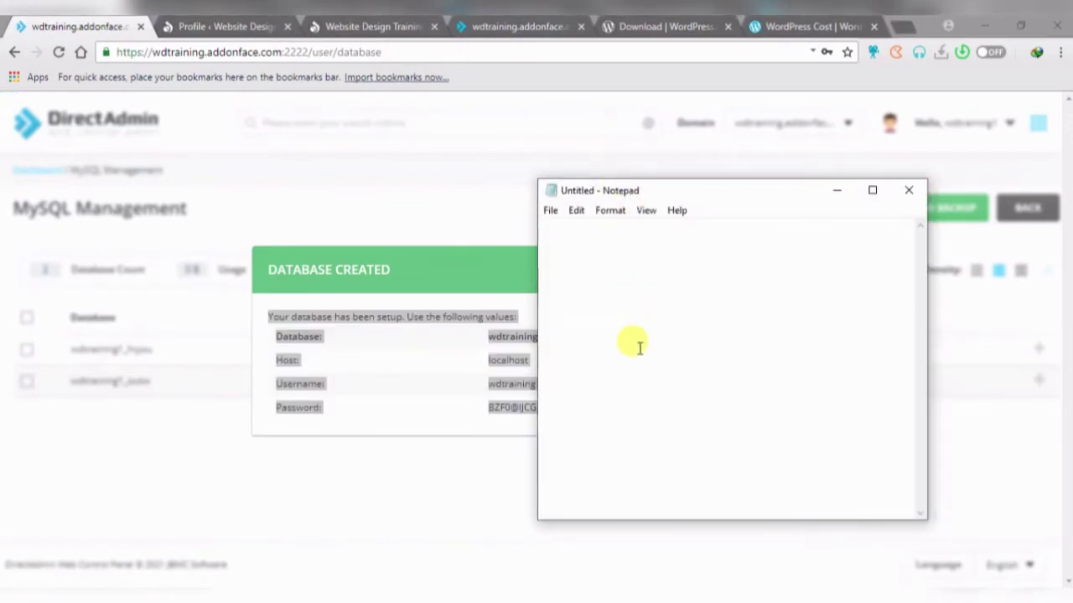
key("ctrl+v")
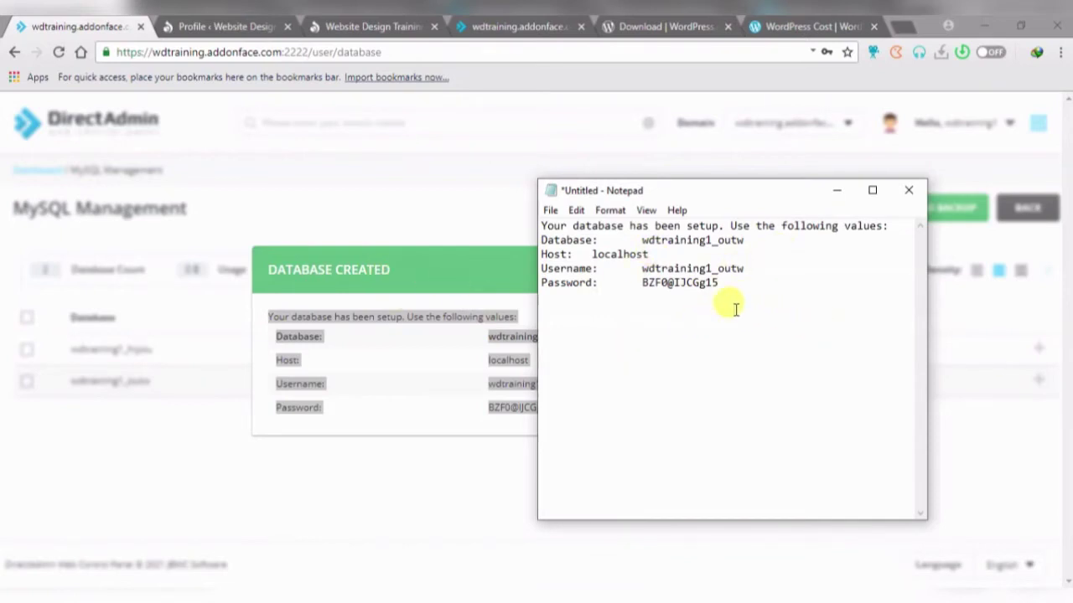
- Copy the database details into the note again and dismiss the Database Created notice
left_click(419, 283)
left_click(415, 316)
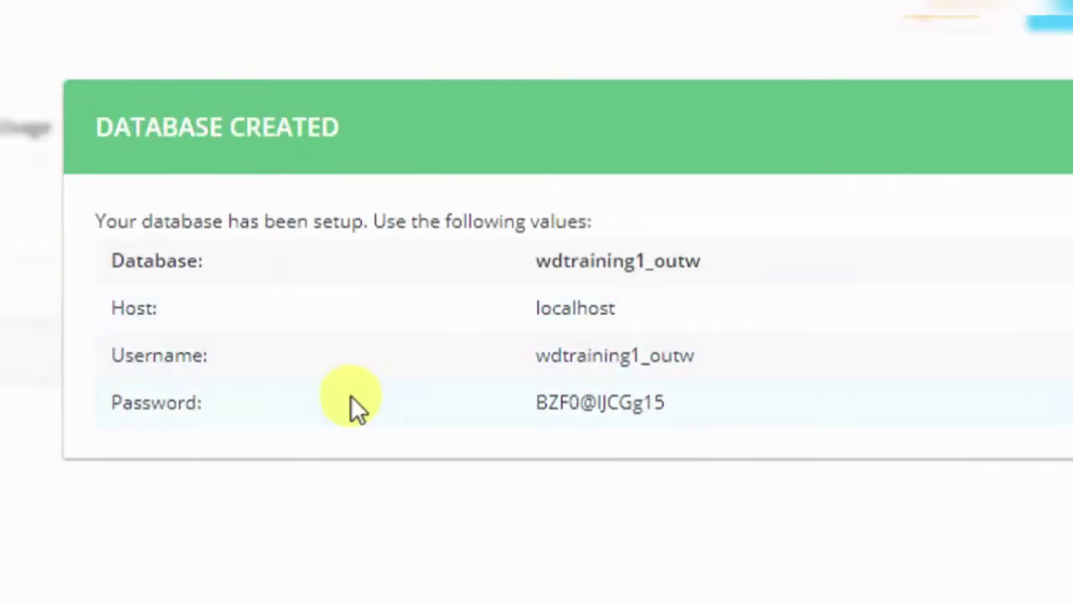
left_click_drag(138, 224, 740, 411)
key("ctrl+c")
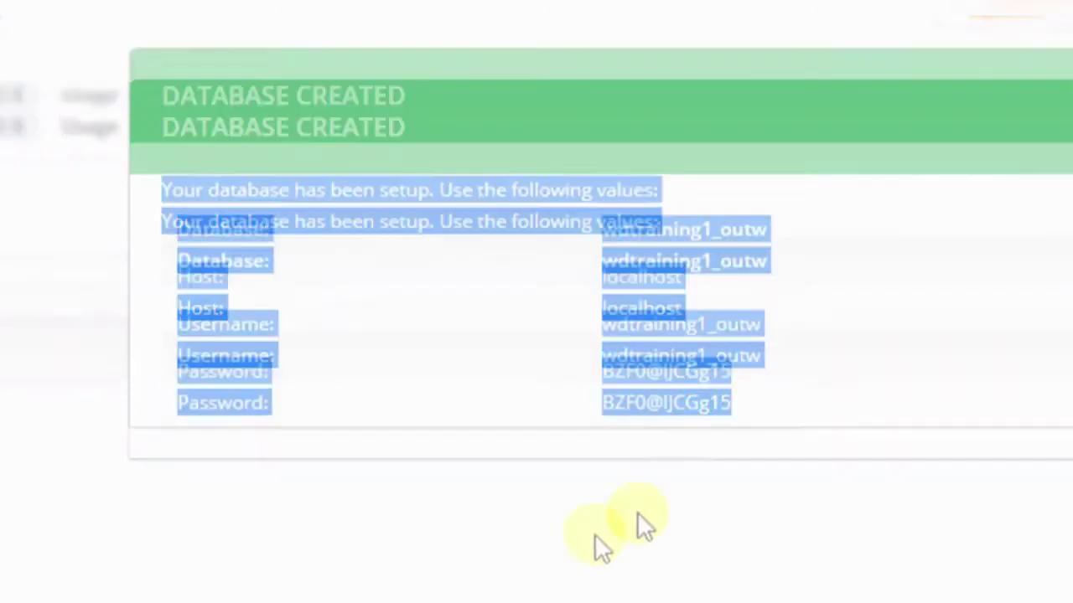
key("alt+Tab")
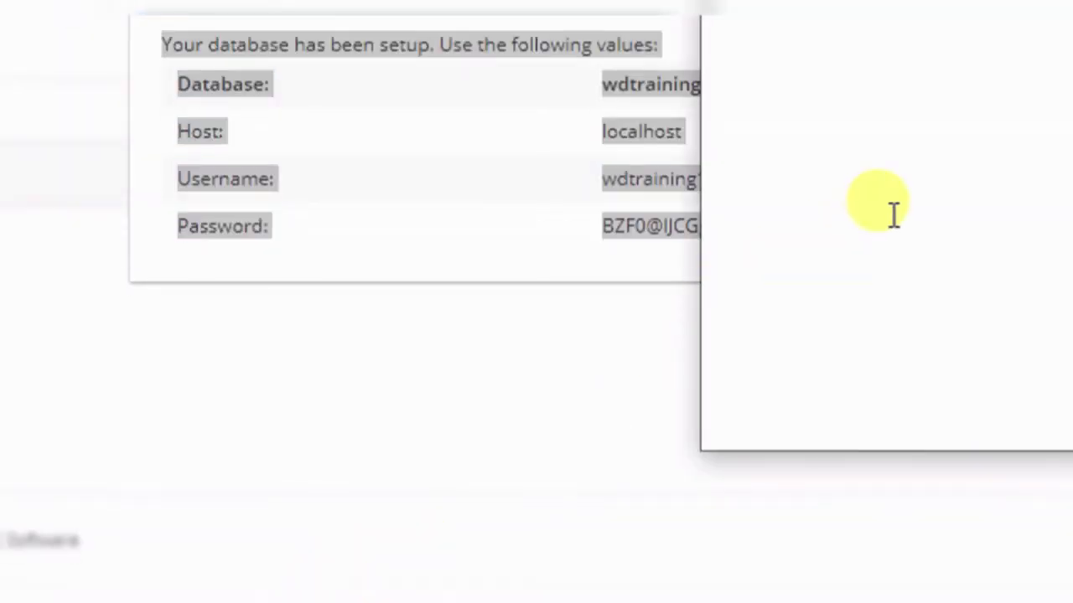
key("ctrl+v")
left_click(912, 134)
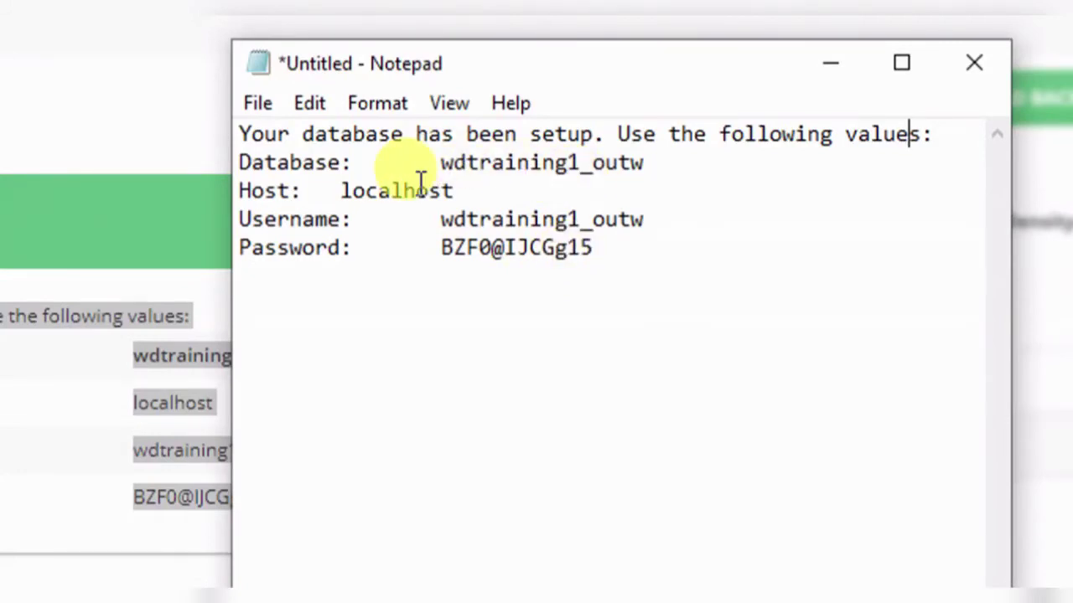
left_click(84, 285)
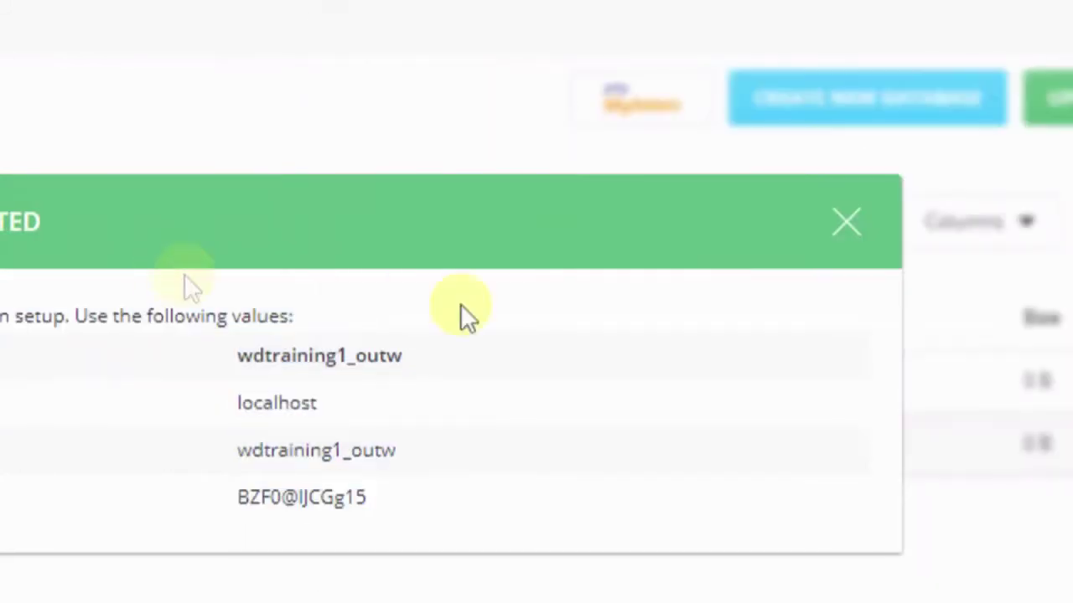
left_click(846, 222)
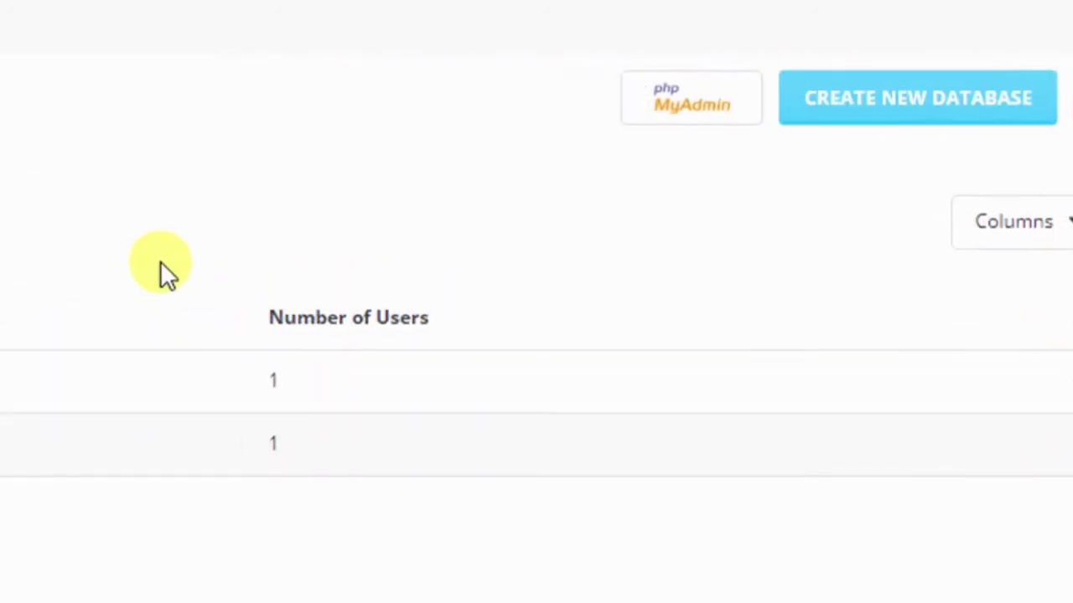
- Close the WordPress download and pricing tabs, keeping the file manager open
left_click(356, 26)
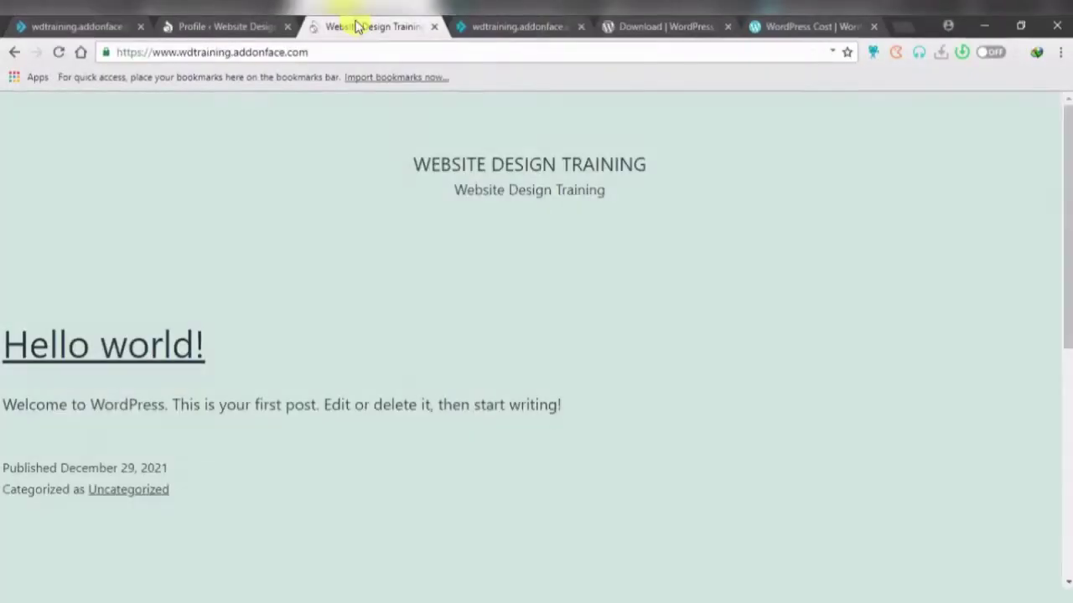
left_click(616, 26)
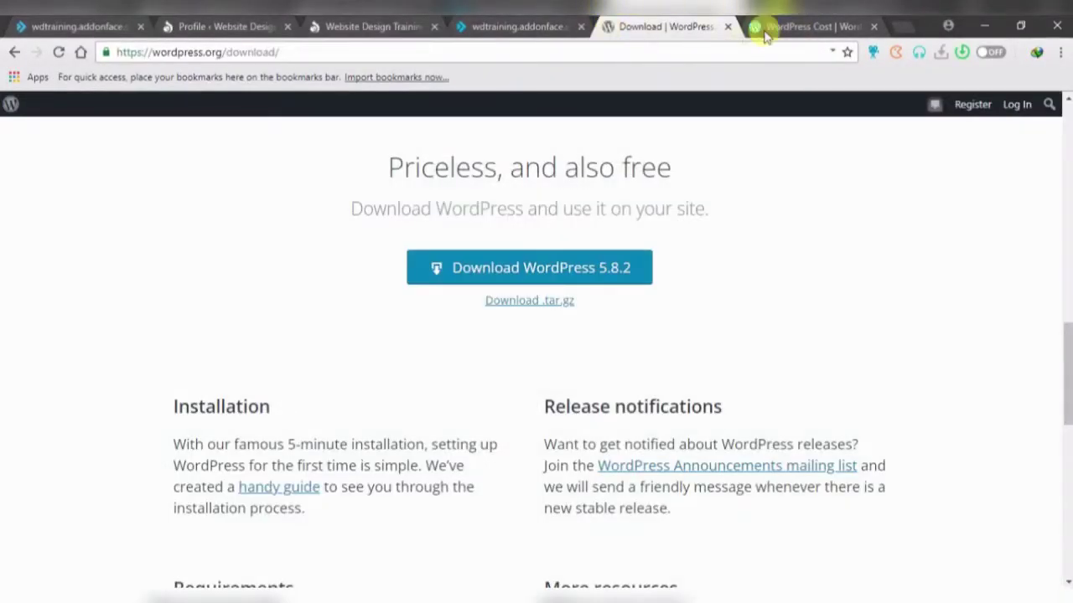
left_click(762, 26)
left_click(365, 26)
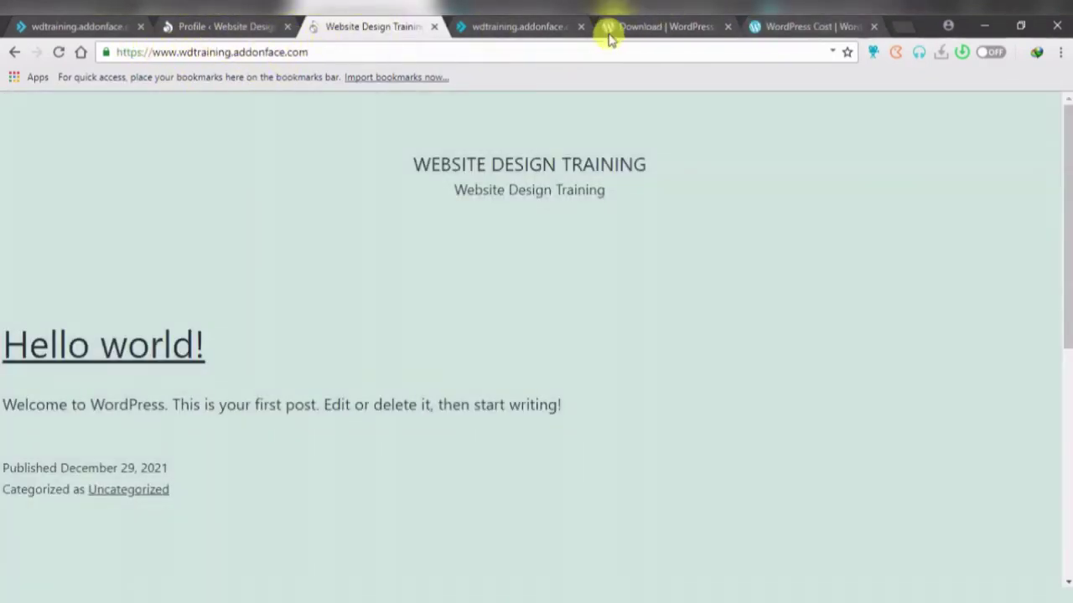
left_click(544, 26)
left_click(666, 27)
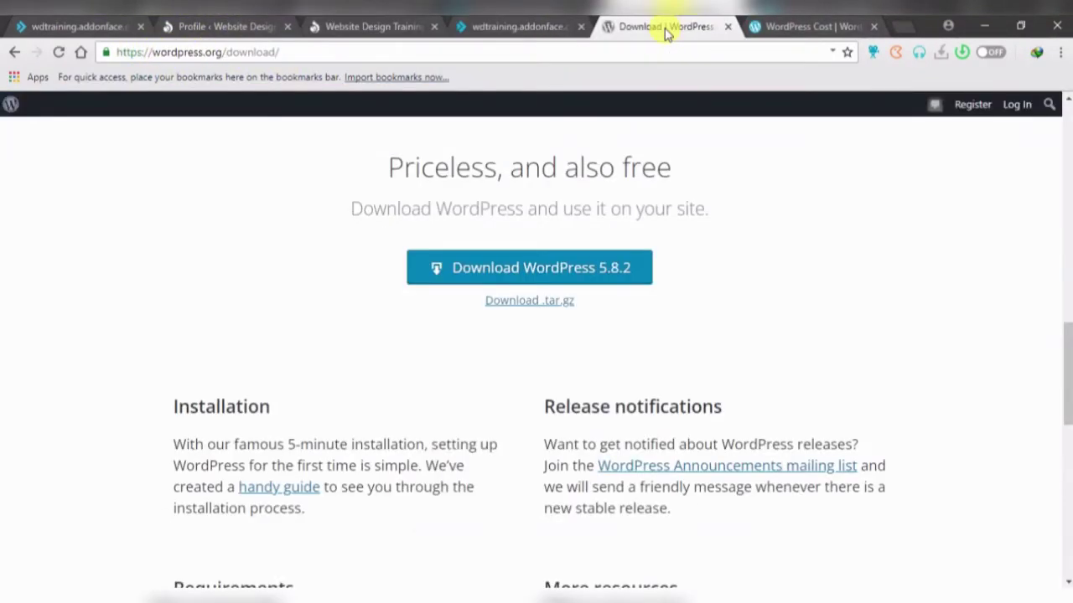
left_click(727, 27)
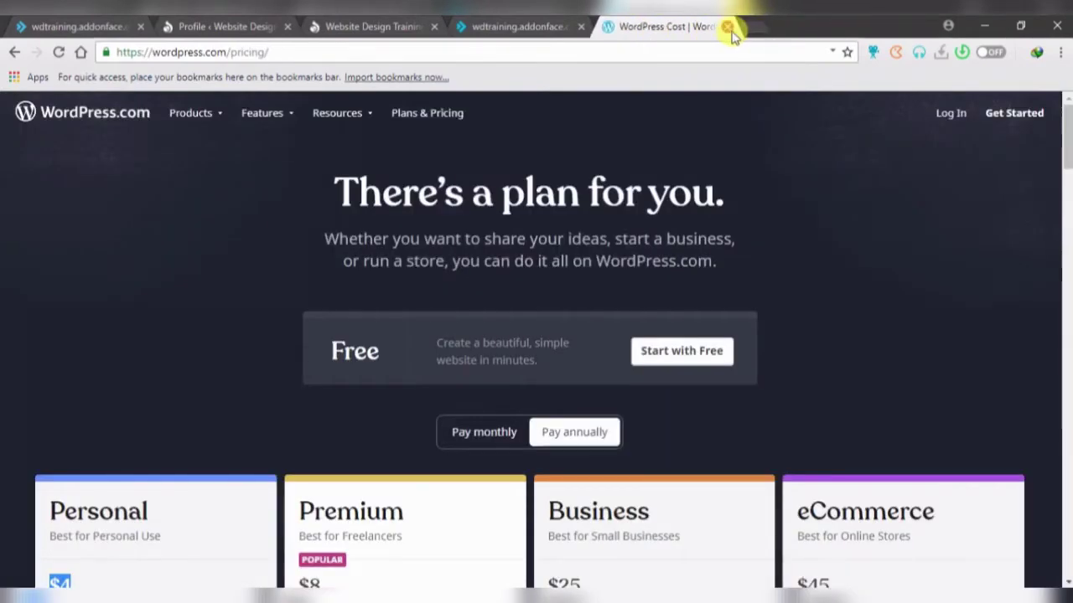
left_click(728, 27)
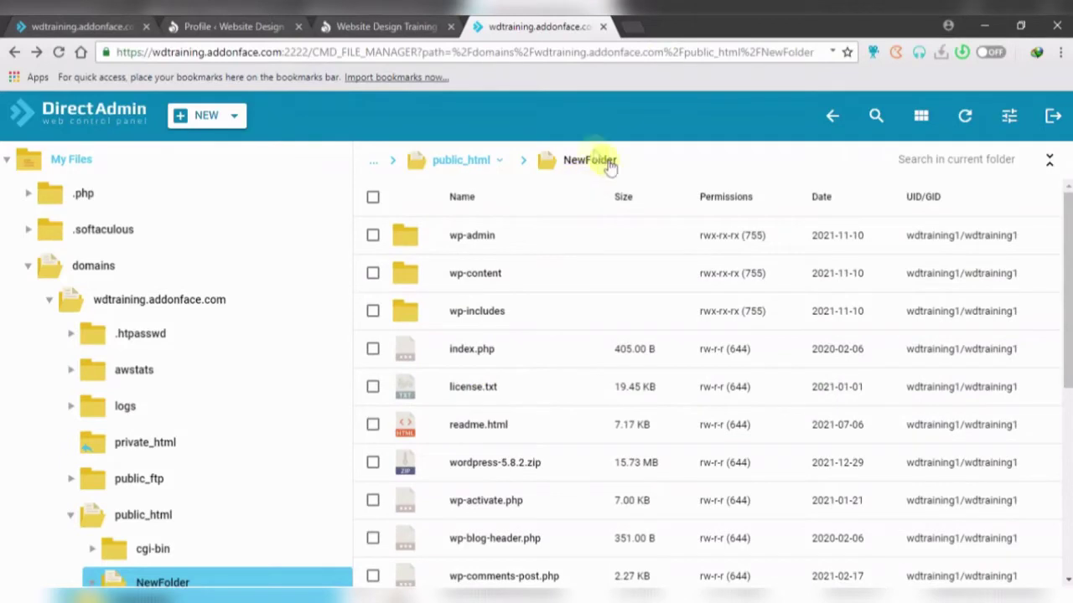
- Rename NewFolder in public_html to site2
left_click(462, 161)
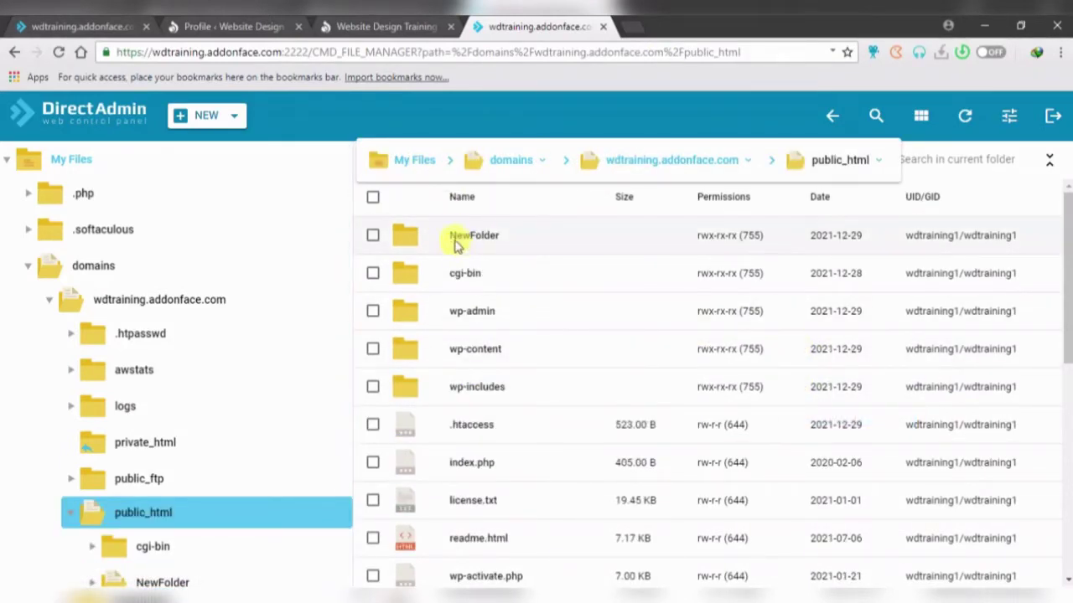
right_click(457, 236)
left_click(489, 270)
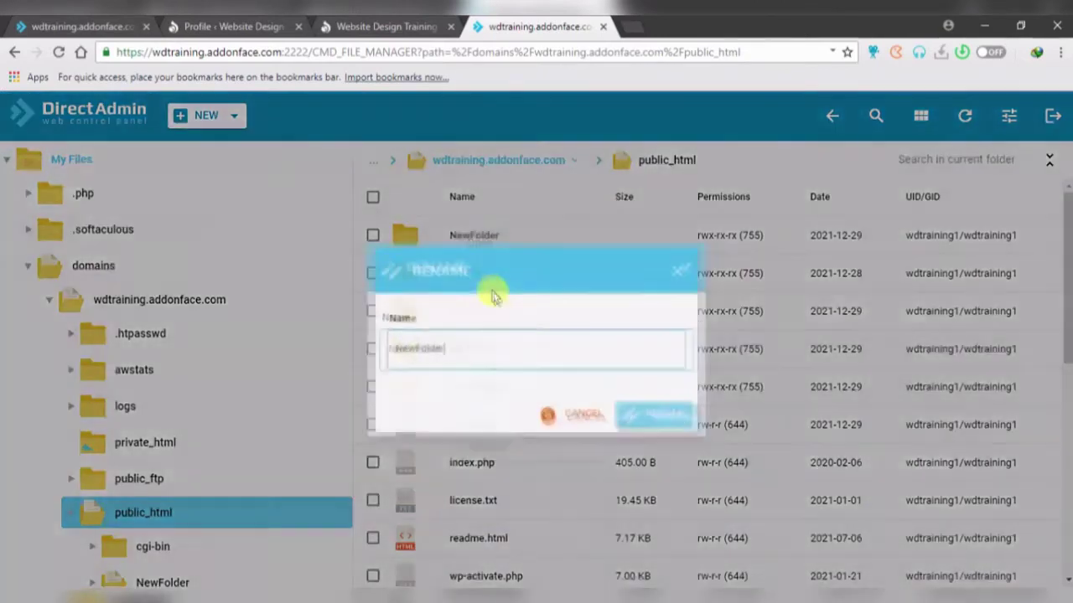
left_click_drag(403, 349, 455, 344)
key("ctrl+a")
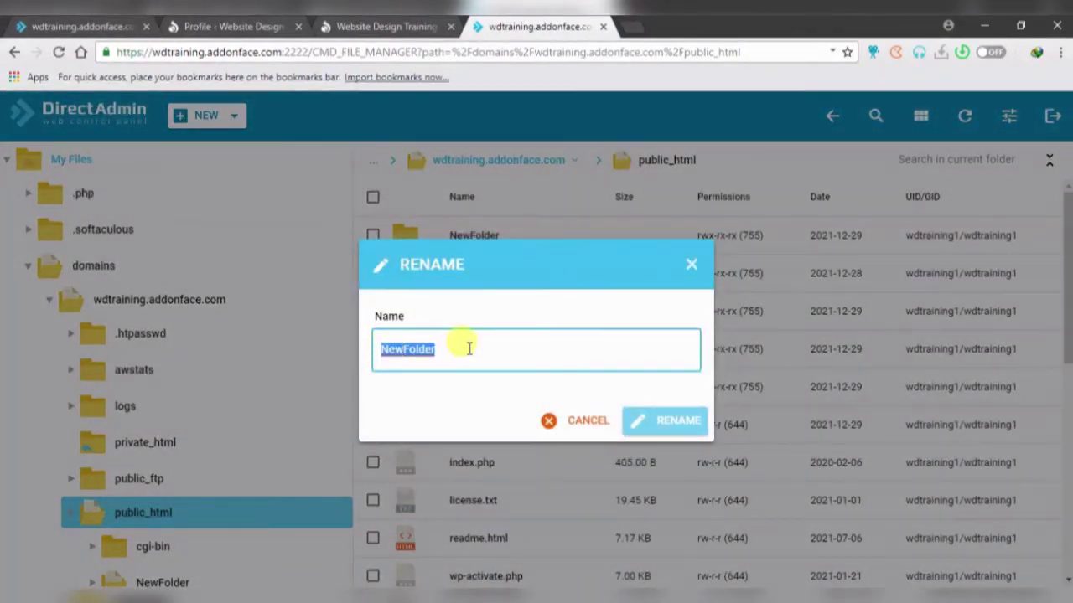
type("site2")
left_click(650, 422)
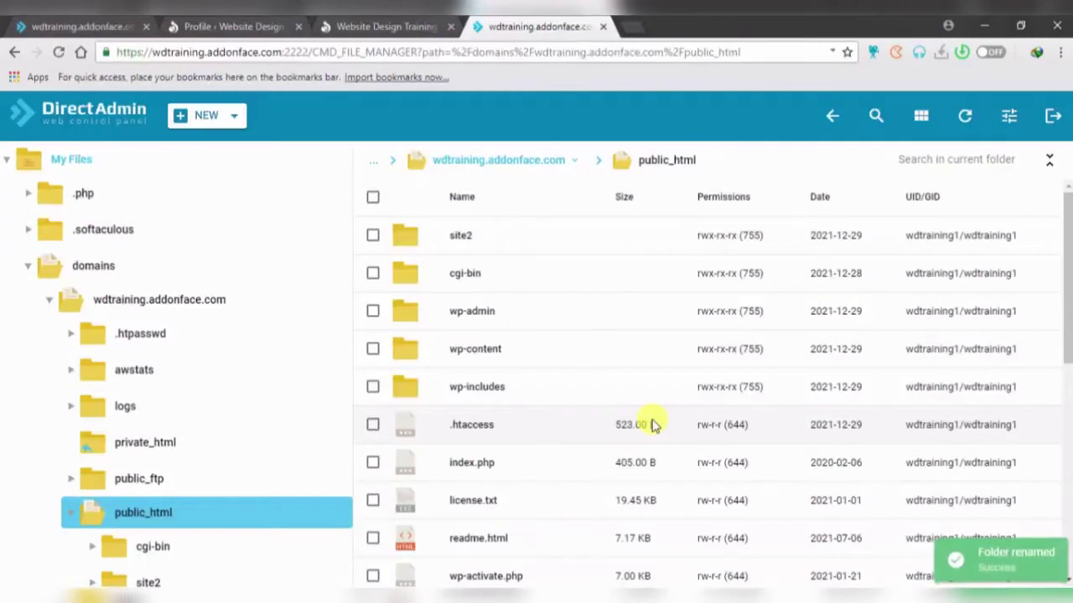
- Append /site2 to the Website Design Training URL to reach WordPress's language selection
left_click(352, 25)
left_click(329, 54)
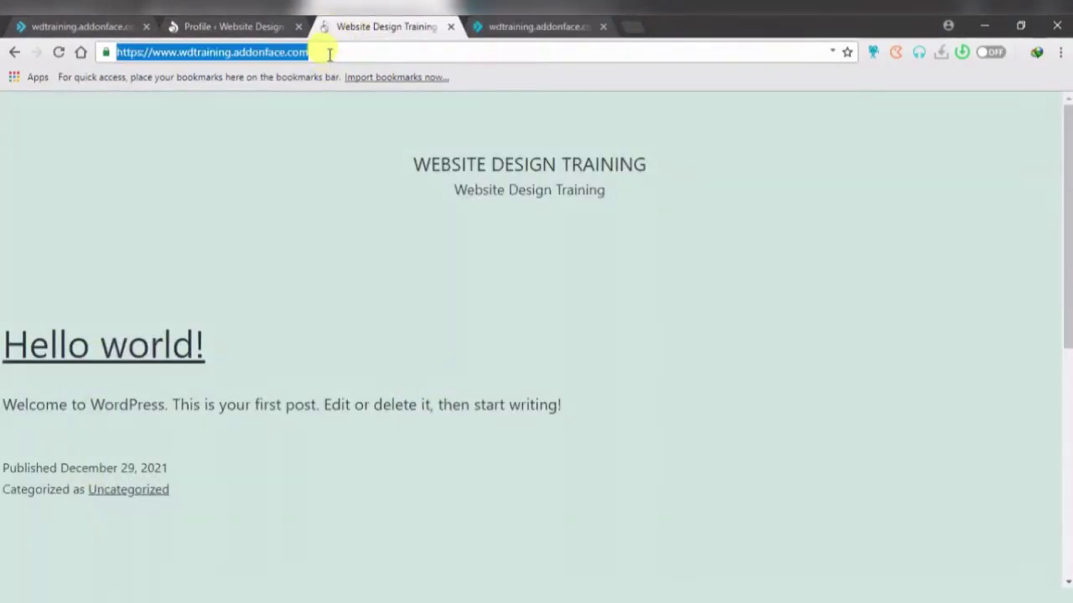
left_click(331, 53)
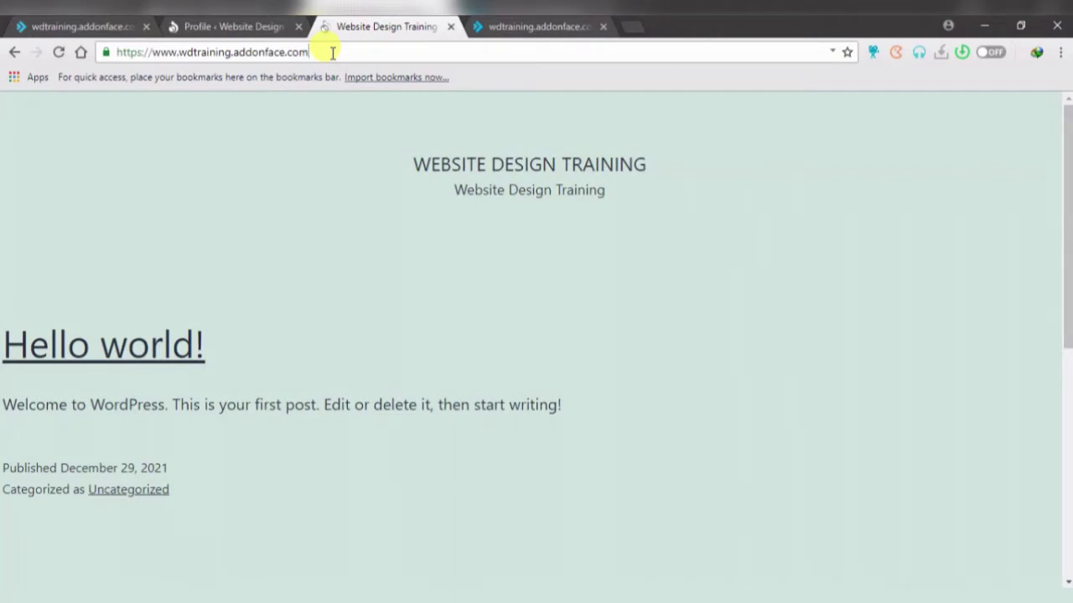
type("/")
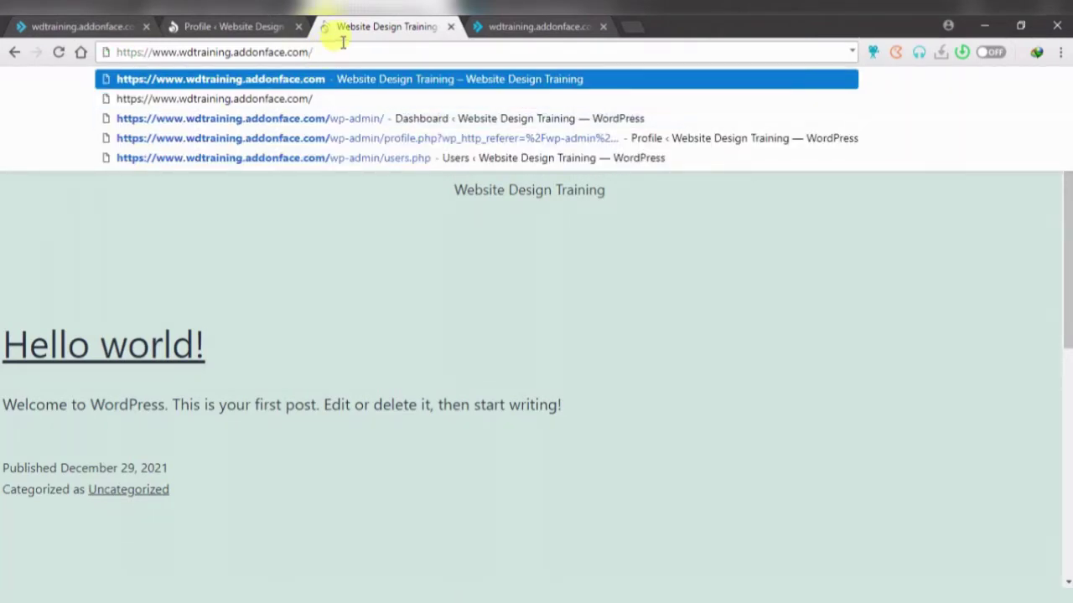
type("sit")
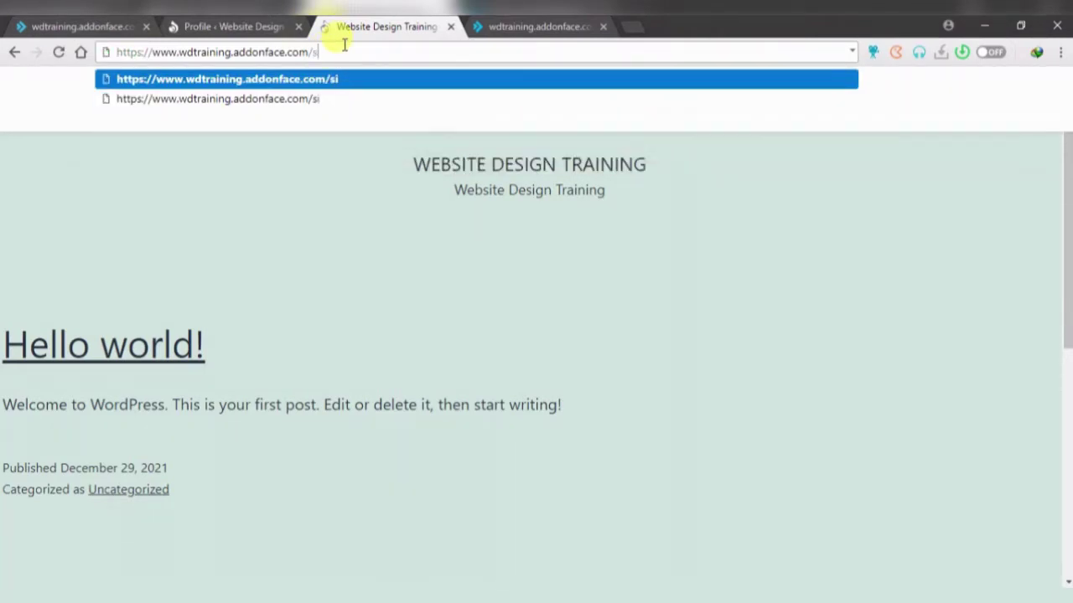
type("e2")
key("Return")
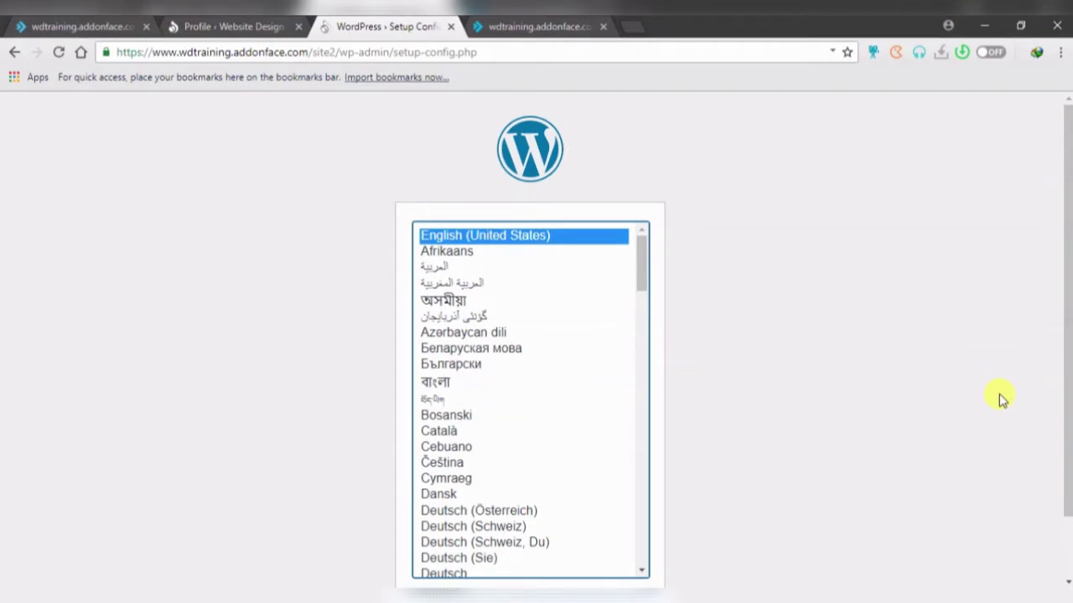
scroll(814, 330, "down", 1)
scroll(815, 331, "up", 1)
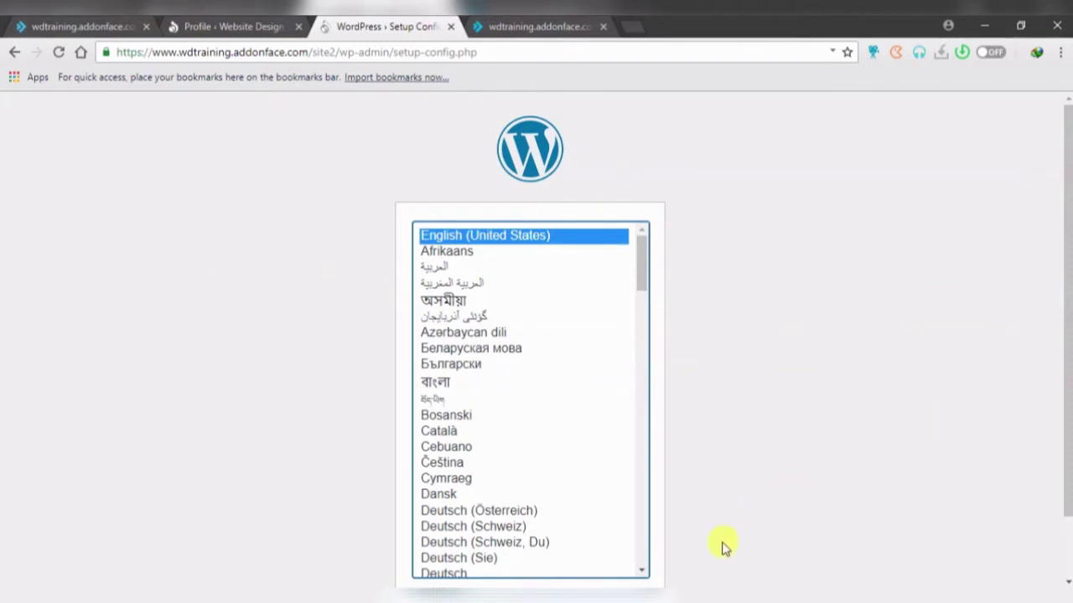
scroll(726, 545, "down", 1)
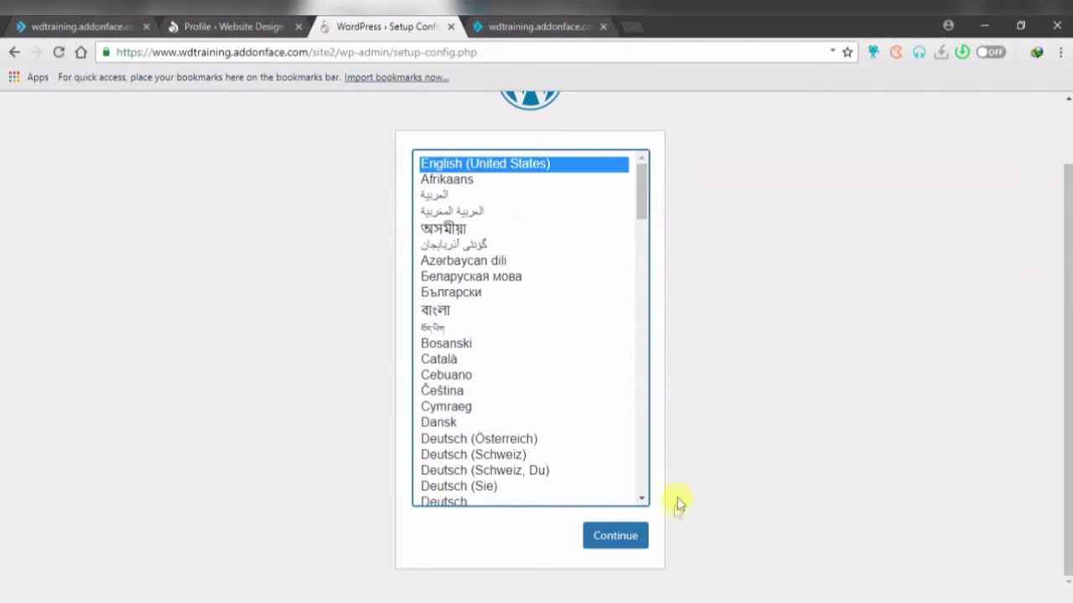
- Choose English (United States) and paste the saved database name into the connection form
left_click(630, 536)
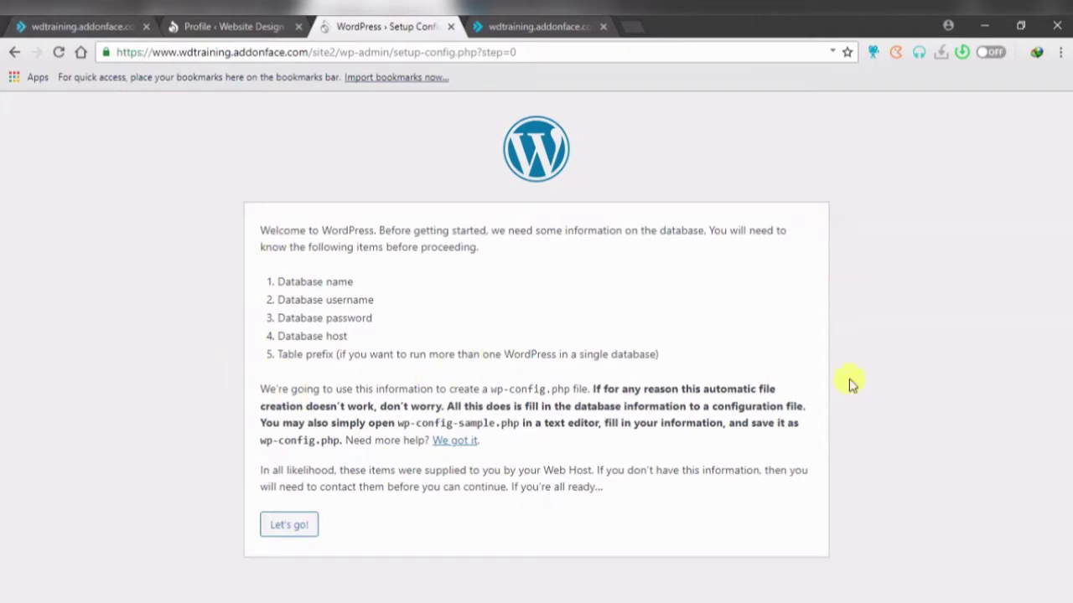
left_click(285, 528)
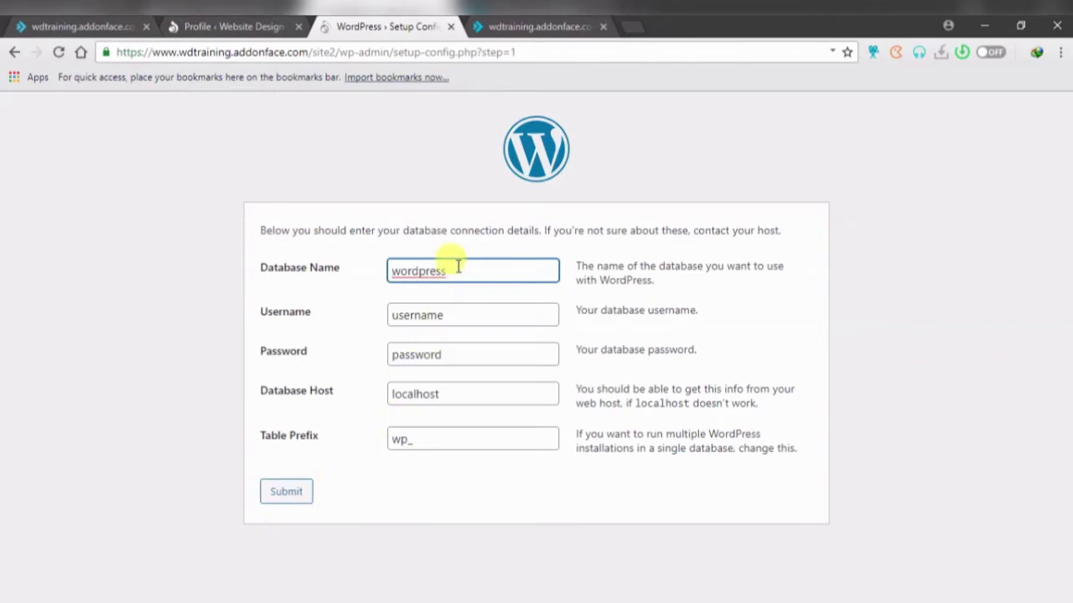
key("ctrl+a")
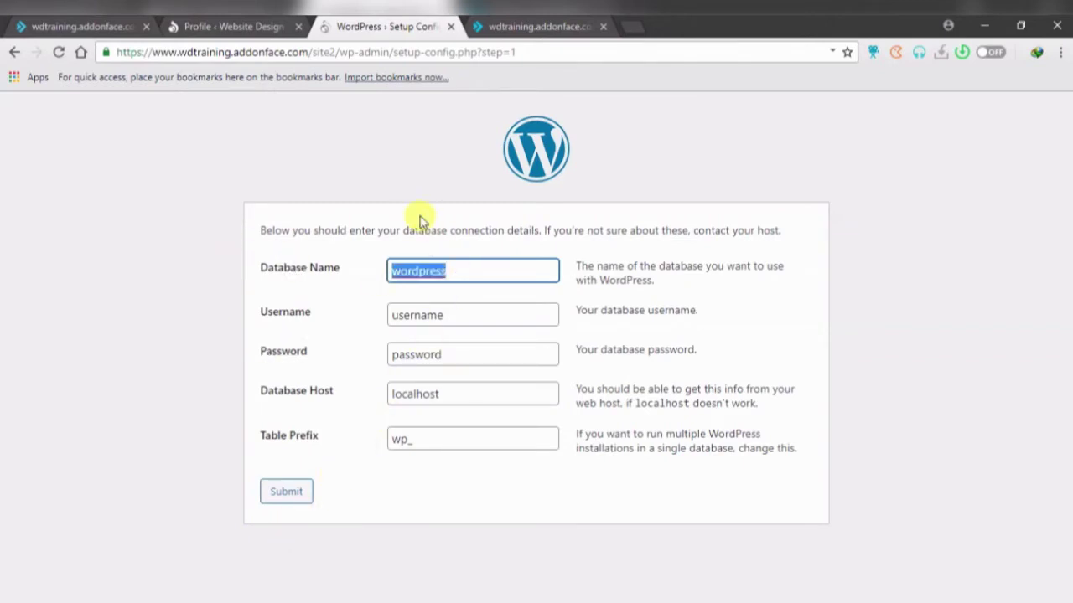
left_click(311, 536)
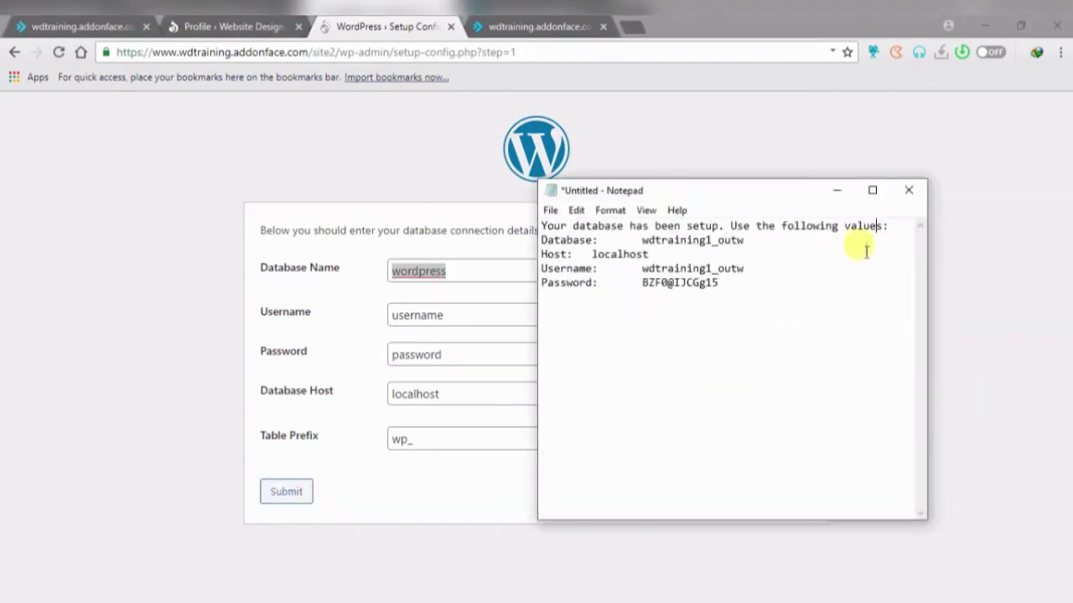
left_click_drag(642, 240, 750, 240)
key("ctrl+c")
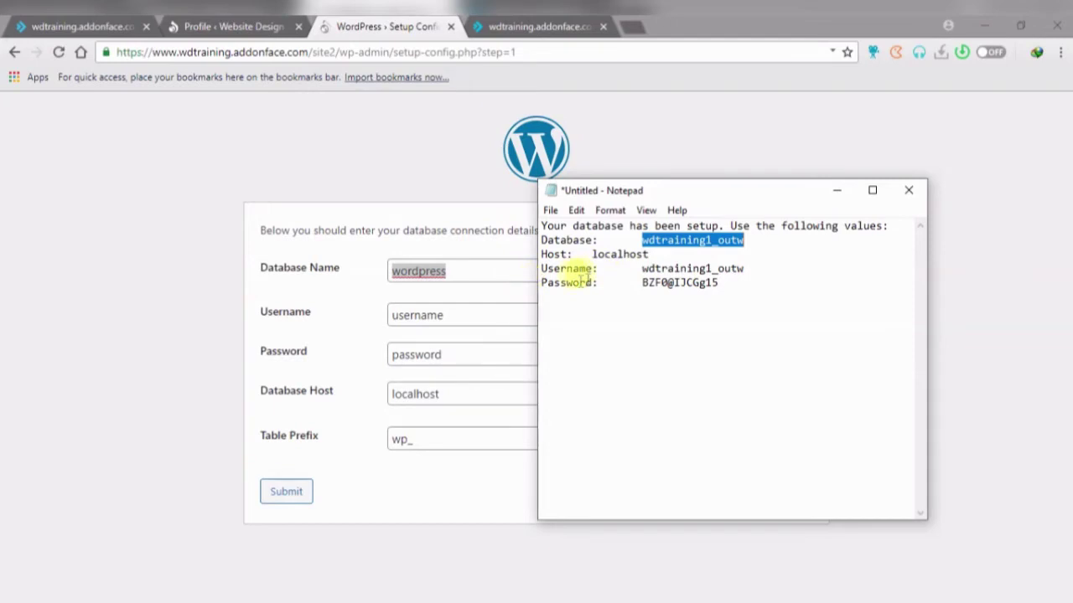
left_click(448, 273)
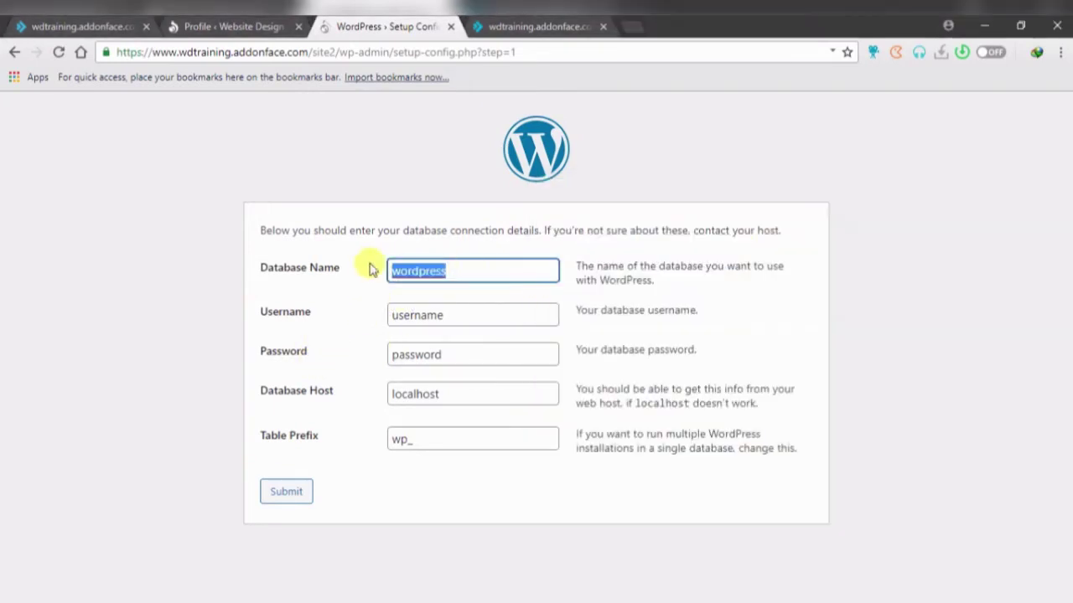
key("ctrl+v")
- Paste the saved database username and password into the form
key("Tab")
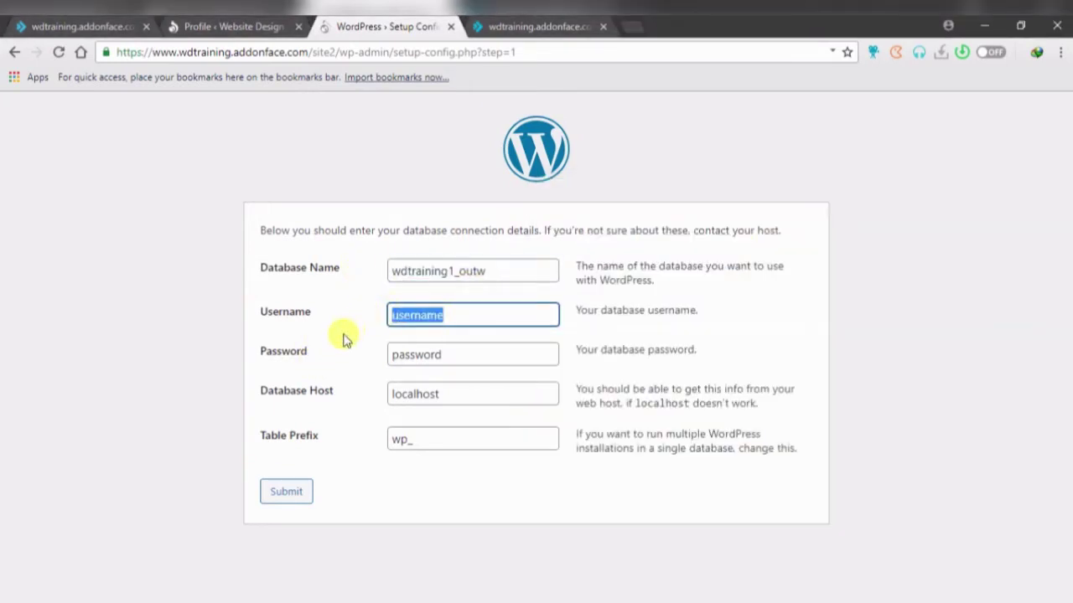
key("ctrl+v")
left_click(513, 271)
left_click(500, 316)
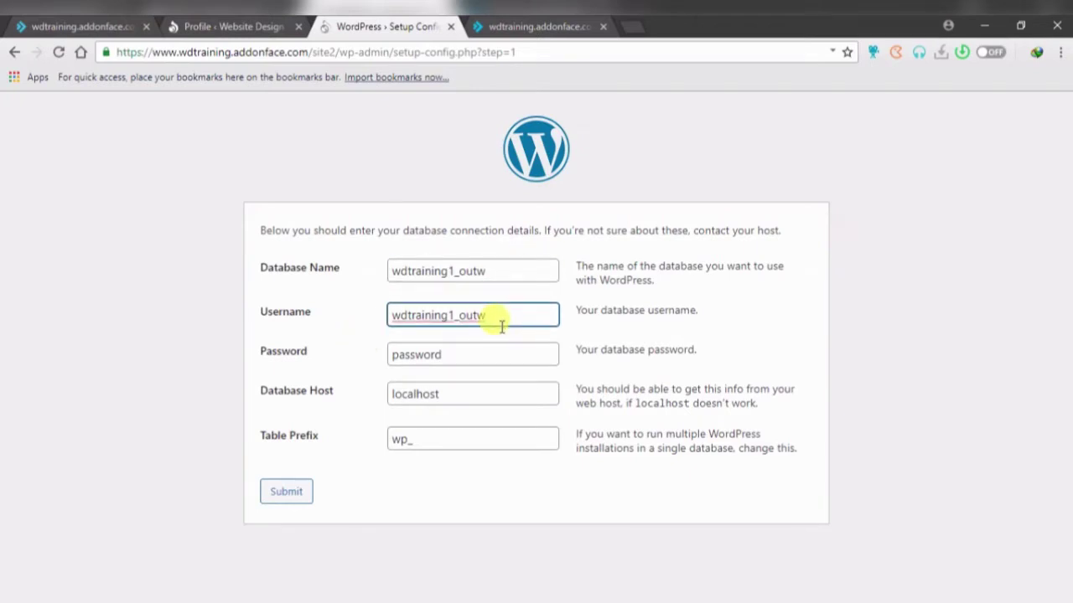
key("alt+Tab")
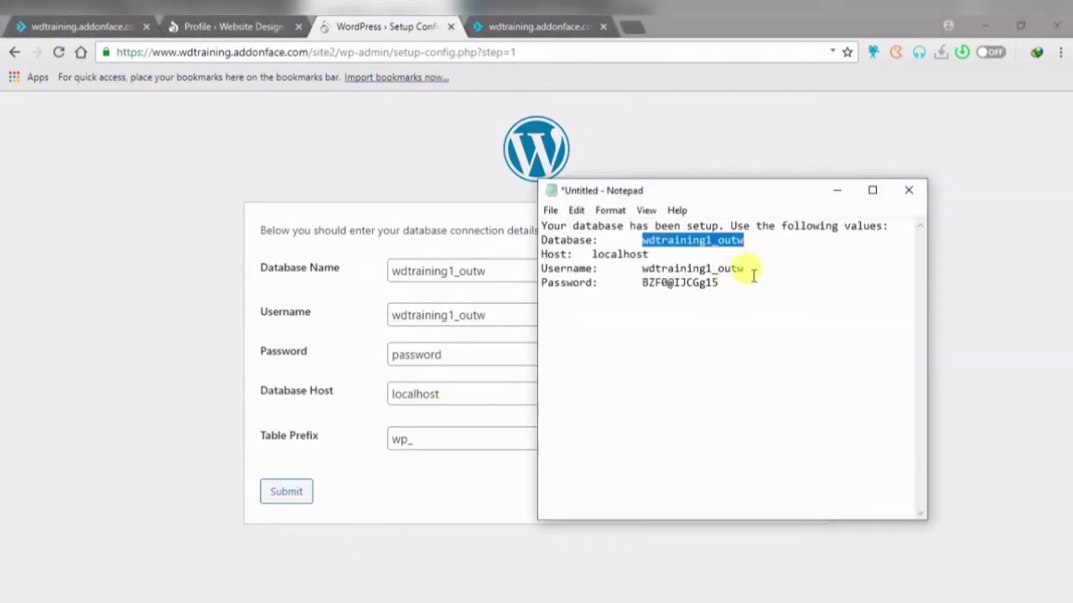
left_click_drag(726, 282, 618, 283)
key("ctrl+c")
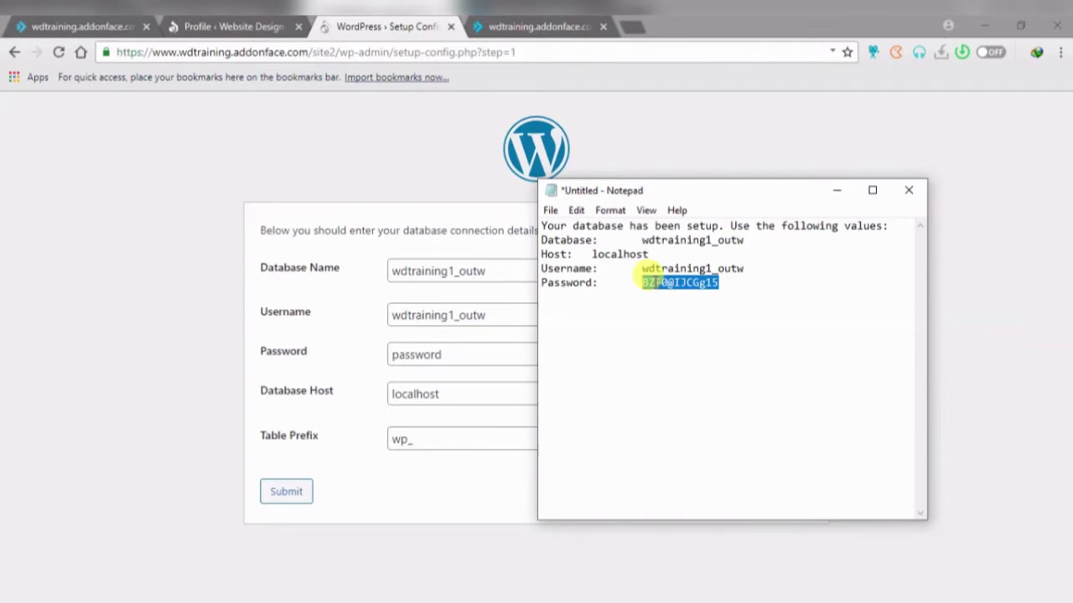
double_click(442, 355)
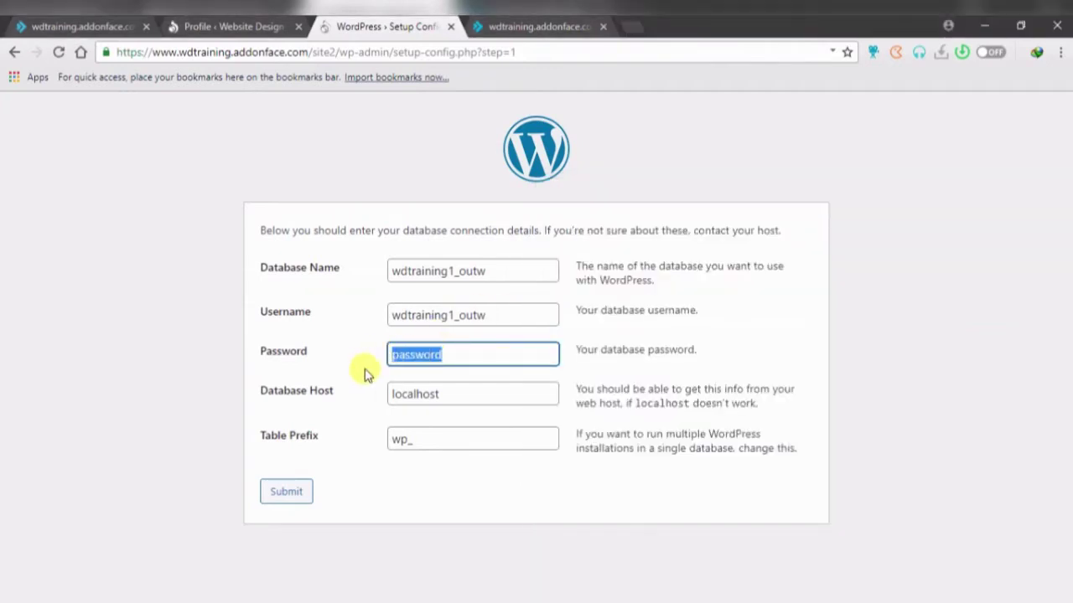
key("ctrl+v")
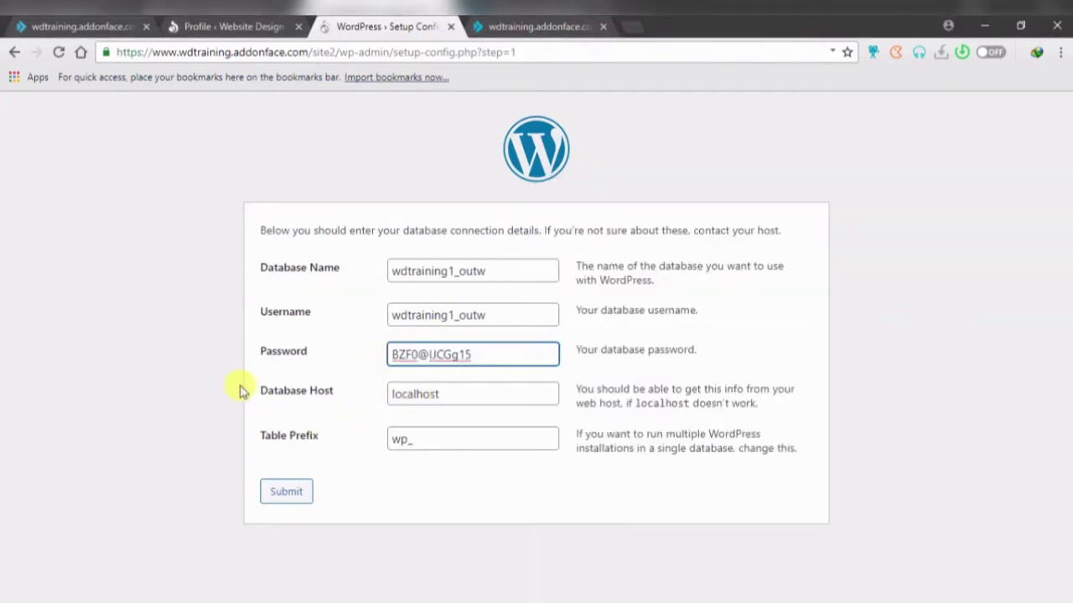
- Keep localhost as the host, change the table prefix to oiu_, and submit
left_click(454, 393)
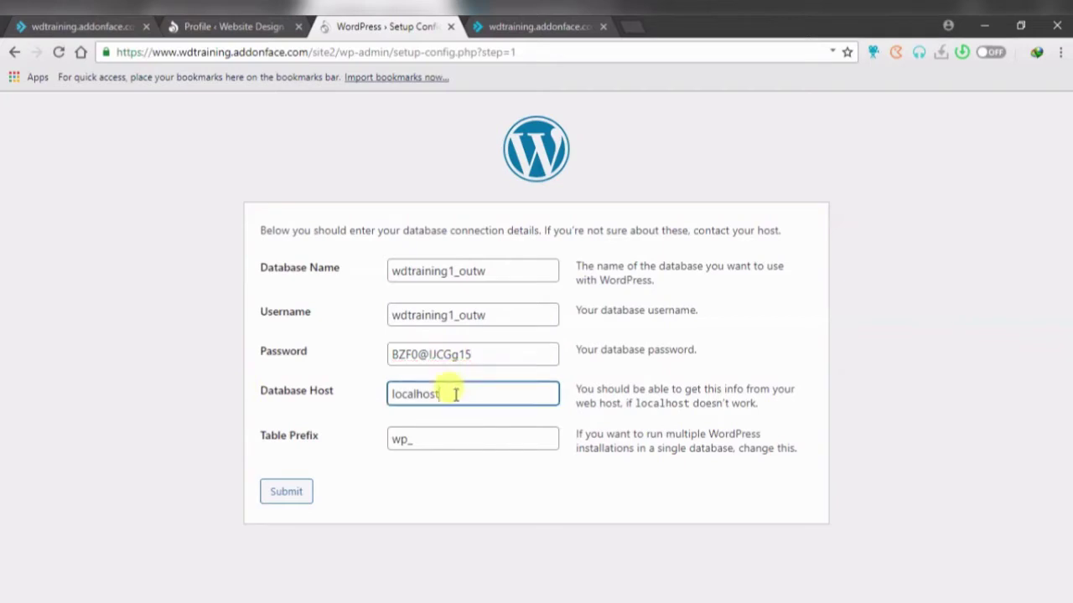
double_click(406, 442)
type("oiu_")
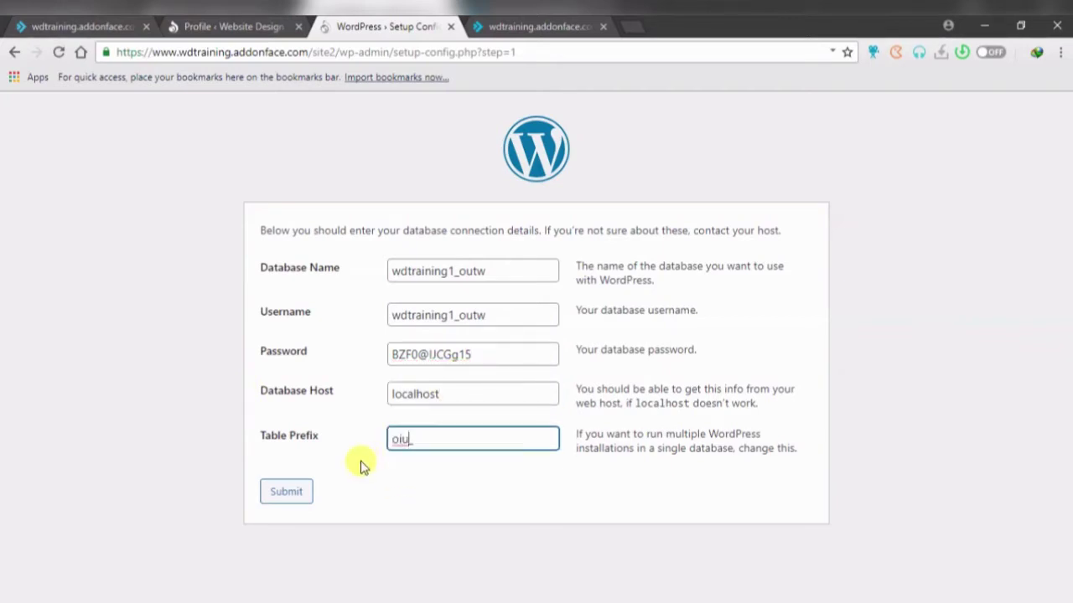
left_click(286, 491)
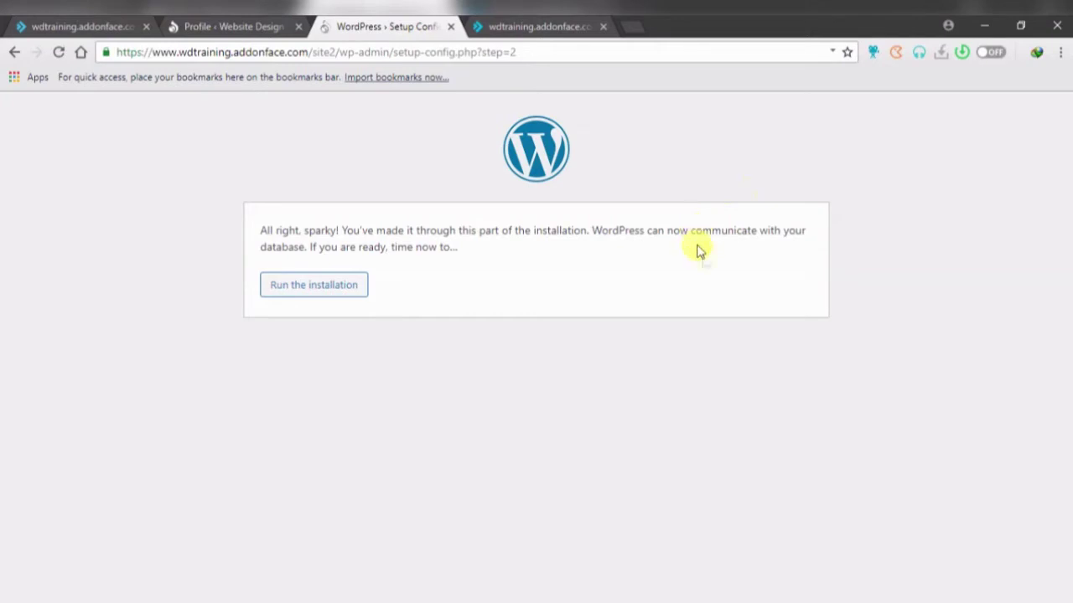
- Acknowledge the database connection confirmation and run the WordPress installation
left_click_drag(690, 232, 311, 249)
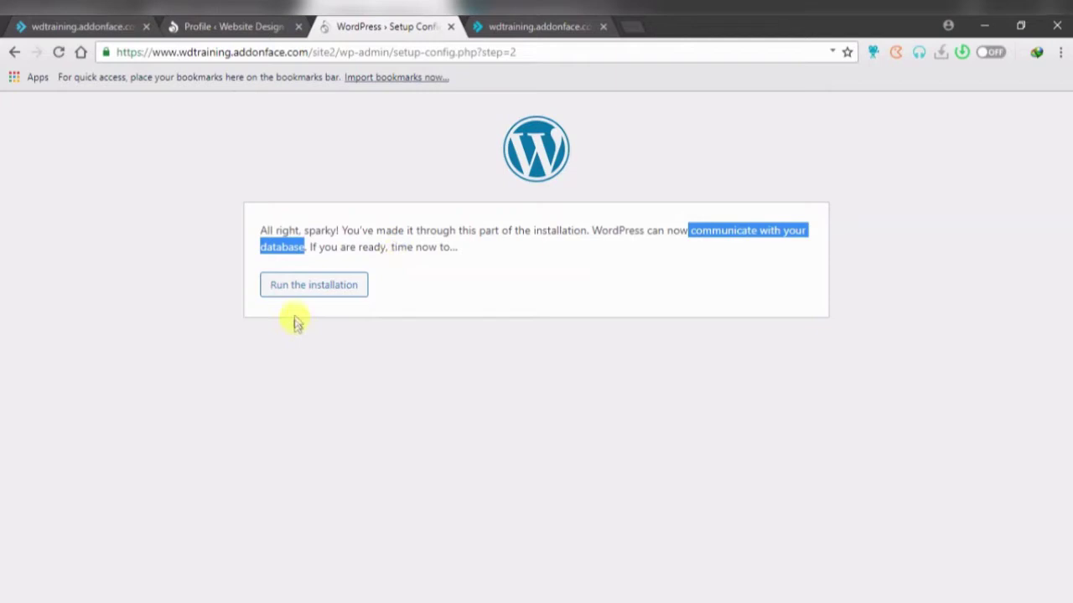
left_click(310, 295)
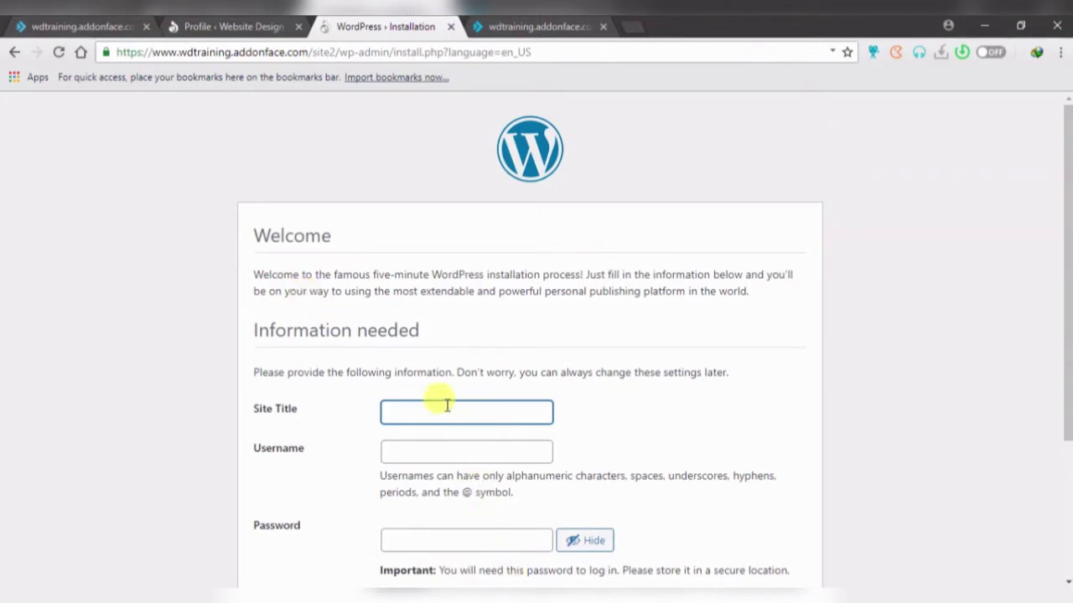
- Enter 'Website Design Training' as the Site Title, fixing the typos
type("Sebsite")
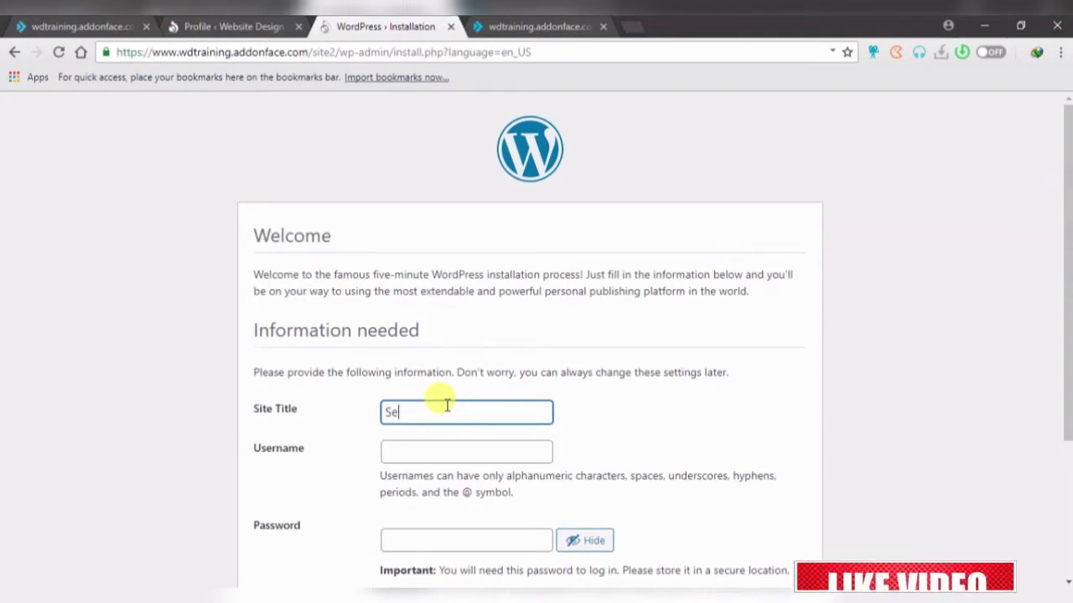
key("BackSpace")
key("BackSpace")
key("BackSpace")
key("BackSpace")
key("BackSpace")
key("BackSpace")
key("BackSpace")
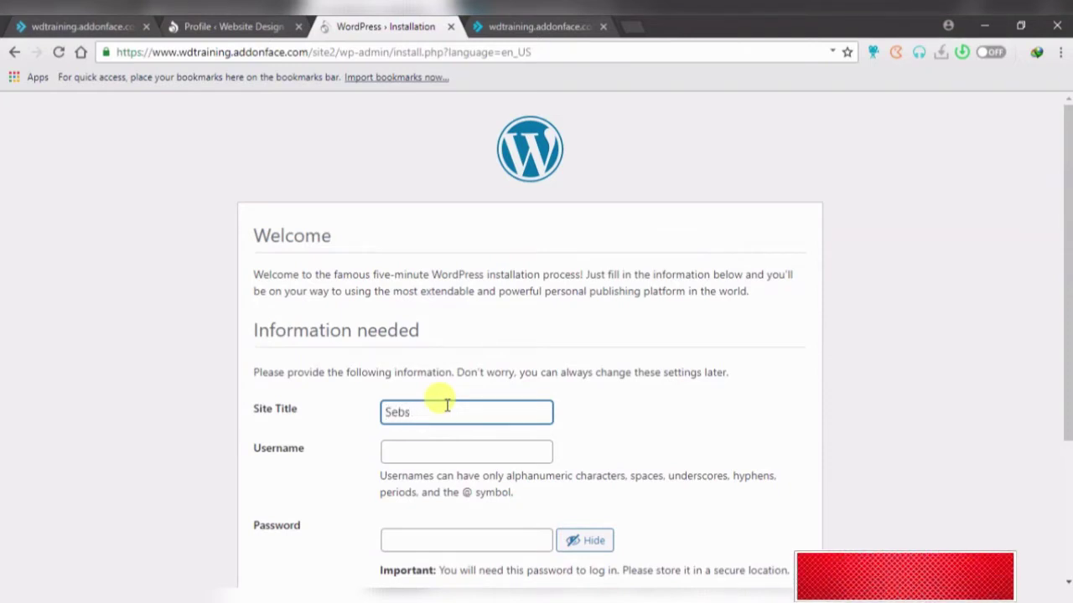
type("bs")
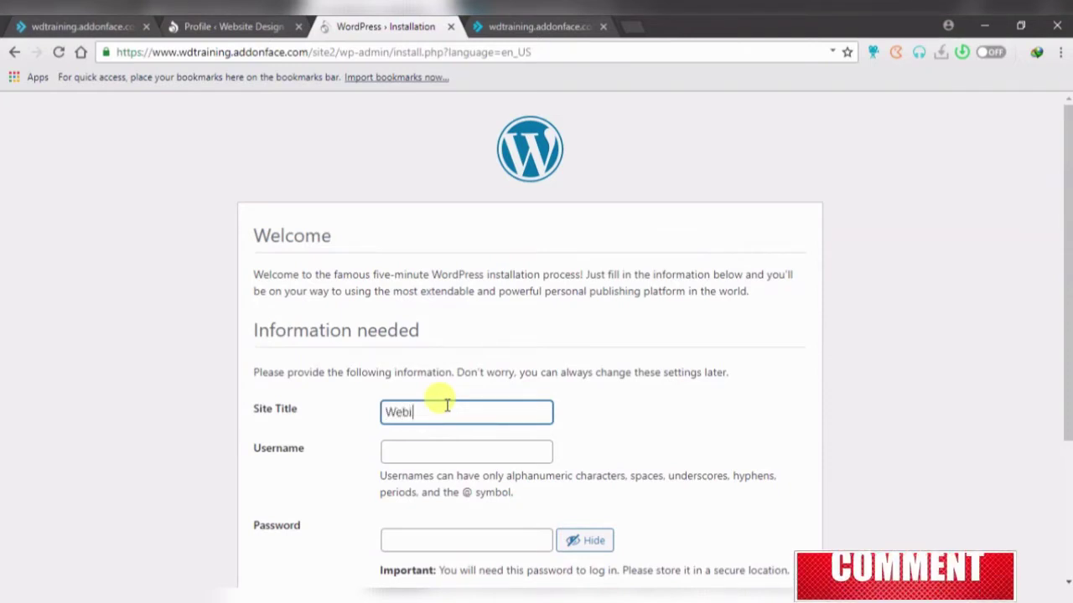
type("ite ")
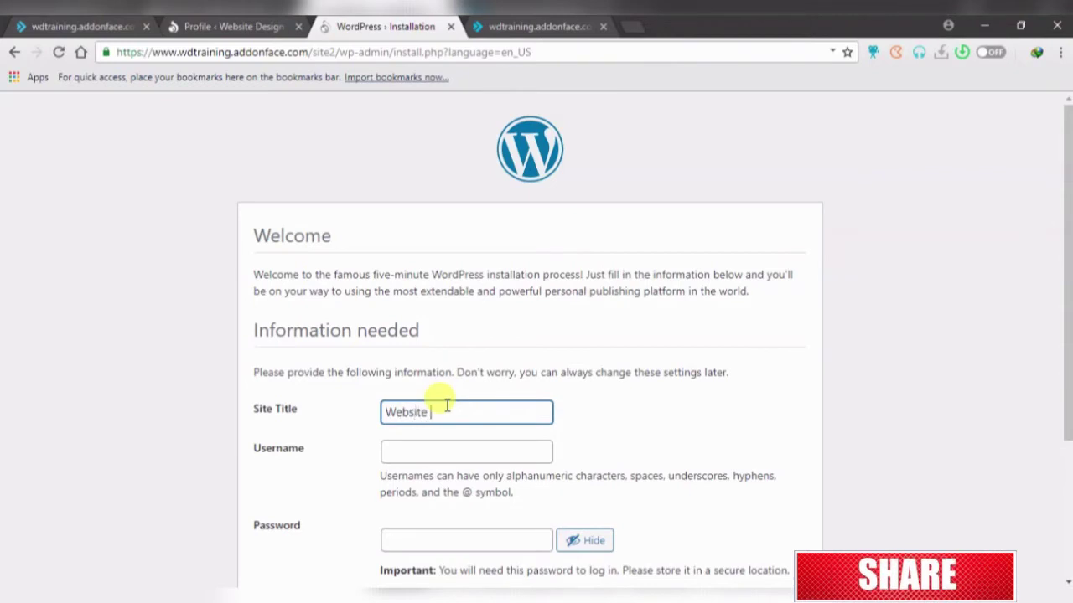
type("Tipin")
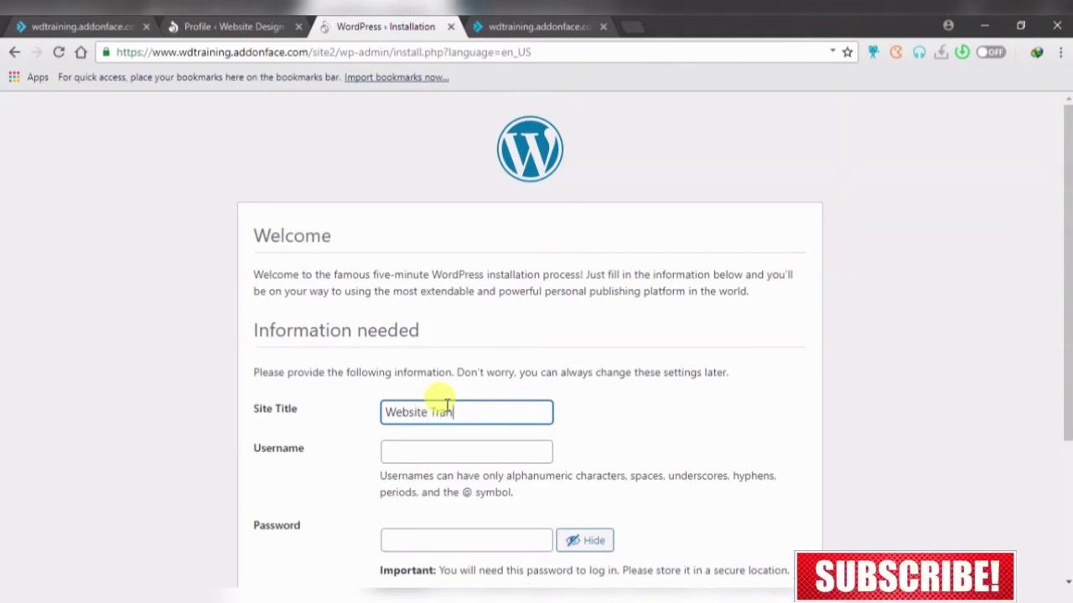
type("in")
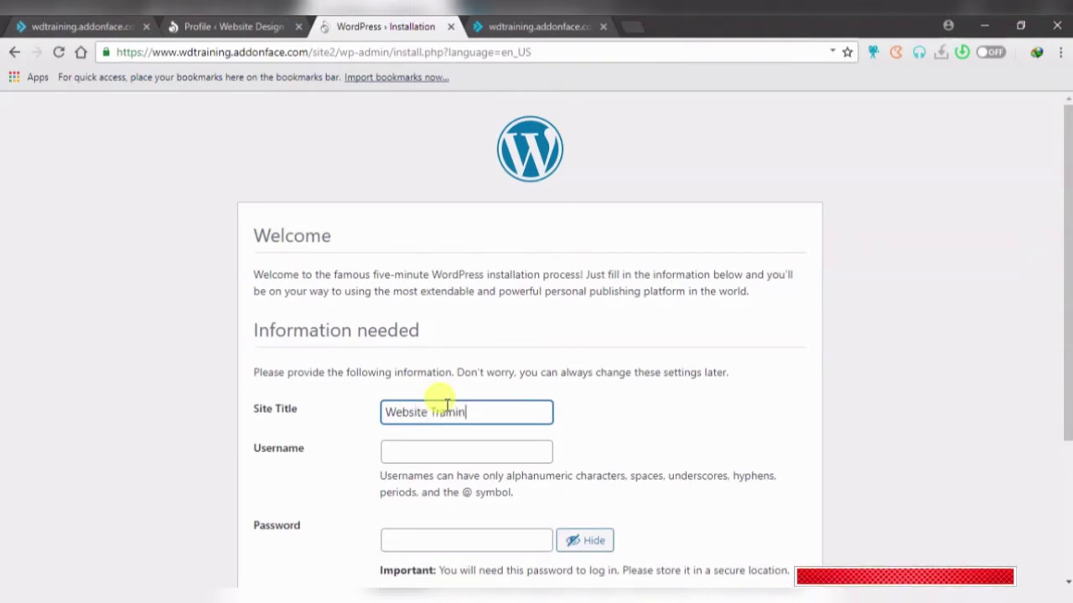
type("g")
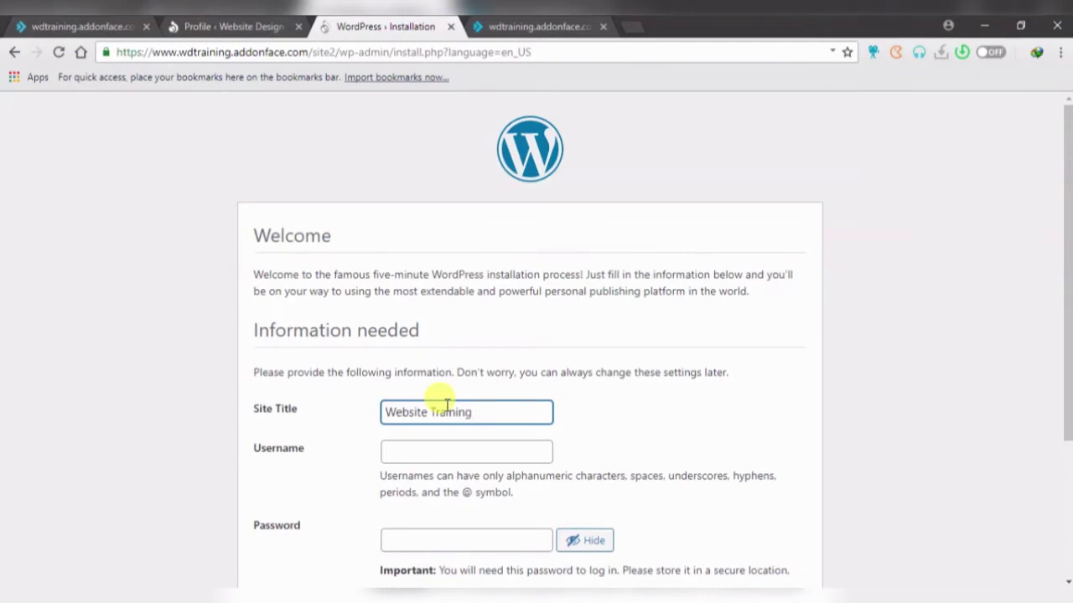
left_click(431, 411)
type("Desig")
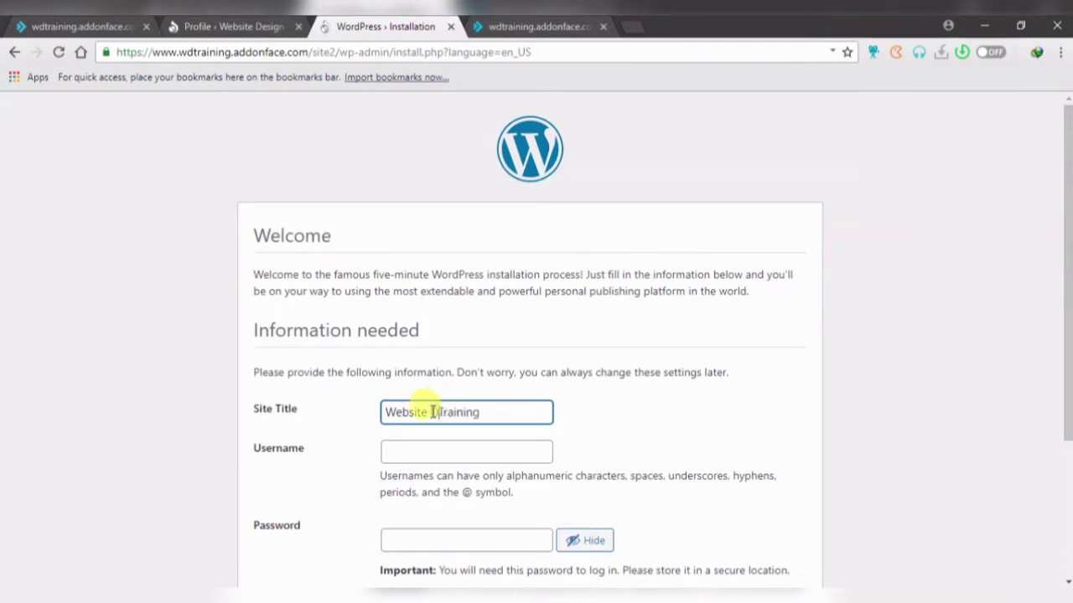
type("n")
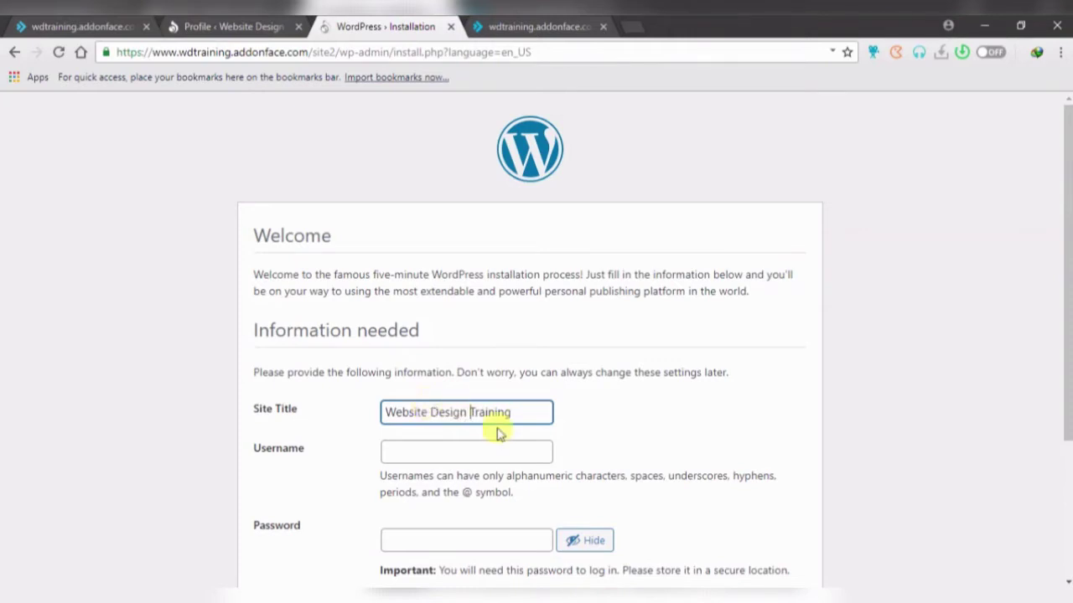
- Set the administrator username to admin and move down to the password field
left_click(486, 450)
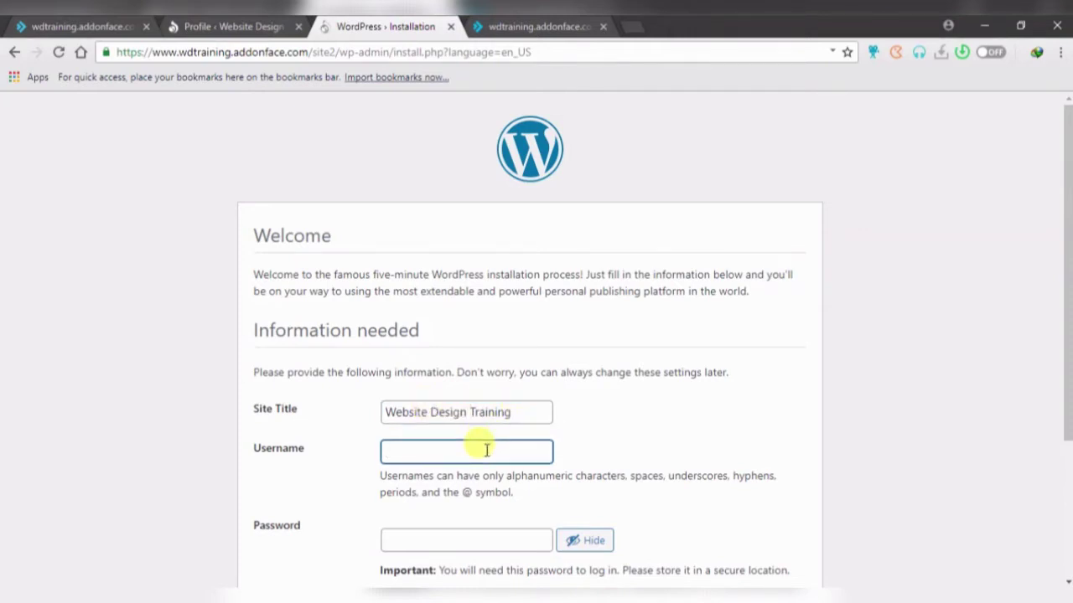
type("admin")
scroll(479, 441, "down", 2)
left_click(434, 379)
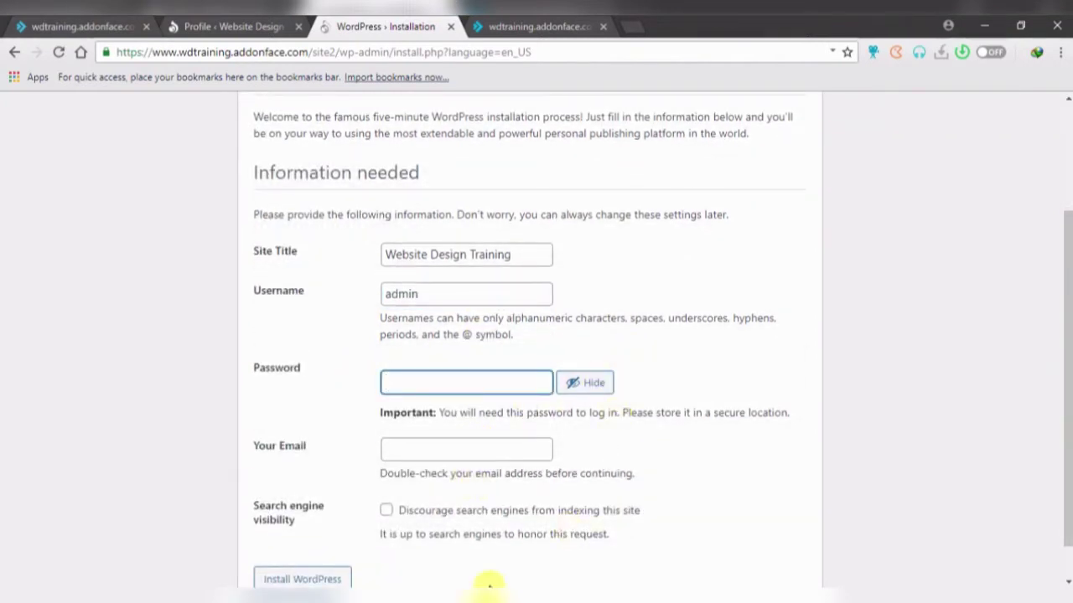
- Paste the saved password as the admin password
left_click(409, 602)
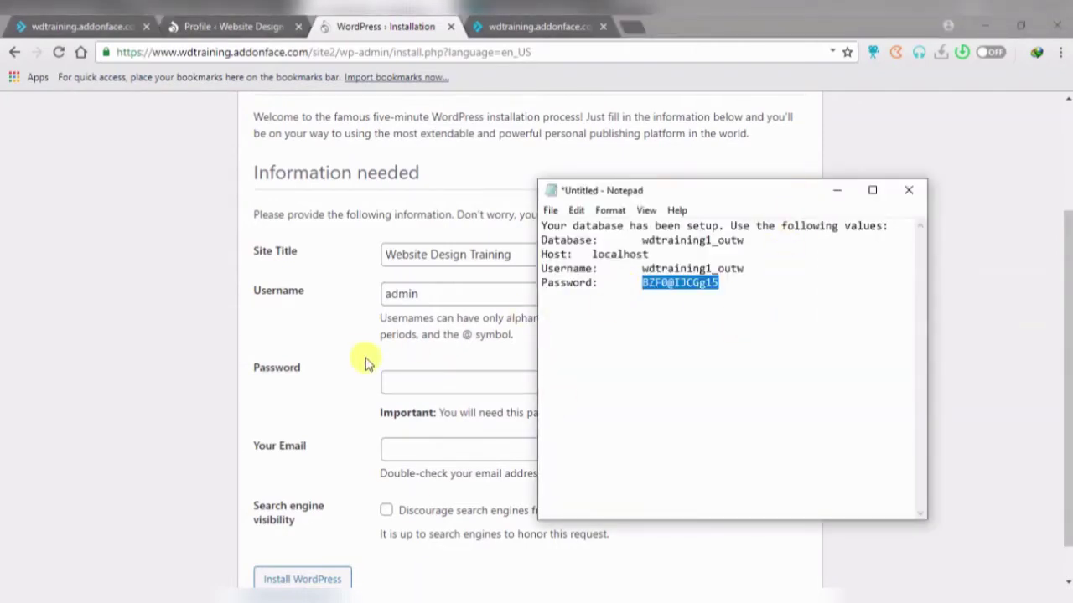
left_click(459, 387)
key("ctrl+v")
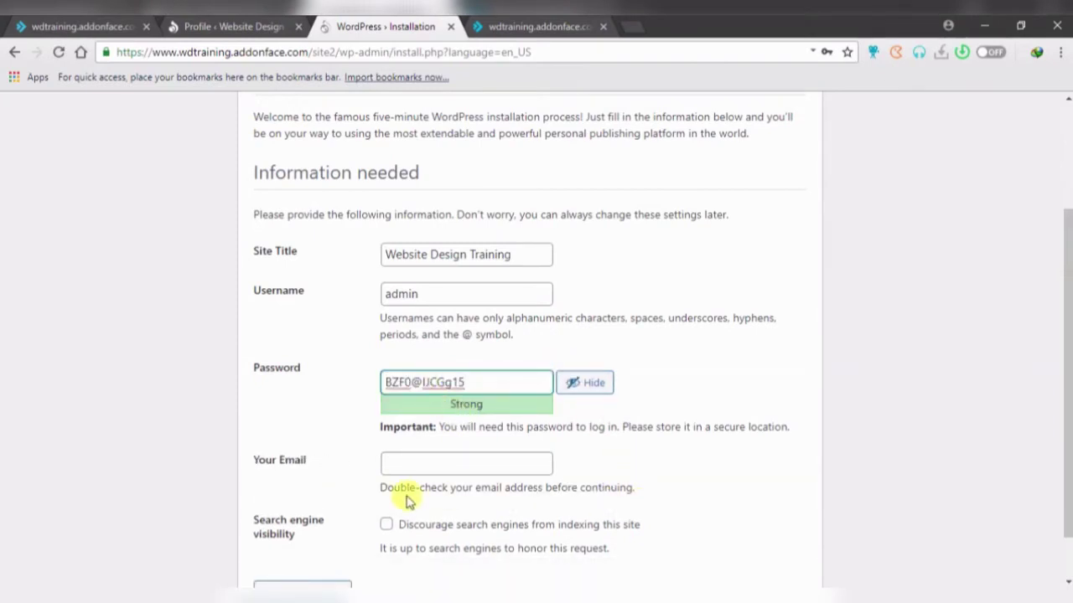
- Fill in the suggested administrator e-mail on the site domain and tick Discourage search engines
left_click(418, 460)
left_click(695, 409)
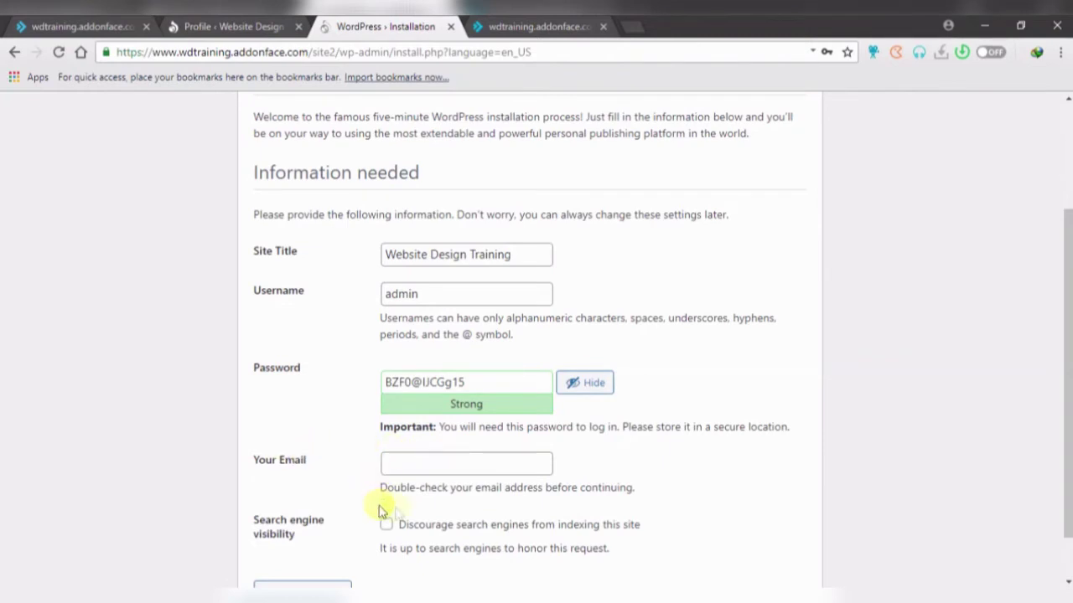
left_click(456, 463)
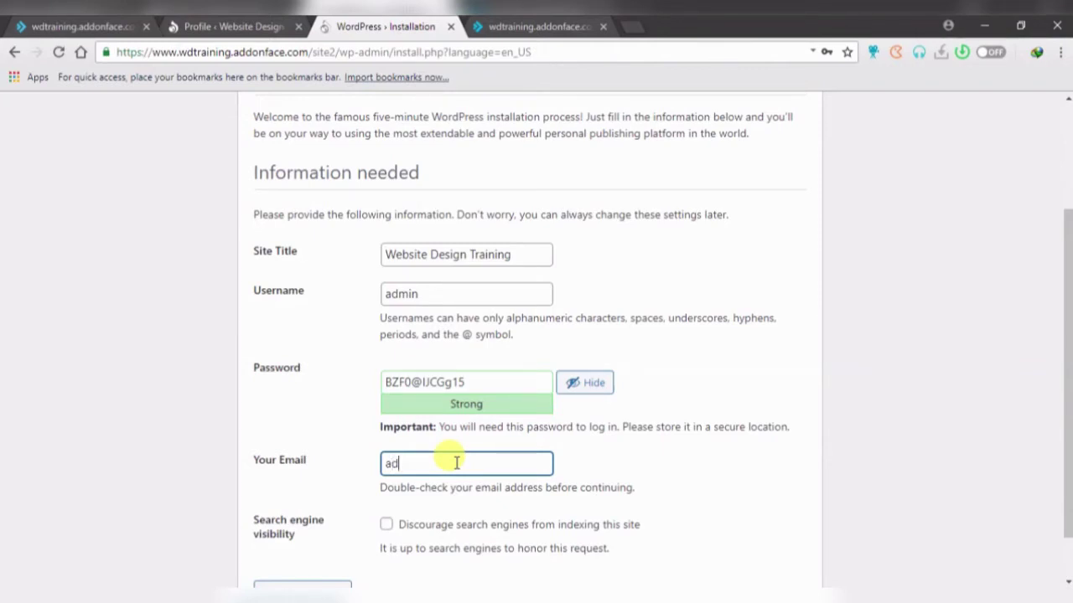
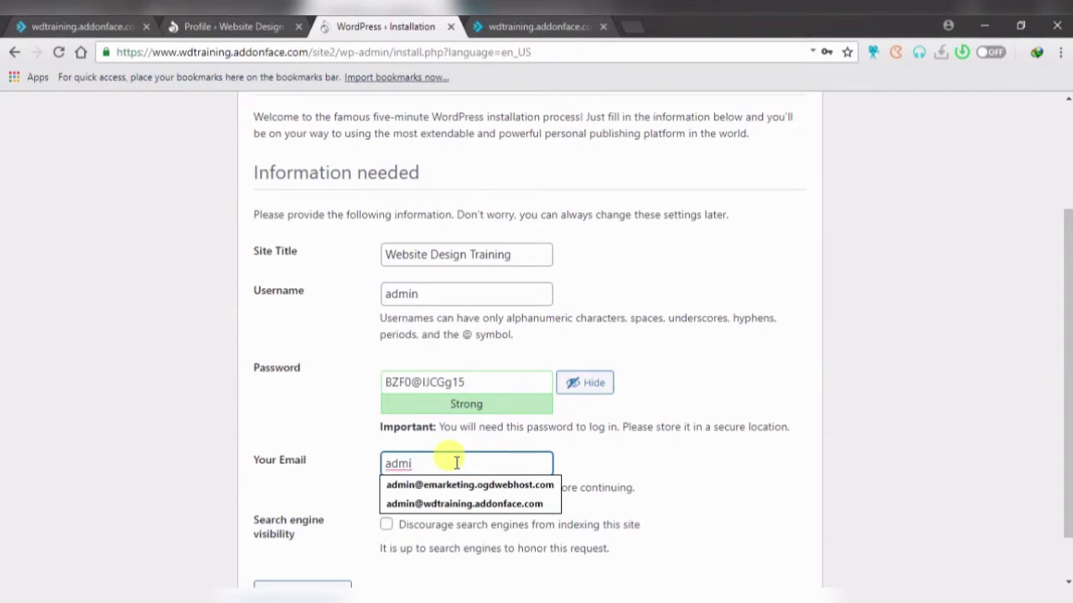
left_click(479, 505)
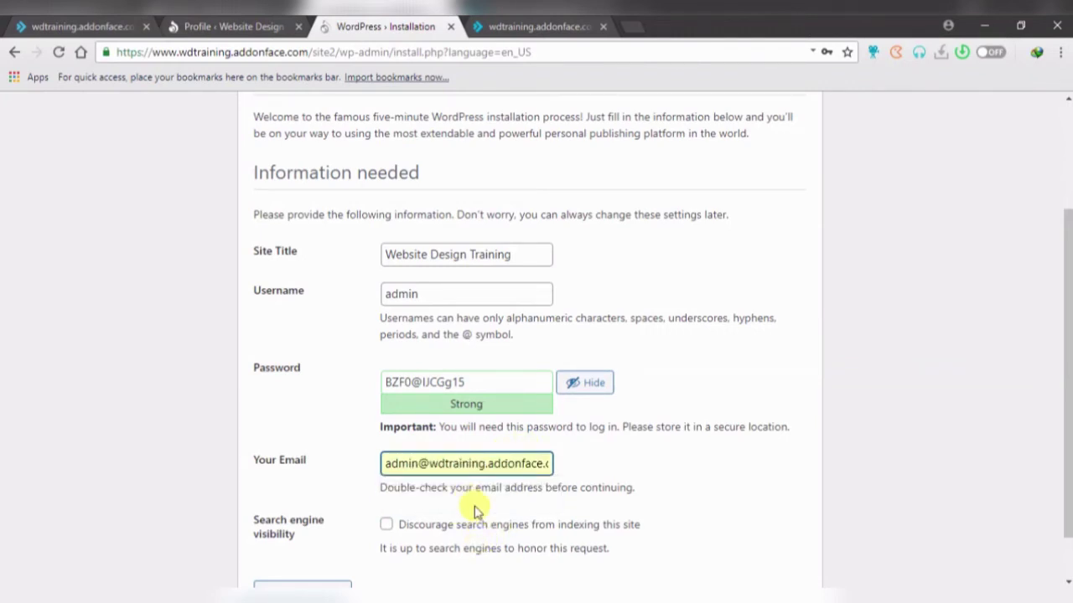
left_click_drag(429, 465, 783, 464)
left_click(727, 464)
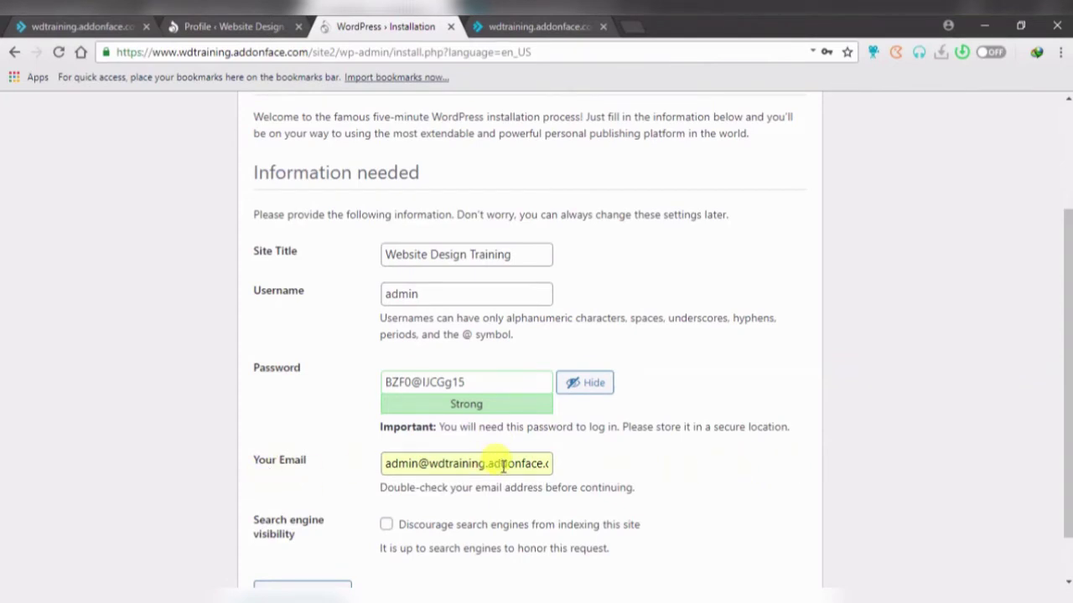
scroll(410, 549, "down", 1)
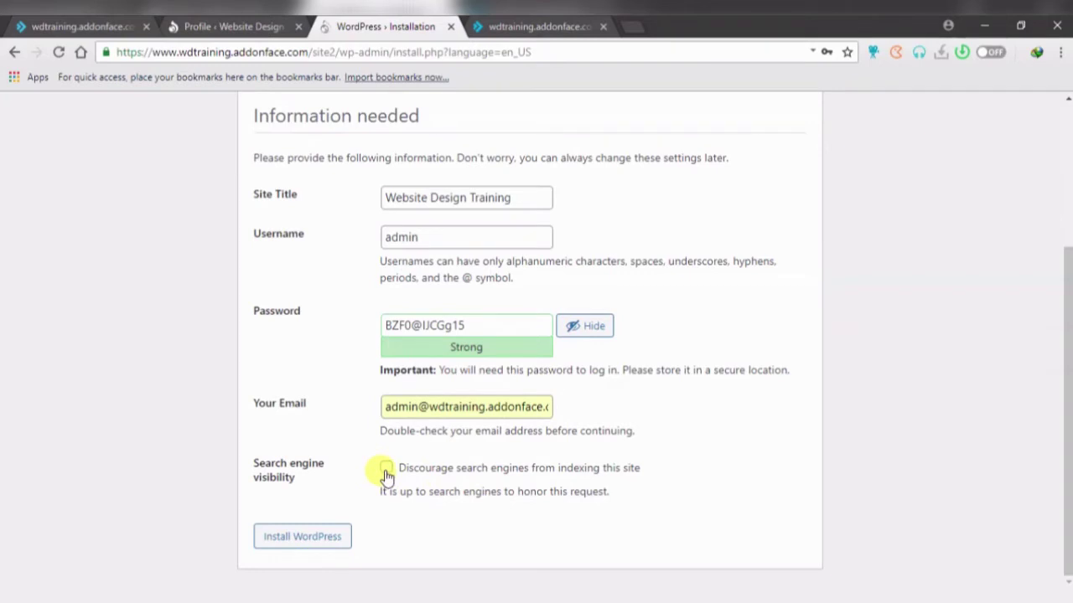
left_click(385, 469)
- Untick search-engine discouragement and install WordPress at site2
left_click(386, 469)
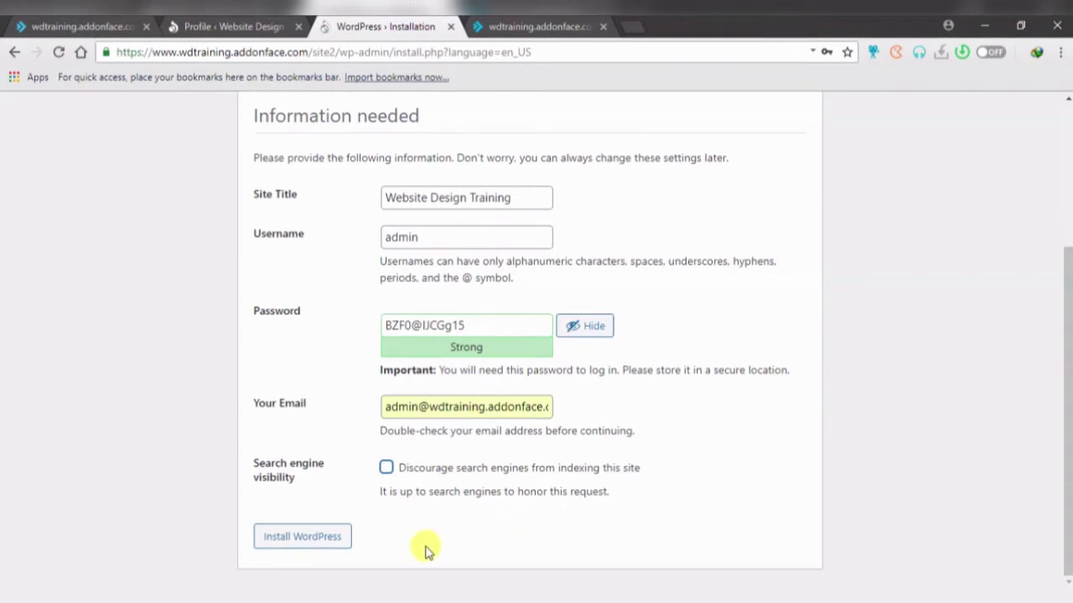
left_click(312, 545)
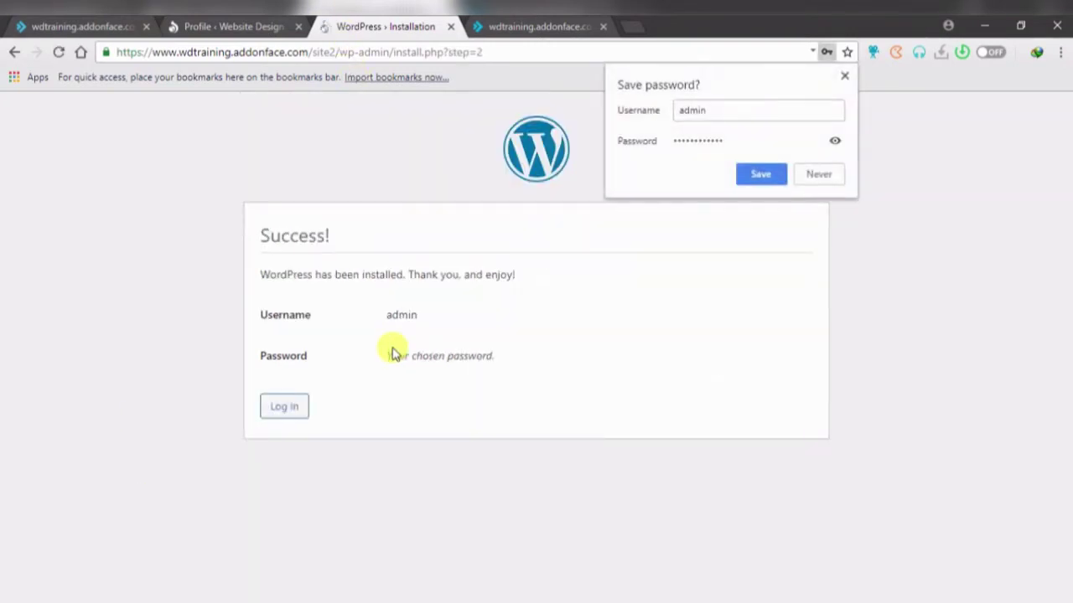
- Dismiss the save-password offer and go to the site2 login page
left_click(404, 331)
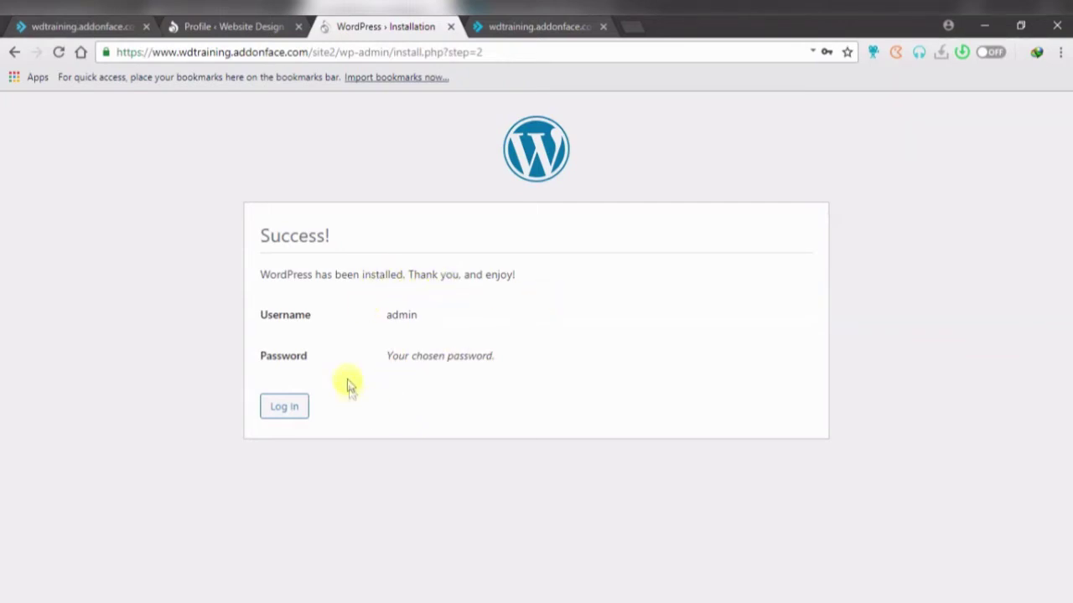
left_click(284, 410)
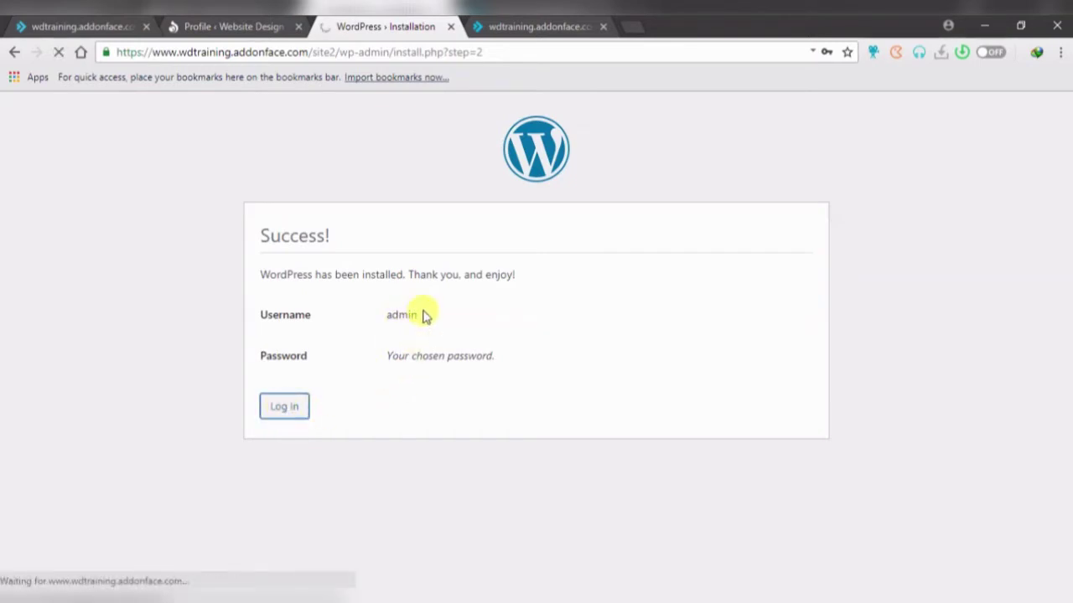
left_click_drag(425, 314, 378, 320)
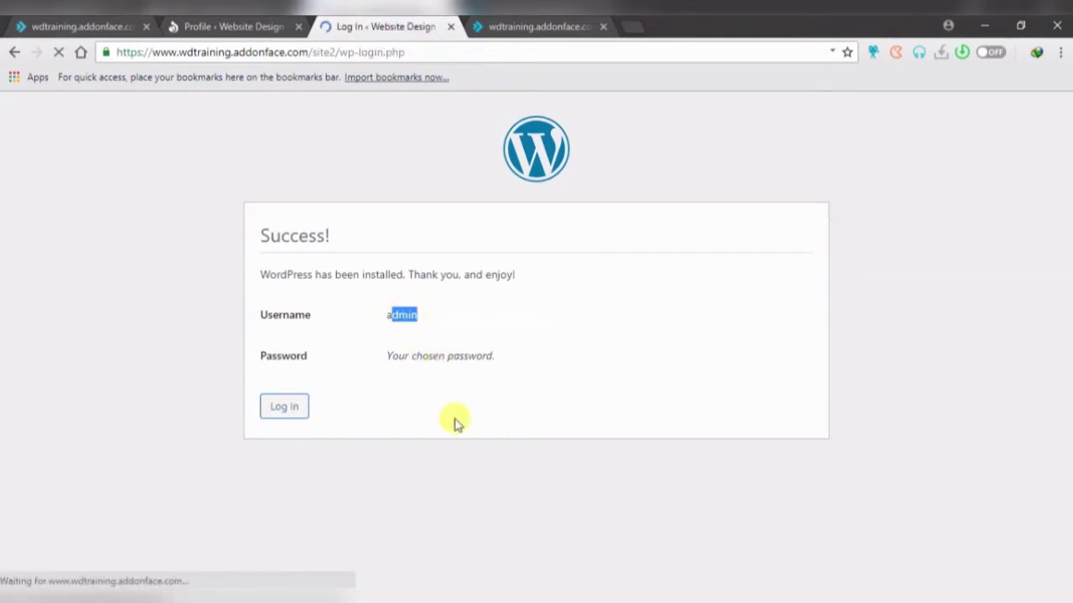
- Log in as admin with the saved password and Remember Me ticked
left_click(478, 319)
left_click(478, 352)
left_click(487, 377)
key("ctrl+v")
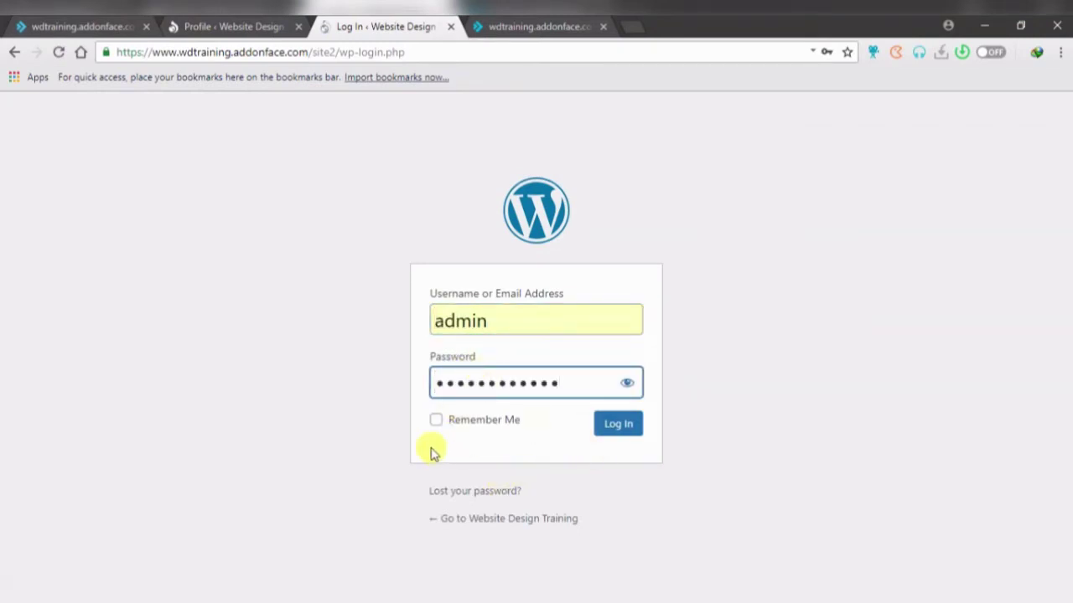
left_click(436, 422)
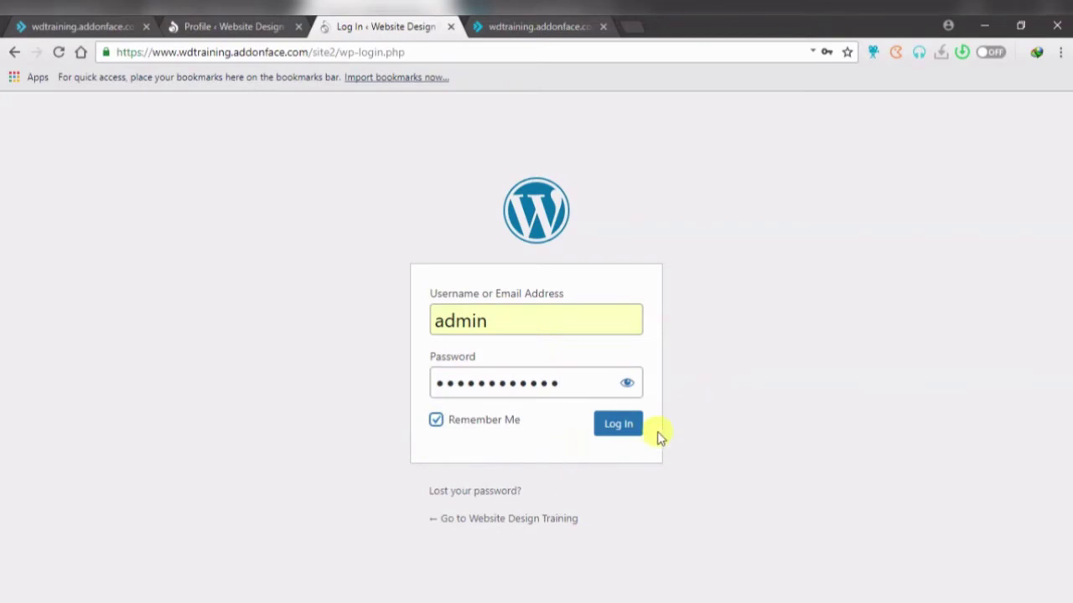
left_click(624, 429)
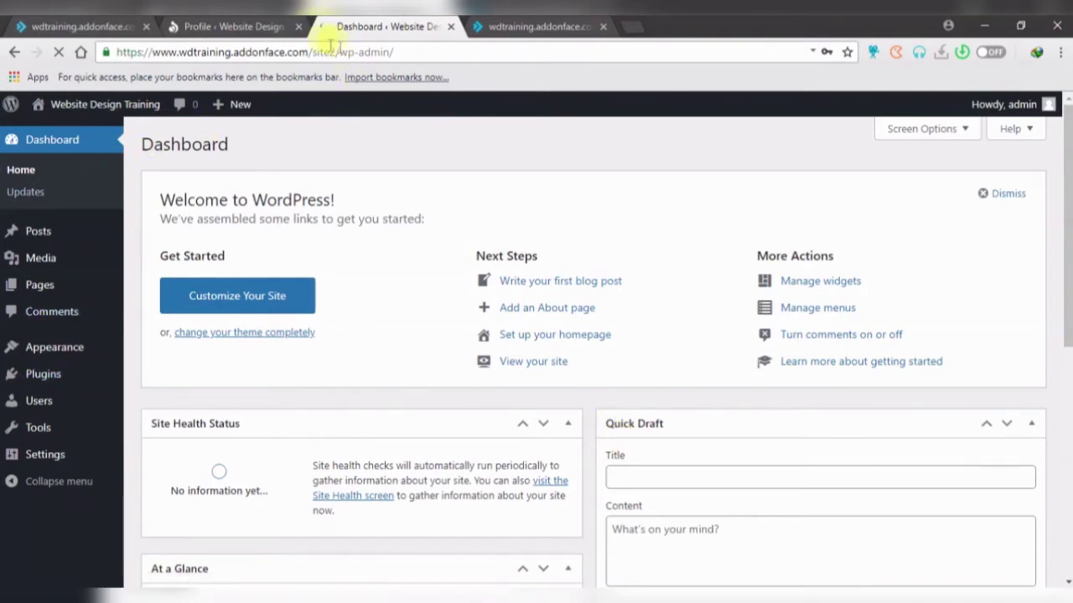
left_click_drag(312, 52, 338, 52)
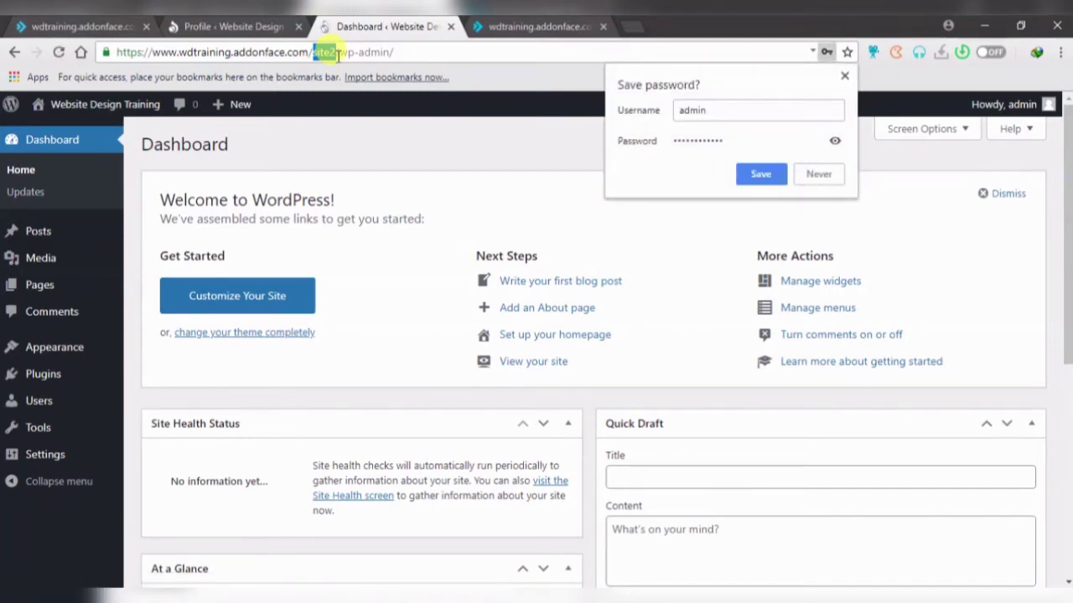
left_click(868, 183)
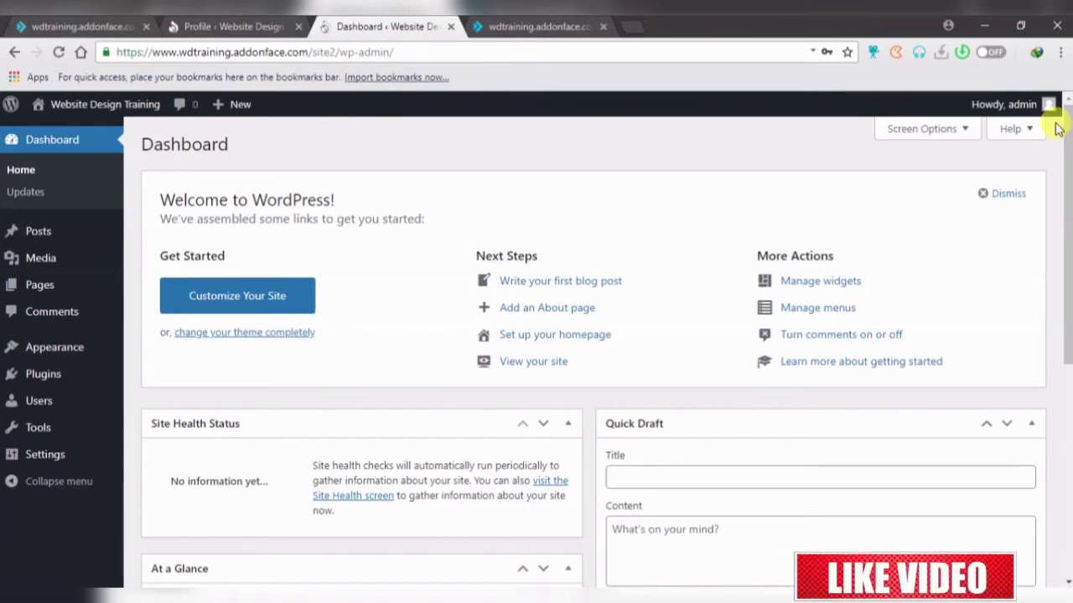
mouse_move(1046, 114)
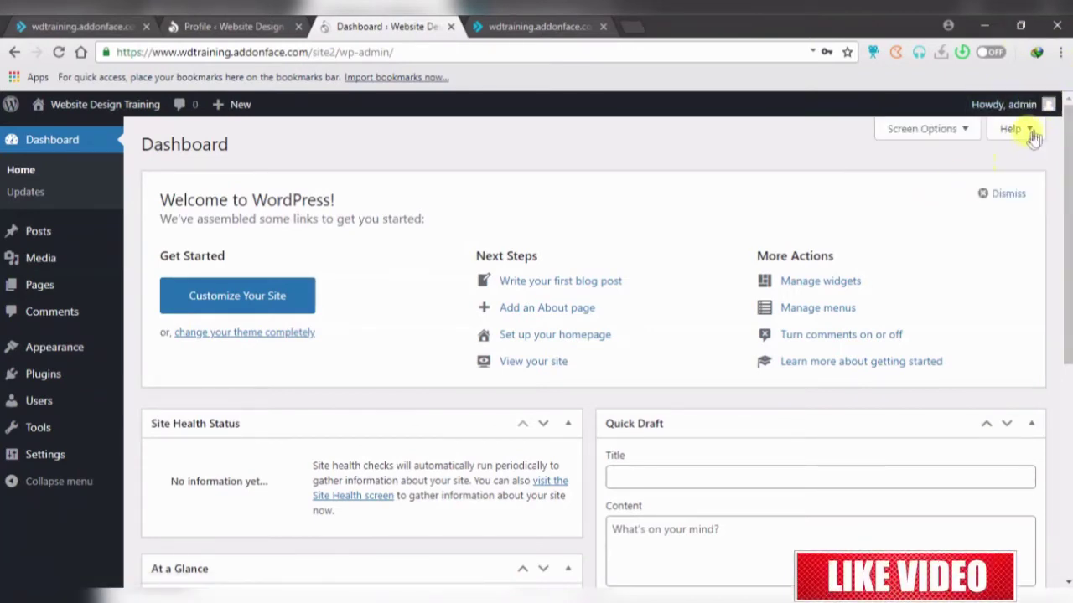
- Log out of site2, then load the site2/wp-admin address
left_click(960, 184)
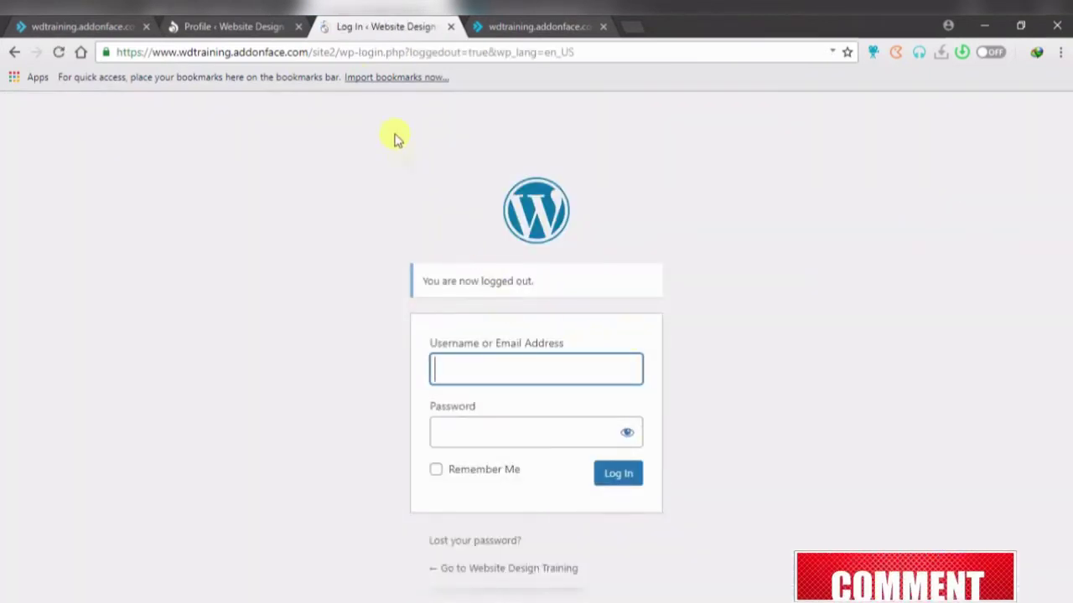
left_click(387, 52)
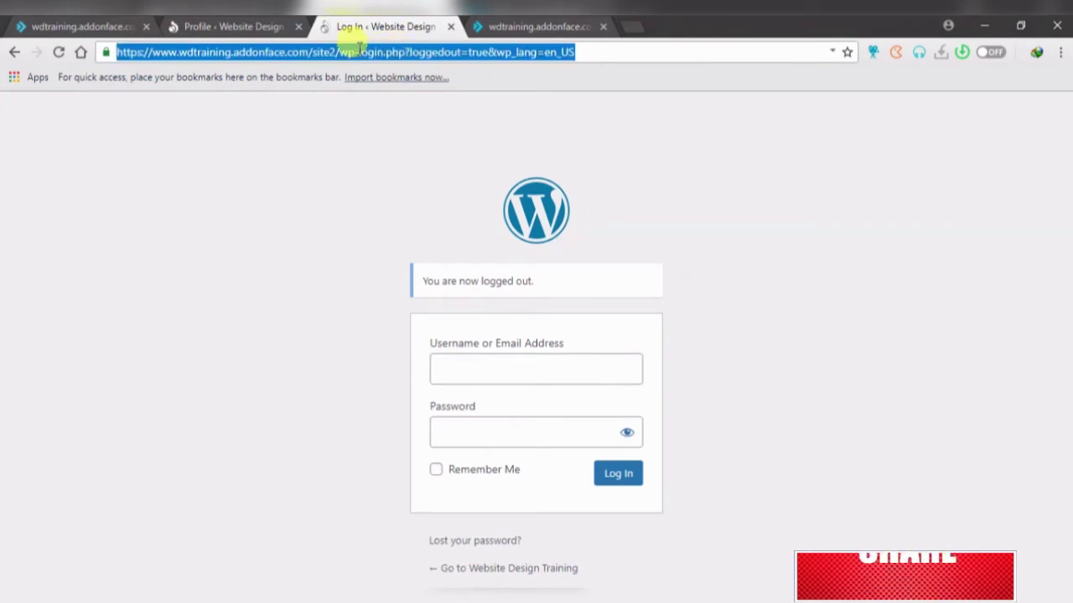
left_click(338, 52)
left_click_drag(338, 52, 1010, 126)
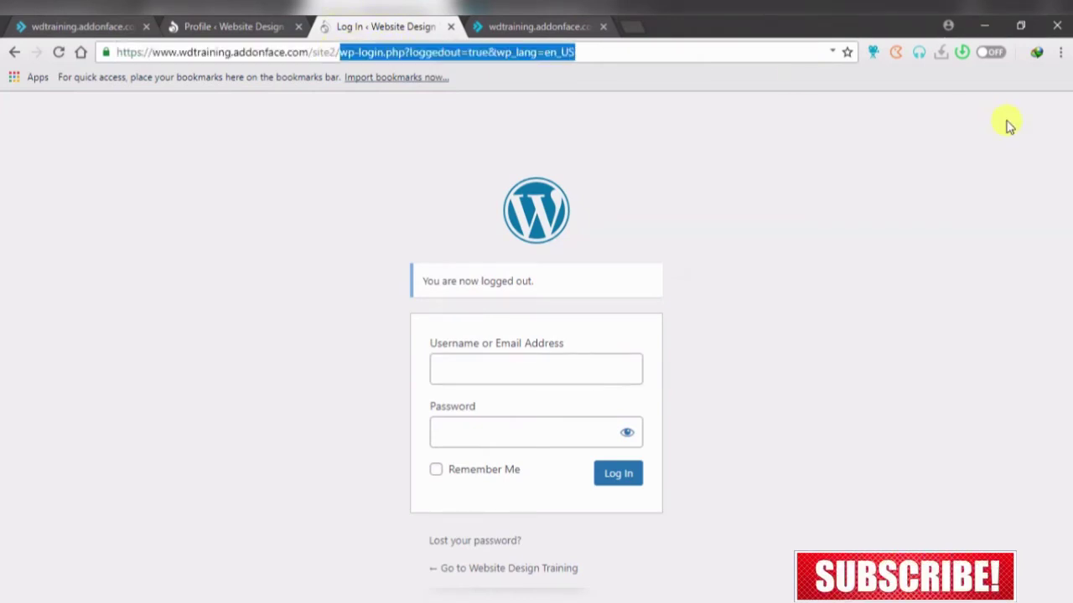
type("wp")
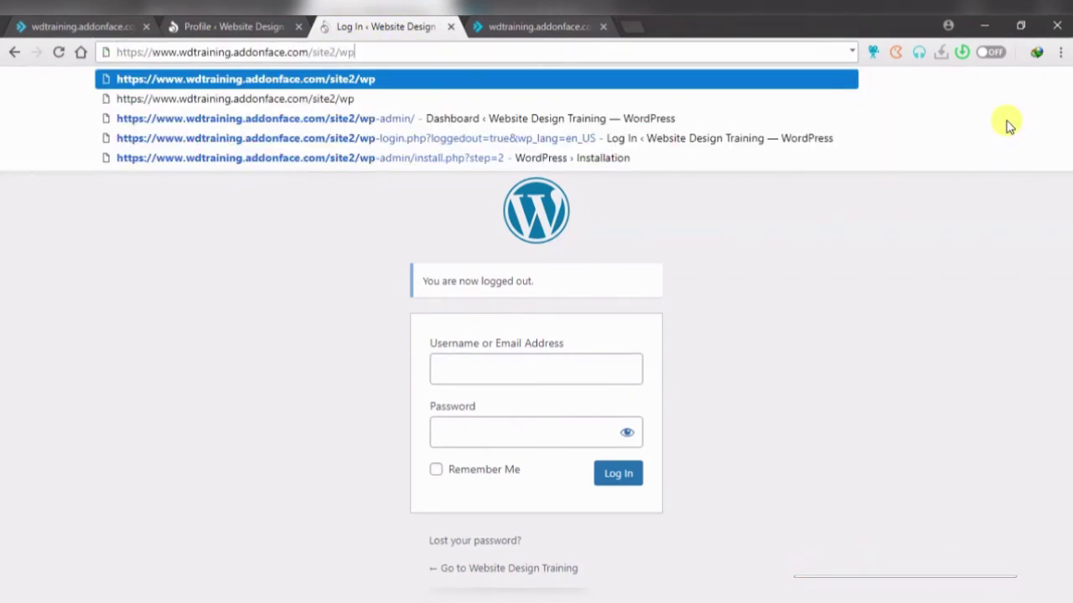
type("-admin")
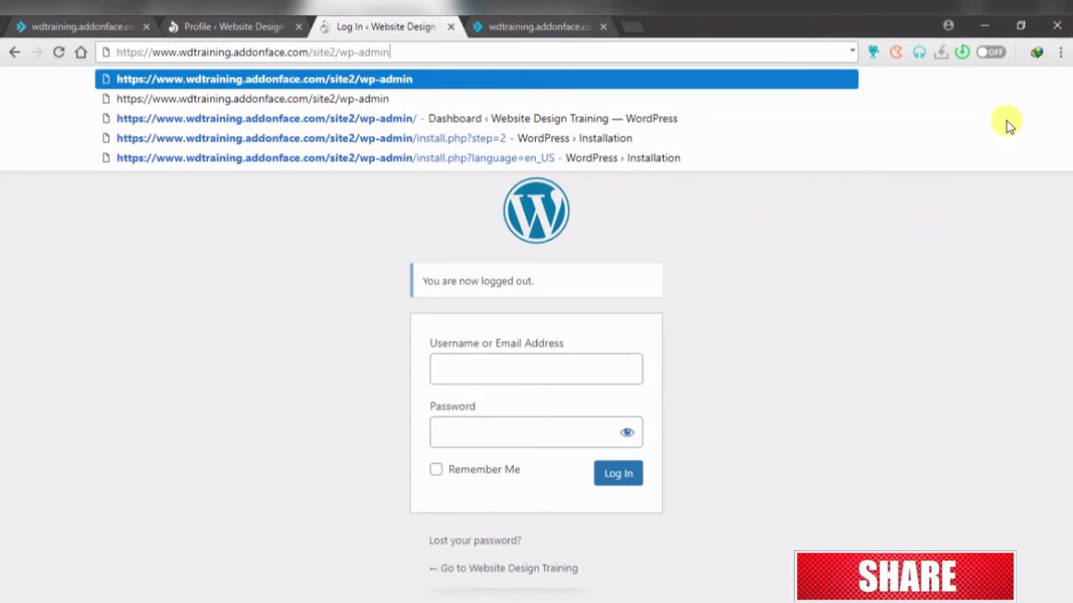
key("Return")
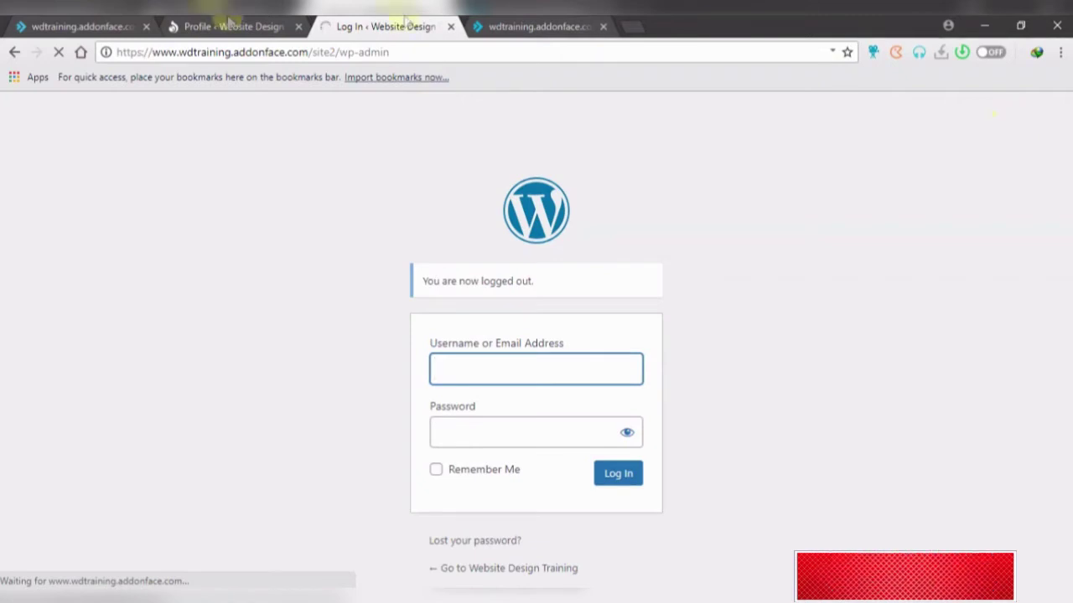
- Open Softaculous's WordPress page from DirectAdmin and launch the installation's Admin sign-on
left_click(57, 28)
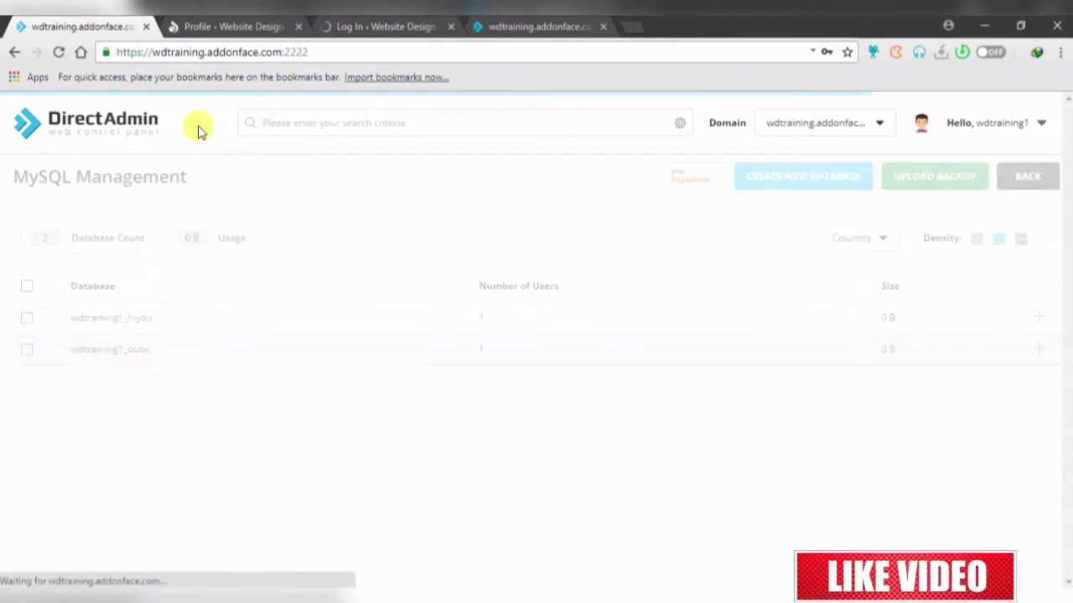
scroll(381, 352, "down", 6)
scroll(381, 373, "down", 7)
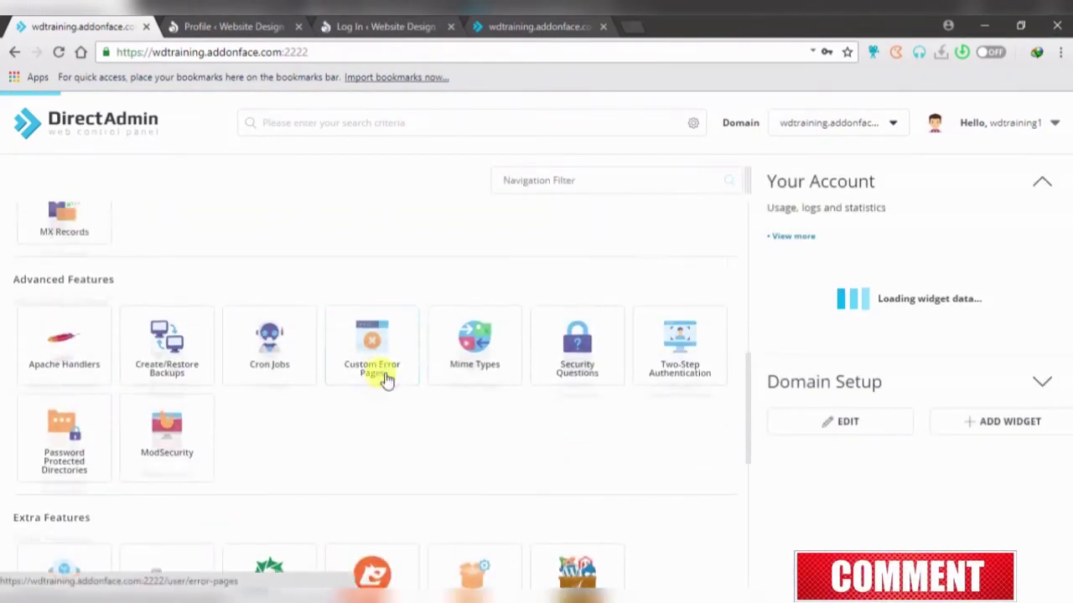
left_click(74, 430)
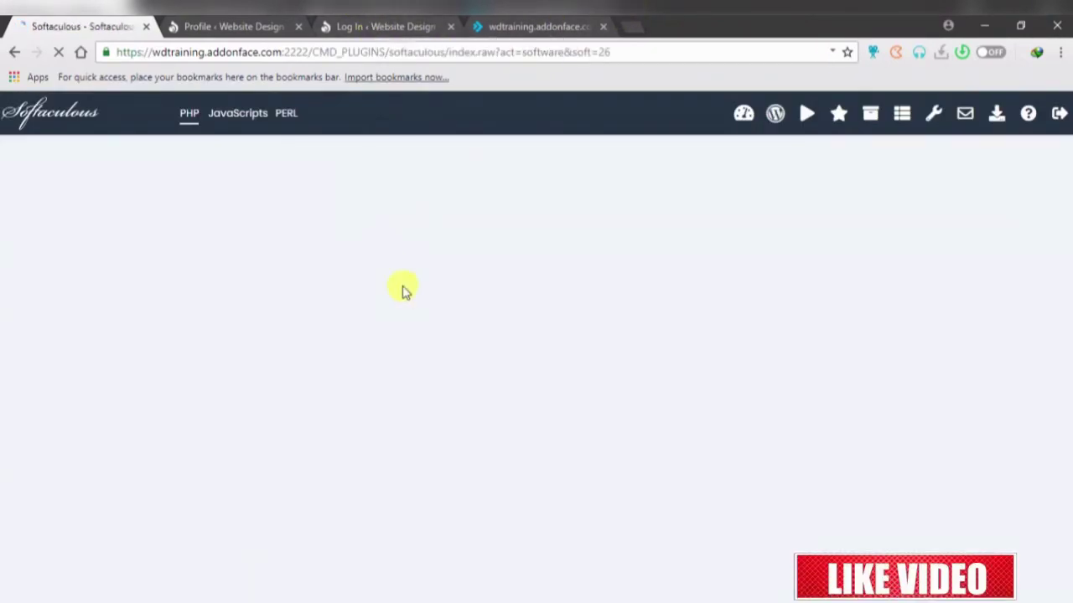
scroll(440, 416, "down", 3)
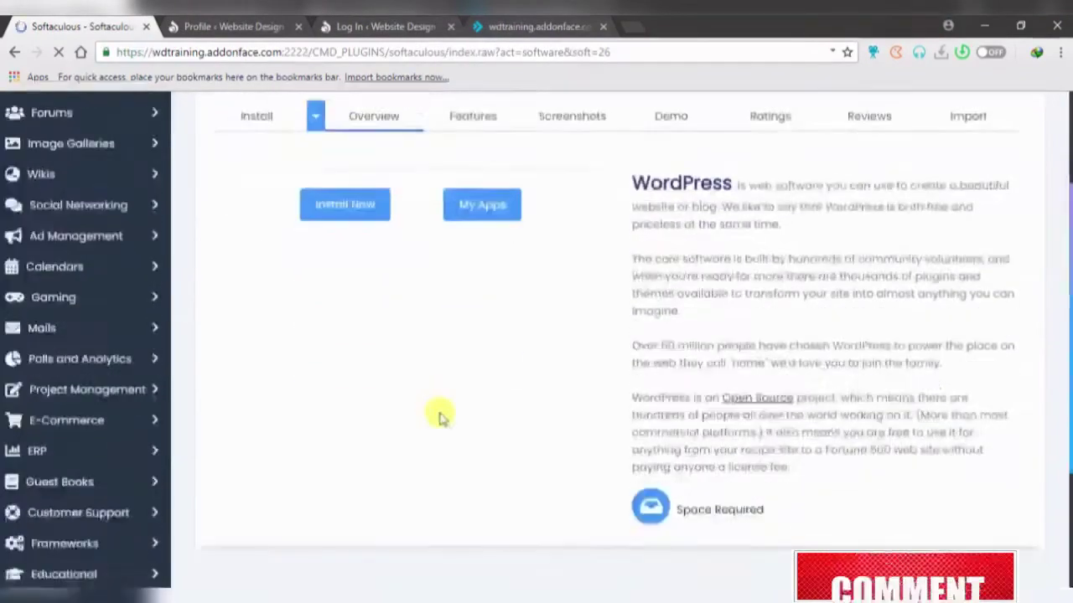
scroll(436, 396, "down", 4)
scroll(423, 402, "up", 1)
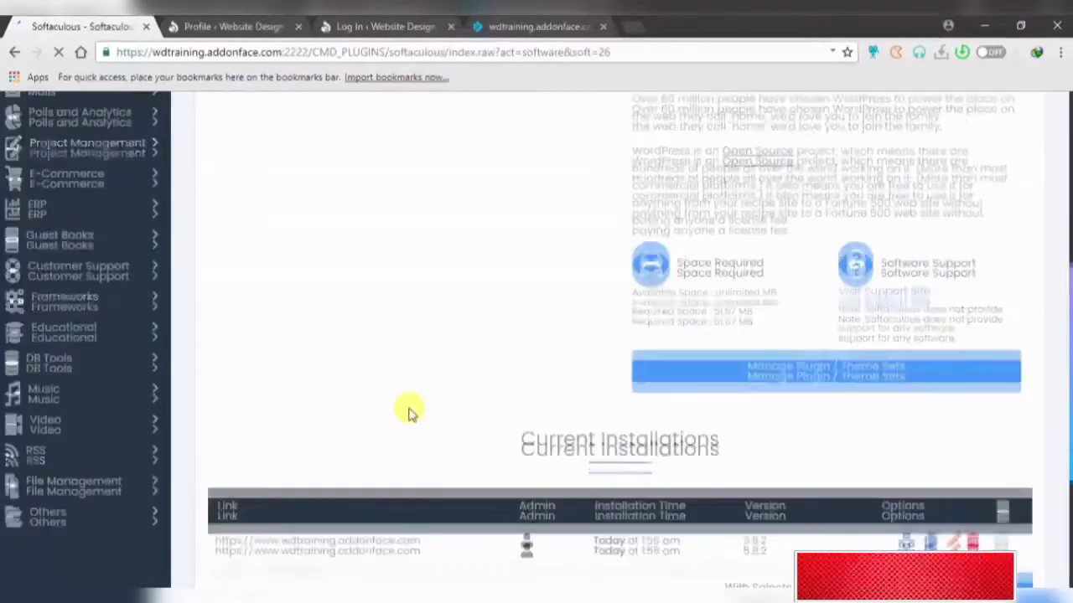
scroll(503, 427, "down", 3)
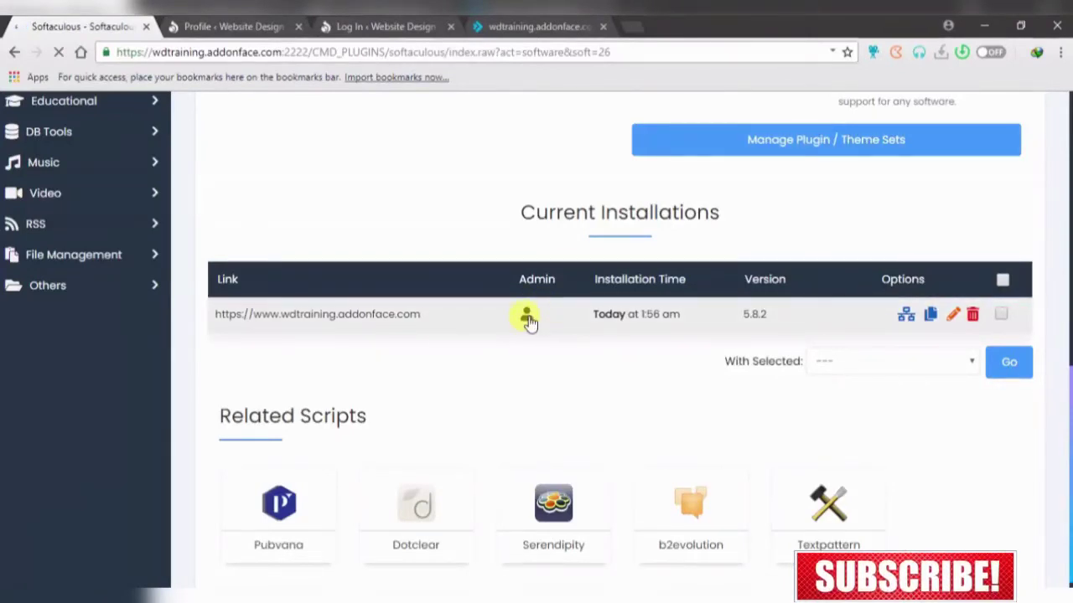
left_click(526, 319)
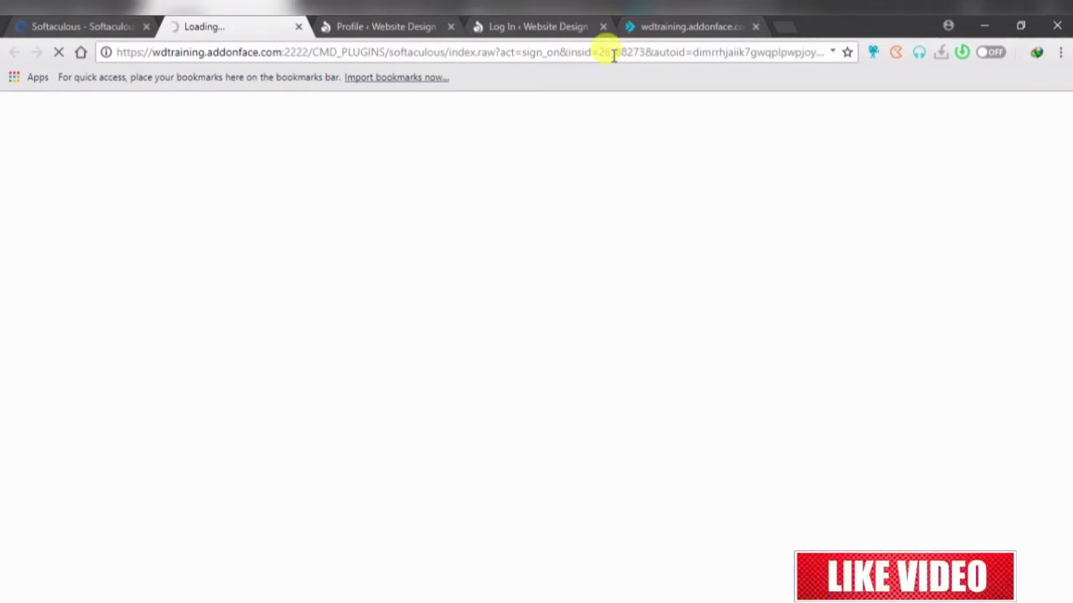
- Log in to site2 as admin with the saved password
left_click(519, 25)
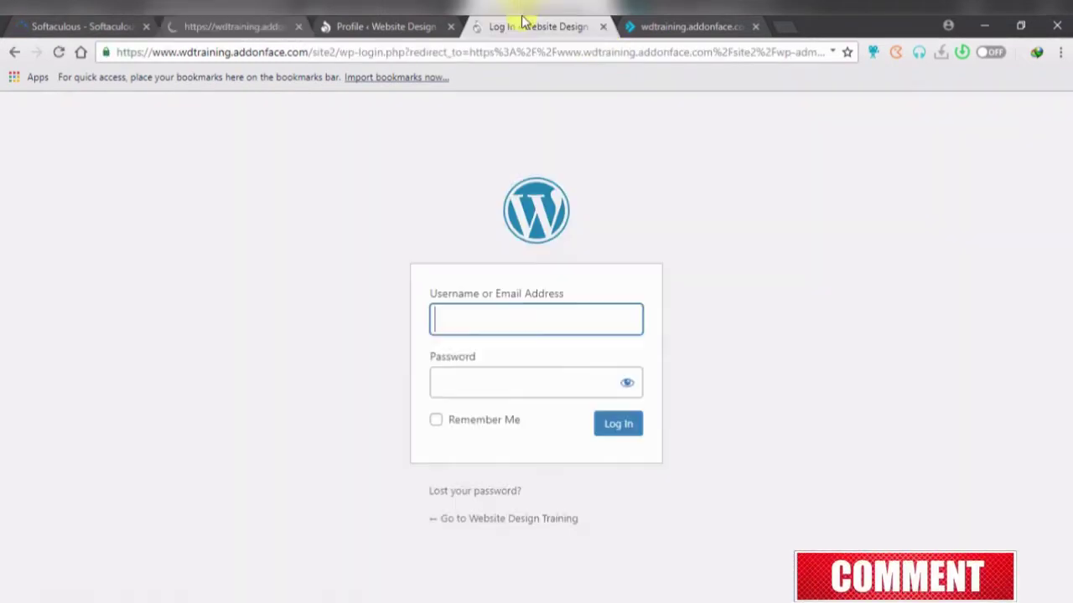
left_click(476, 319)
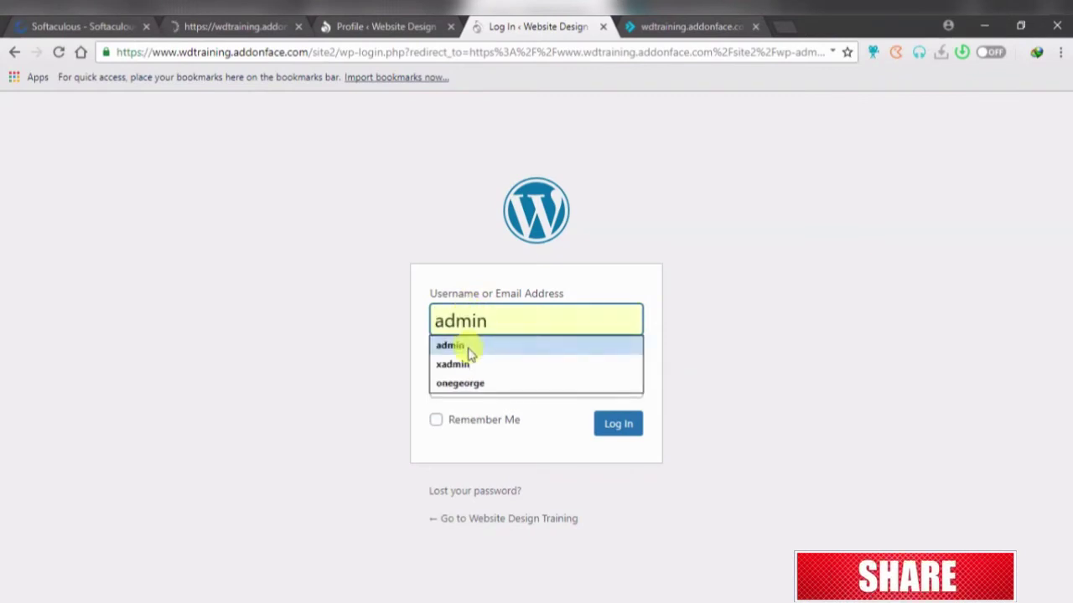
left_click(469, 351)
left_click(471, 382)
key("ctrl+v")
left_click(617, 423)
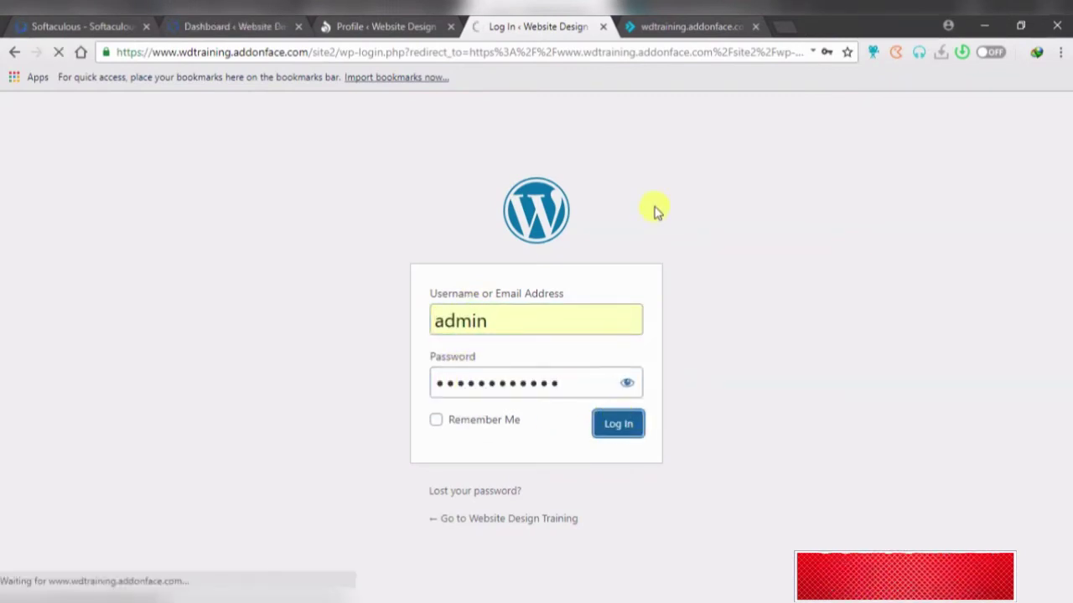
- Switch tabs until site2's dashboard loads, then decline saving the password
left_click(205, 23)
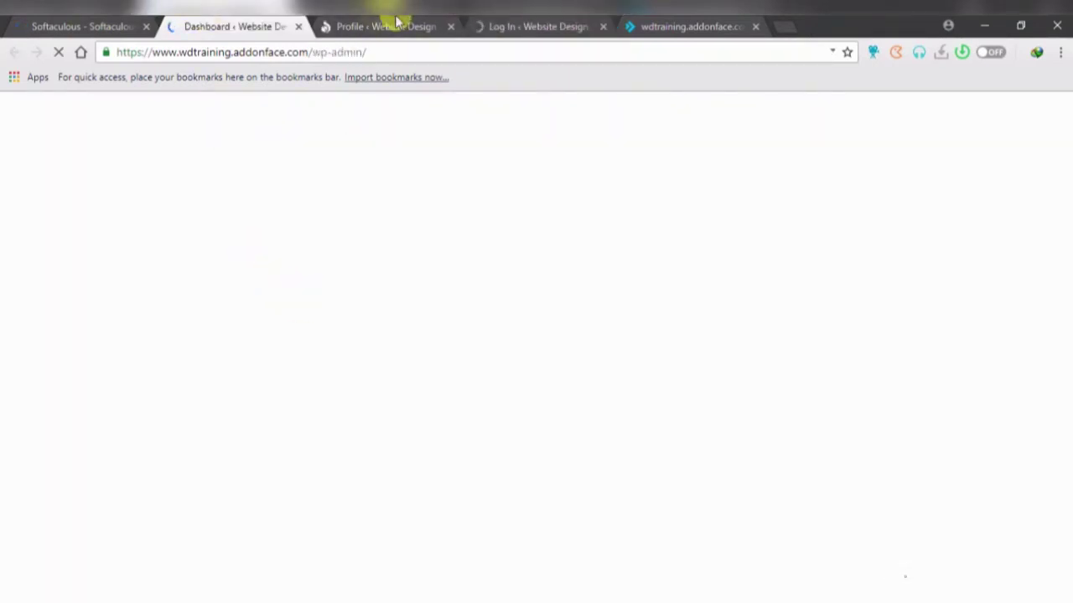
left_click(527, 27)
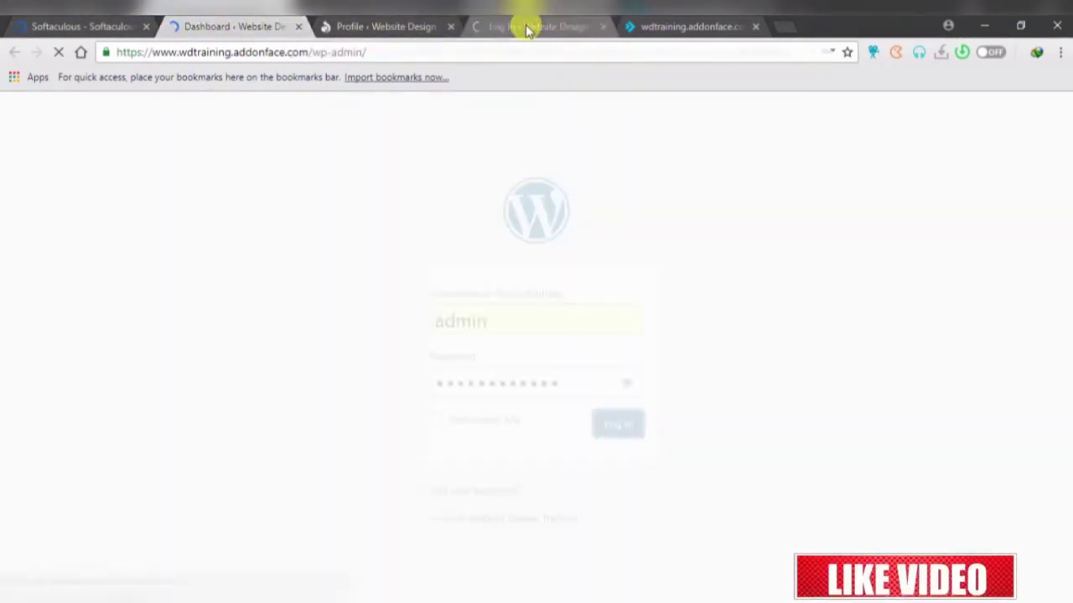
left_click(186, 27)
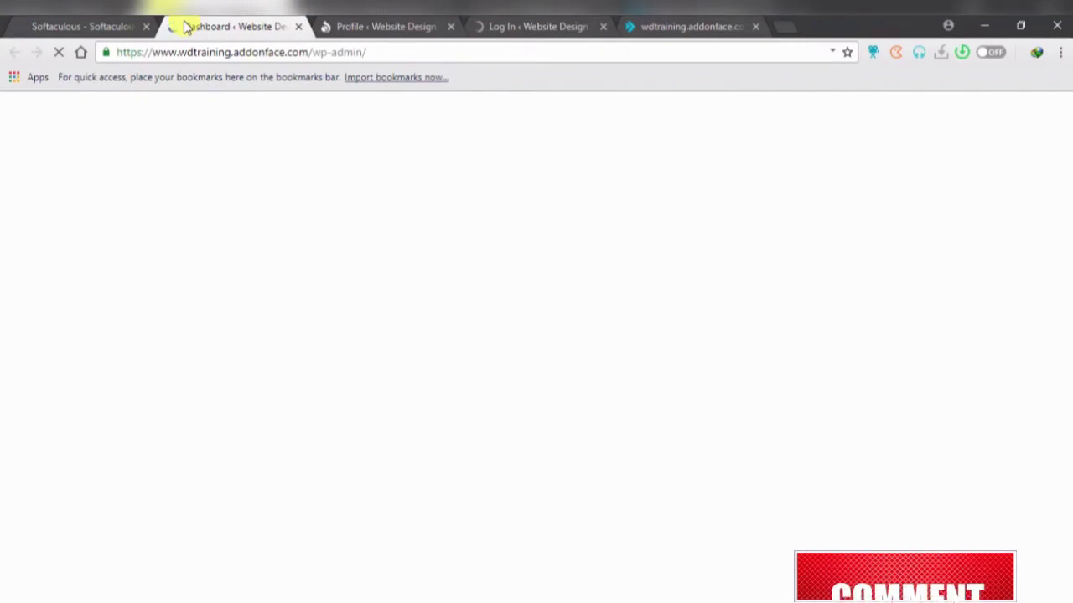
left_click(545, 27)
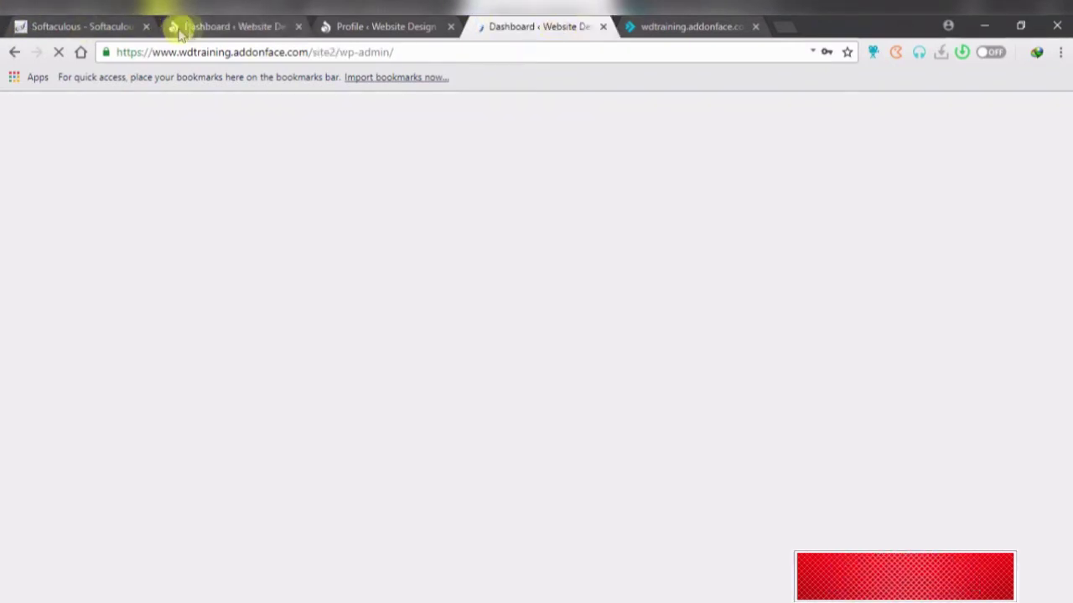
left_click(189, 27)
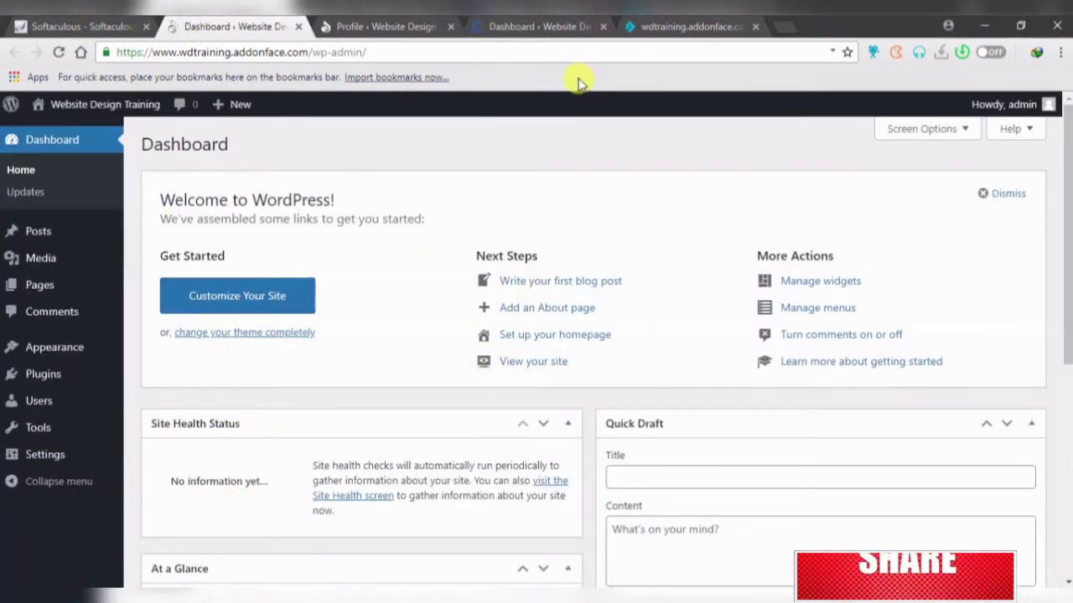
left_click(543, 26)
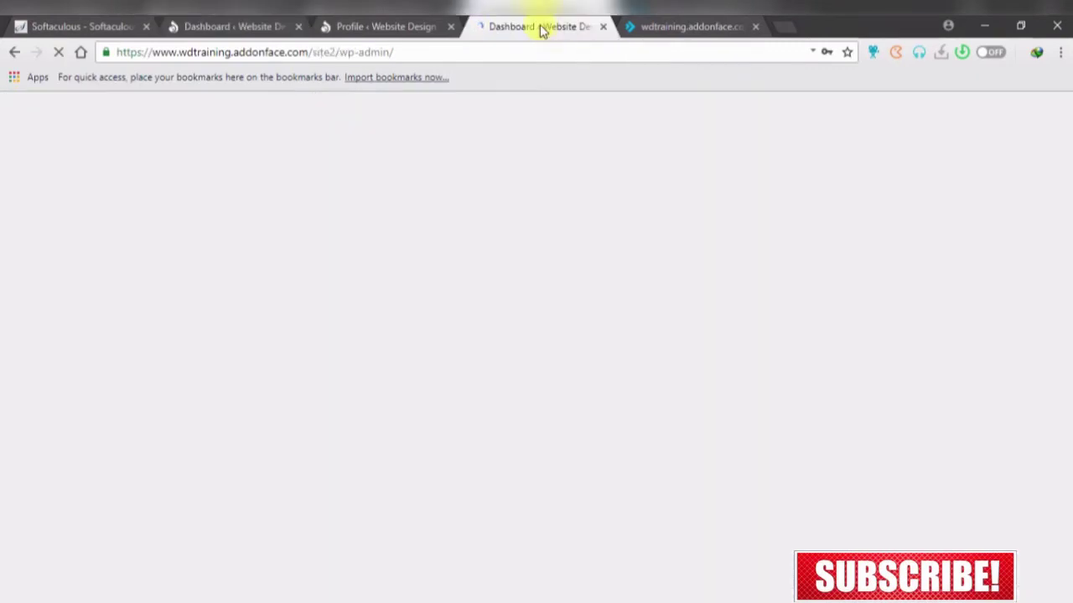
left_click(239, 27)
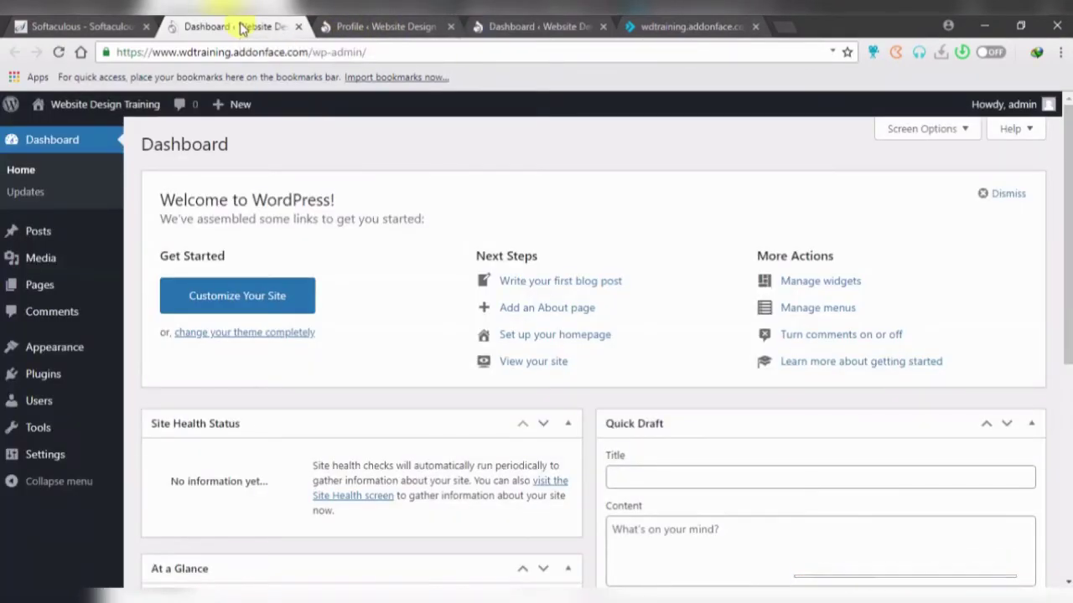
left_click(540, 25)
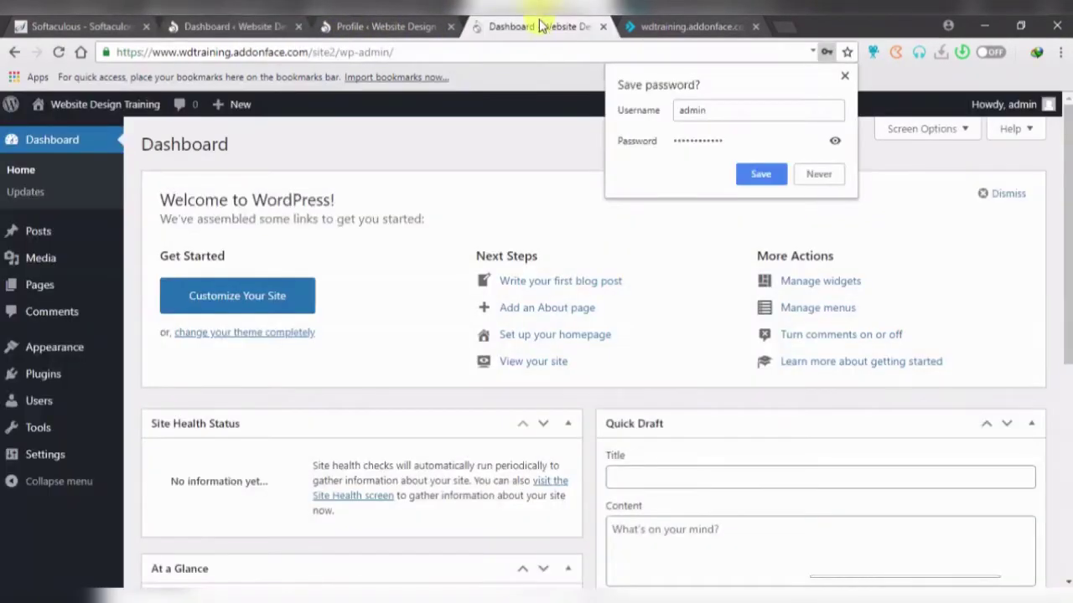
left_click(861, 220)
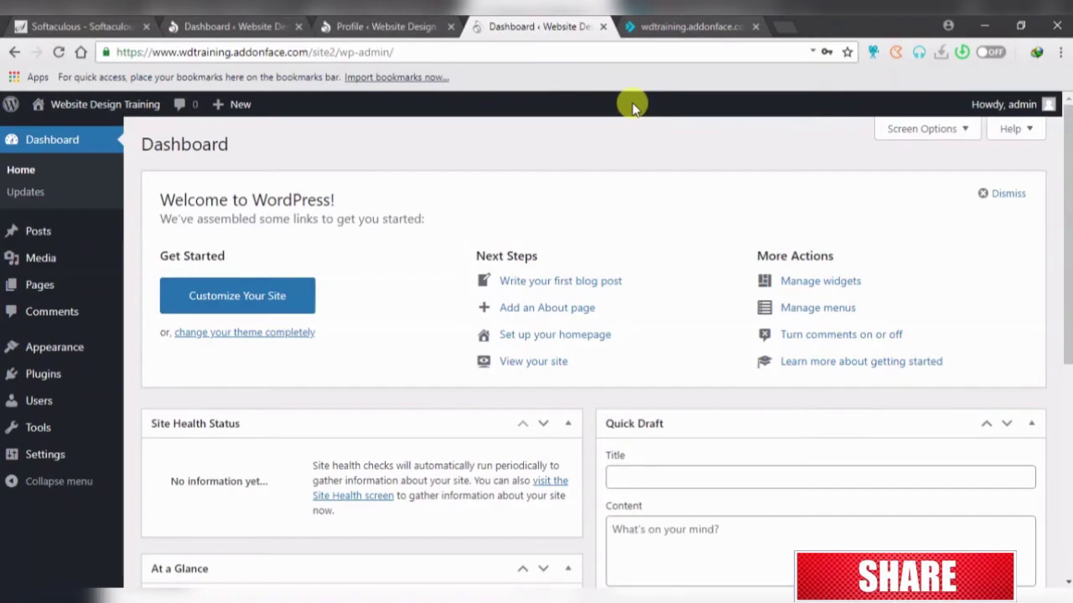
- Open site2's live front page in a new tab and scroll through its Hello world! post
mouse_move(107, 109)
right_click(73, 137)
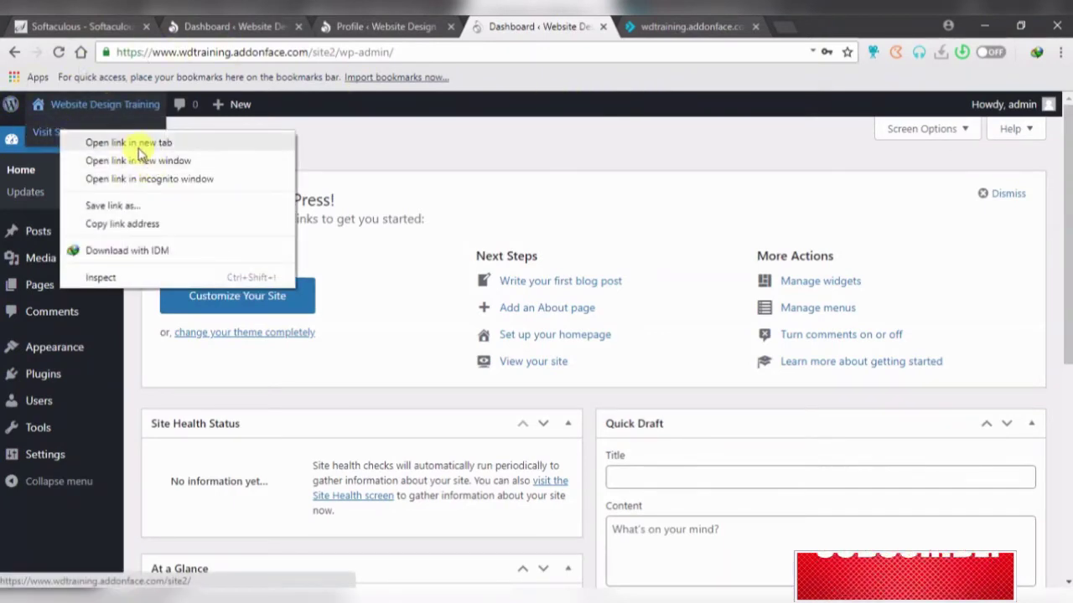
left_click(128, 140)
left_click(641, 25)
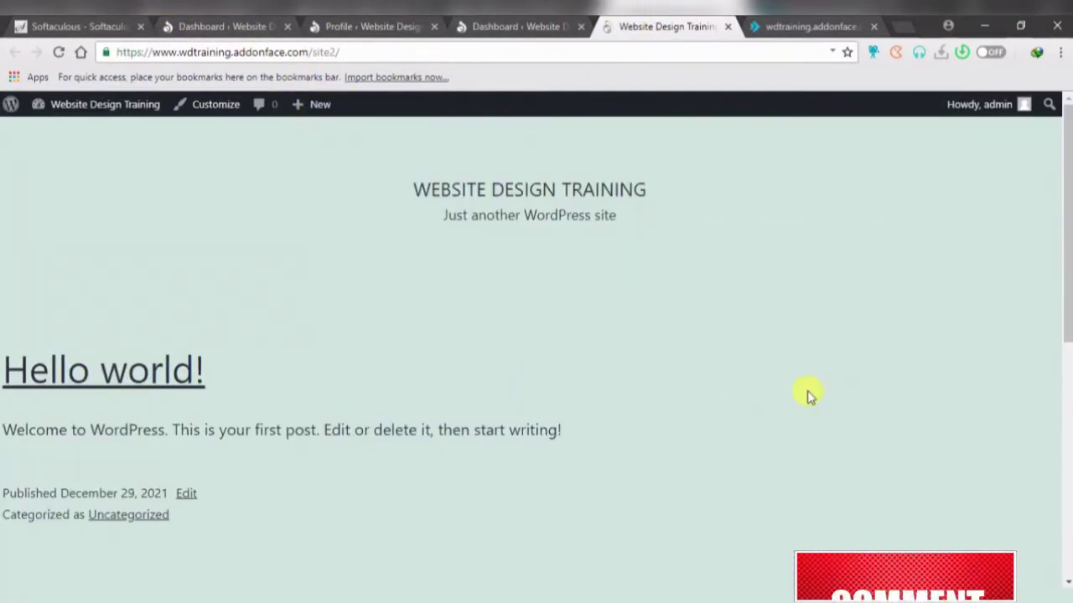
scroll(808, 394, "down", 1)
scroll(807, 392, "down", 5)
scroll(802, 400, "up", 5)
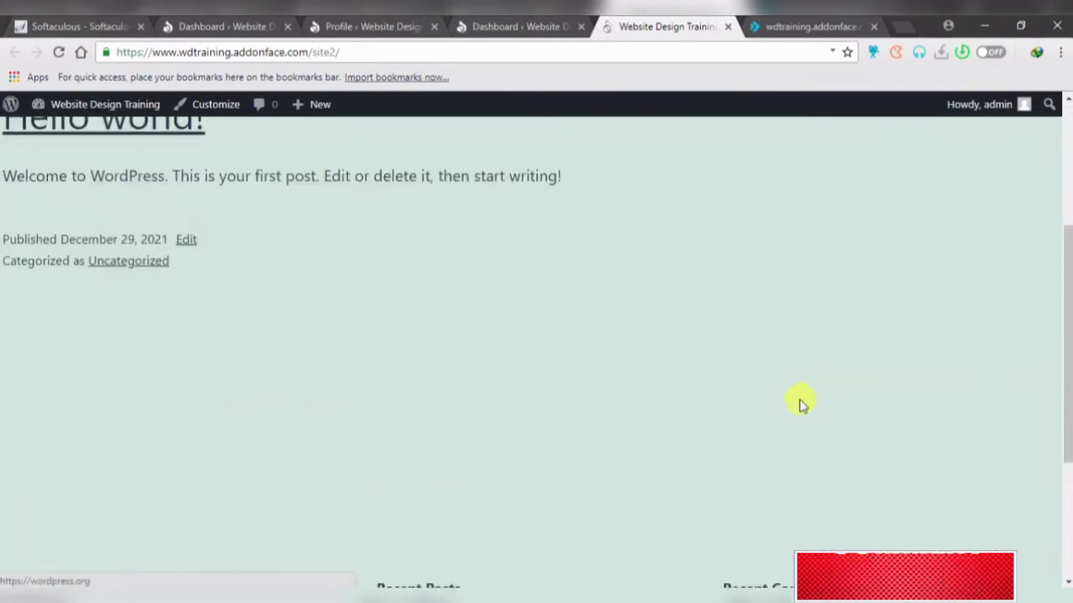
scroll(786, 394, "up", 1)
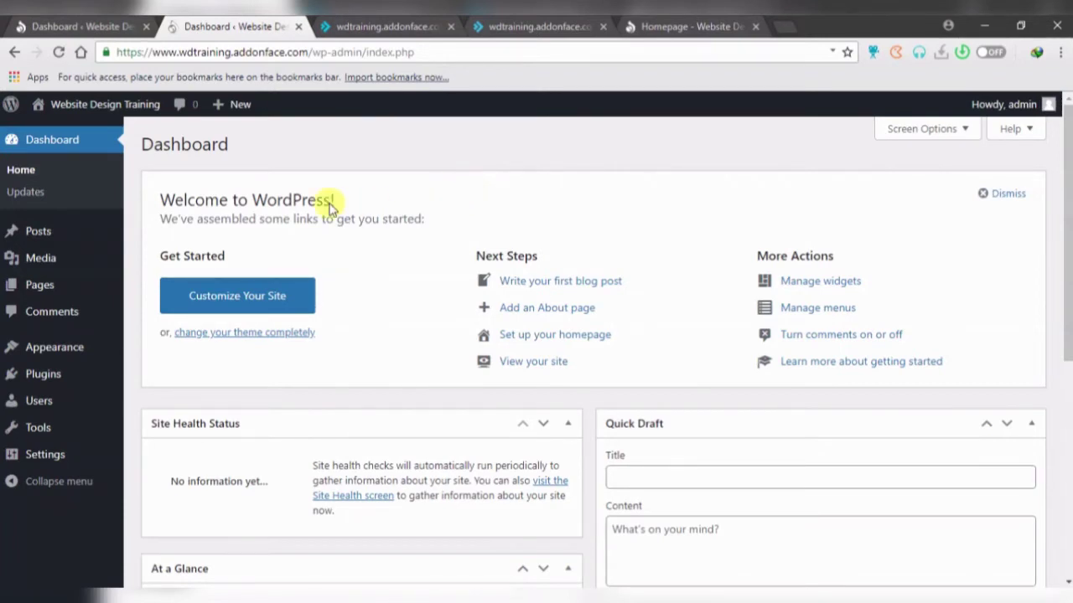
left_click_drag(143, 144, 303, 161)
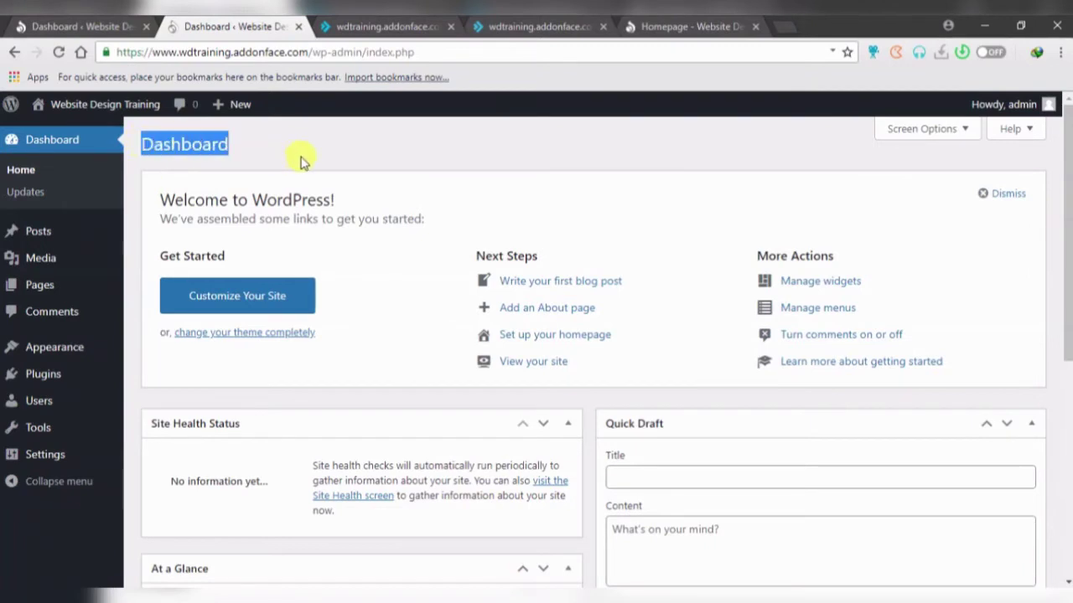
left_click_drag(151, 200, 375, 208)
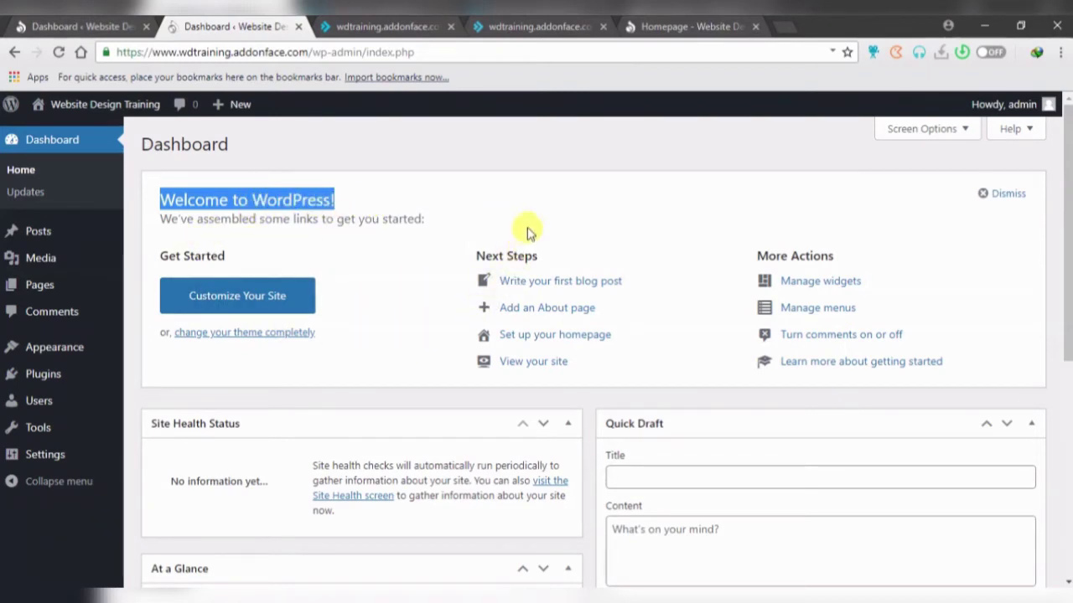
left_click_drag(485, 258, 842, 256)
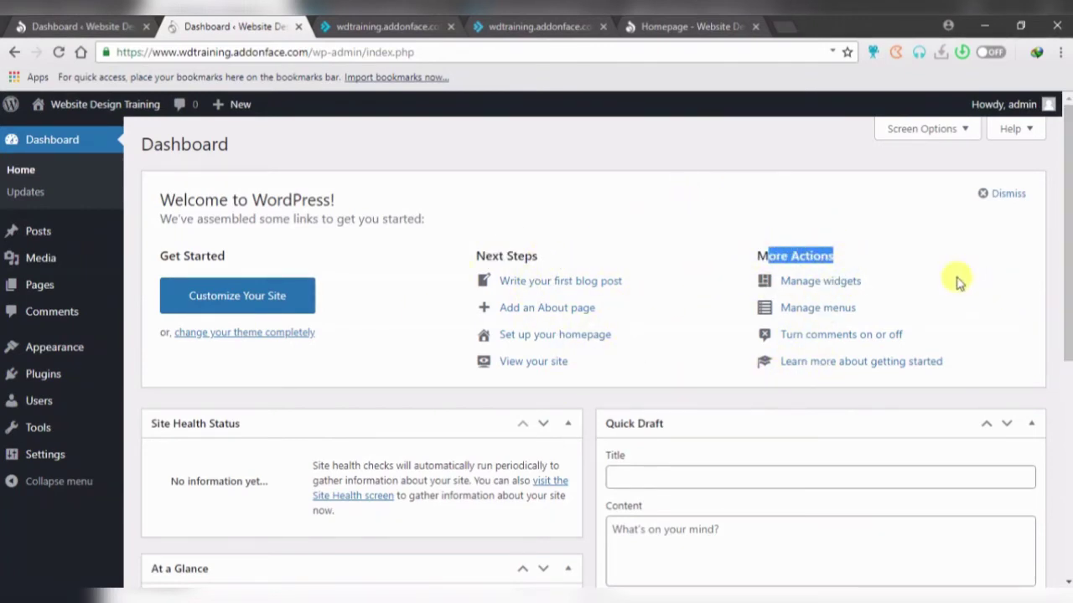
scroll(516, 405, "down", 2)
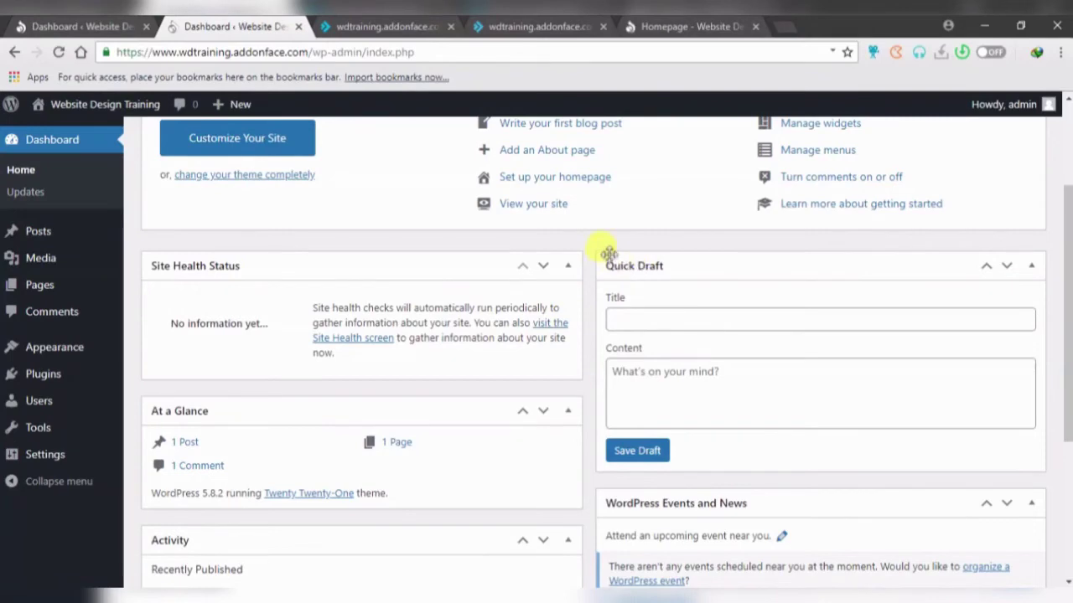
scroll(665, 390, "down", 3)
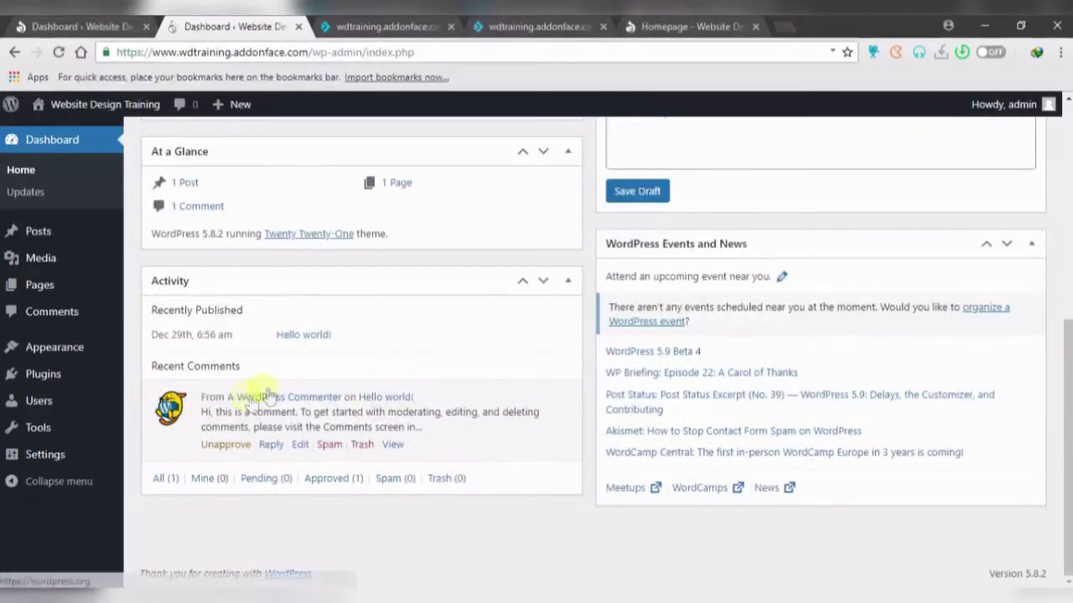
scroll(754, 411, "up", 3)
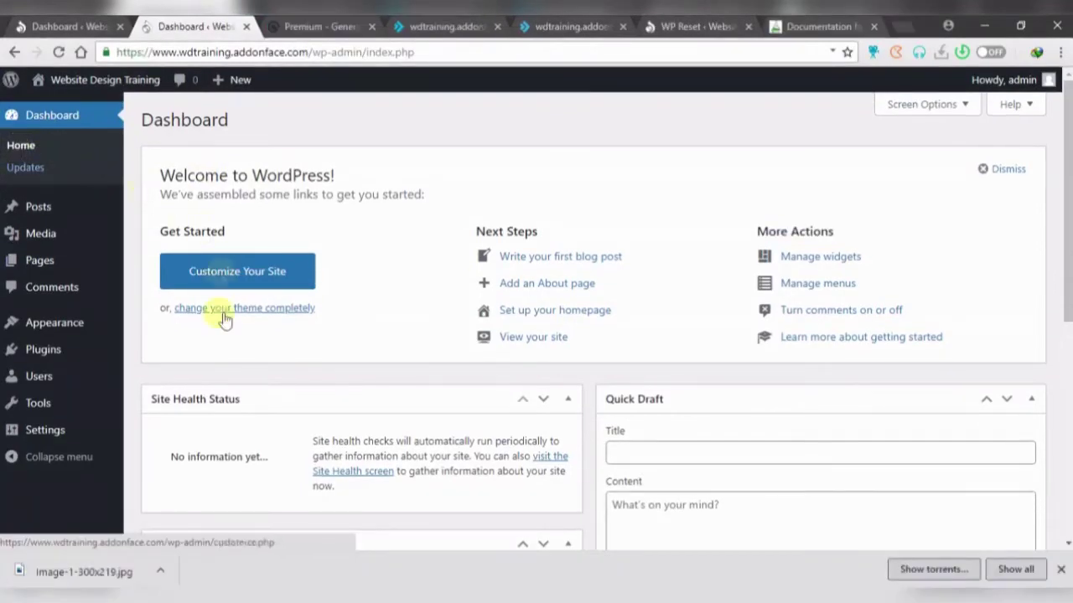
- Confirm on the Updates page that WordPress 5.8.2 is current, then open the Posts list
left_click(25, 167)
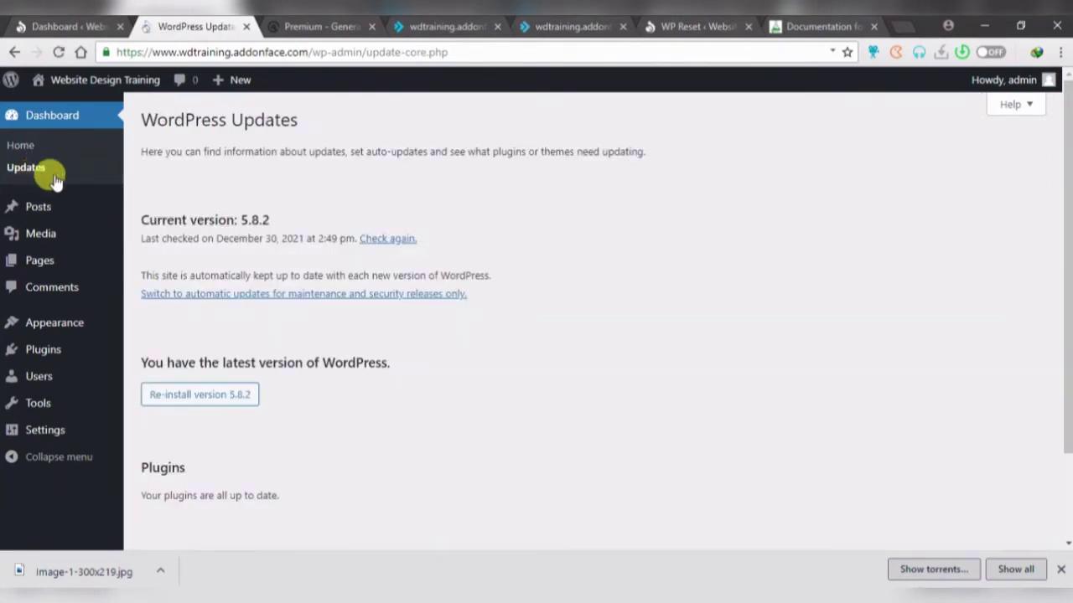
scroll(389, 392, "down", 2)
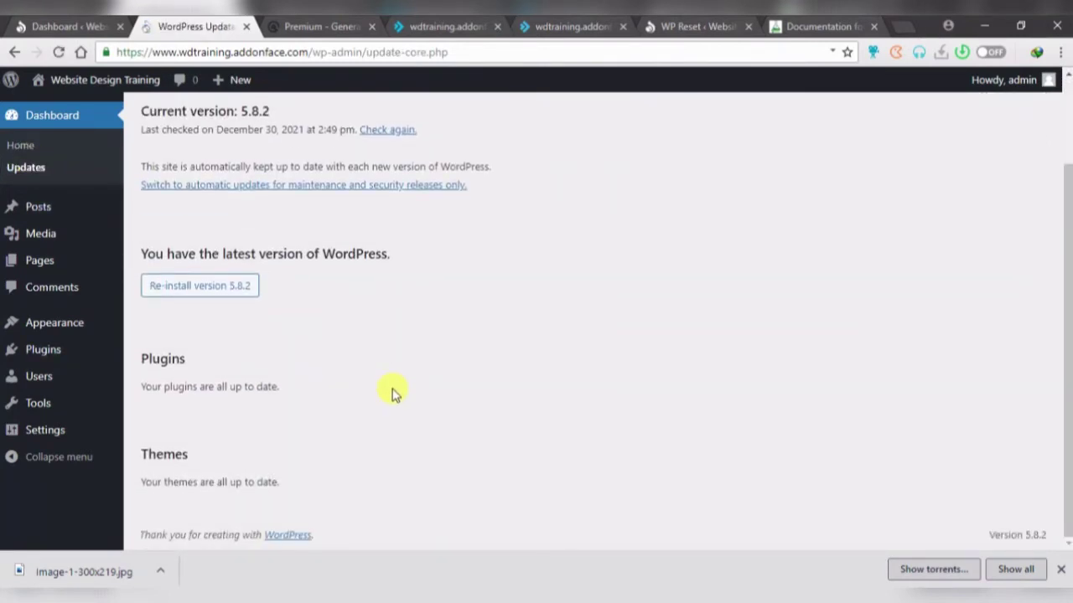
scroll(514, 419, "up", 1)
scroll(514, 419, "up", 1)
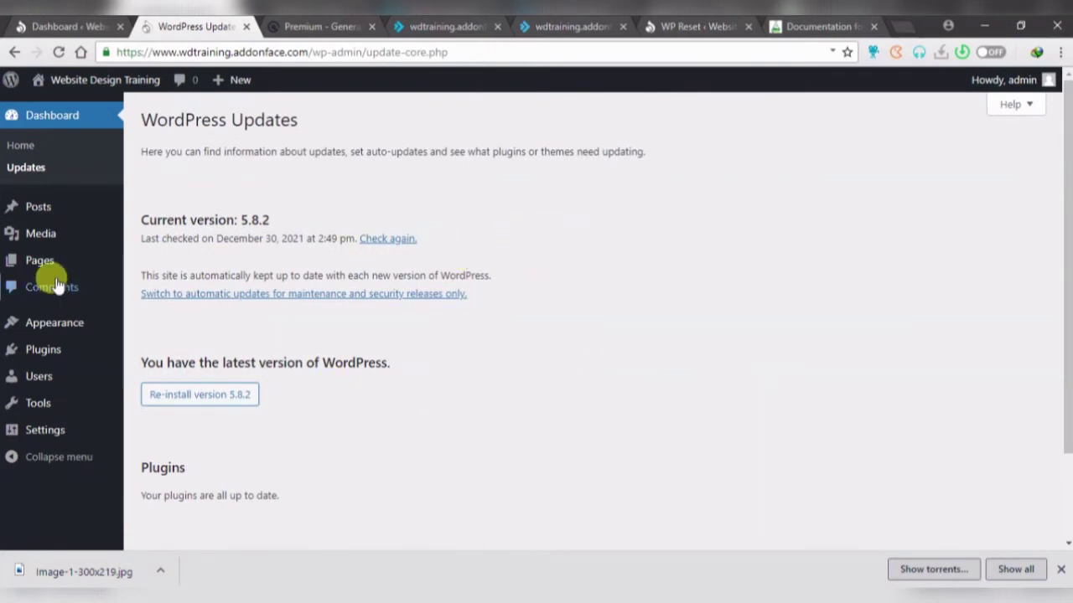
mouse_move(48, 216)
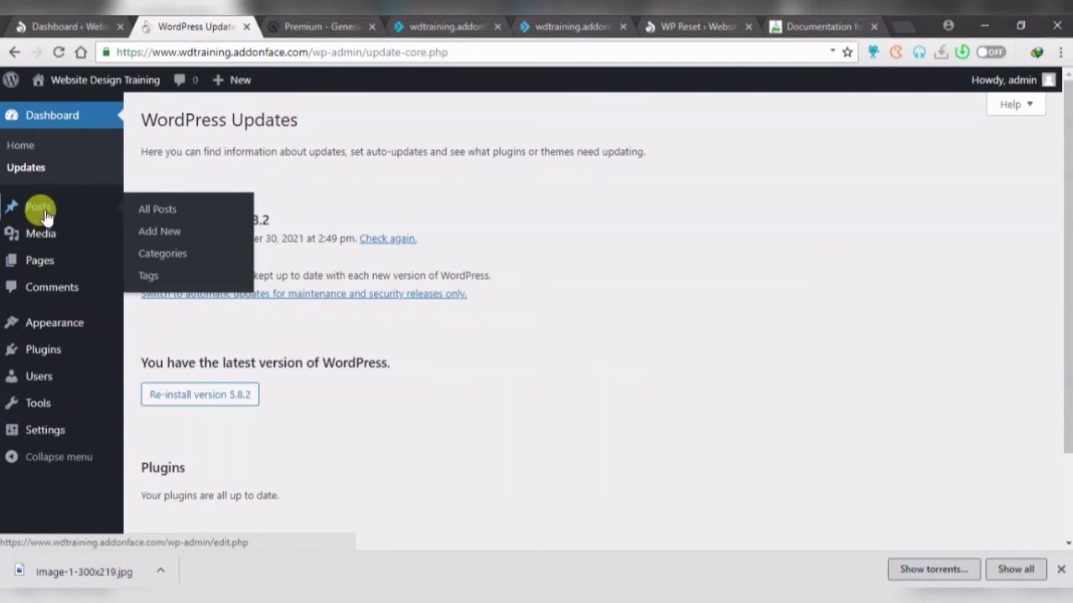
left_click(46, 216)
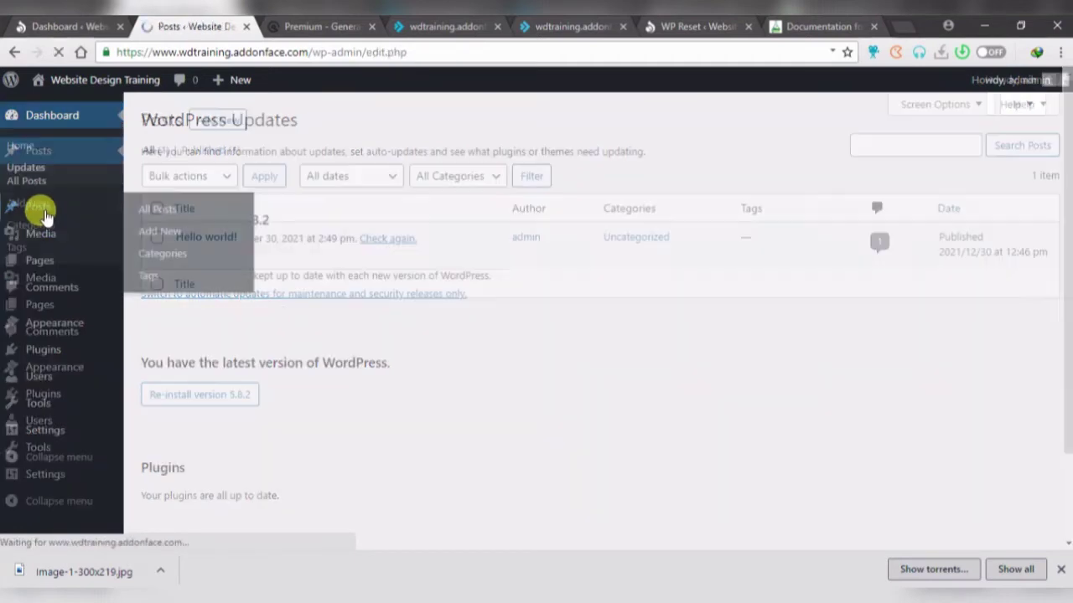
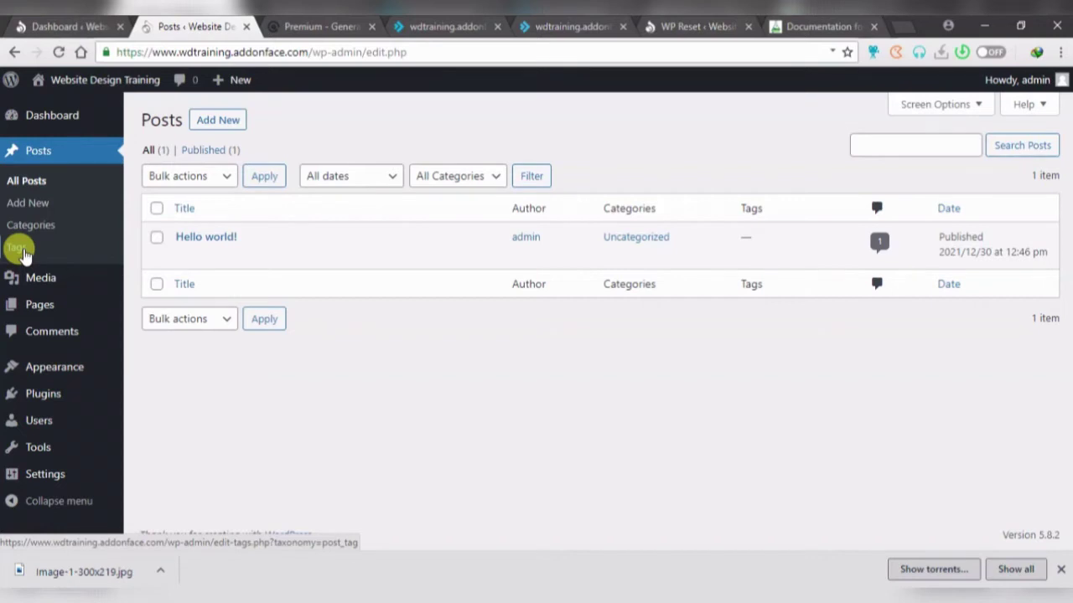
- Check the empty Media Library and its uploader, then go to the Pages list
mouse_move(69, 279)
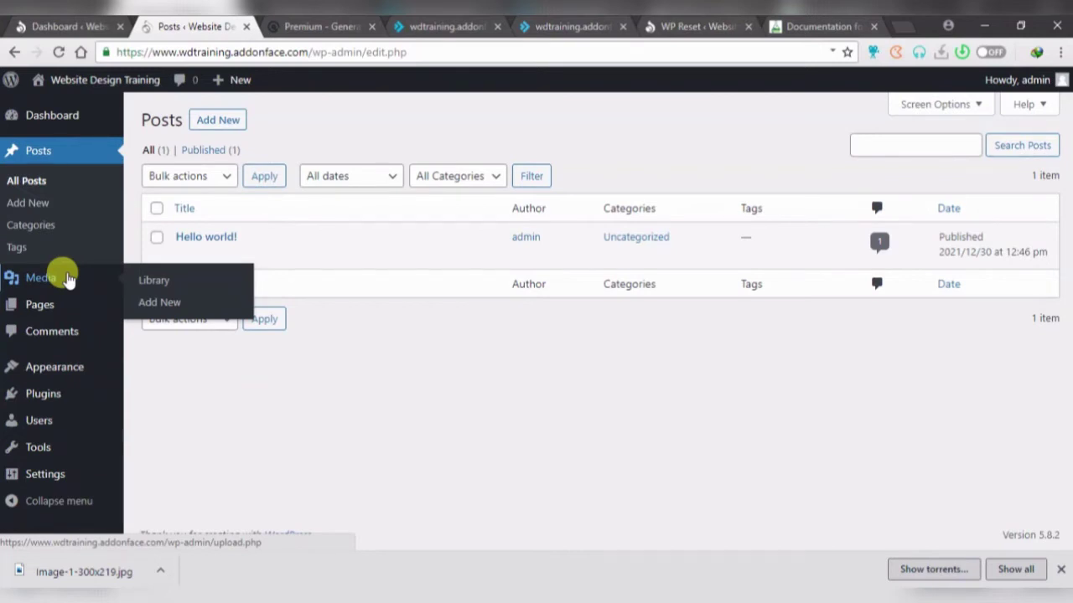
left_click(40, 284)
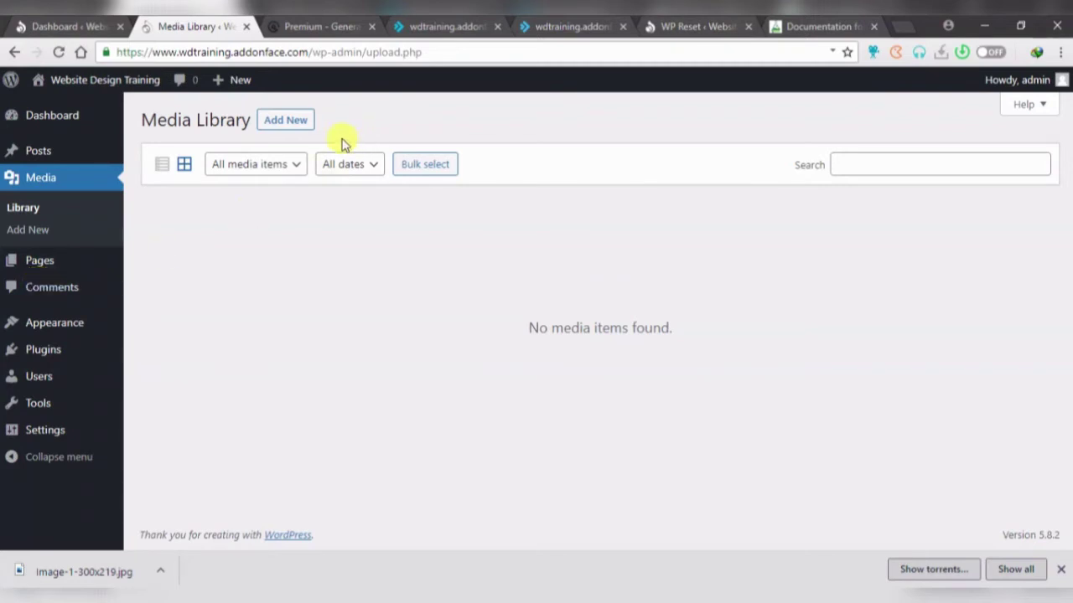
left_click(295, 126)
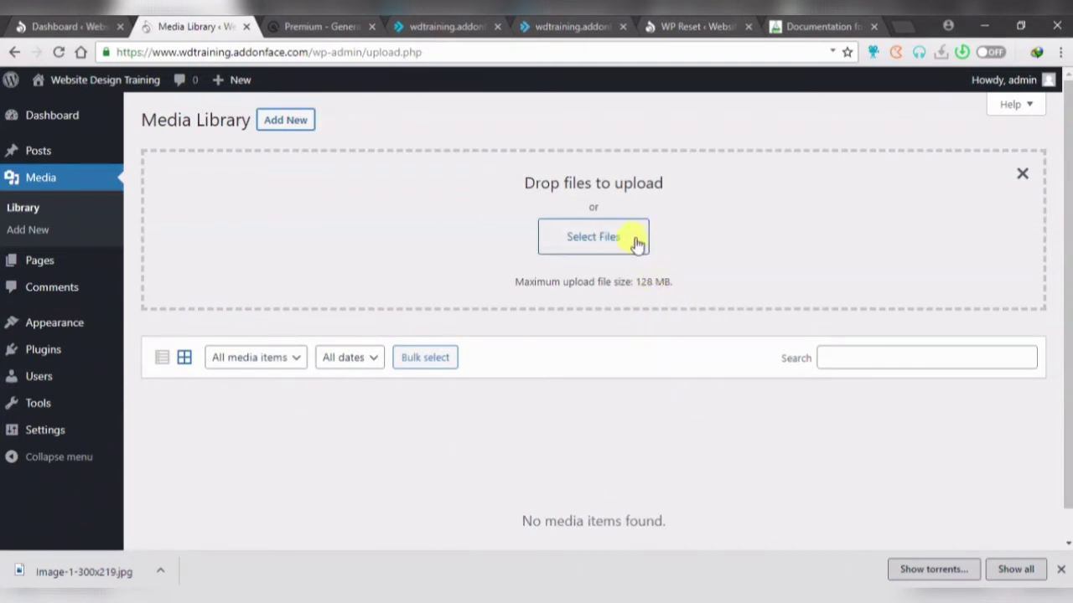
left_click(43, 265)
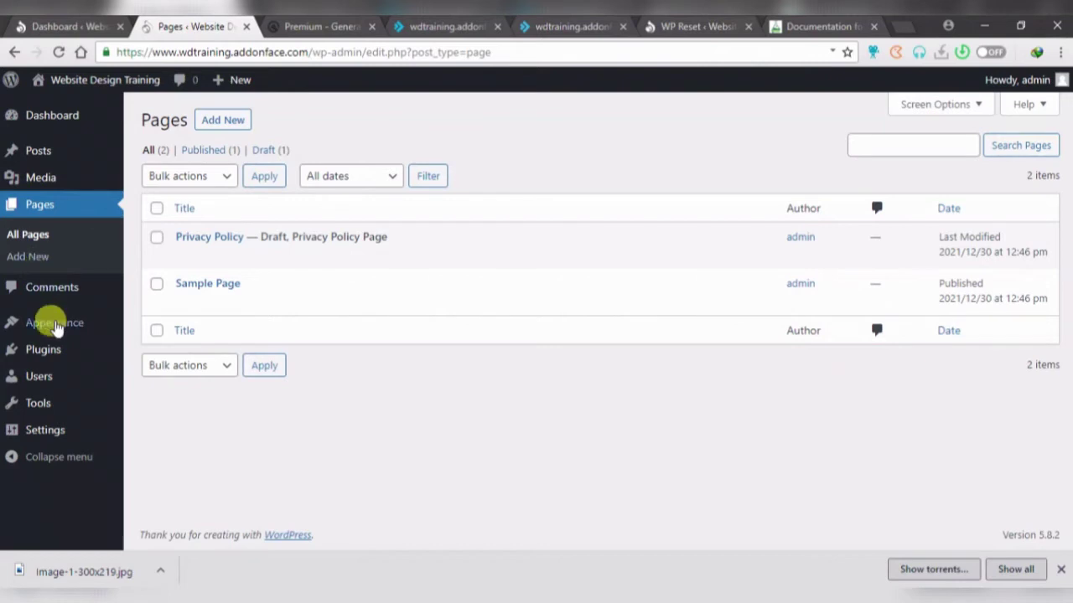
- Review the single approved sample comment, then head to Appearance for the themes
left_click(60, 290)
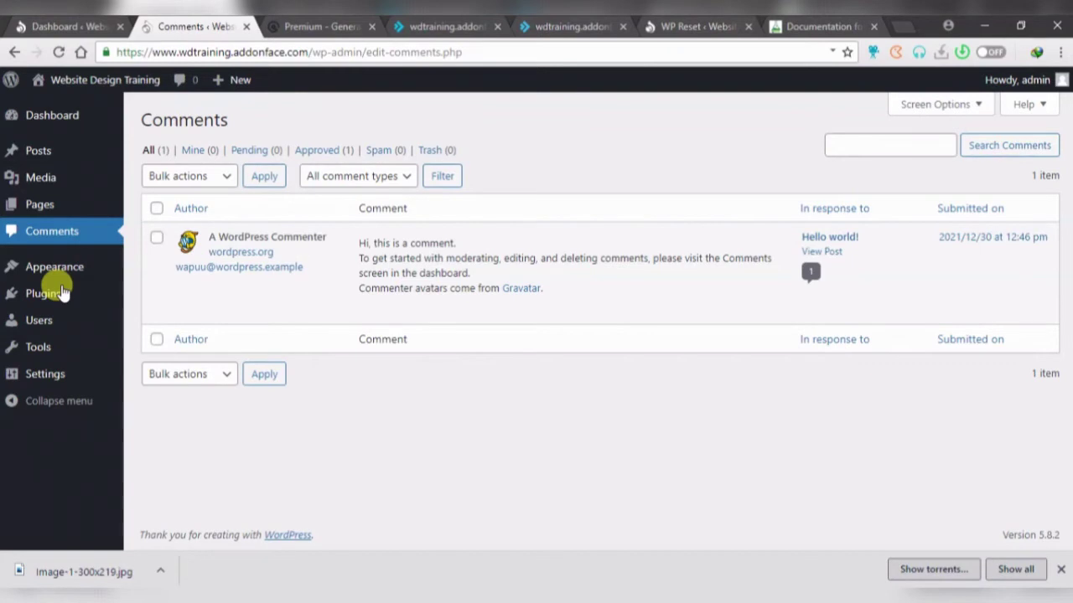
mouse_move(48, 277)
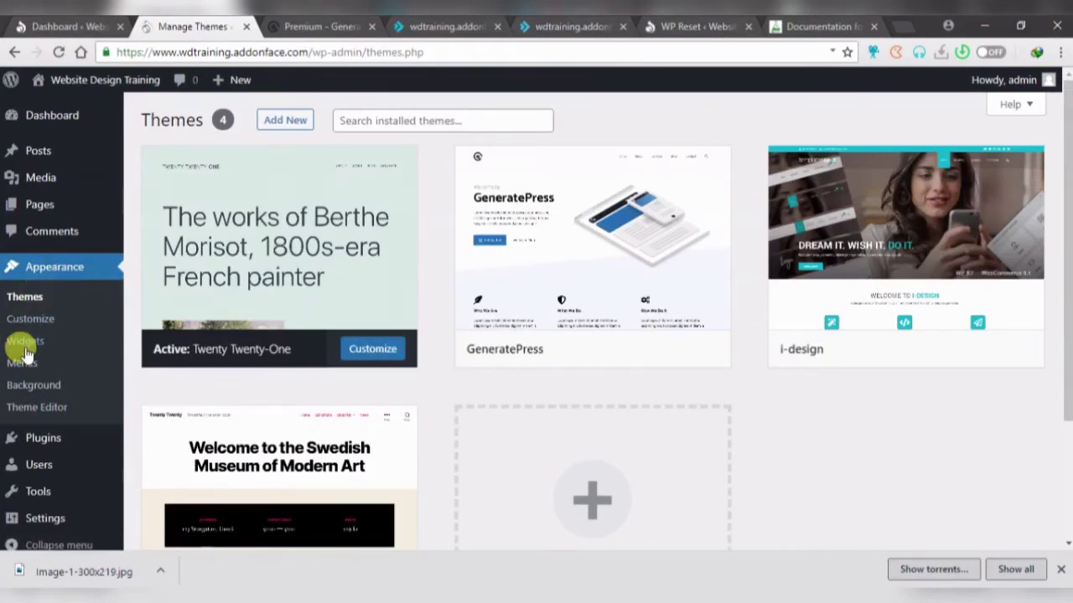
- Scroll through the installed themes, then open the Plugins list of four inactive plugins
scroll(19, 369, "down", 1)
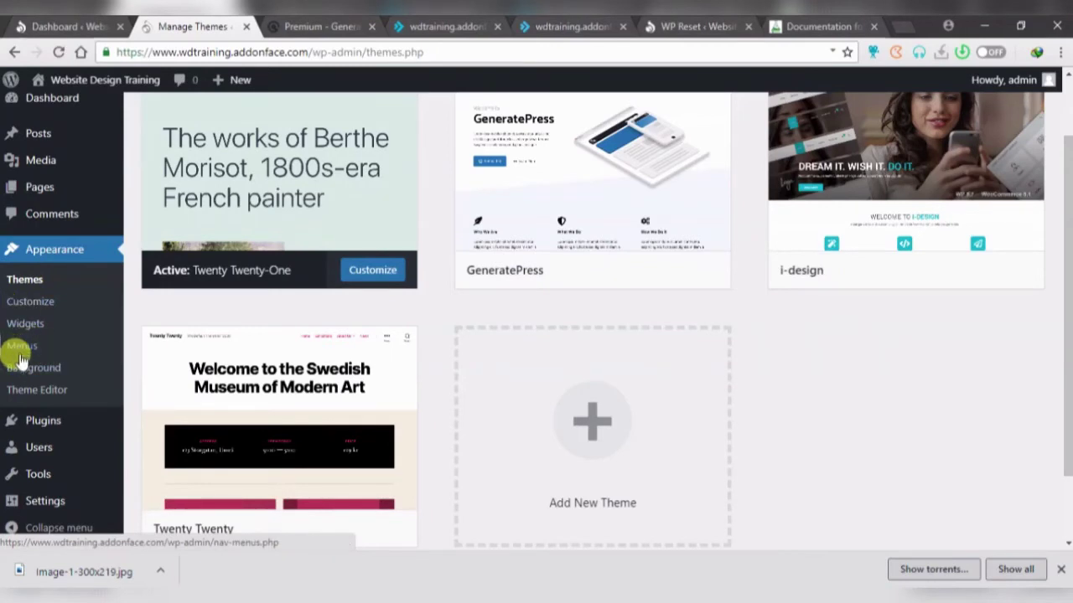
scroll(34, 385, "down", 1)
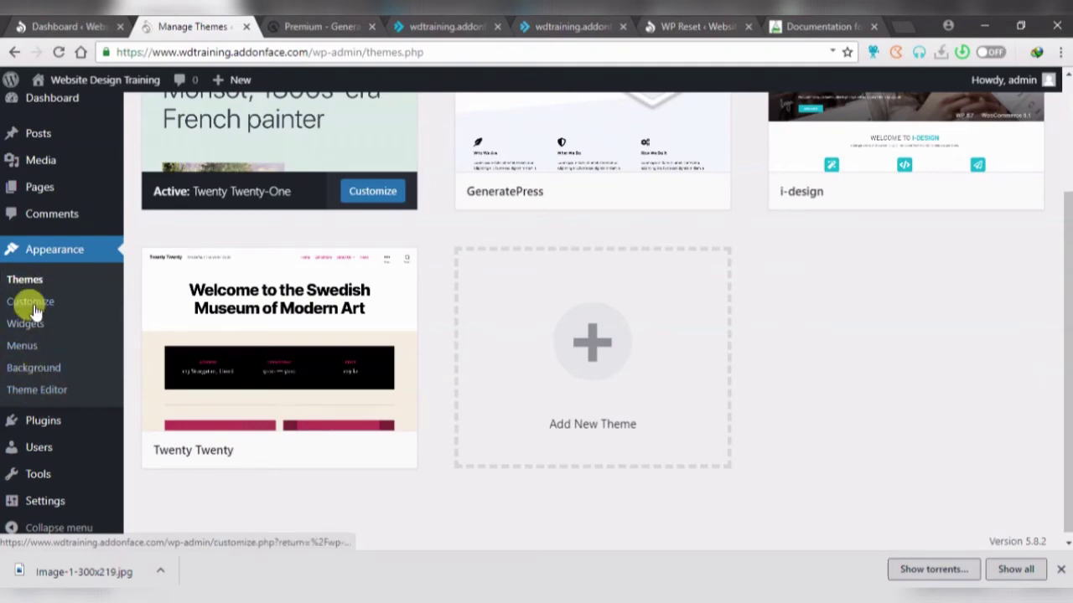
left_click(25, 352)
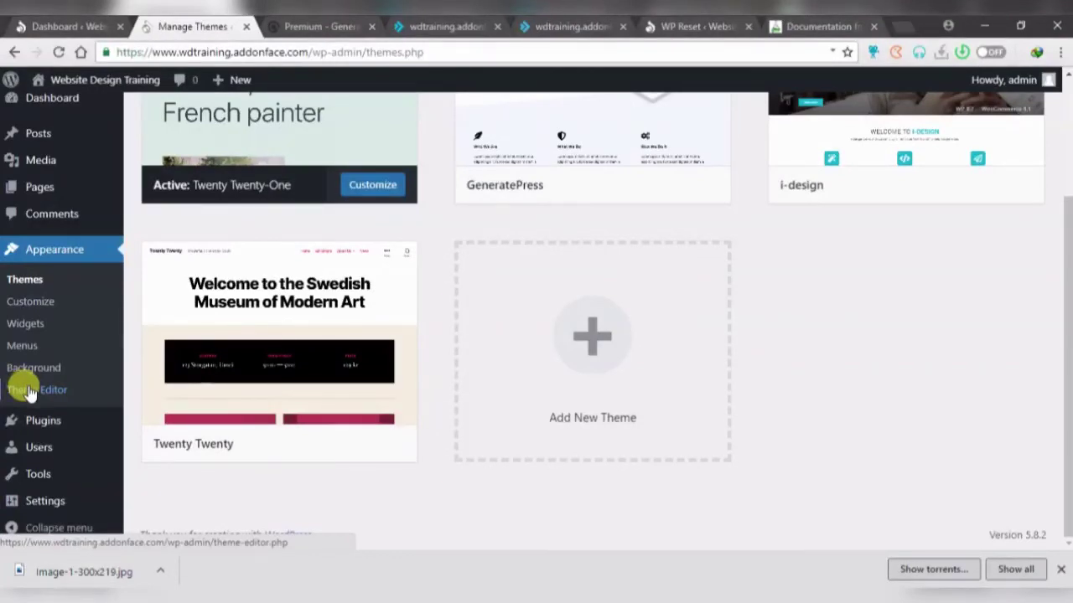
mouse_move(36, 424)
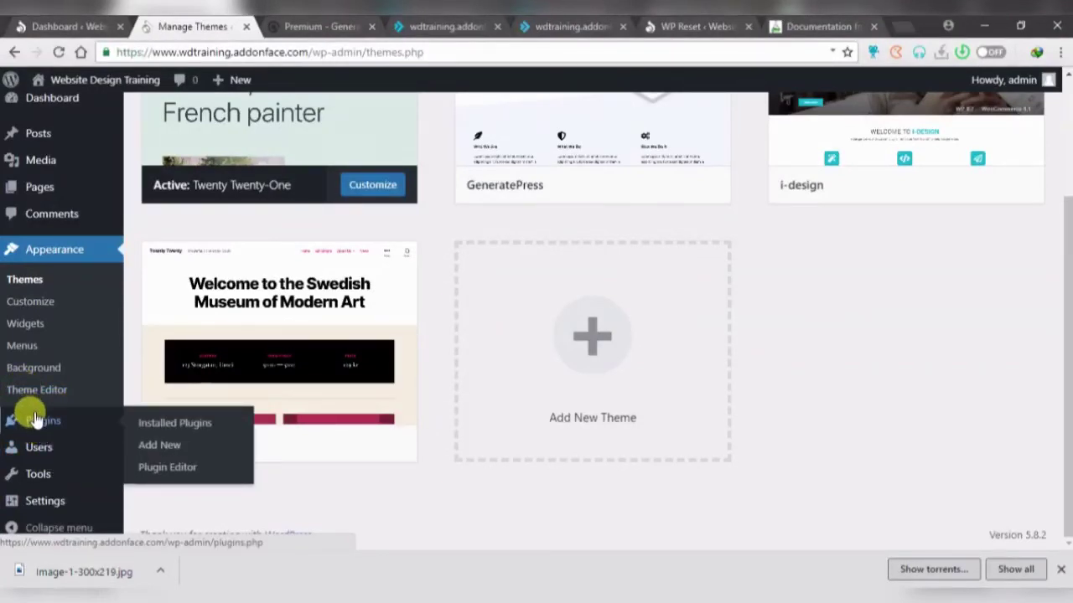
left_click(36, 419)
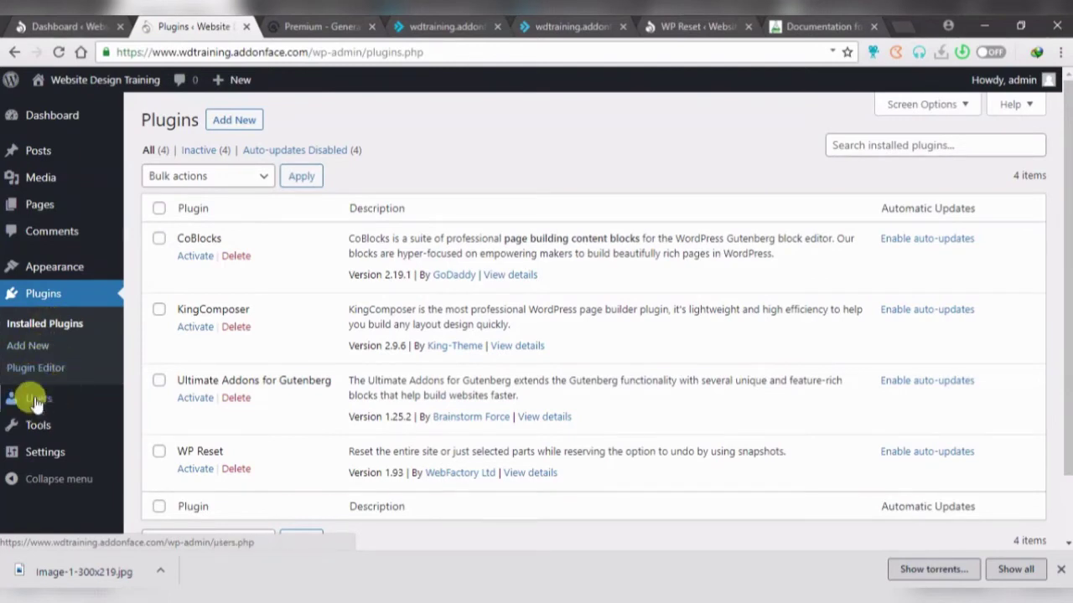
- Glance at Users and Tools, then bring up Site Health with 3 recommended improvements
mouse_move(35, 399)
scroll(201, 407, "down", 1)
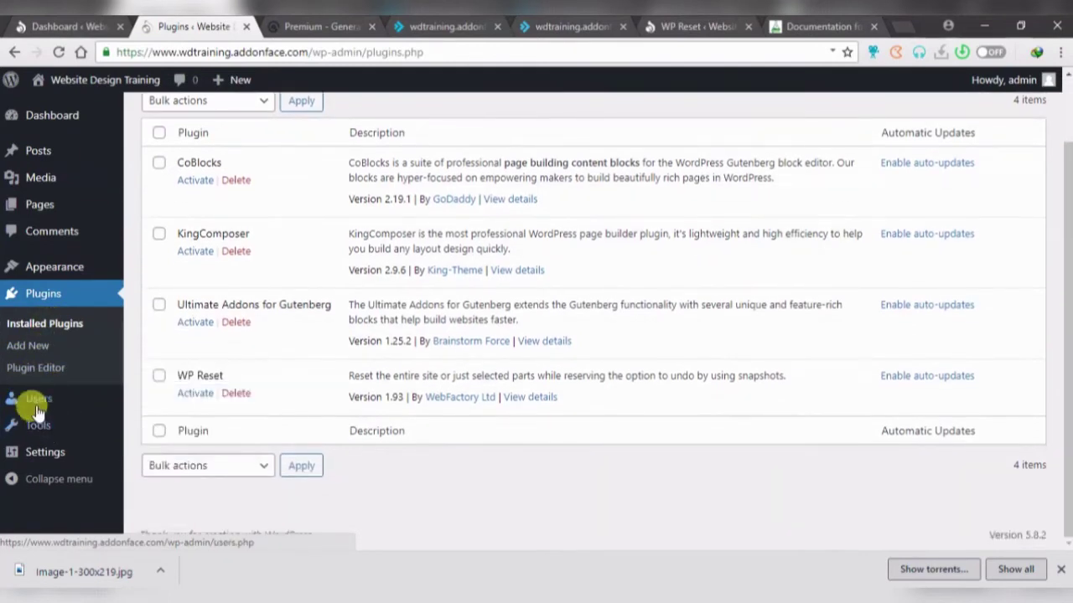
left_click(35, 402)
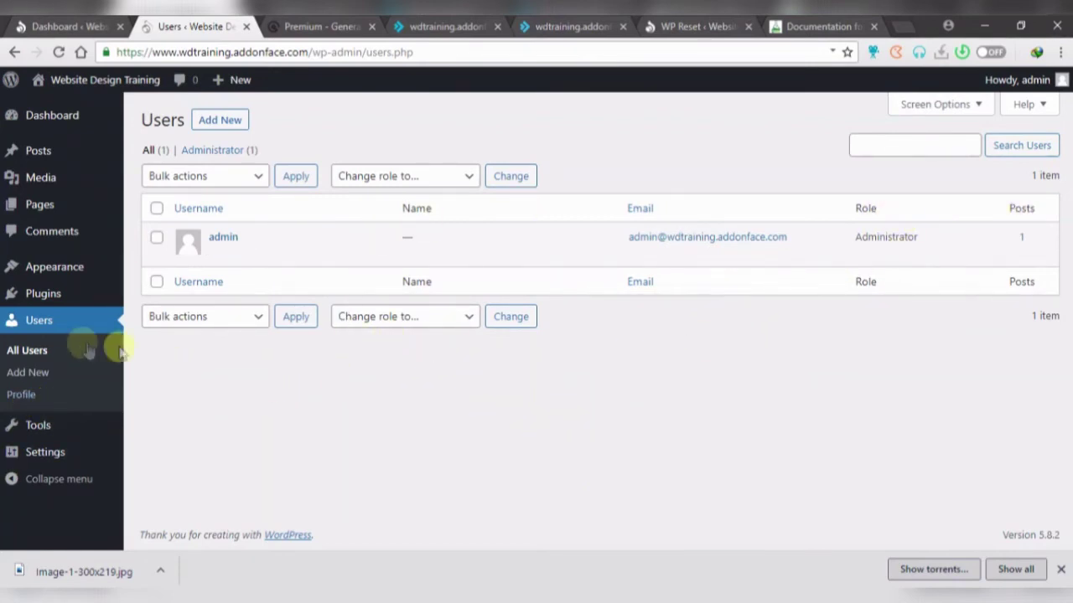
left_click(35, 430)
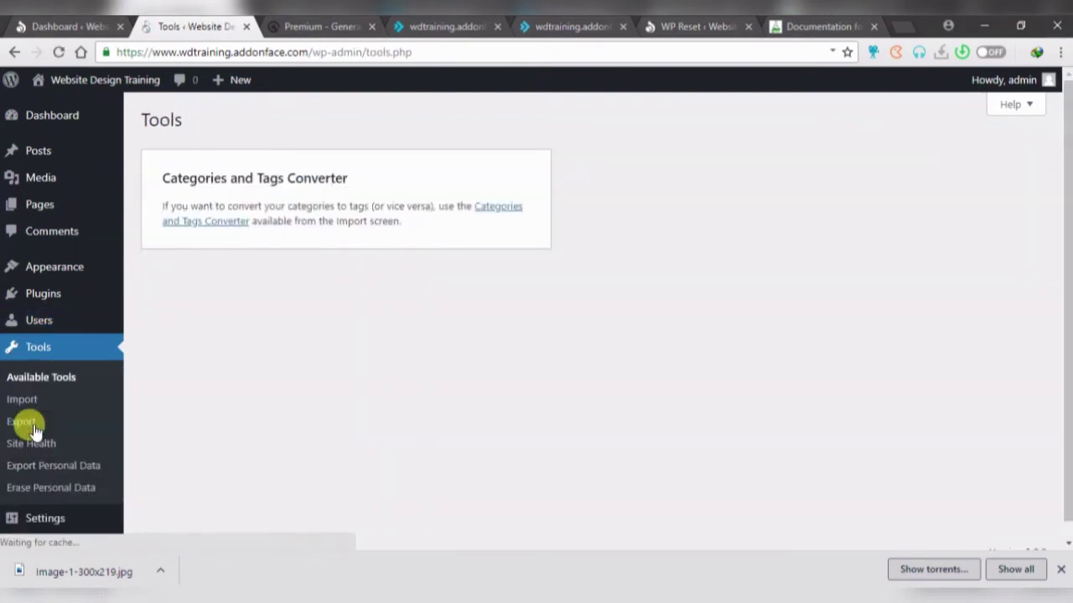
scroll(218, 421, "down", 1)
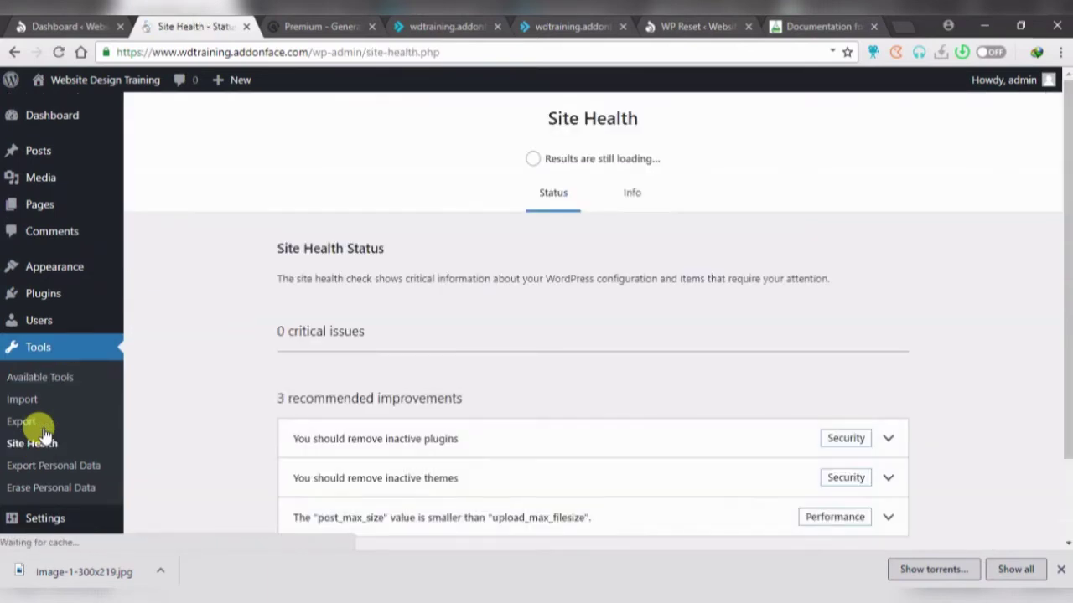
- Read the 'remove inactive plugins' recommendation, then open General Settings
scroll(746, 252, "down", 1)
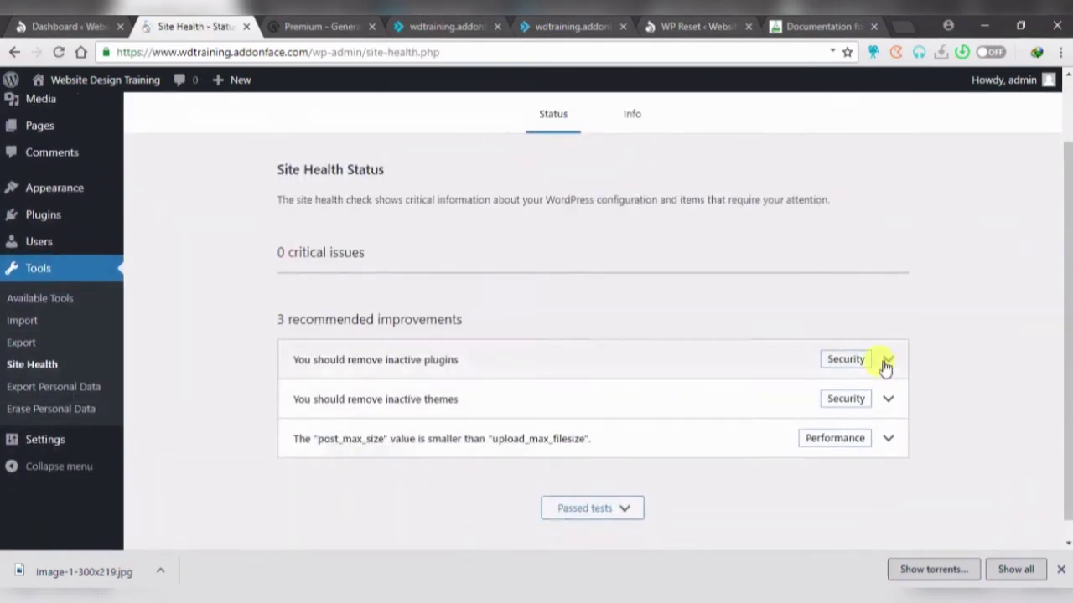
left_click(885, 362)
scroll(745, 400, "down", 1)
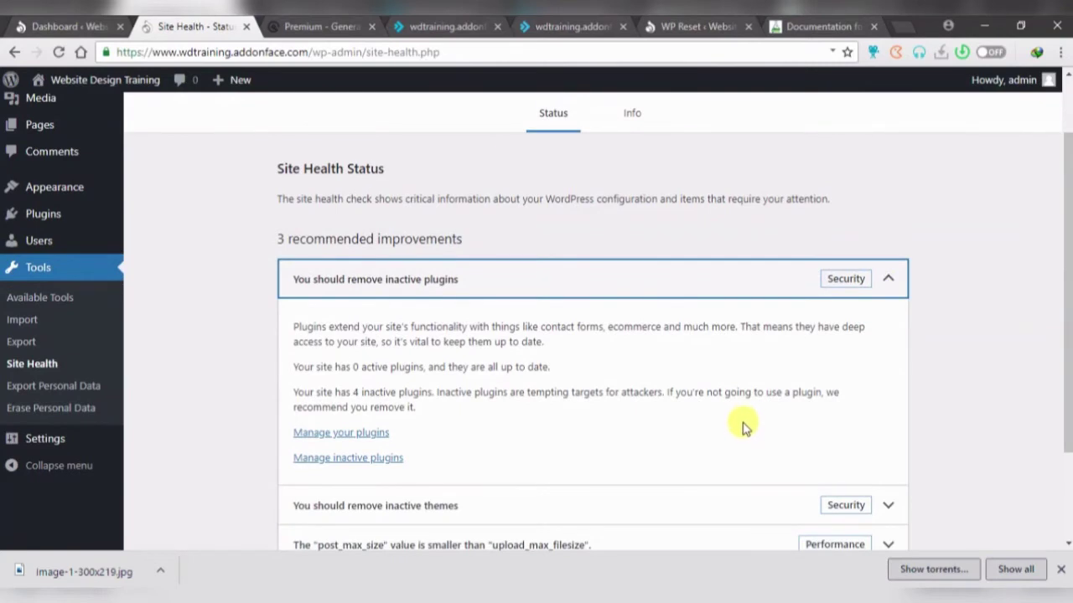
scroll(741, 428, "down", 2)
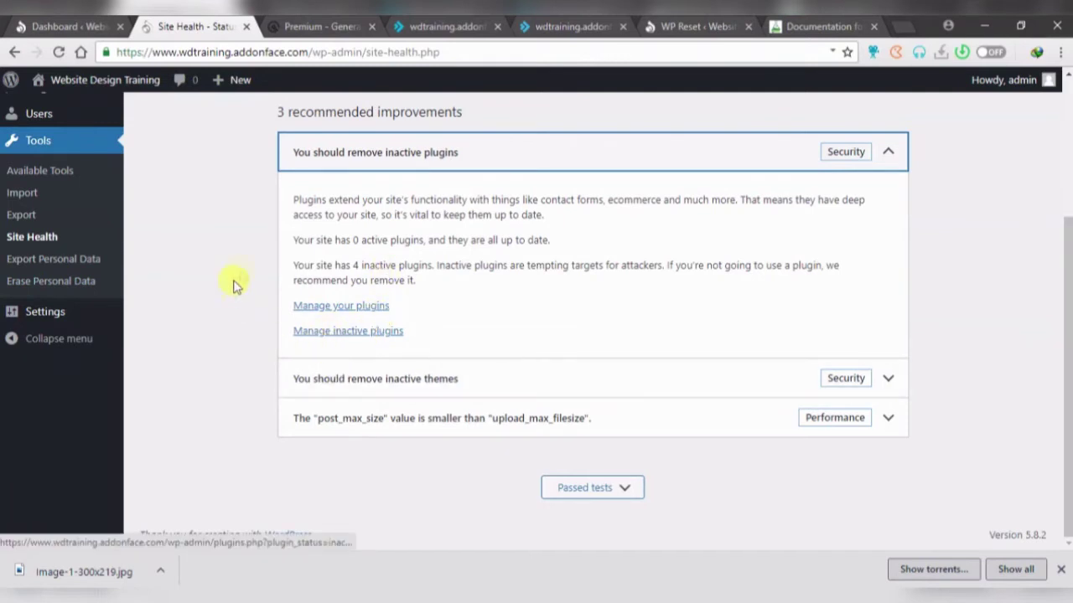
mouse_move(30, 307)
left_click(32, 310)
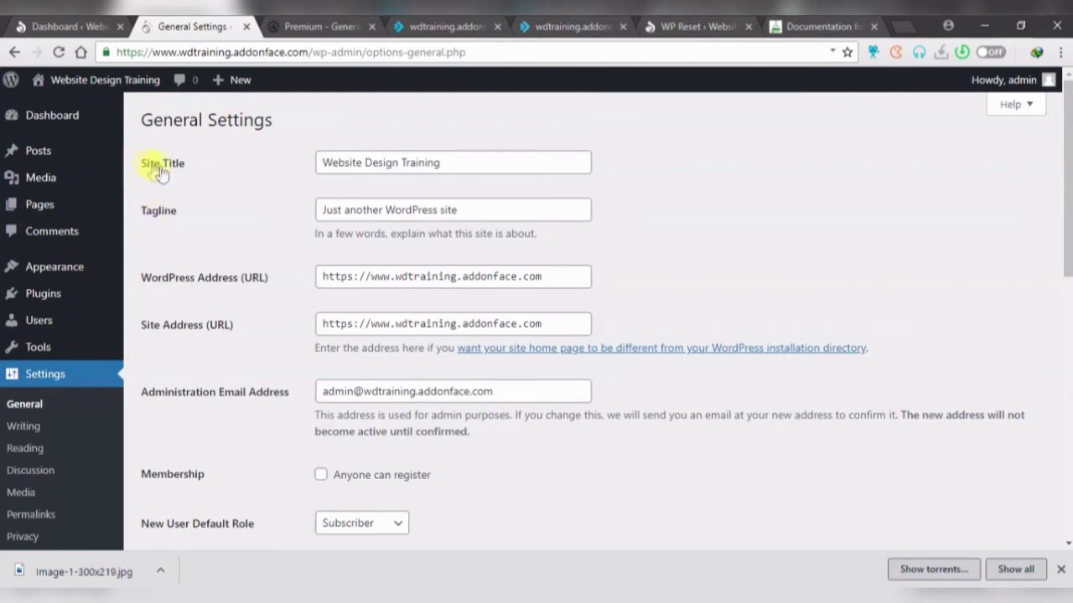
- Delete the 'Just another WordPress site' tagline, keeping the title 'Website Design Training'
left_click(457, 162)
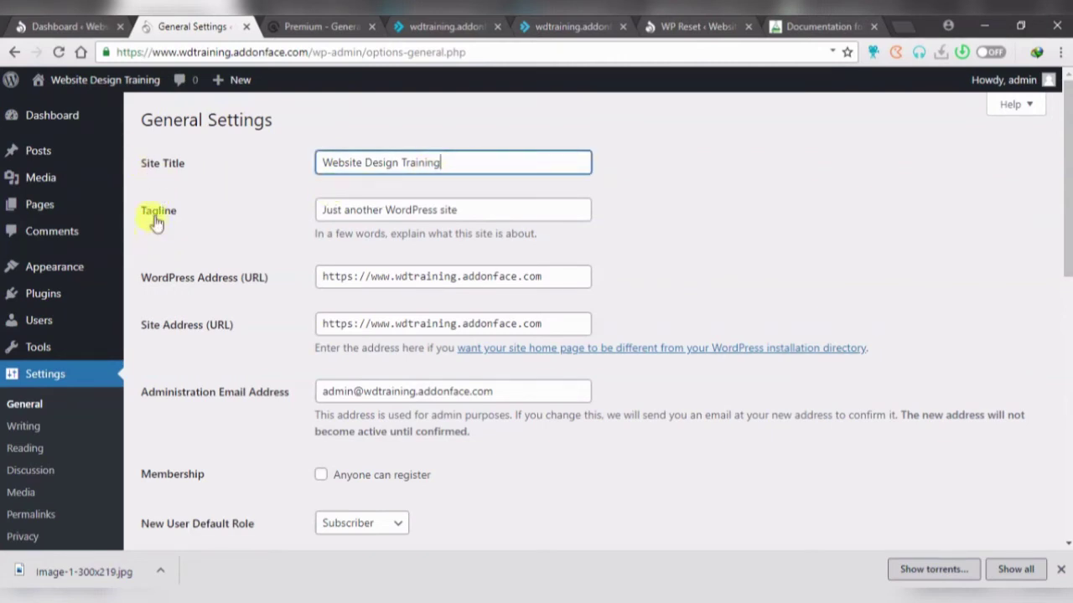
left_click_drag(503, 214, 269, 225)
key("BackSpace")
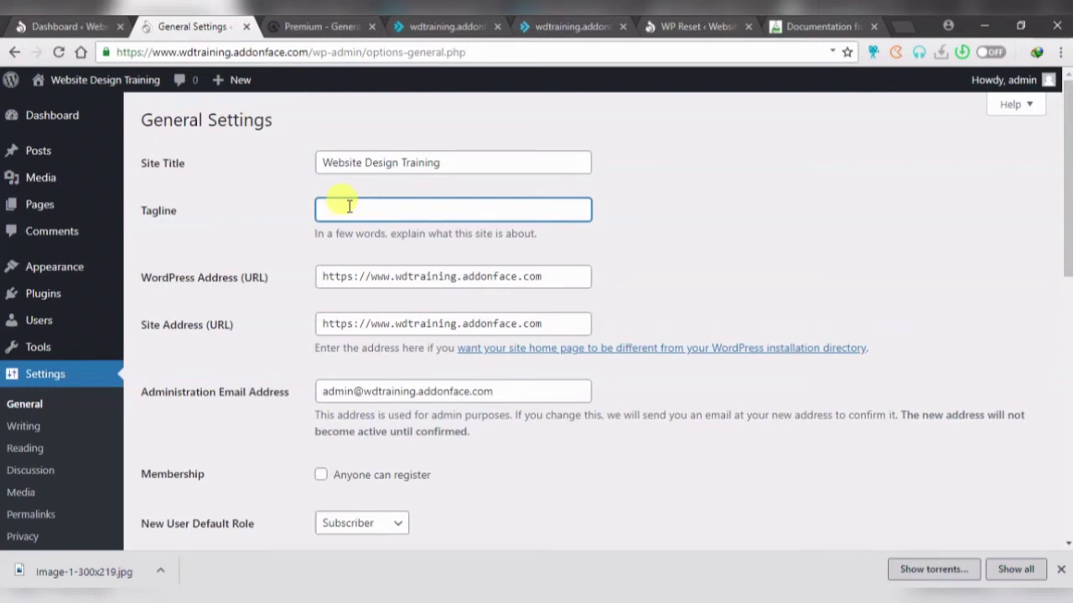
scroll(345, 211, "down", 2)
scroll(343, 281, "up", 1)
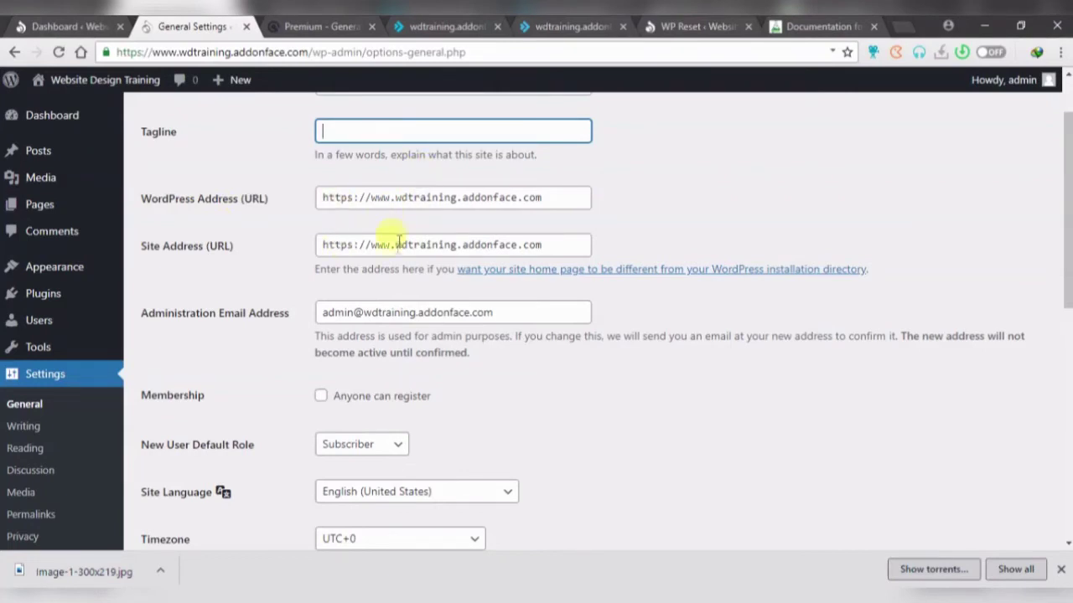
scroll(356, 315, "down", 1)
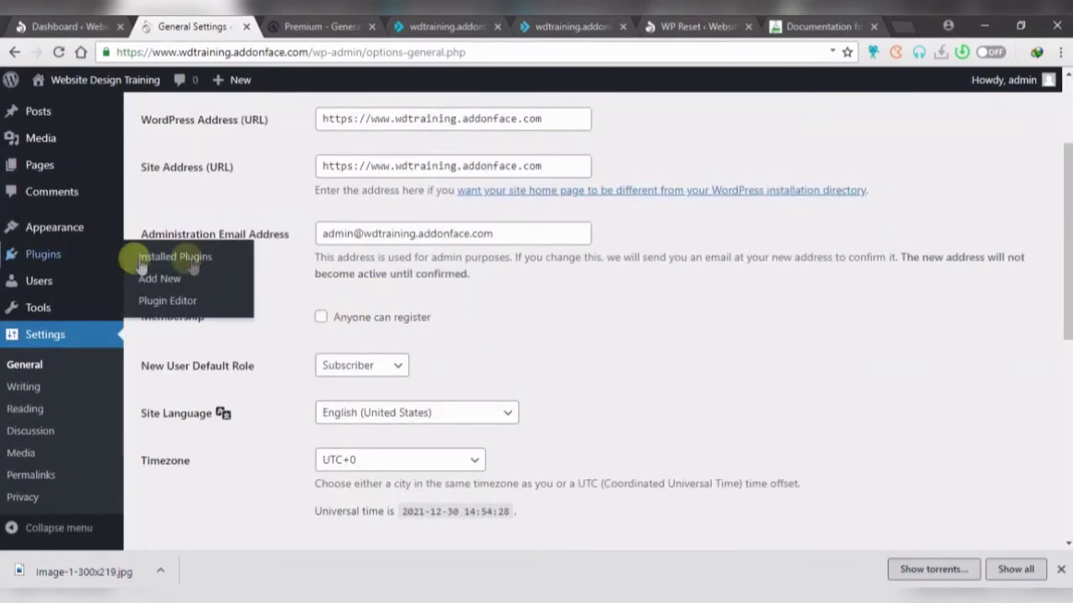
double_click(382, 234)
left_click(522, 352)
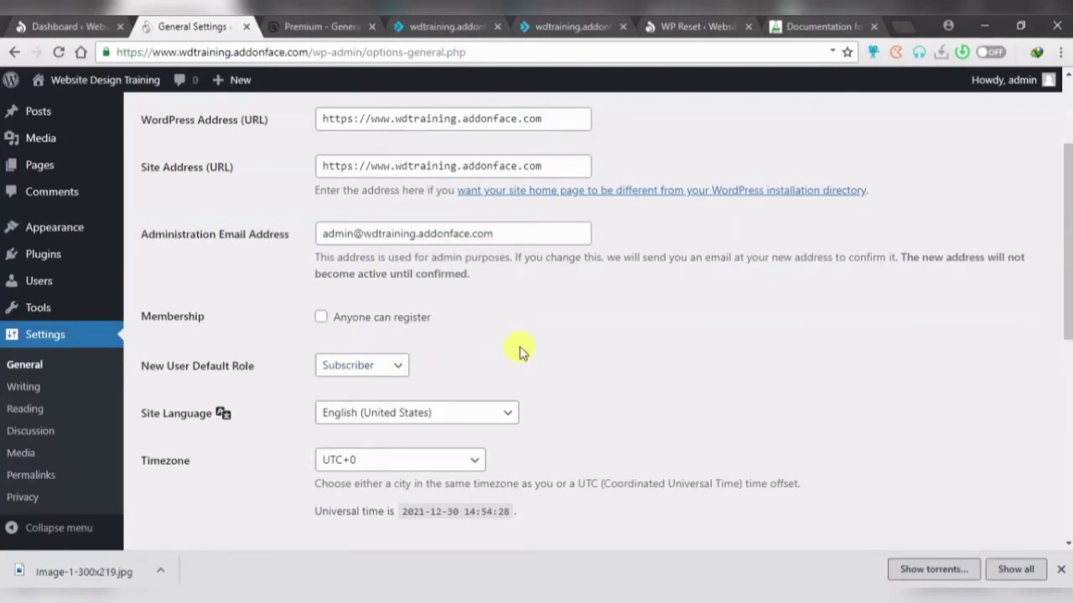
scroll(500, 364, "down", 4)
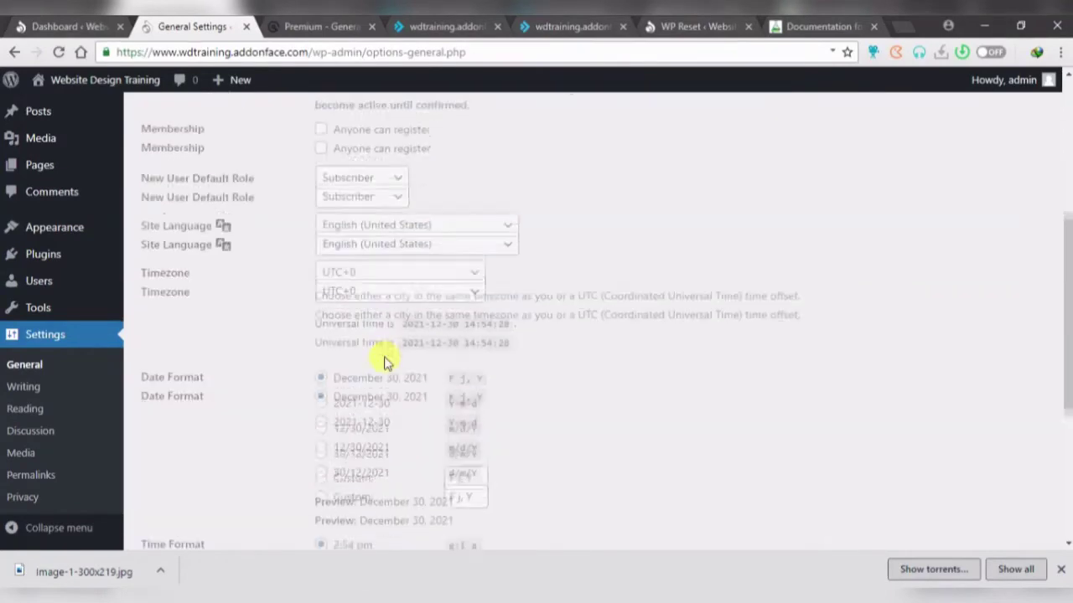
scroll(383, 369, "up", 4)
scroll(383, 361, "down", 6)
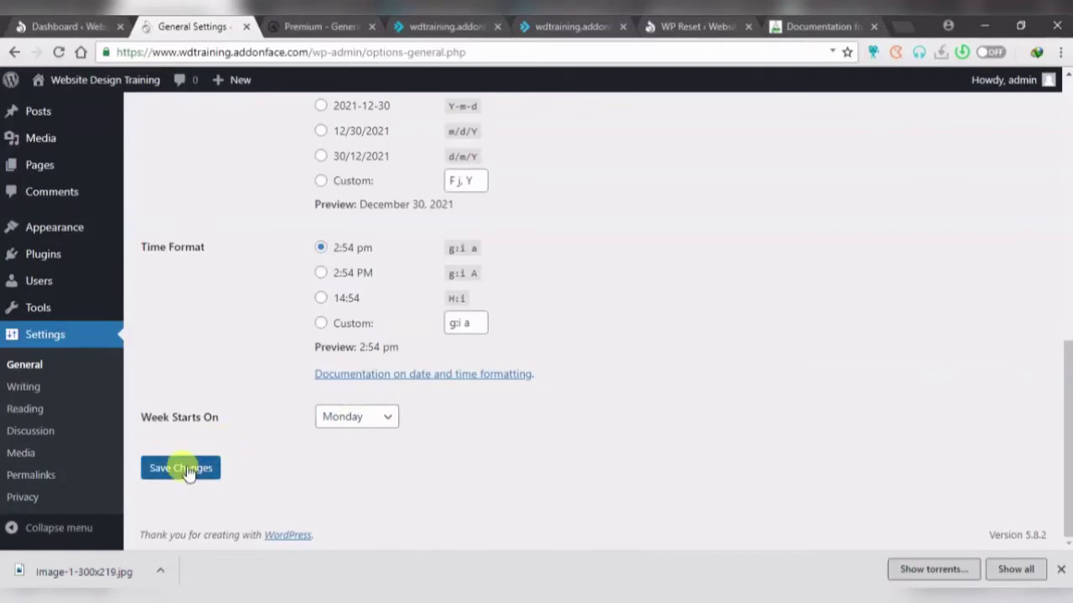
scroll(325, 430, "up", 2)
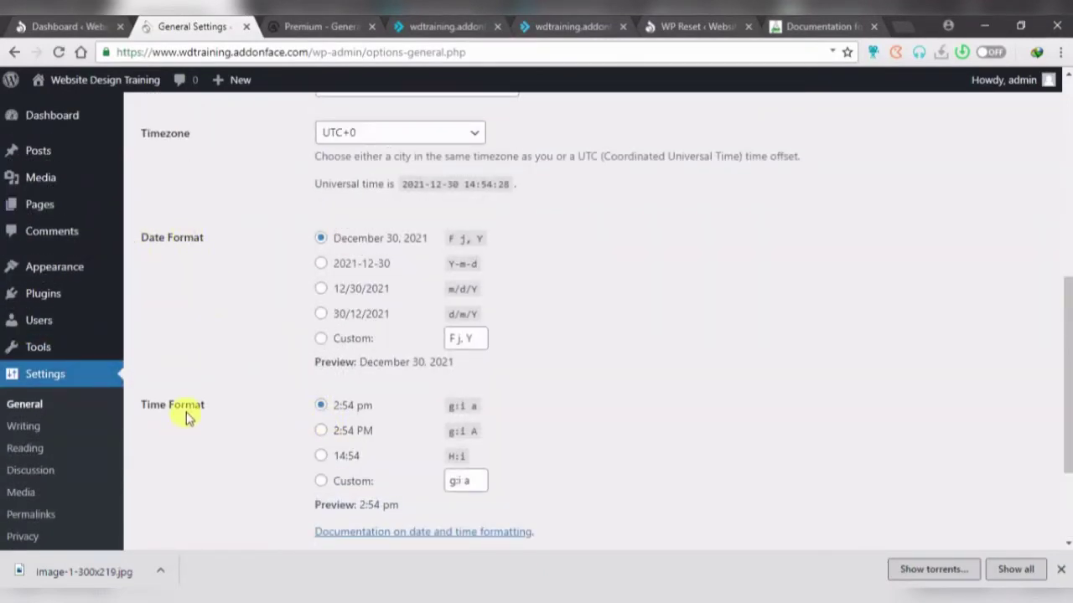
scroll(186, 416, "down", 2)
scroll(215, 383, "up", 4)
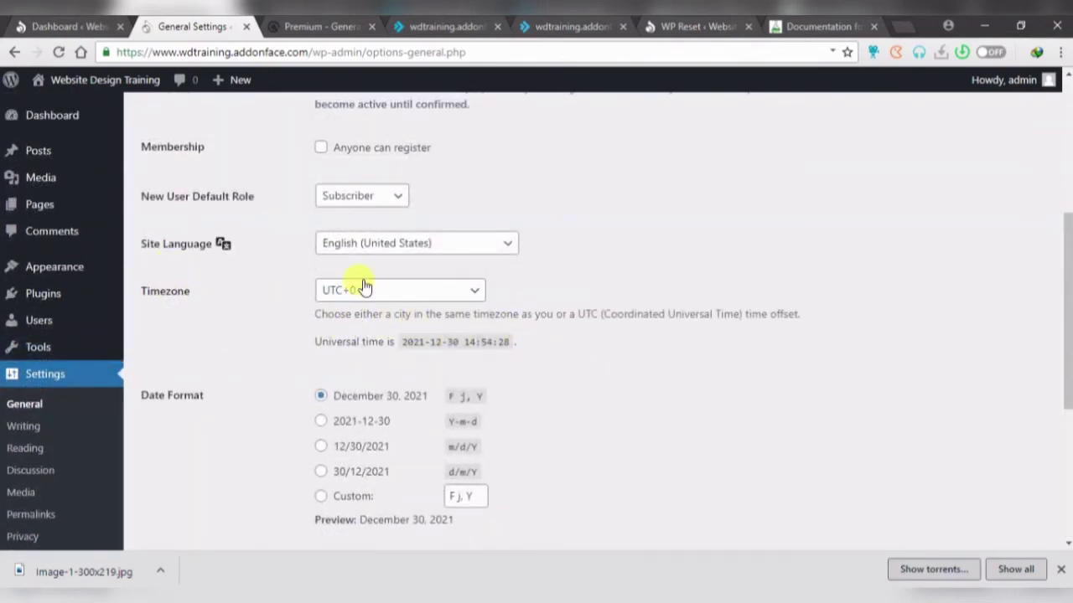
left_click(398, 285)
scroll(385, 528, "up", 8)
scroll(401, 516, "up", 6)
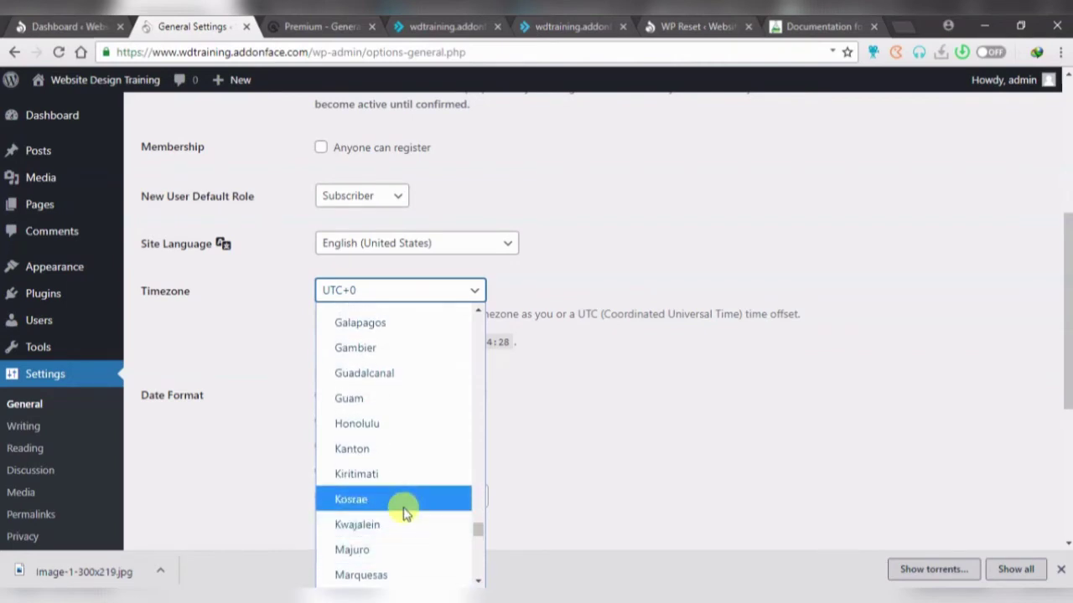
left_click(811, 217)
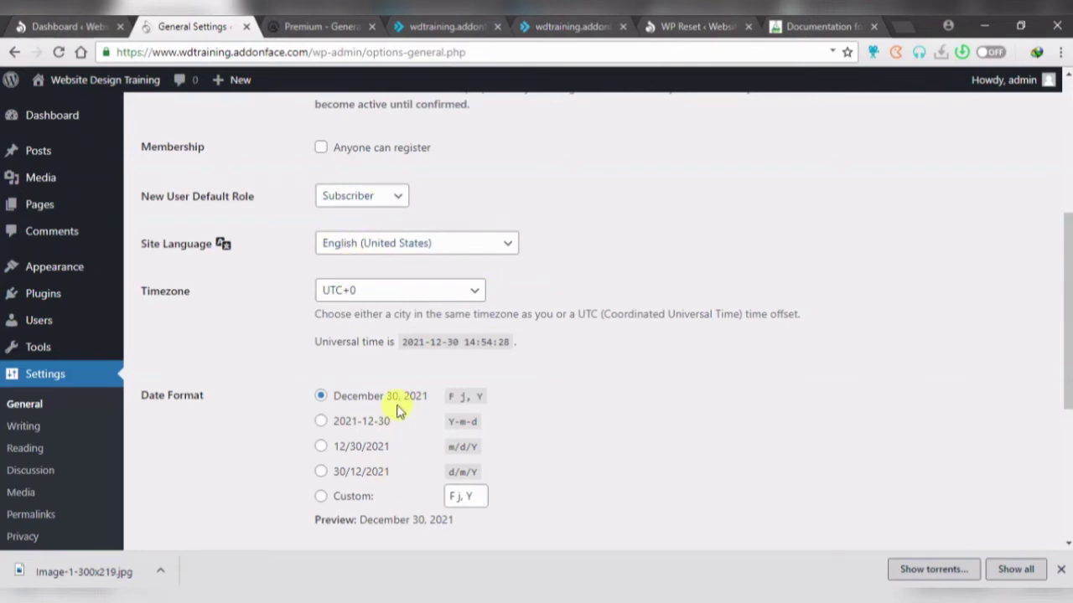
scroll(393, 419, "down", 2)
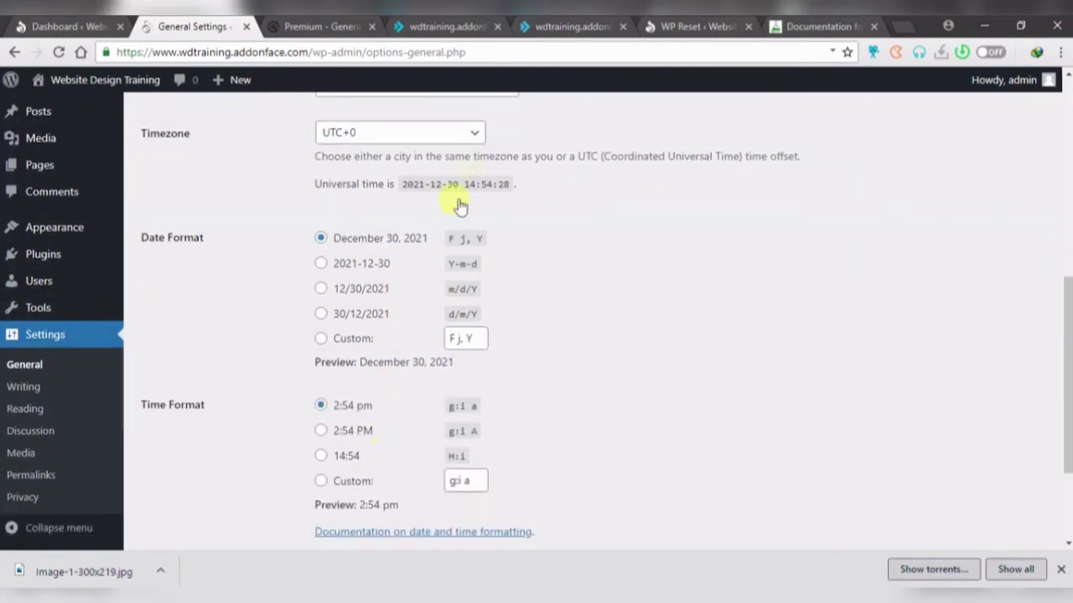
scroll(574, 438, "up", 7)
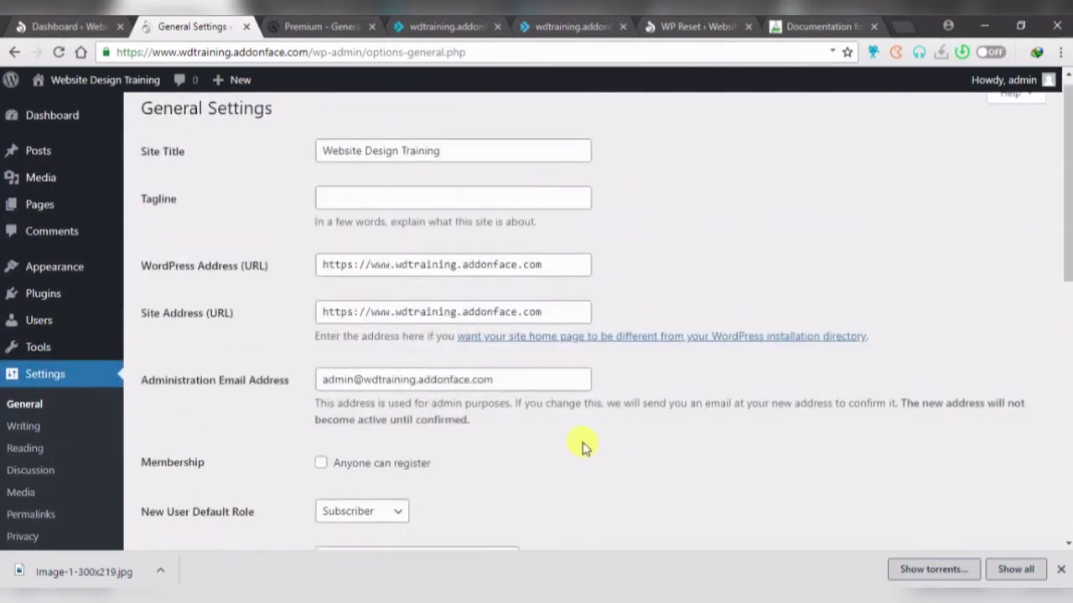
scroll(581, 445, "down", 7)
scroll(593, 455, "down", 2)
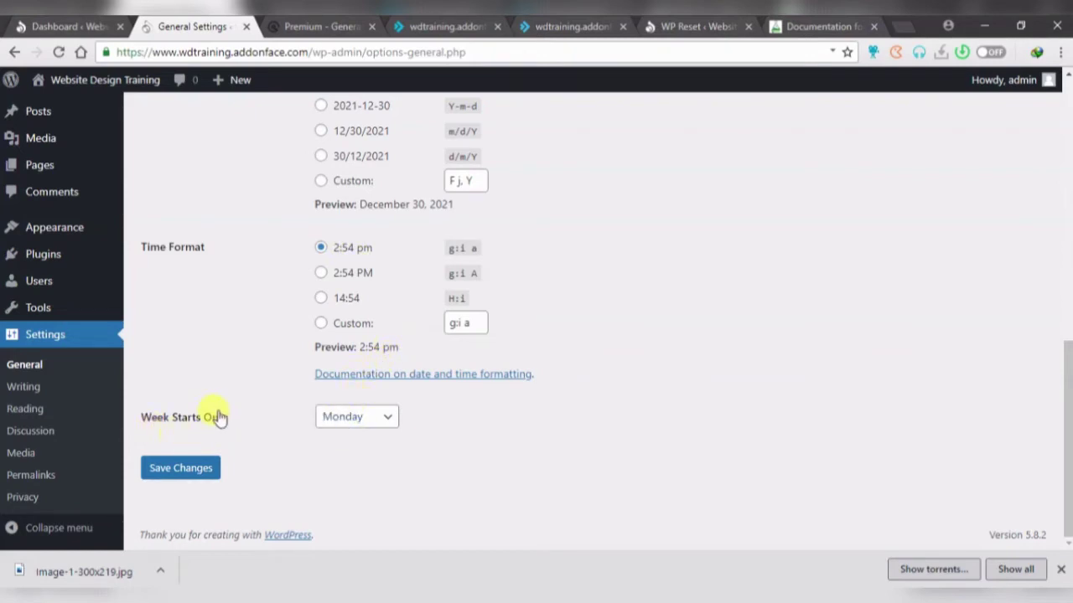
left_click(371, 428)
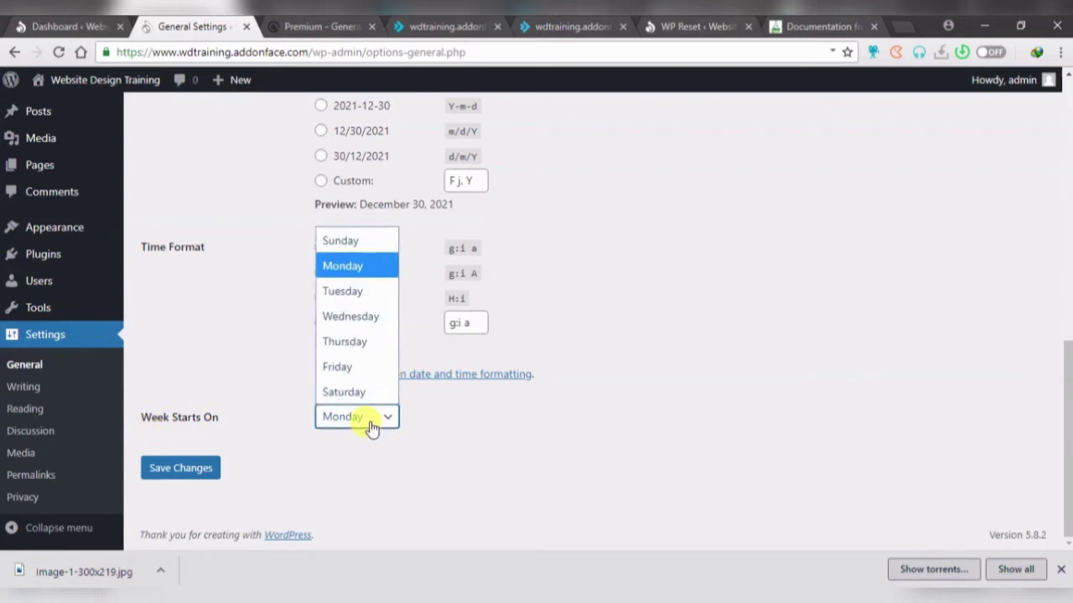
left_click(442, 445)
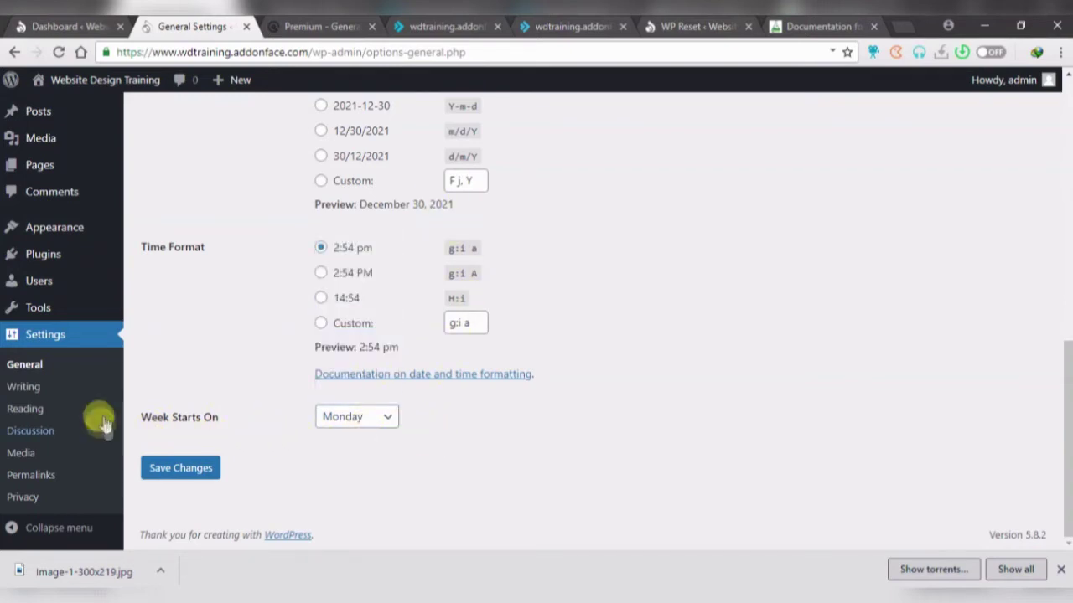
left_click(20, 390)
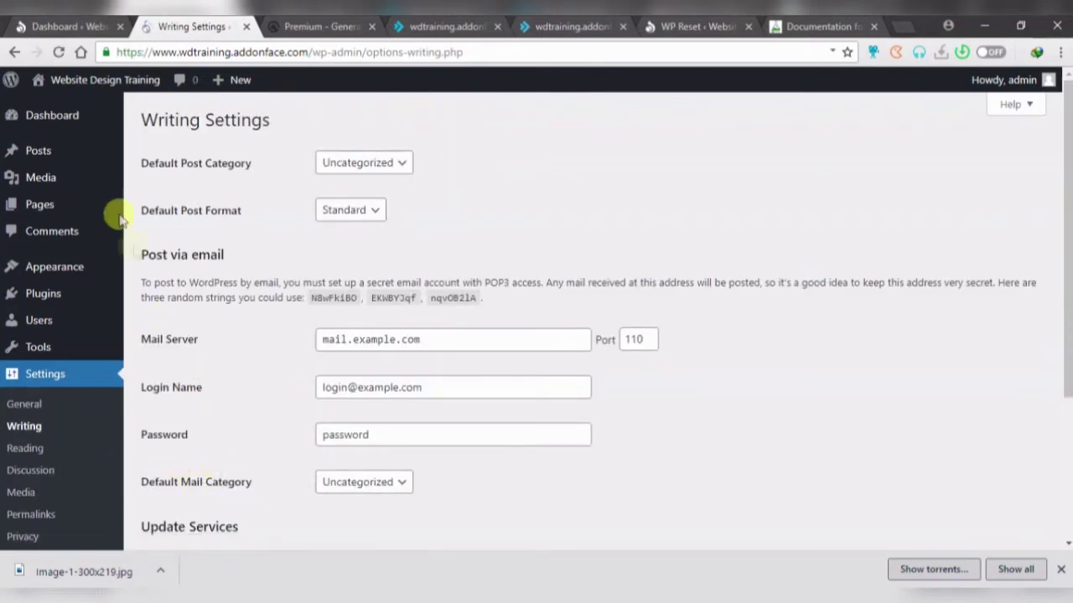
left_click(15, 52)
scroll(625, 461, "up", 2)
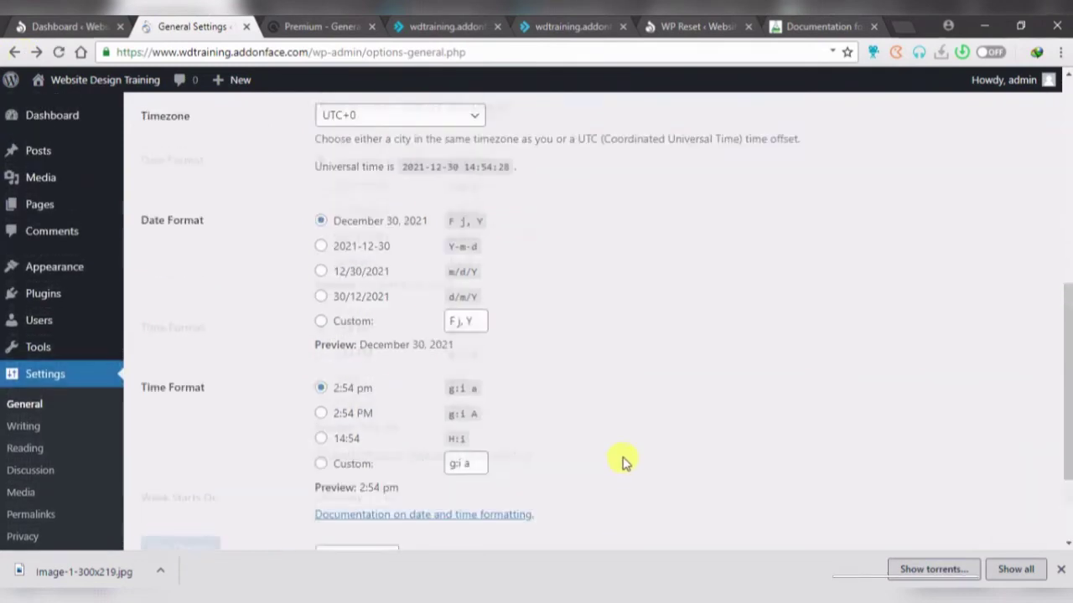
scroll(625, 461, "up", 6)
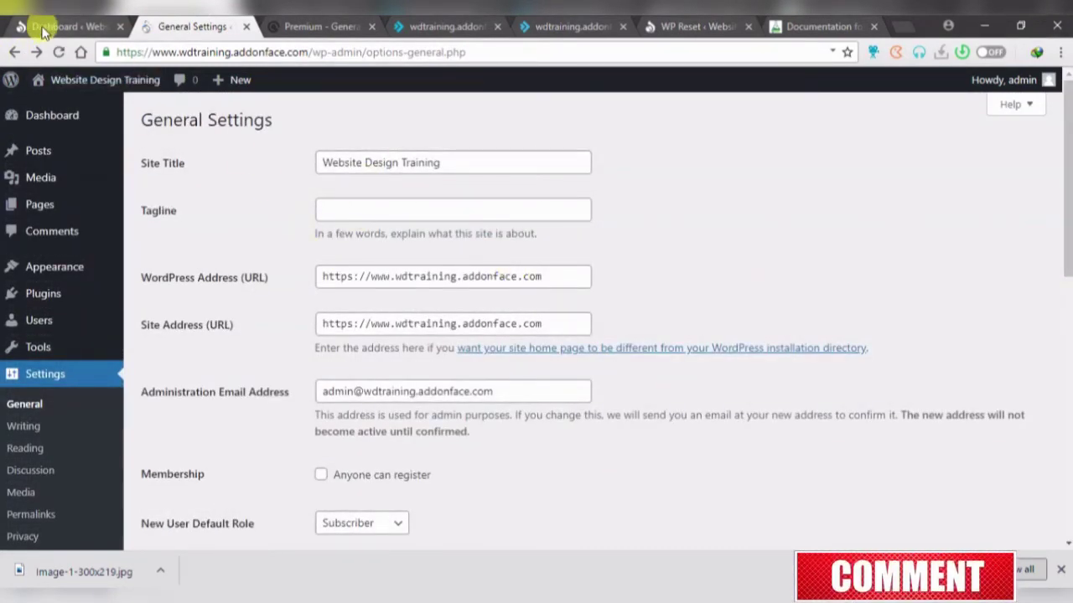
- Review Writing settings, keeping Uncategorized and Standard defaults, then open Reading settings
left_click(36, 52)
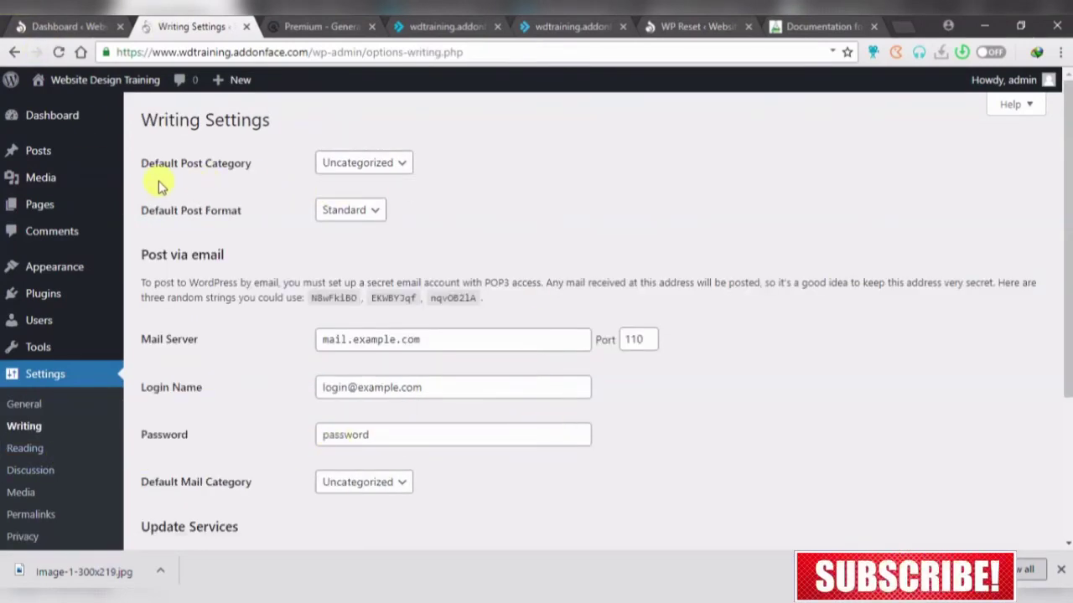
left_click(325, 162)
left_click(347, 189)
left_click(347, 211)
left_click(349, 211)
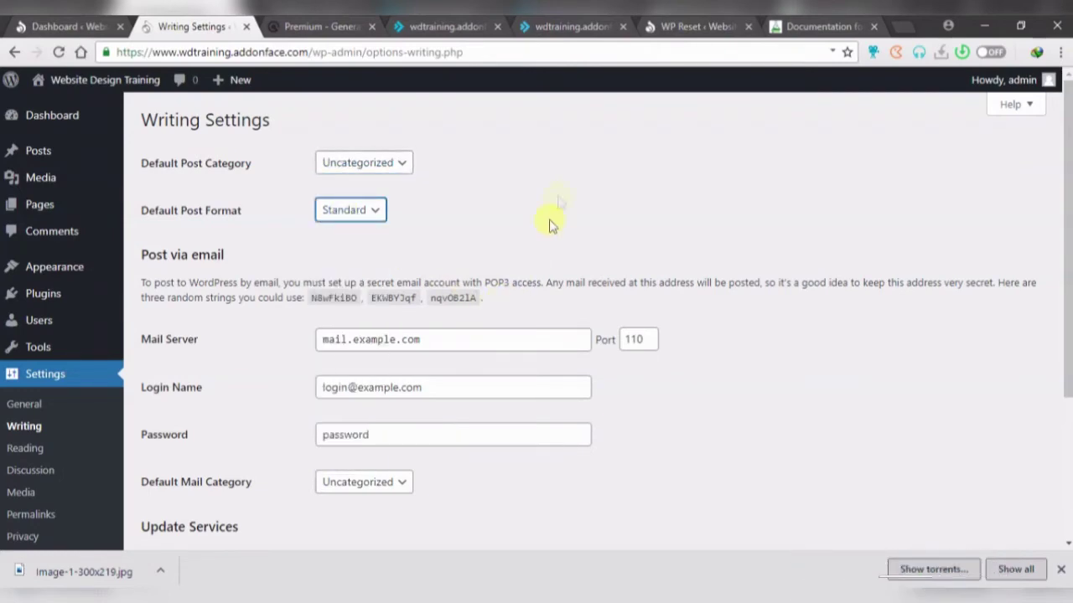
scroll(569, 283, "down", 3)
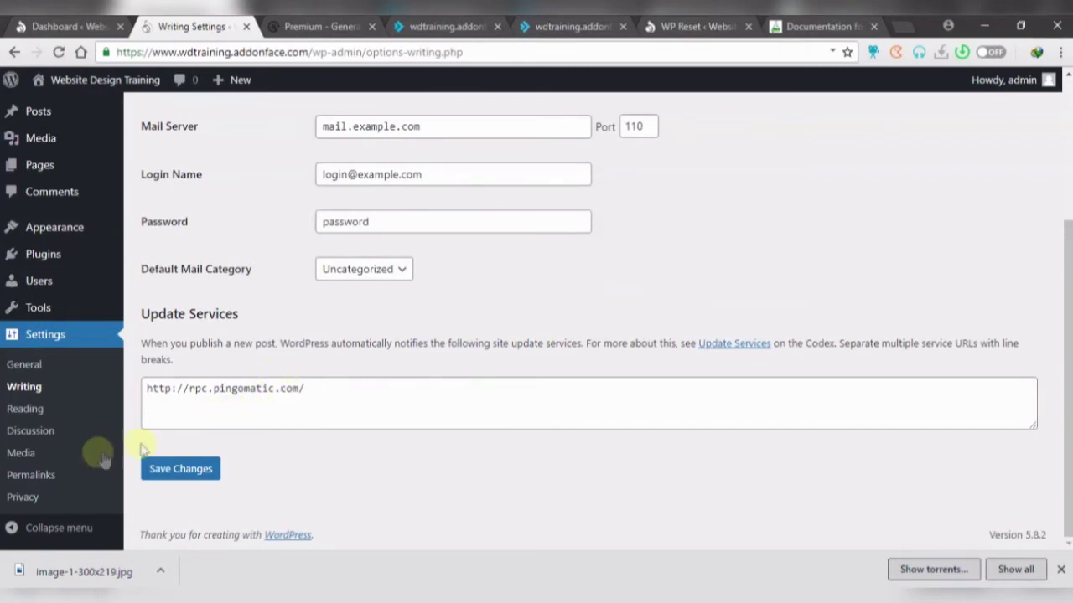
left_click(30, 412)
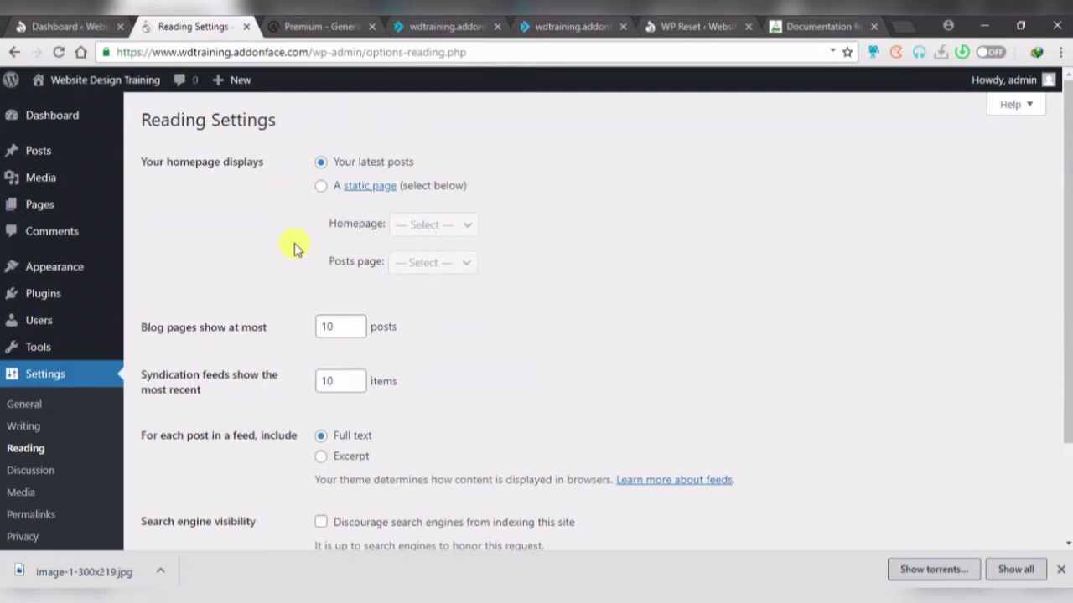
- Look over Reading settings (latest posts, 10 per page), then open Discussion settings
scroll(477, 327, "down", 3)
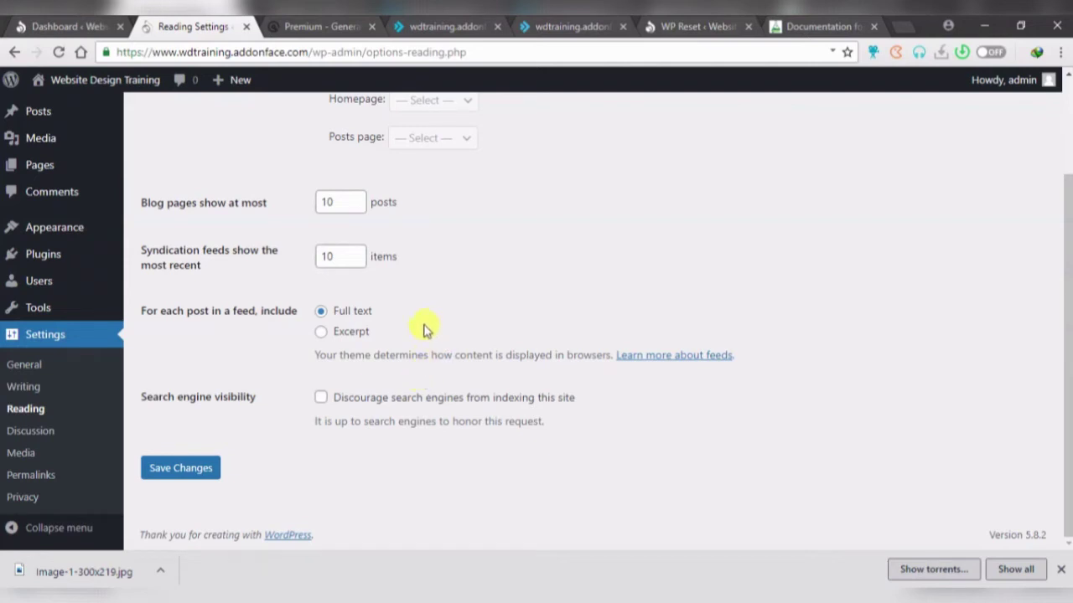
left_click(26, 439)
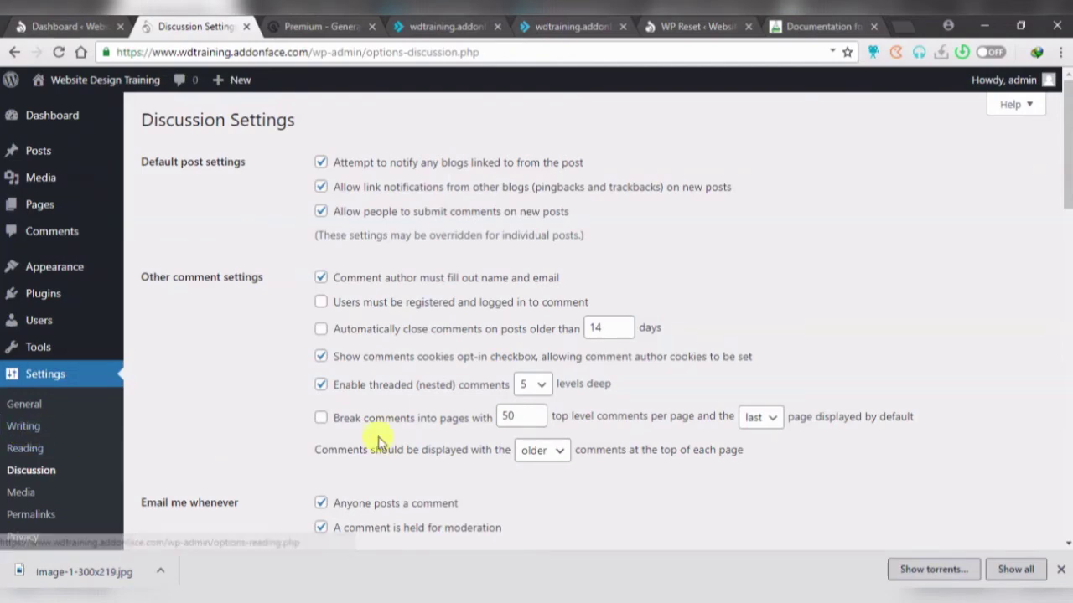
- Disable the 'Anyone posts a comment' email notification, then go to Media settings
scroll(383, 436, "down", 2)
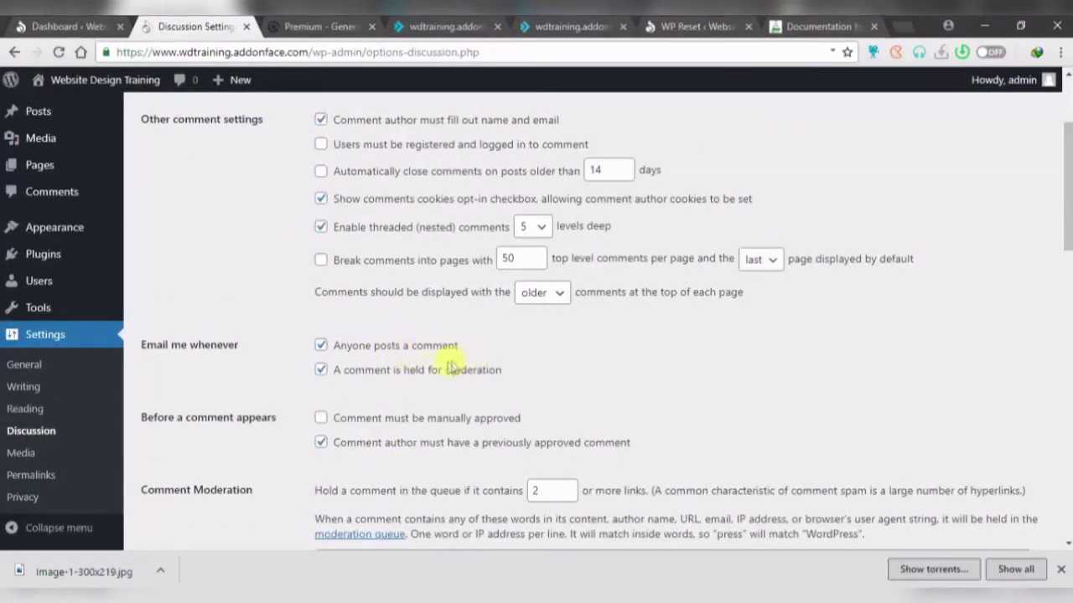
left_click(324, 371)
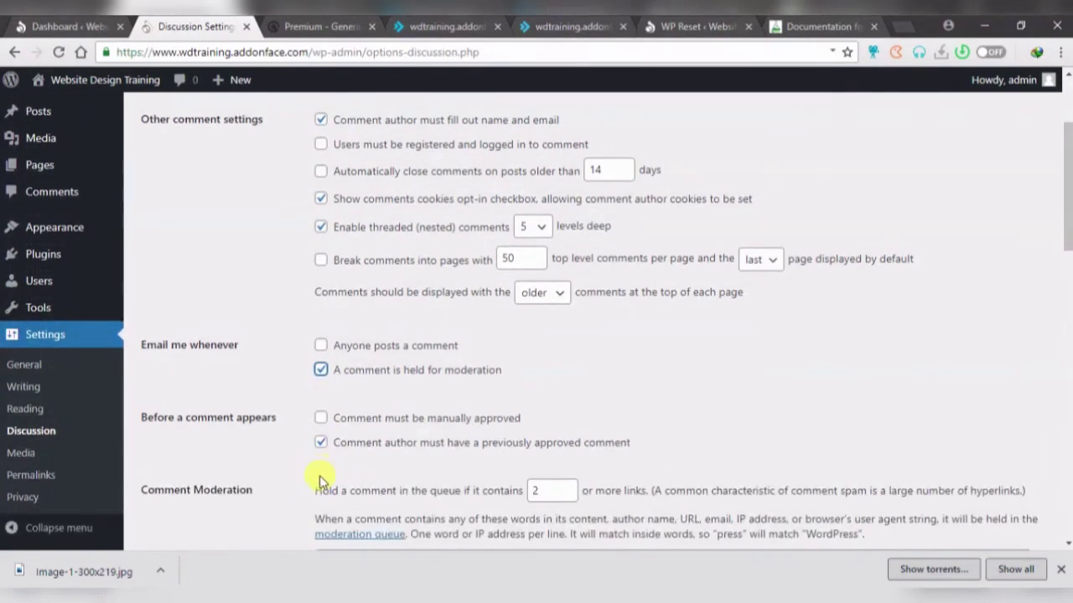
scroll(319, 479, "down", 3)
scroll(331, 494, "up", 5)
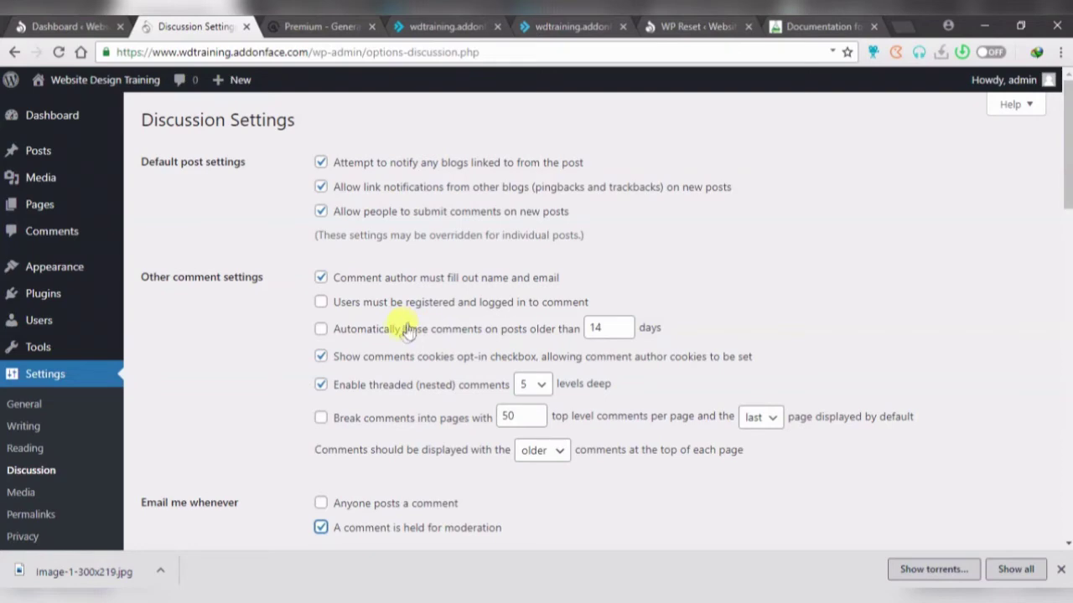
scroll(193, 427, "down", 2)
left_click(34, 454)
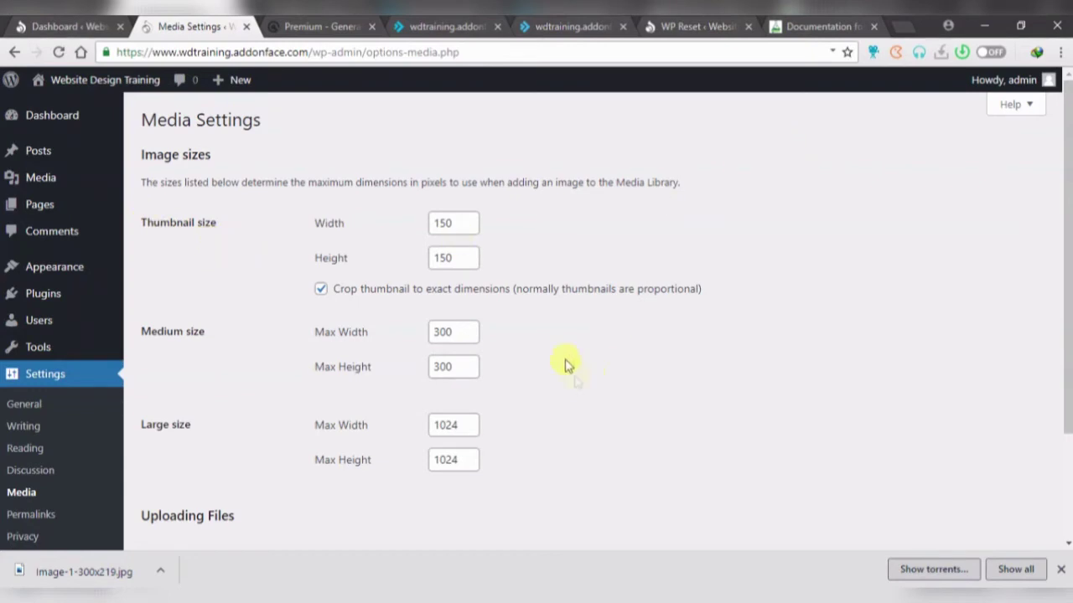
- Look over the Permalinks settings, then return to the Pages list via the sidebar
scroll(411, 399, "down", 1)
scroll(411, 399, "down", 2)
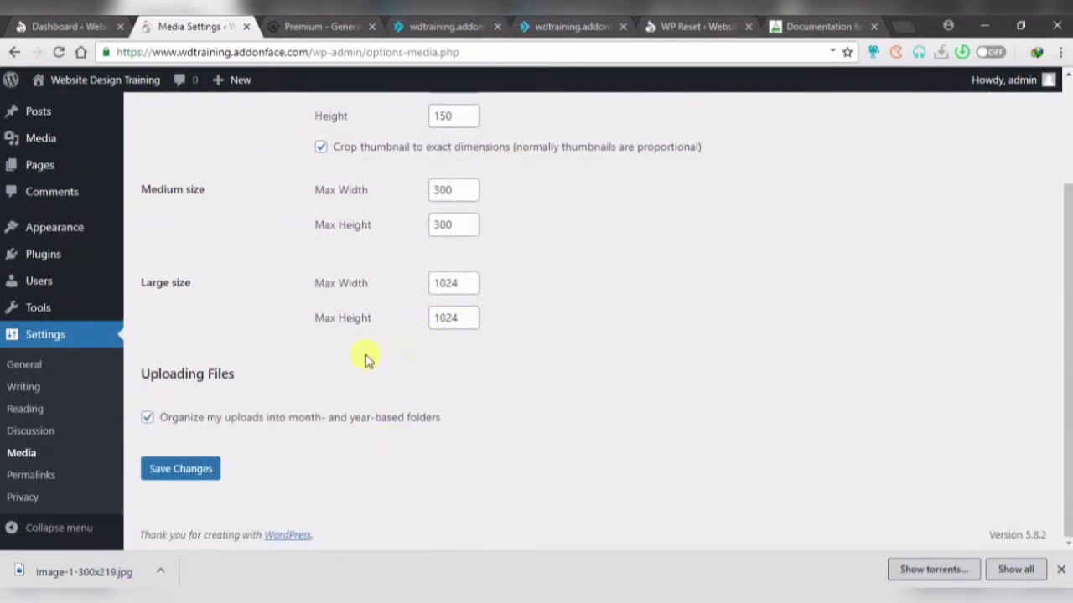
left_click(42, 483)
scroll(179, 431, "up", 1)
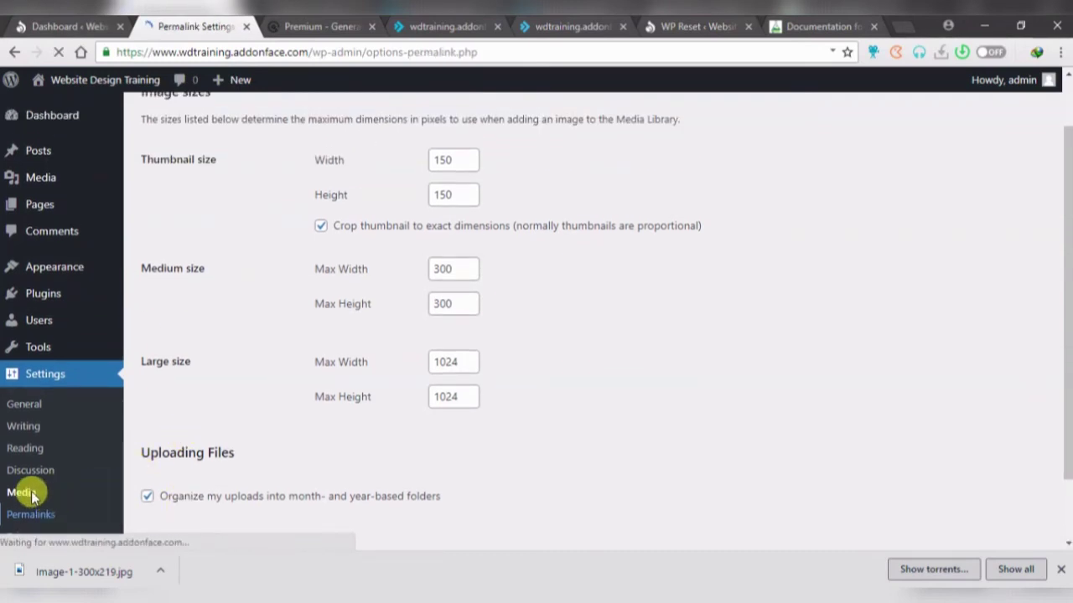
scroll(25, 494, "down", 5)
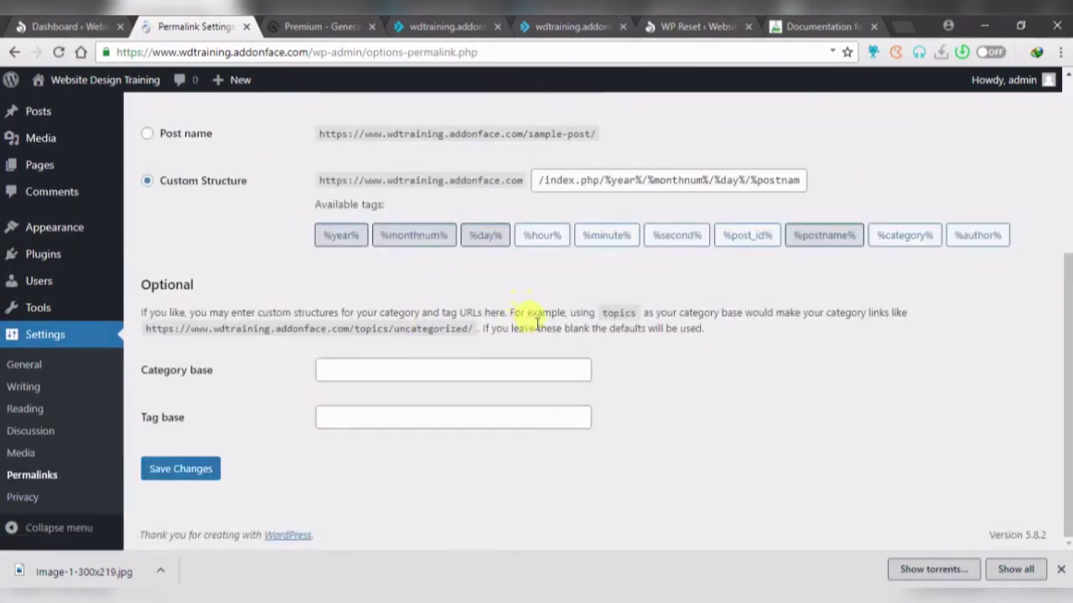
scroll(519, 316, "up", 4)
scroll(495, 374, "down", 1)
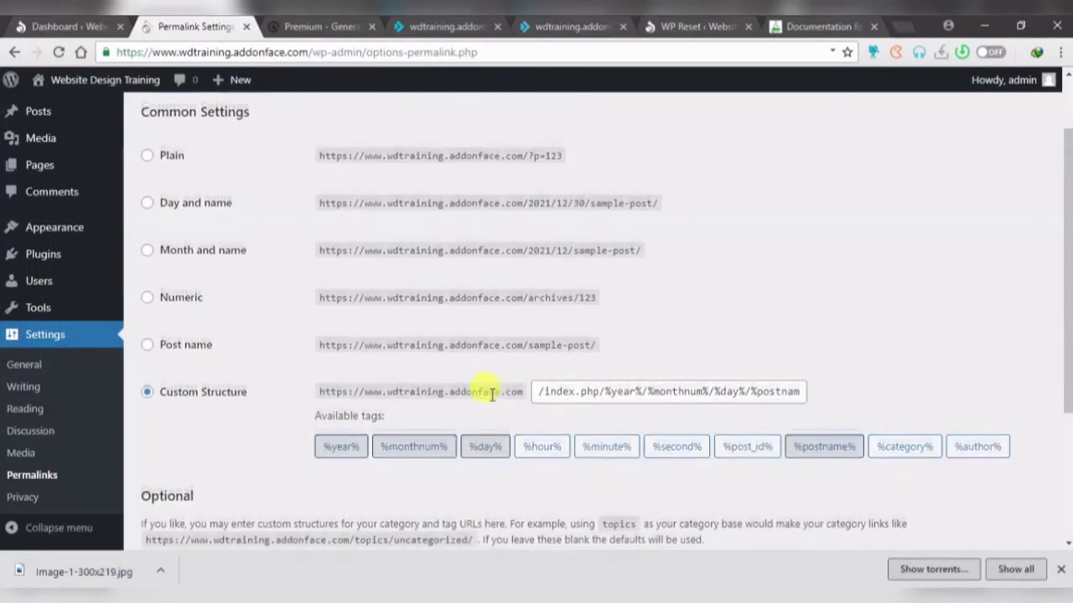
scroll(492, 395, "down", 1)
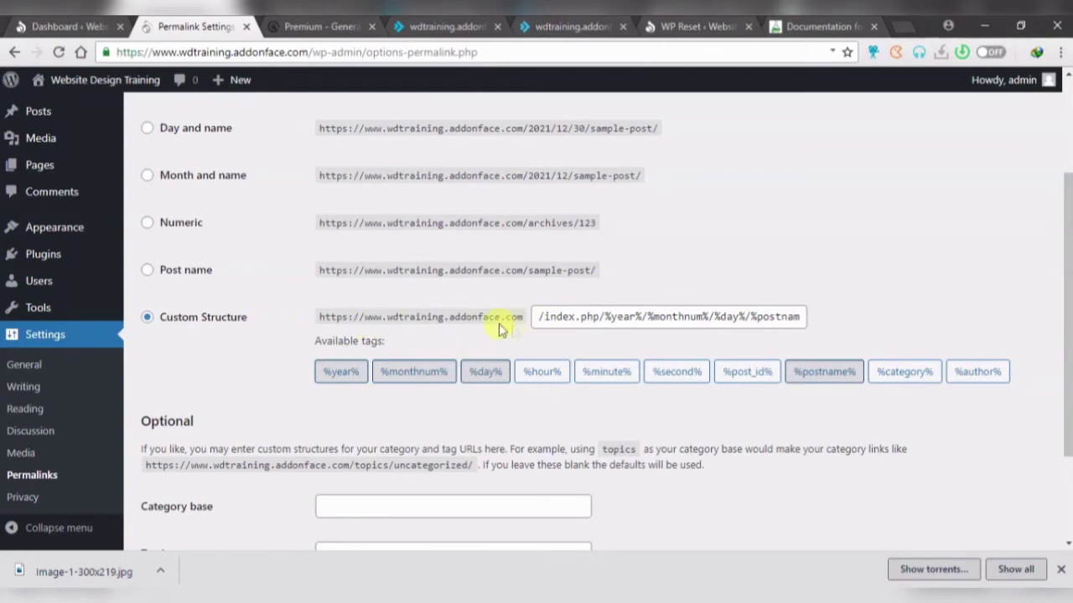
mouse_move(11, 172)
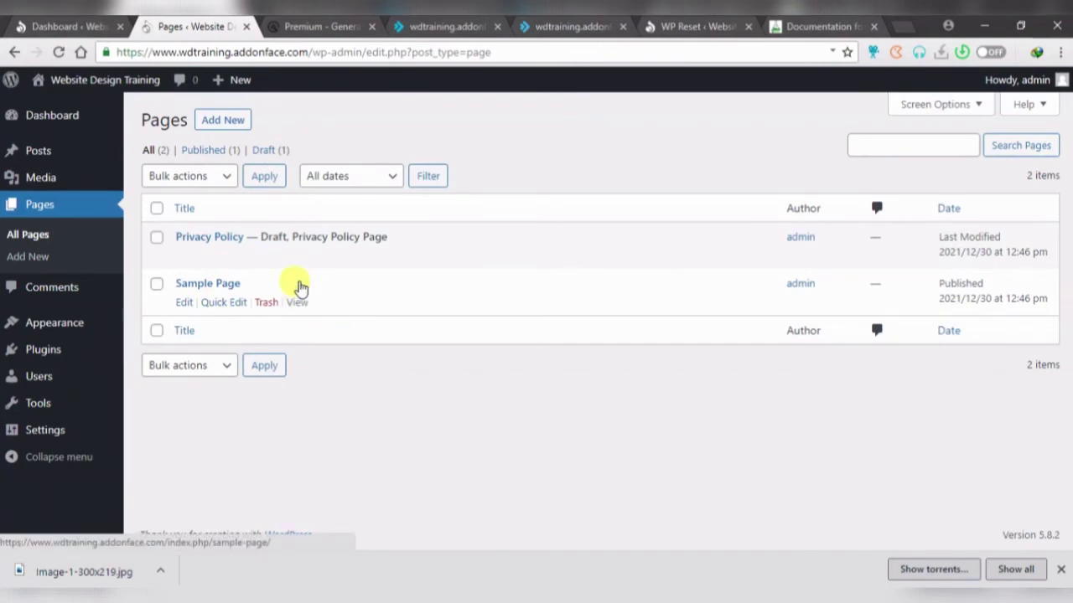
- Start a new page and expand its Permalink settings panel
left_click(216, 122)
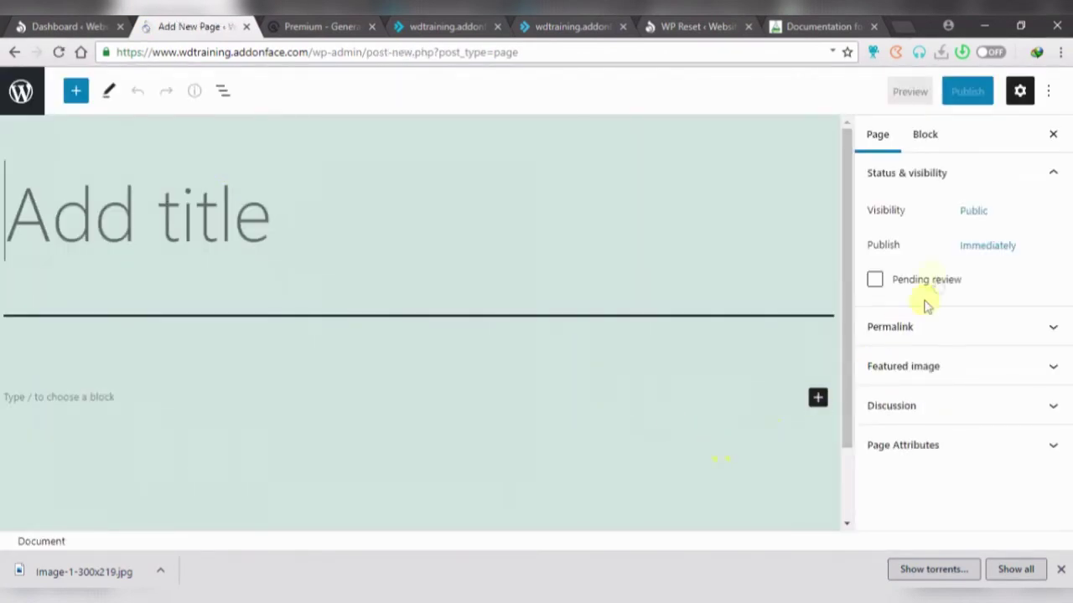
left_click(890, 327)
scroll(921, 339, "down", 1)
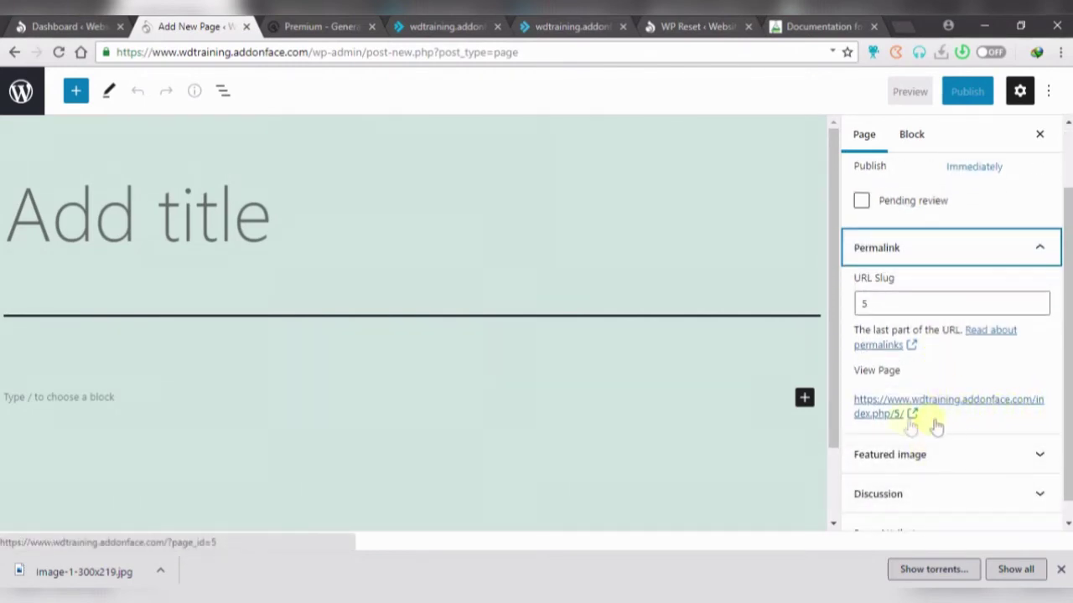
left_click(304, 244)
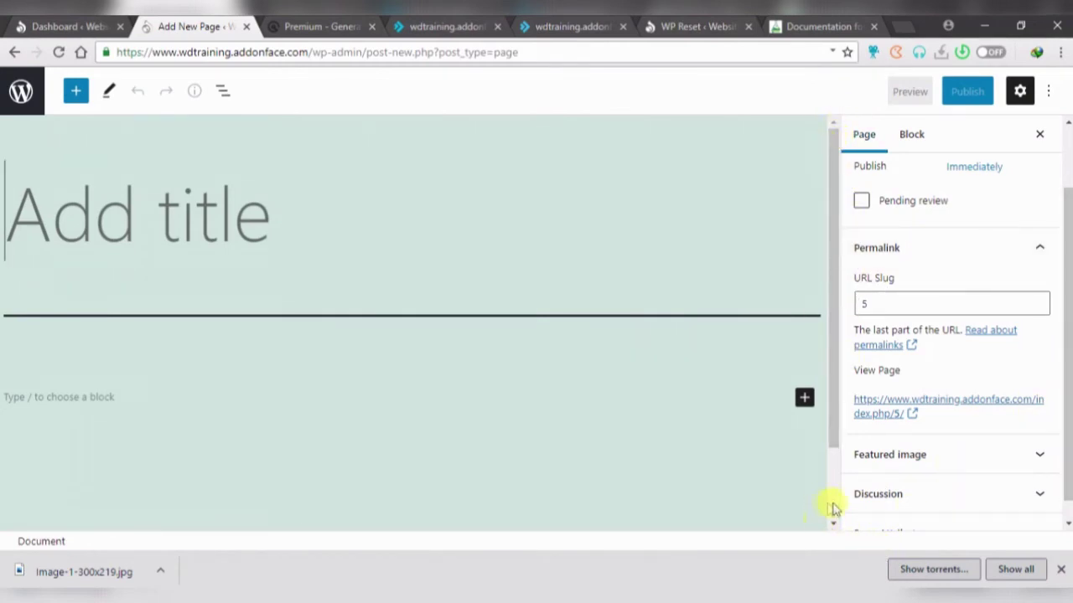
scroll(1061, 227, "up", 2)
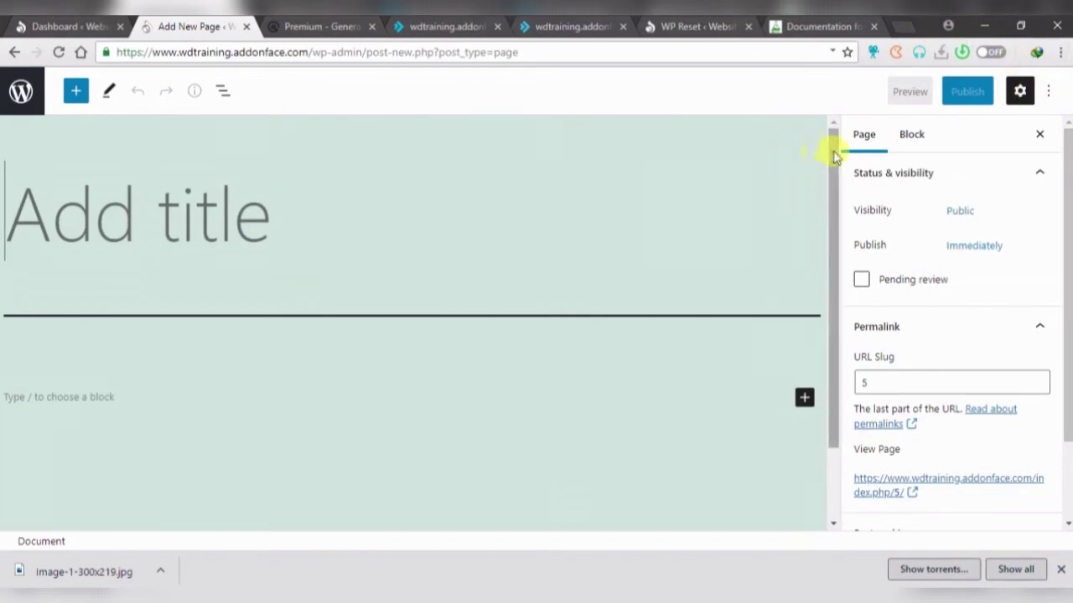
scroll(886, 350, "down", 1)
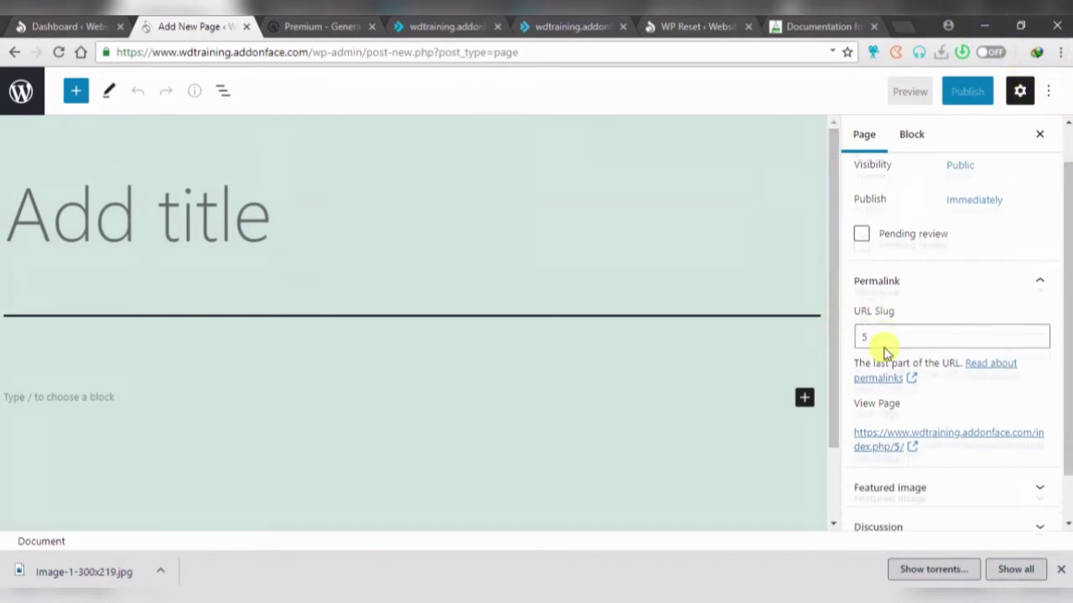
scroll(886, 350, "down", 1)
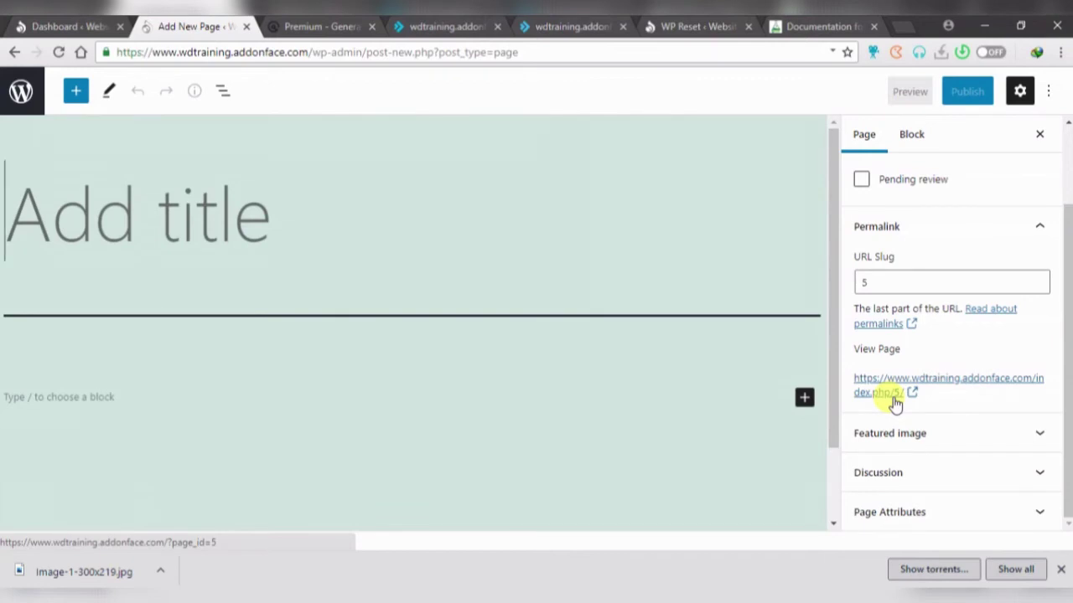
- Open the page's View Page link in a new tab and inspect its page-id URL, which shows Nothing here
left_click(893, 392)
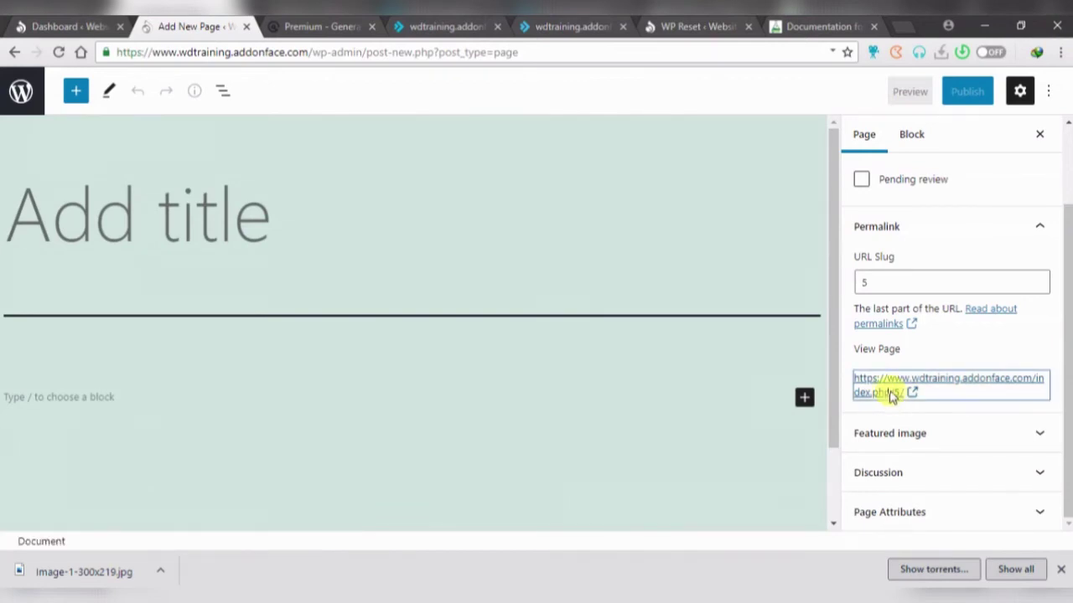
left_click(888, 391)
left_click_drag(370, 52, 312, 46)
left_click(324, 50)
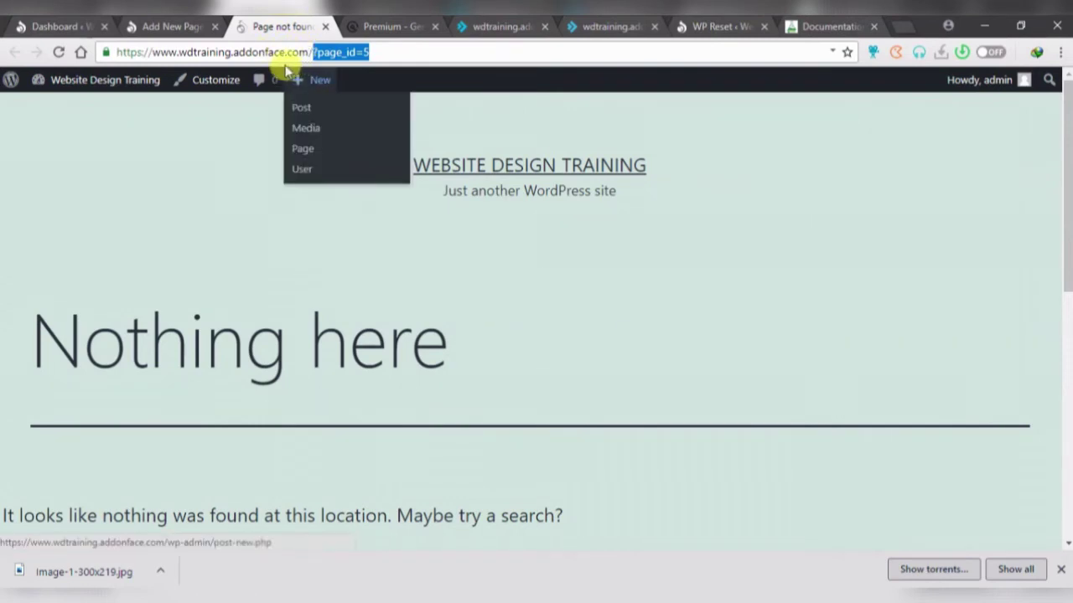
- Leave the new page editor and go back to the Pages list
left_click(154, 23)
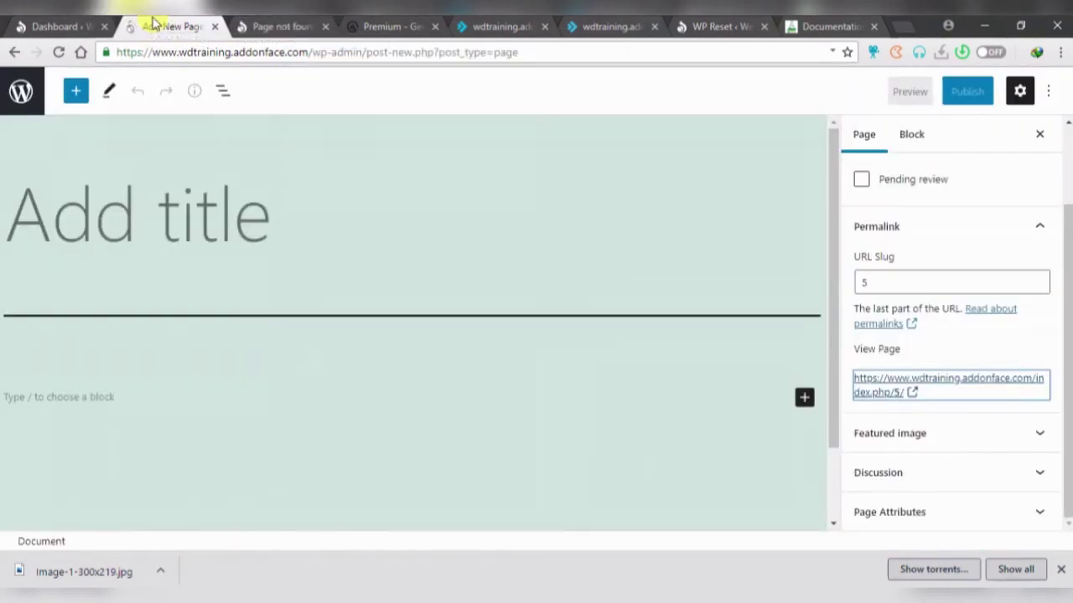
left_click(23, 95)
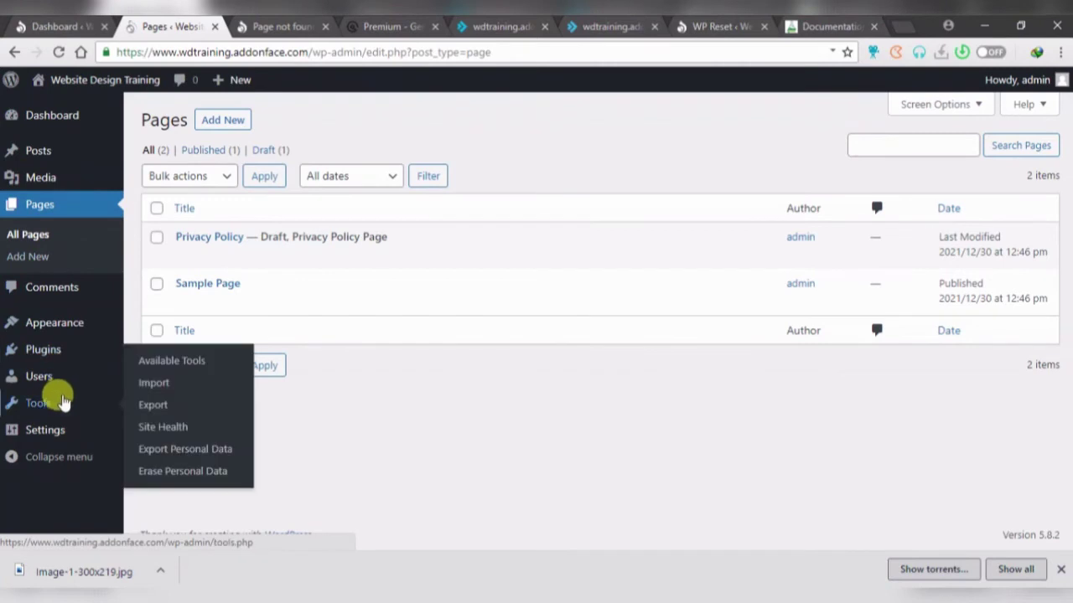
mouse_move(53, 436)
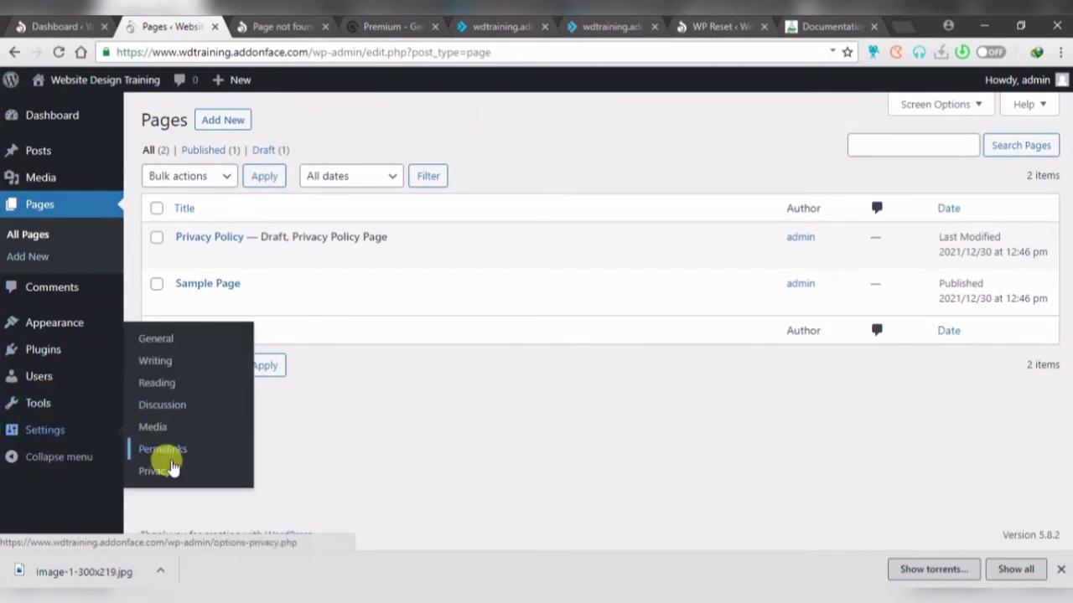
- Switch the permalink structure to Post name and save the changes
left_click(168, 449)
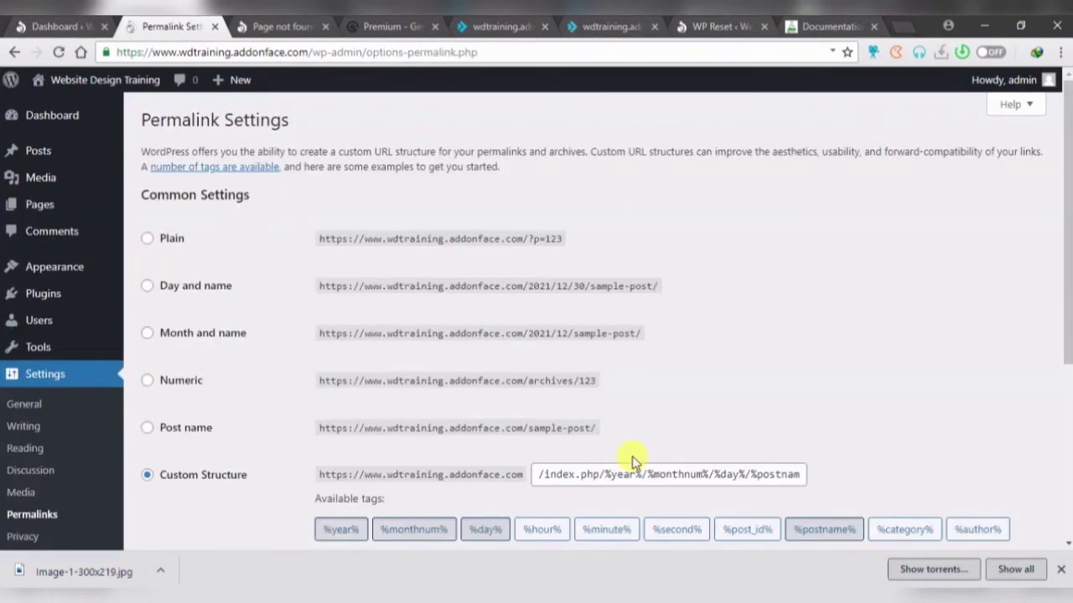
scroll(645, 428, "down", 3)
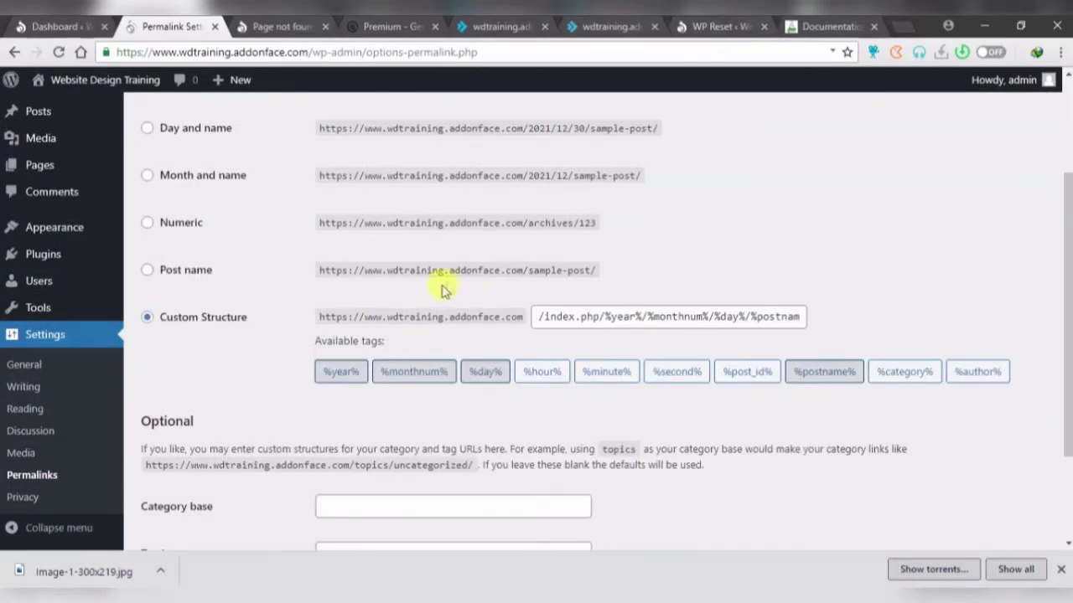
left_click(146, 270)
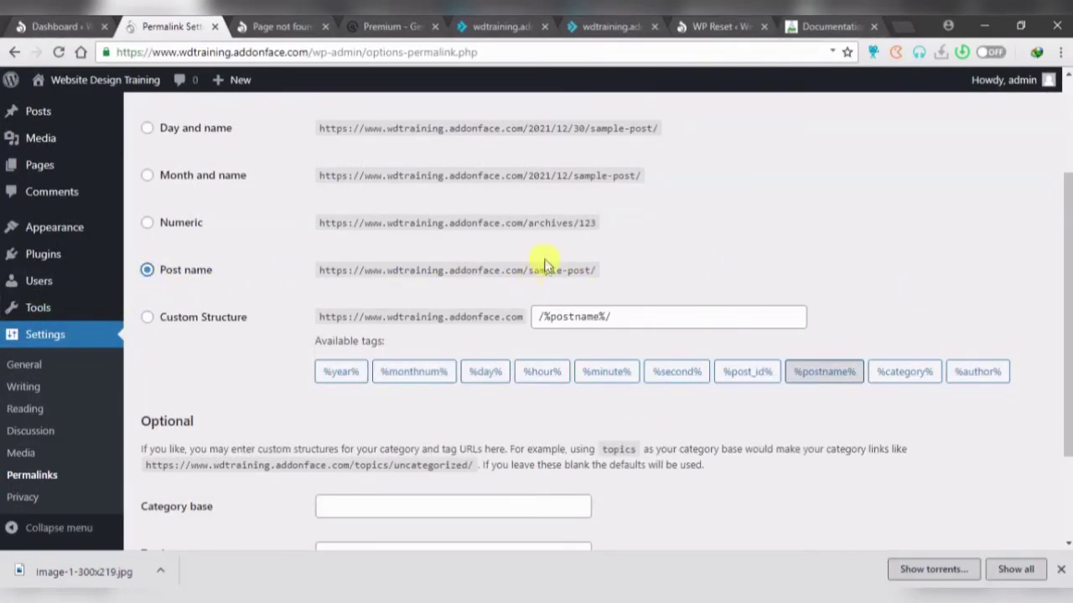
left_click_drag(529, 274, 590, 293)
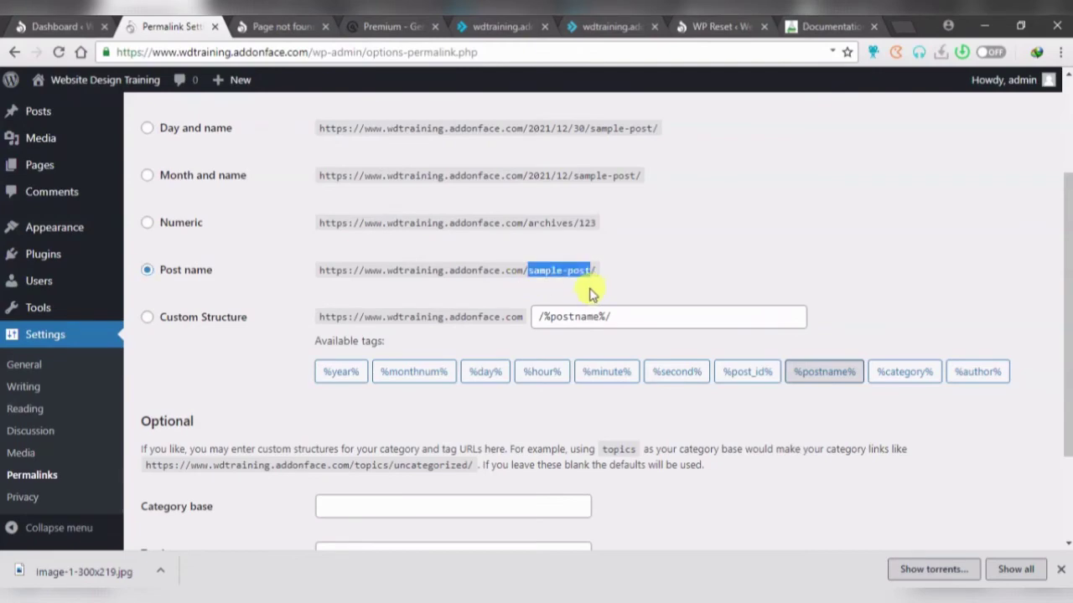
scroll(587, 319, "down", 2)
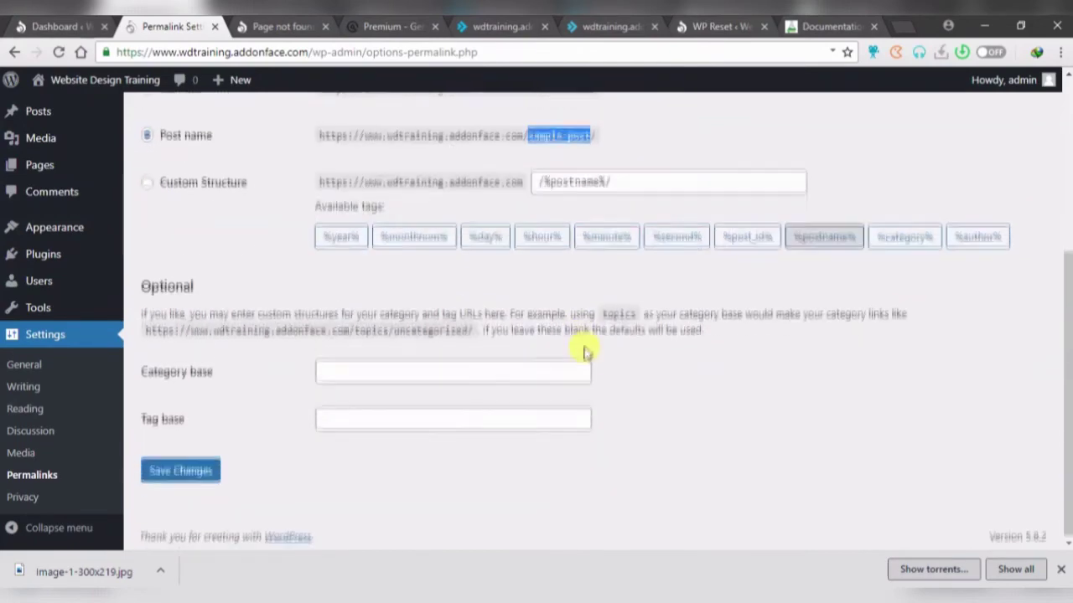
left_click(175, 471)
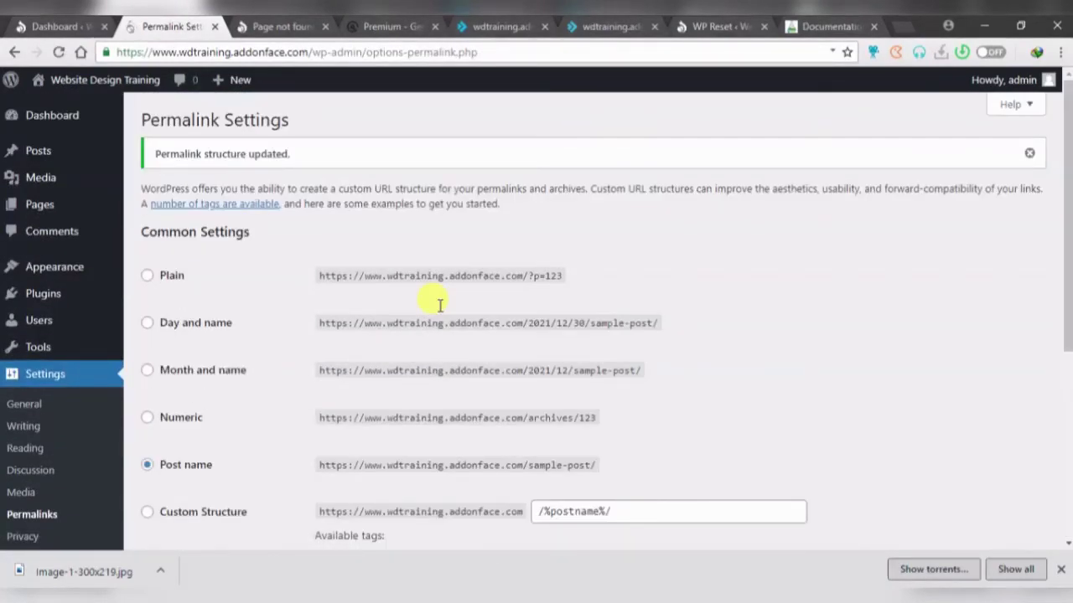
- Review the saved Permalinks settings page, then return to the Dashboard
scroll(439, 306, "down", 4)
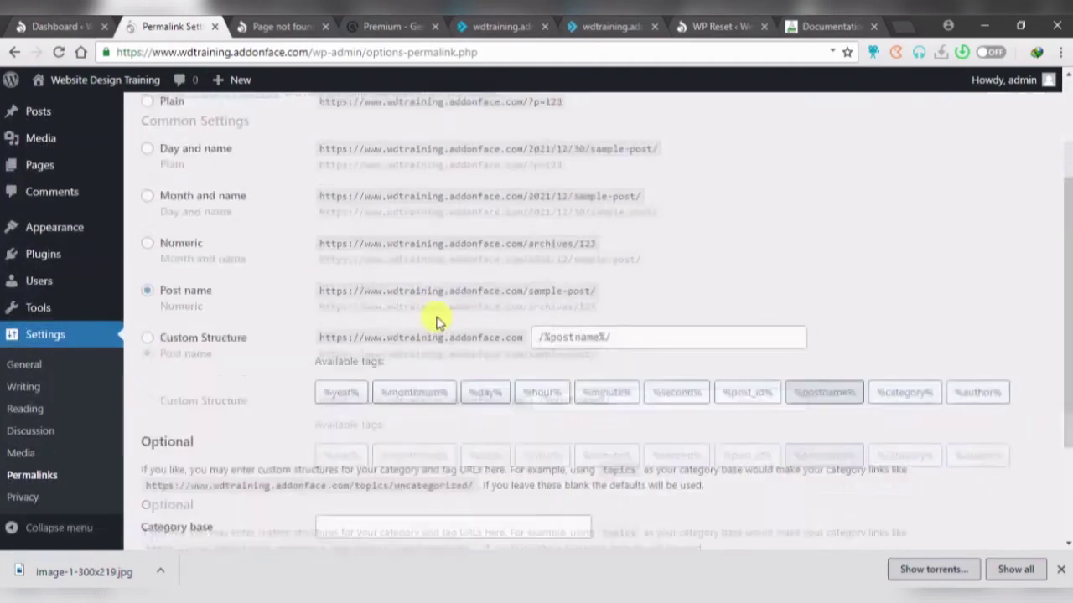
scroll(144, 423, "down", 2)
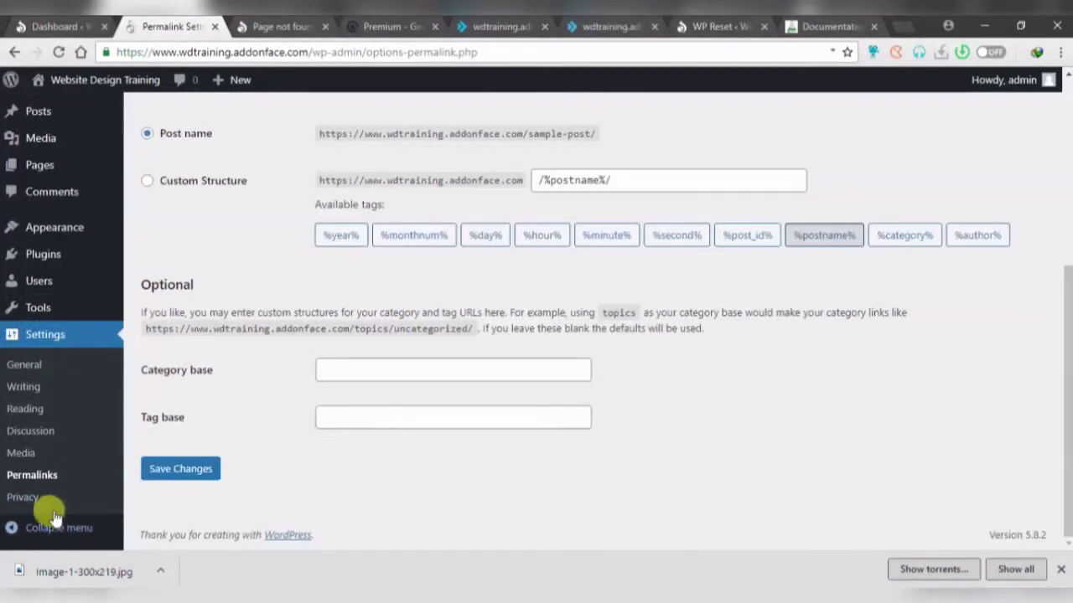
scroll(67, 503, "up", 4)
scroll(78, 501, "down", 1)
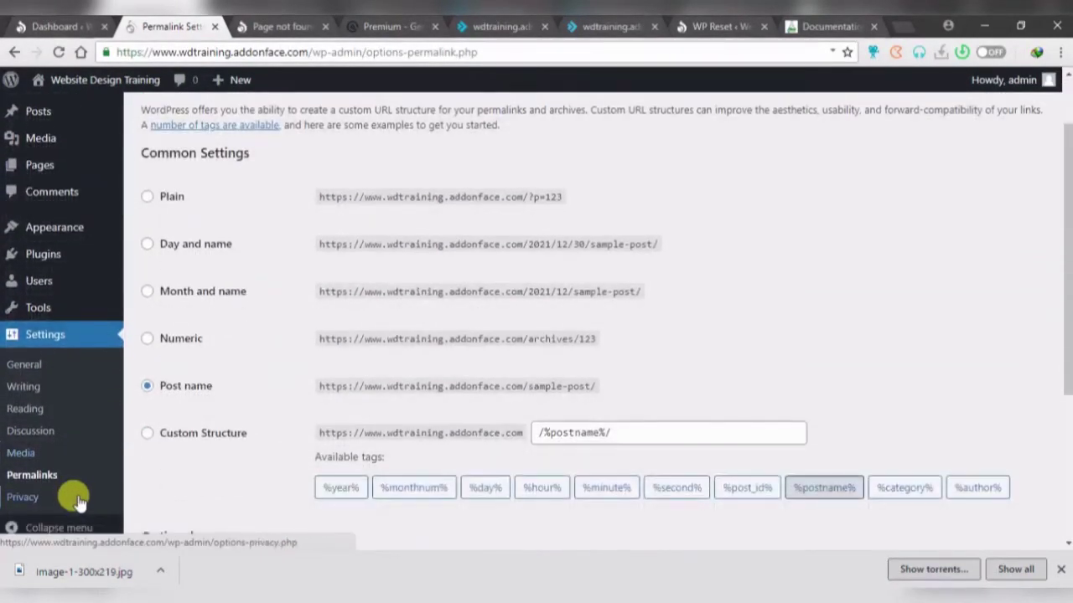
scroll(76, 500, "up", 1)
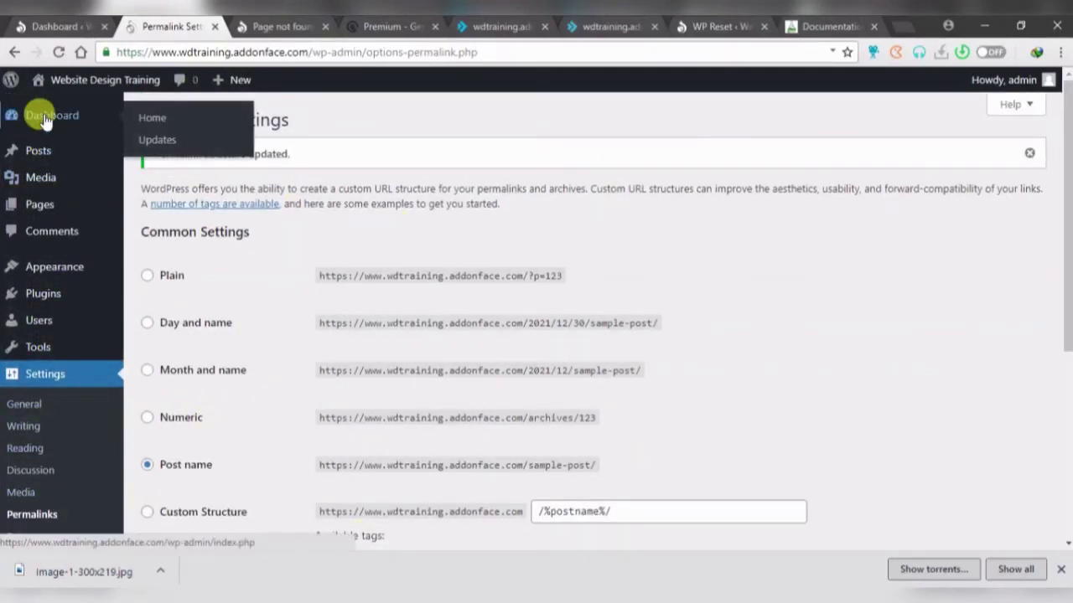
left_click(46, 119)
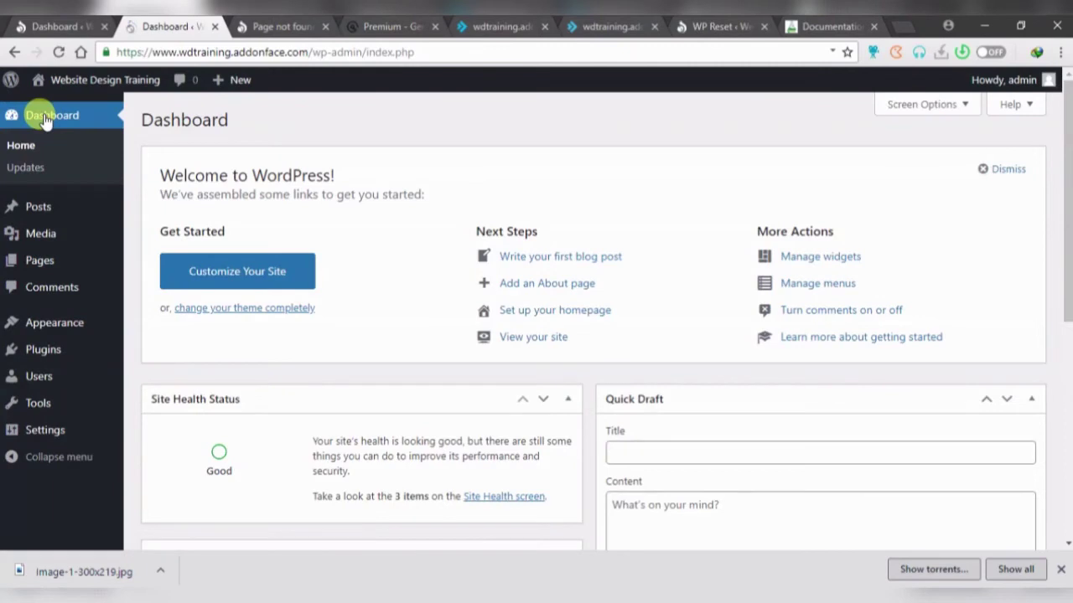
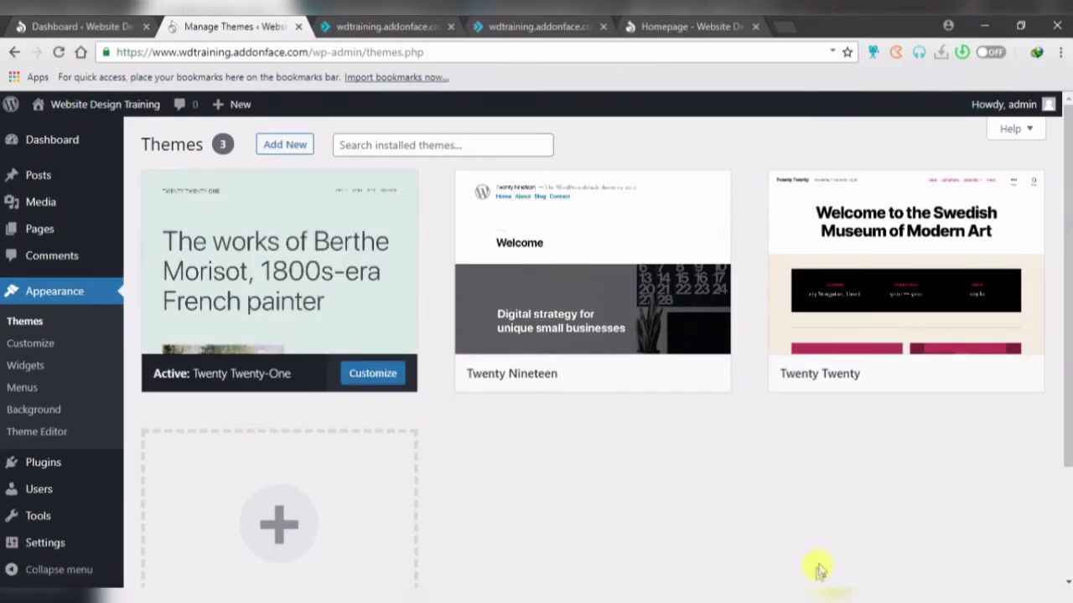
mouse_move(918, 244)
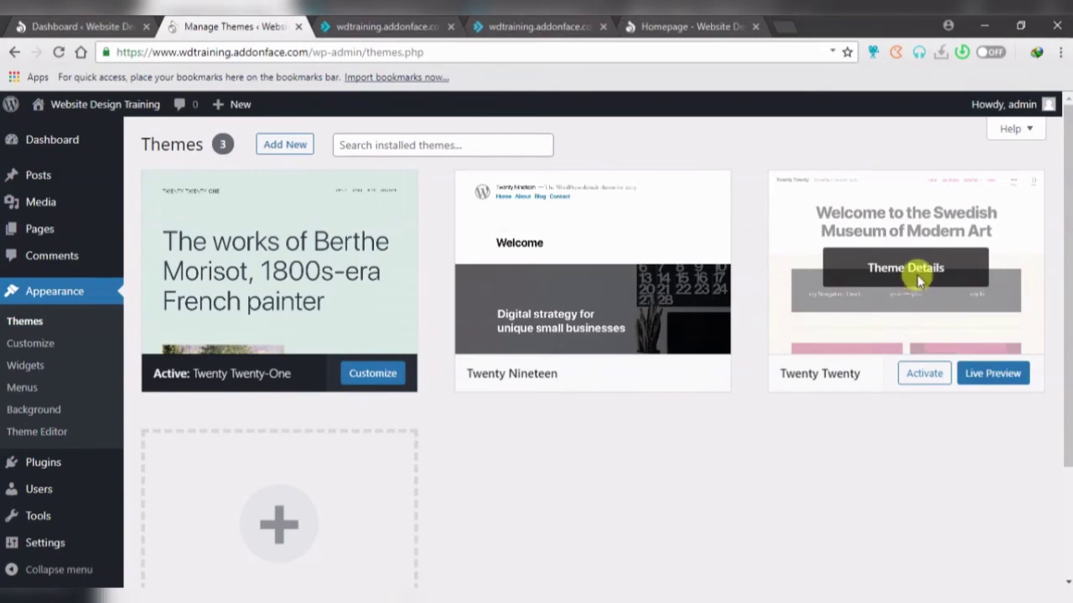
left_click(917, 281)
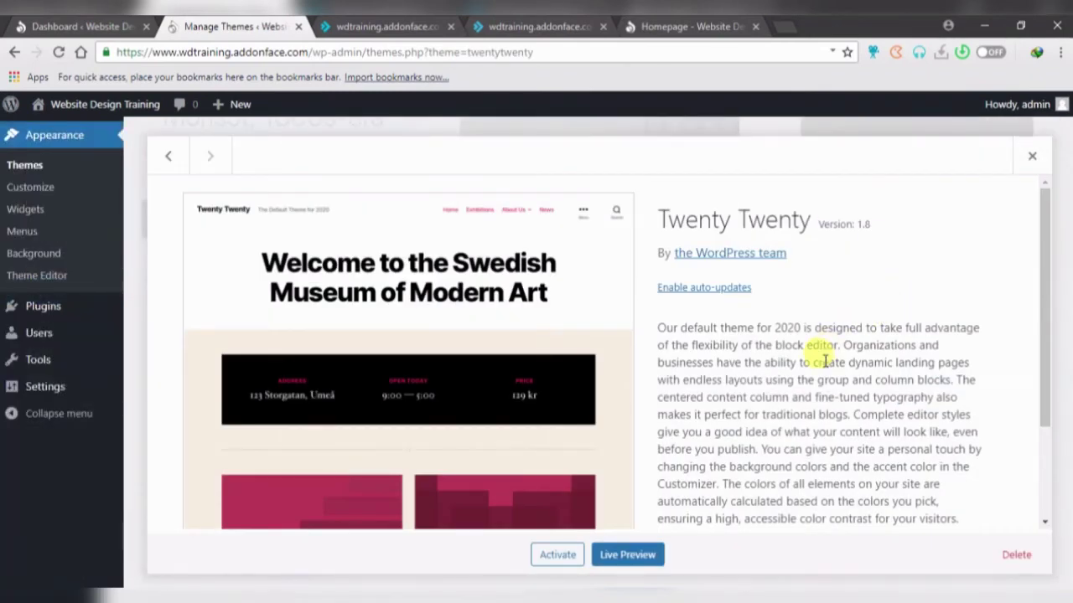
scroll(428, 369, "down", 1)
scroll(438, 383, "up", 1)
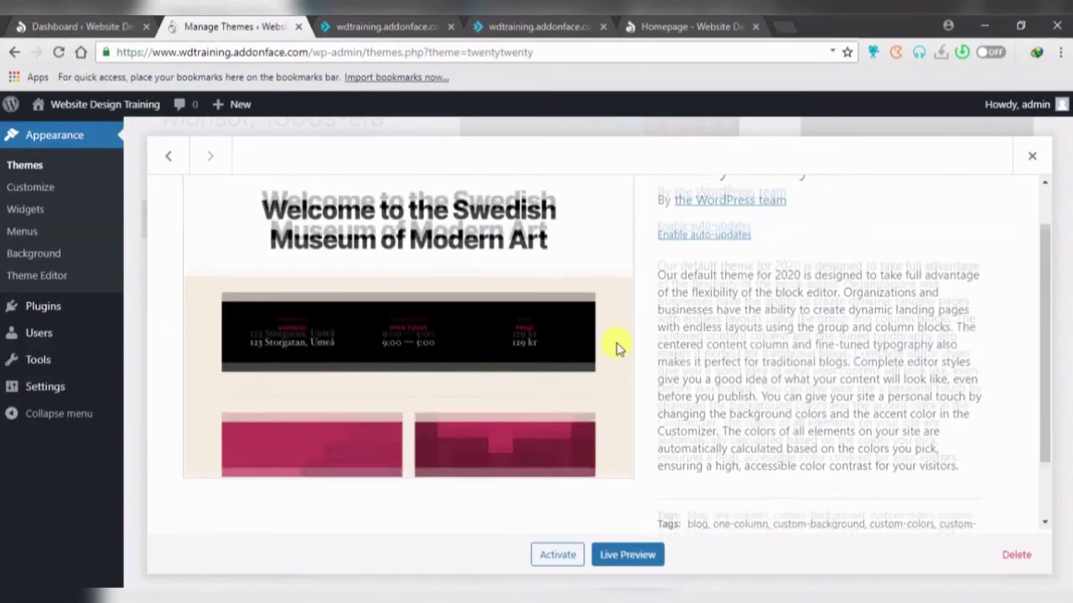
scroll(851, 277, "down", 2)
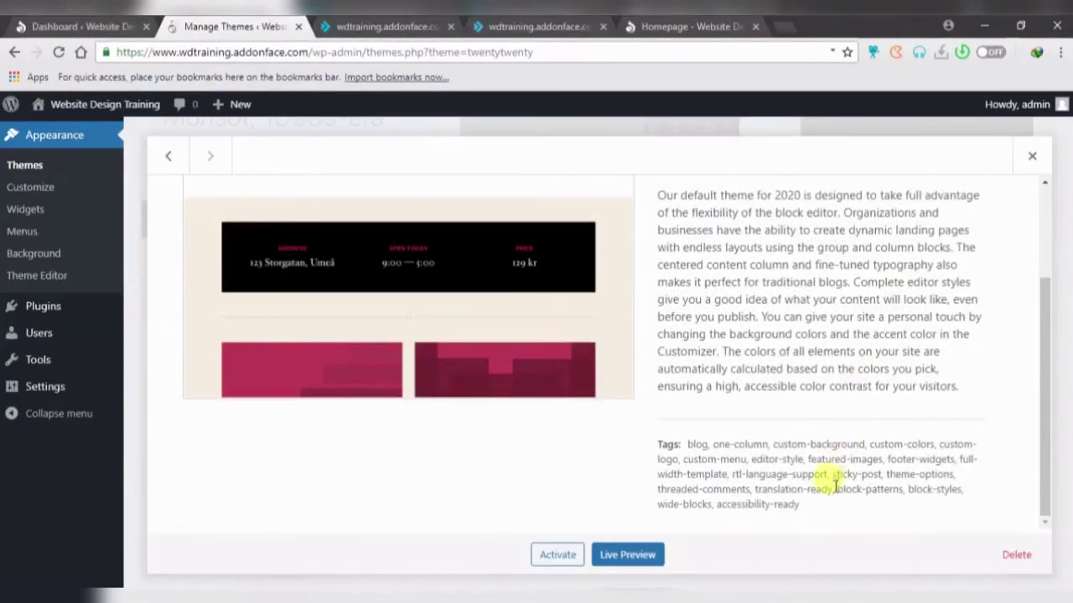
scroll(835, 486, "up", 2)
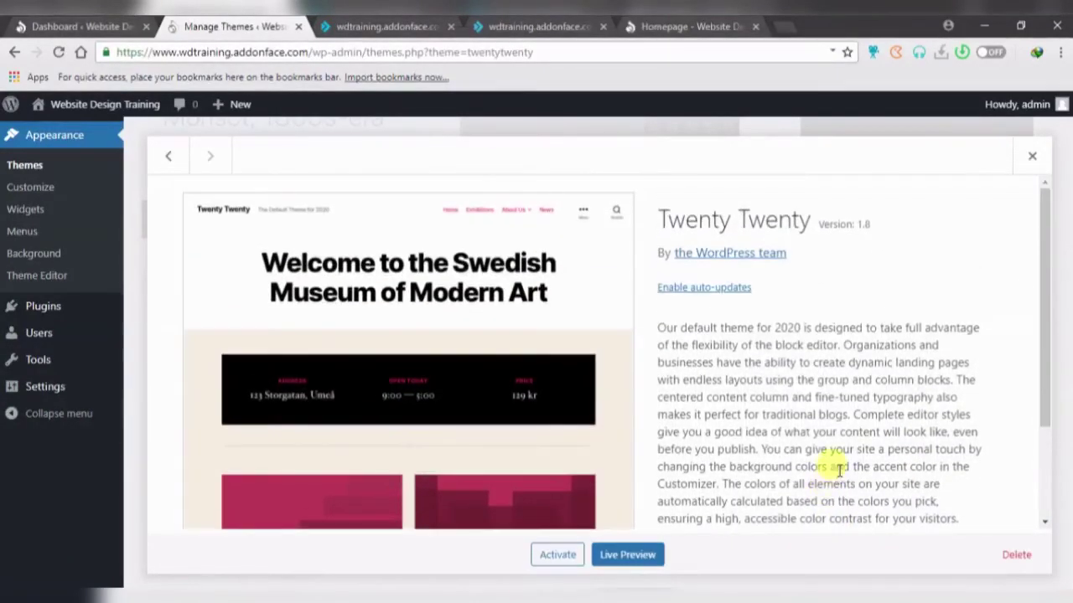
left_click(1031, 156)
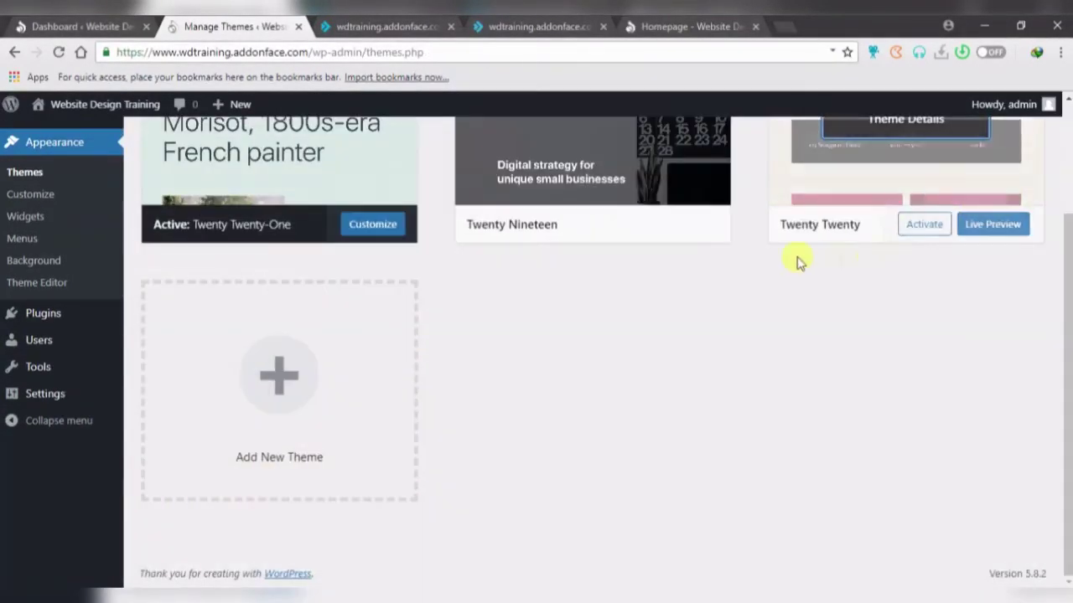
scroll(671, 307, "up", 2)
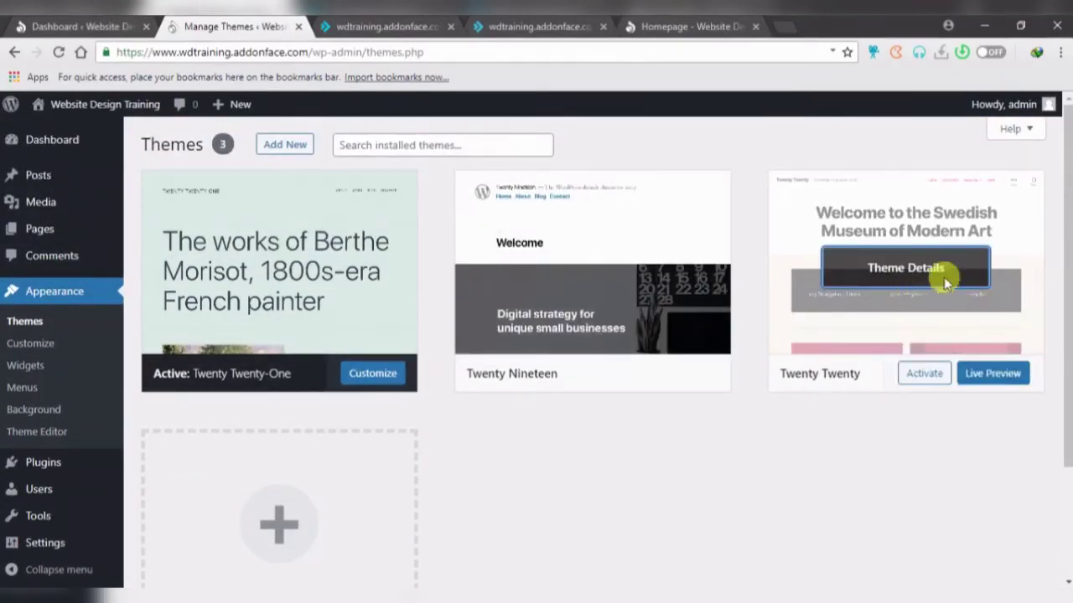
scroll(771, 463, "down", 1)
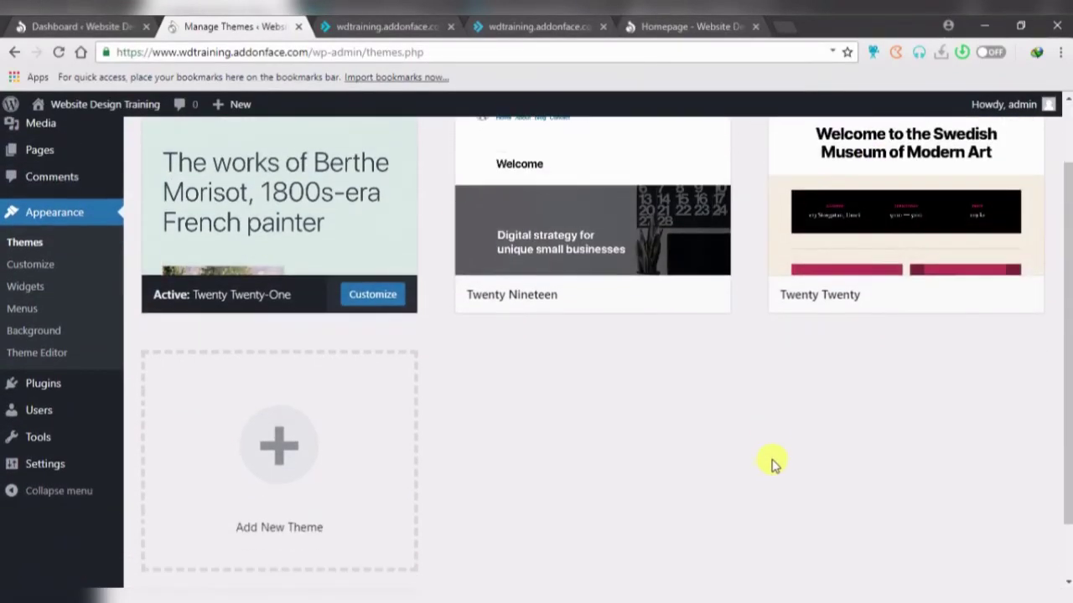
scroll(773, 469, "down", 1)
mouse_move(1019, 573)
left_mouse_down()
mouse_move(1056, 562)
mouse_move(1032, 576)
left_mouse_up()
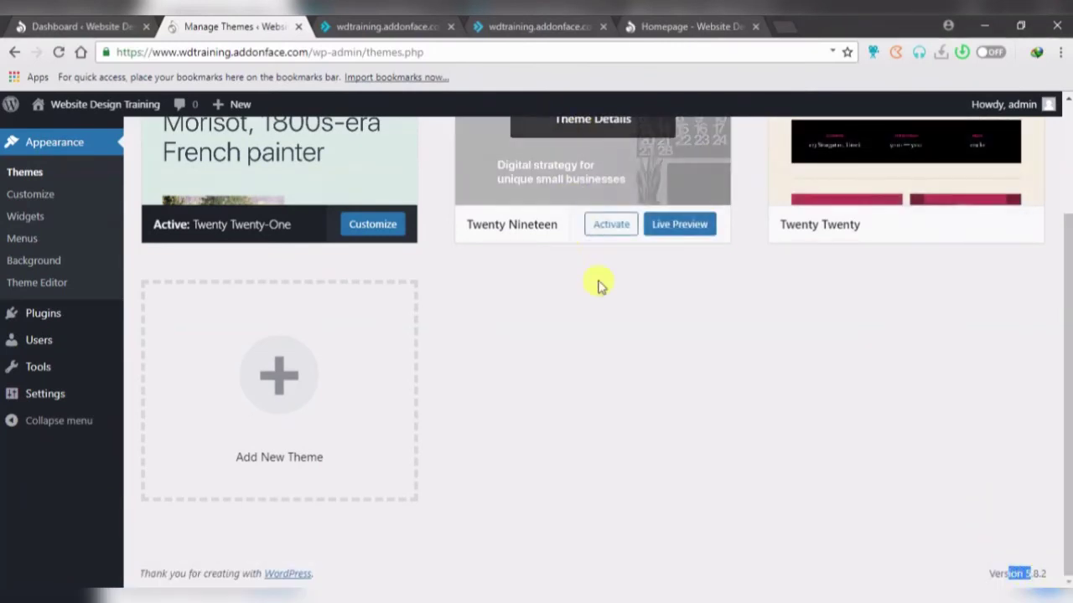
scroll(598, 277, "up", 1)
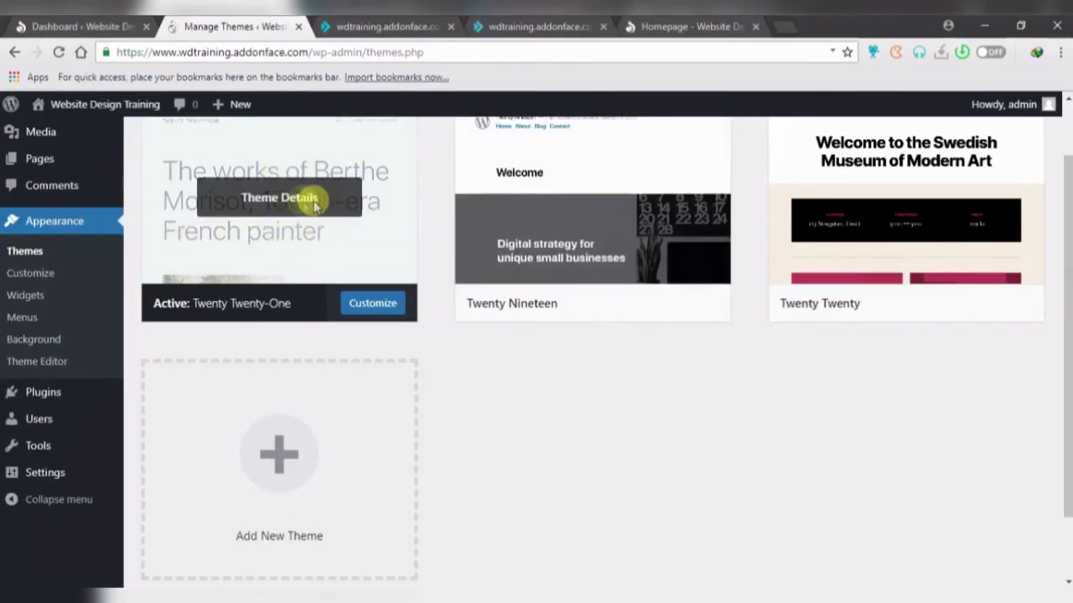
scroll(293, 205, "up", 1)
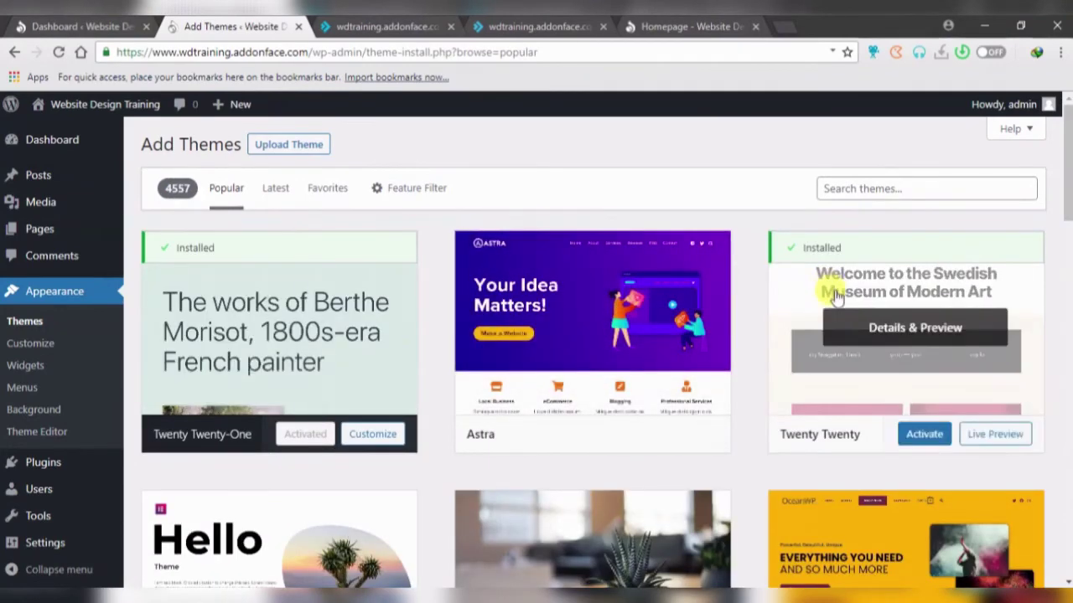
- Browse the Popular themes grid showing Astra, GeneratePress, Hestia, Storefront and Colibri WP
scroll(826, 327, "down", 4)
scroll(546, 383, "down", 6)
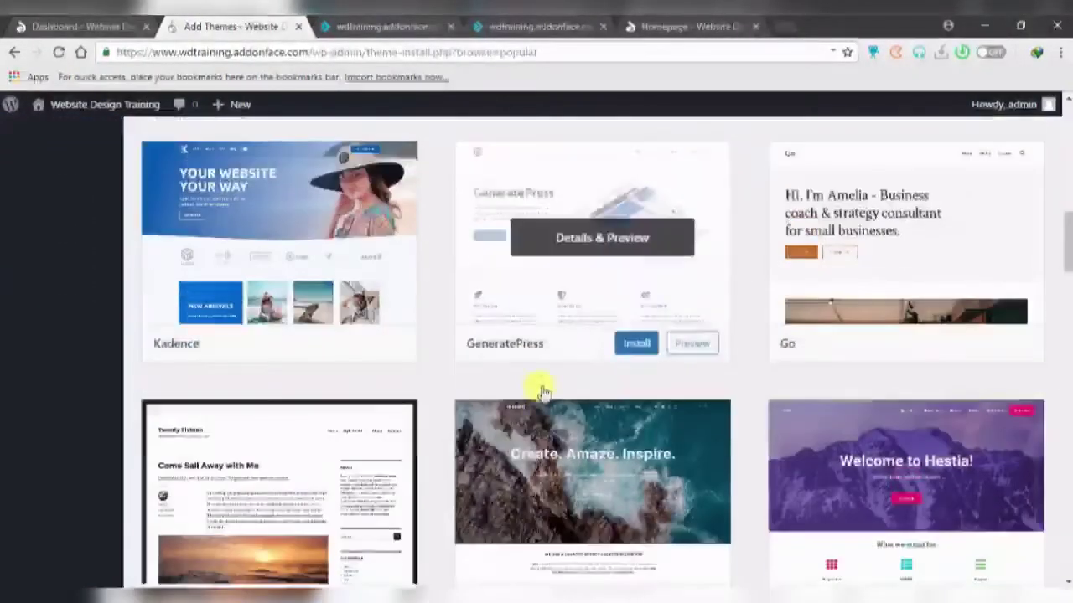
scroll(387, 386, "down", 4)
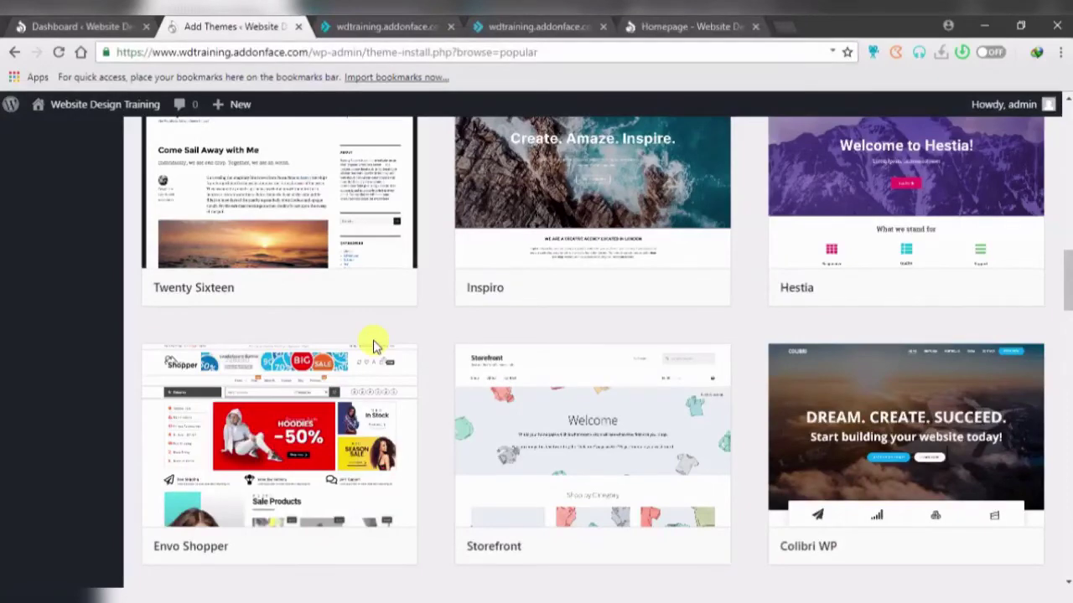
mouse_move(268, 469)
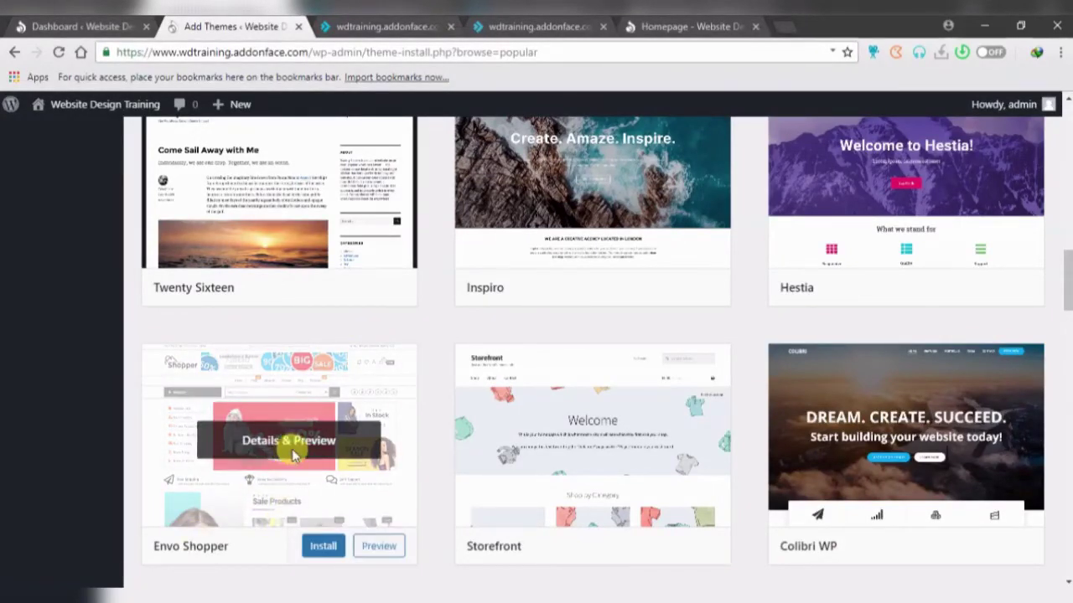
left_click(293, 455)
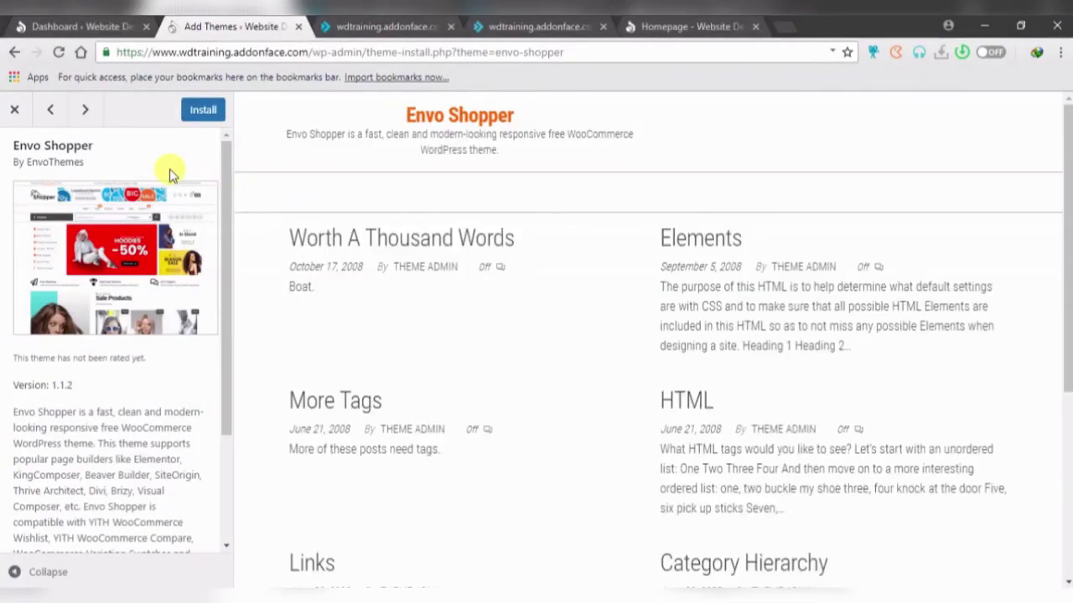
scroll(582, 304, "down", 3)
scroll(635, 390, "up", 3)
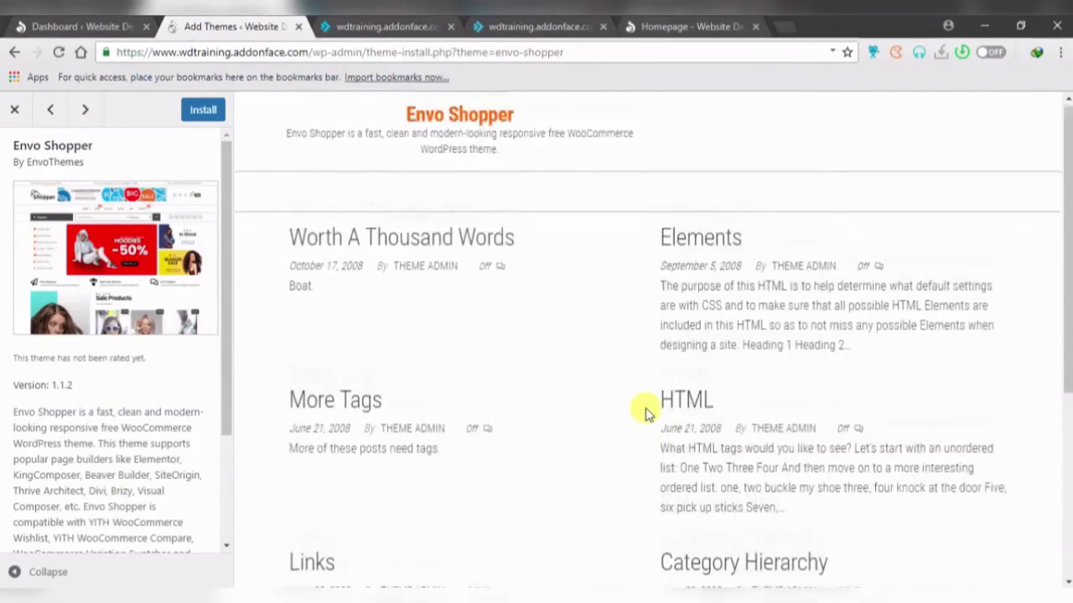
scroll(545, 319, "down", 4)
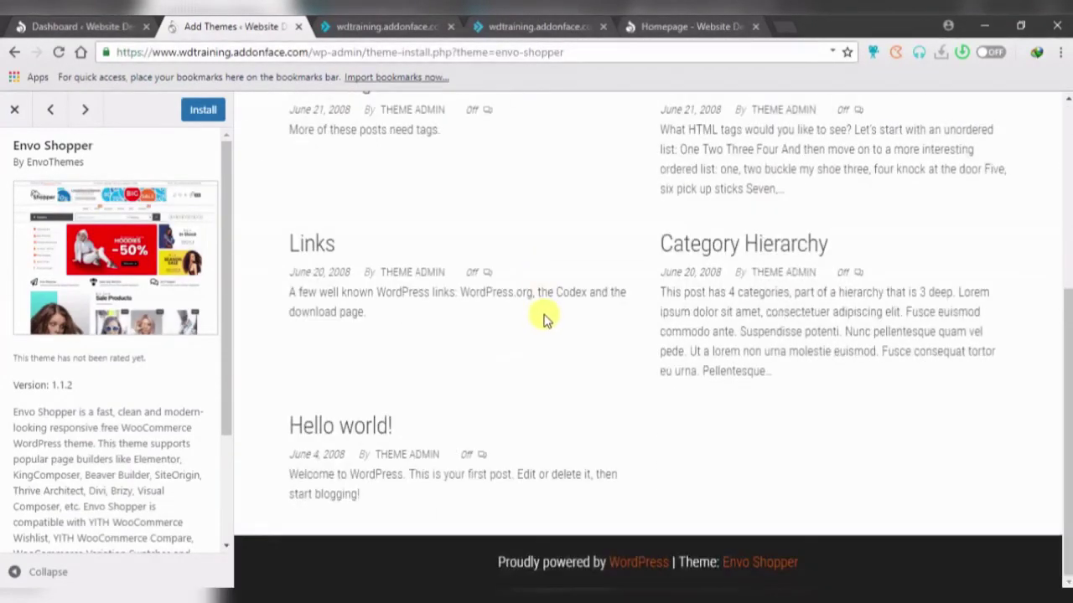
scroll(527, 343, "up", 5)
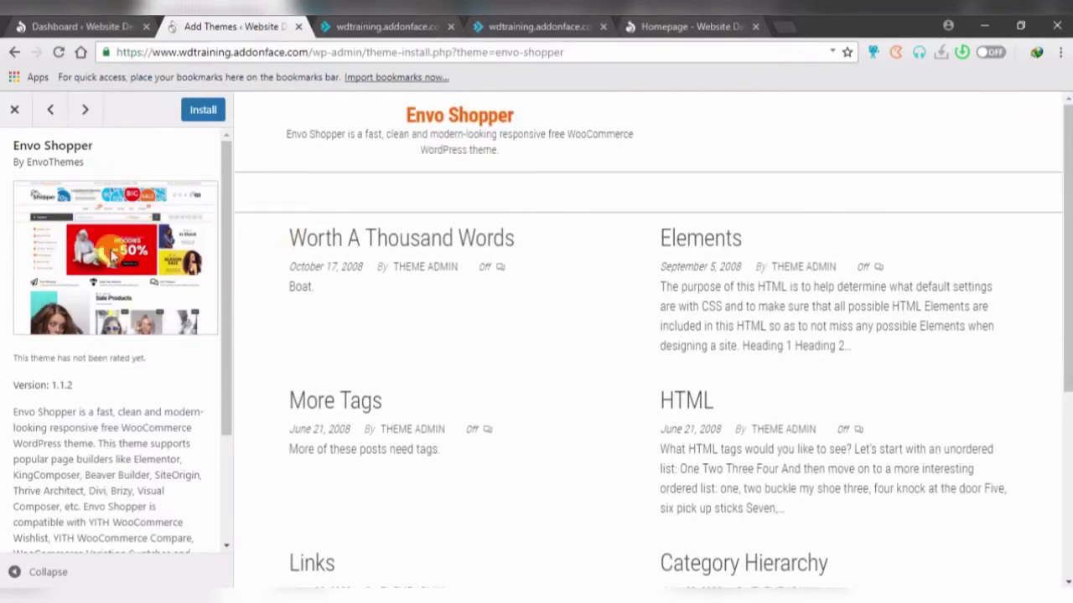
left_click(15, 110)
scroll(872, 465, "up", 3)
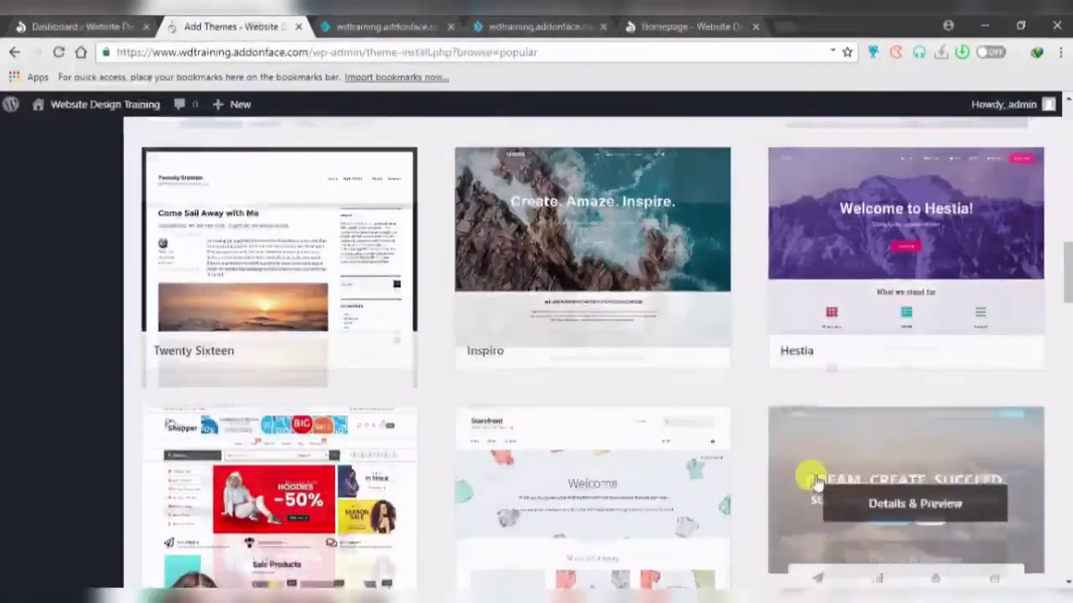
scroll(936, 438, "up", 9)
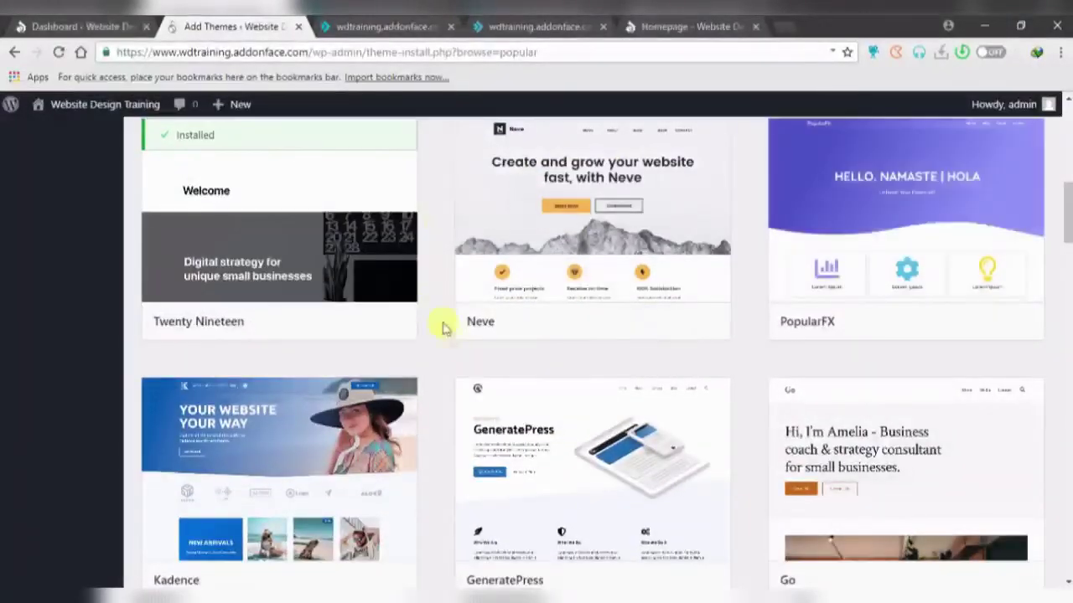
scroll(828, 405, "up", 2)
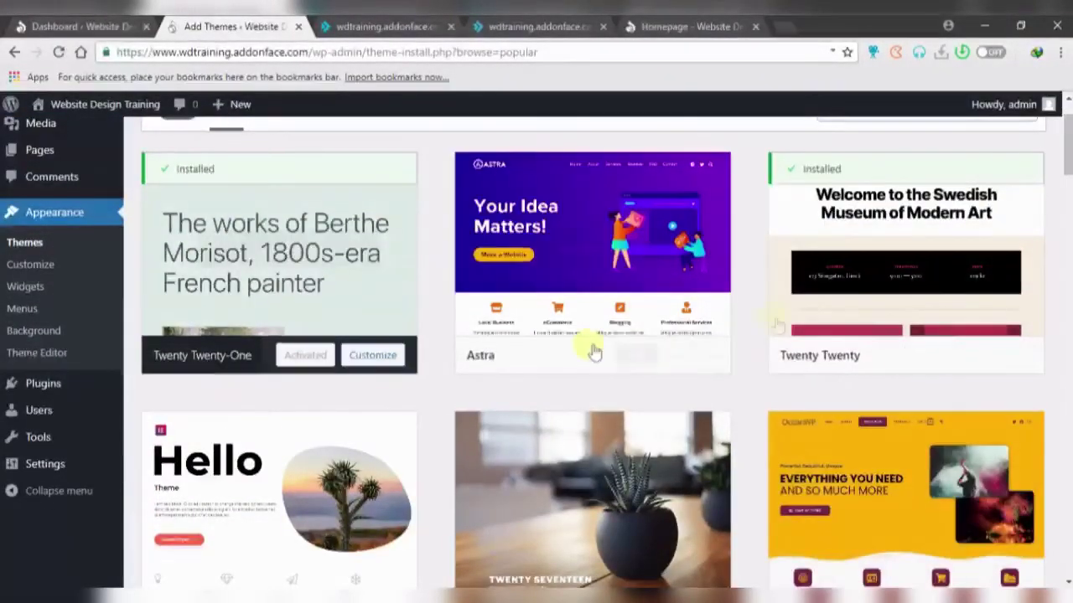
scroll(891, 307, "down", 5)
scroll(880, 323, "down", 3)
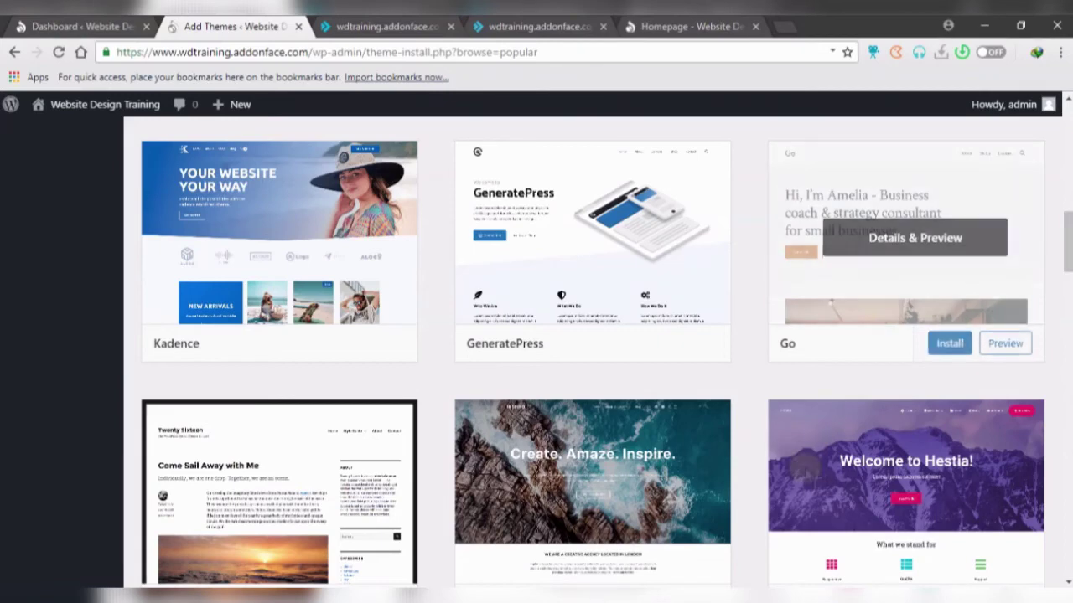
scroll(215, 363, "up", 10)
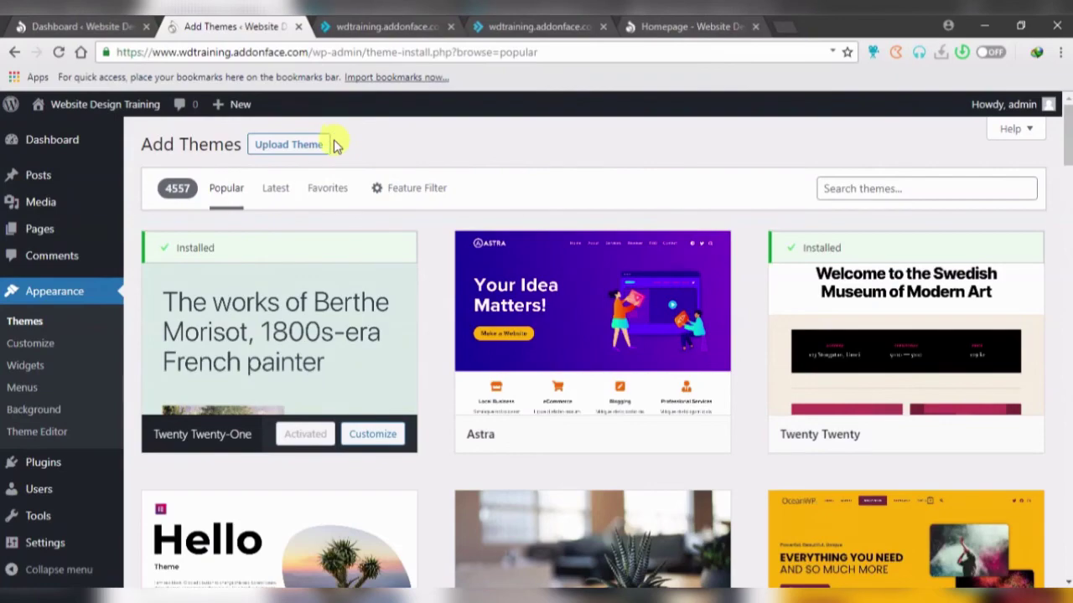
- Install GeneratePress from the theme directory and bring up the .zip upload form
left_click(304, 147)
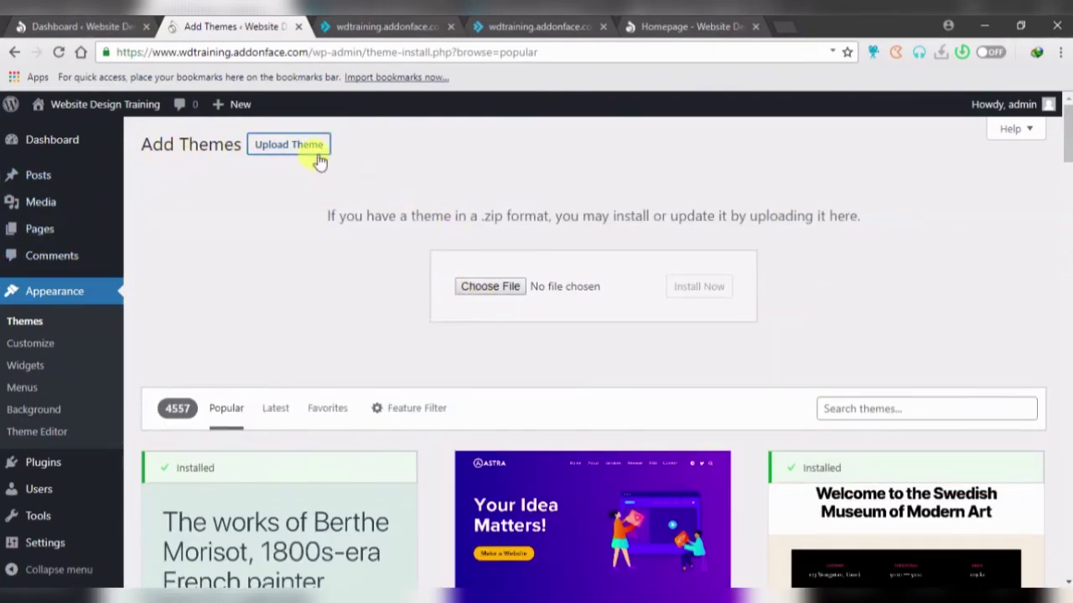
scroll(306, 360, "down", 3)
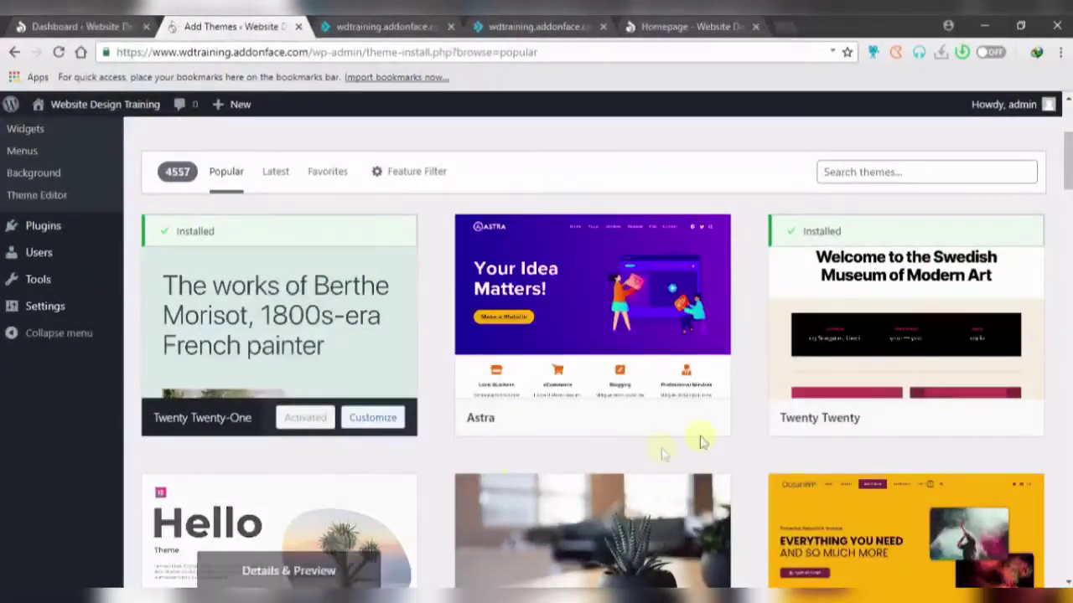
scroll(757, 425, "down", 4)
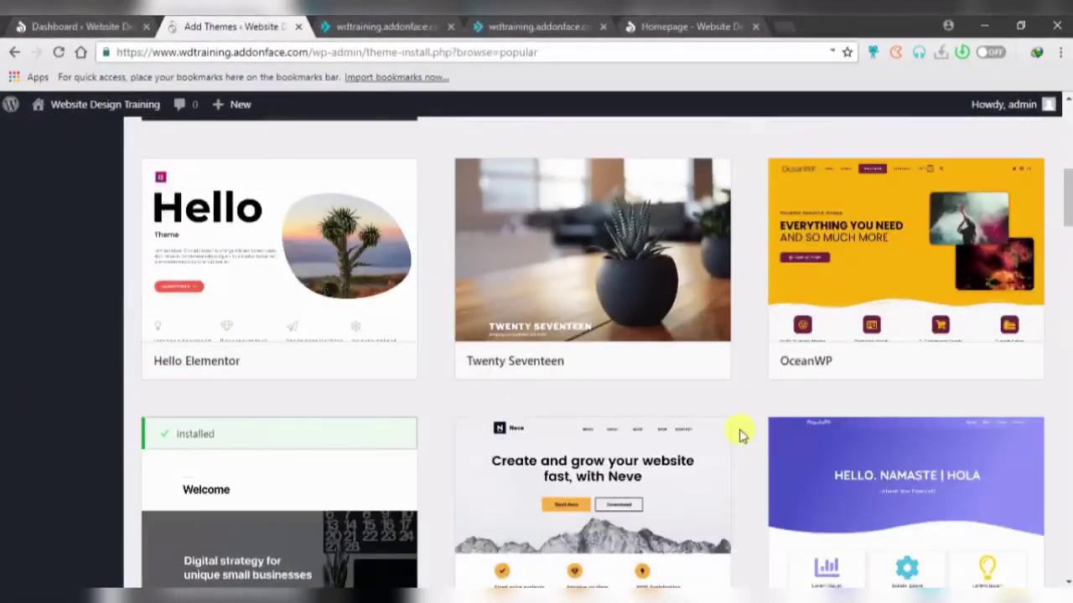
scroll(623, 455, "down", 4)
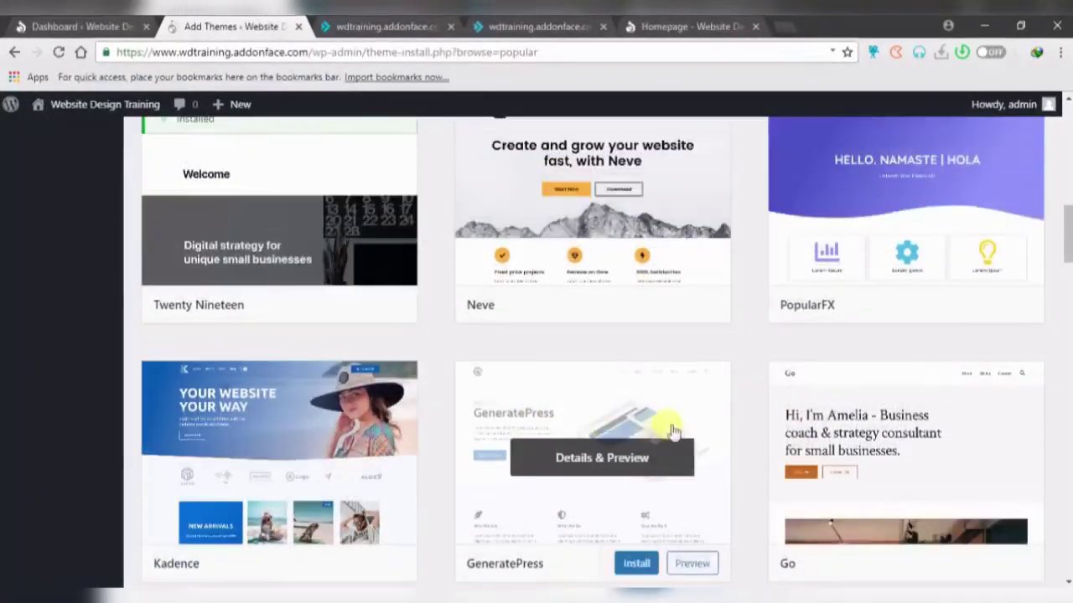
scroll(694, 436, "down", 1)
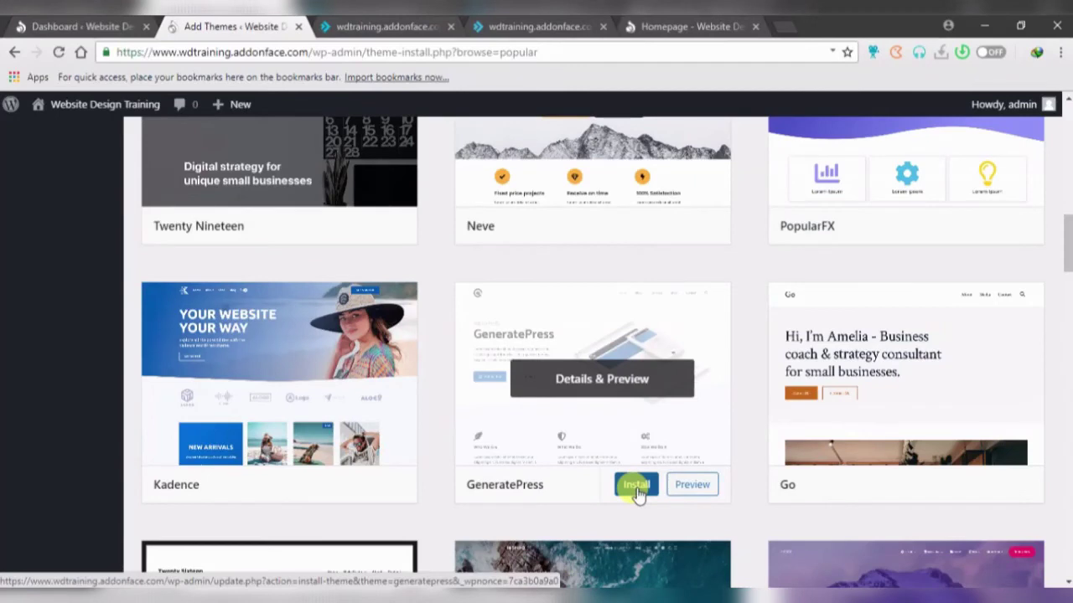
left_click(636, 488)
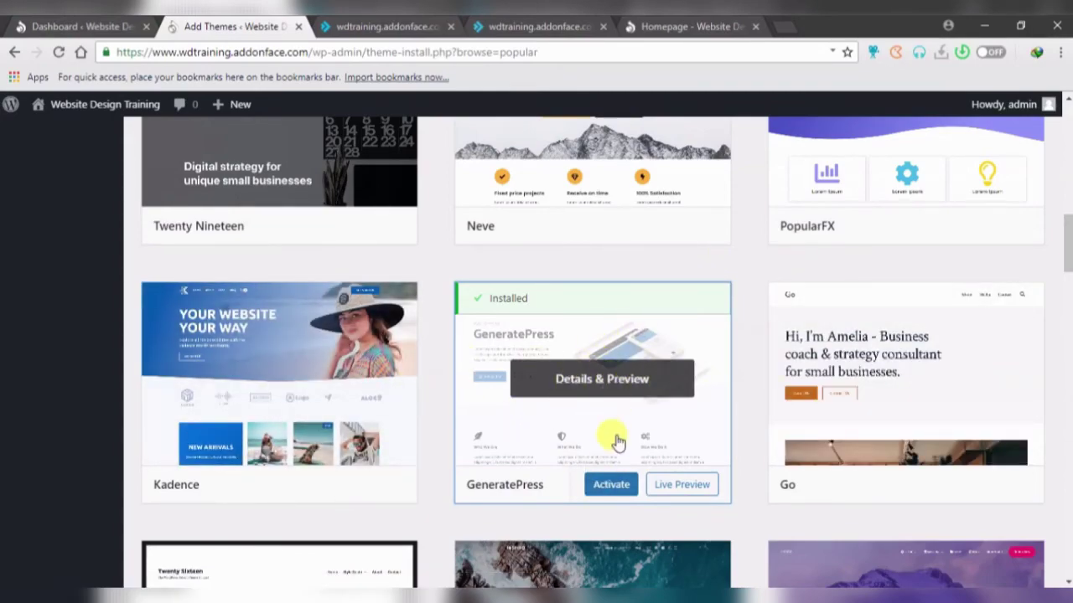
scroll(616, 442, "up", 10)
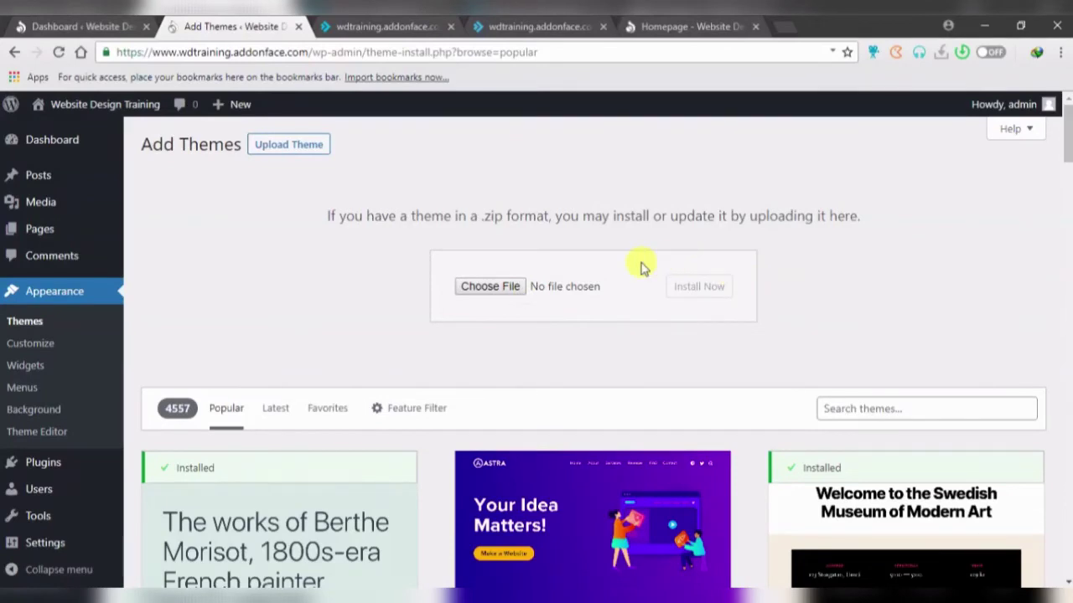
- Upload and install i-design.1.7.3.zip from Downloads as a new theme
left_click(490, 287)
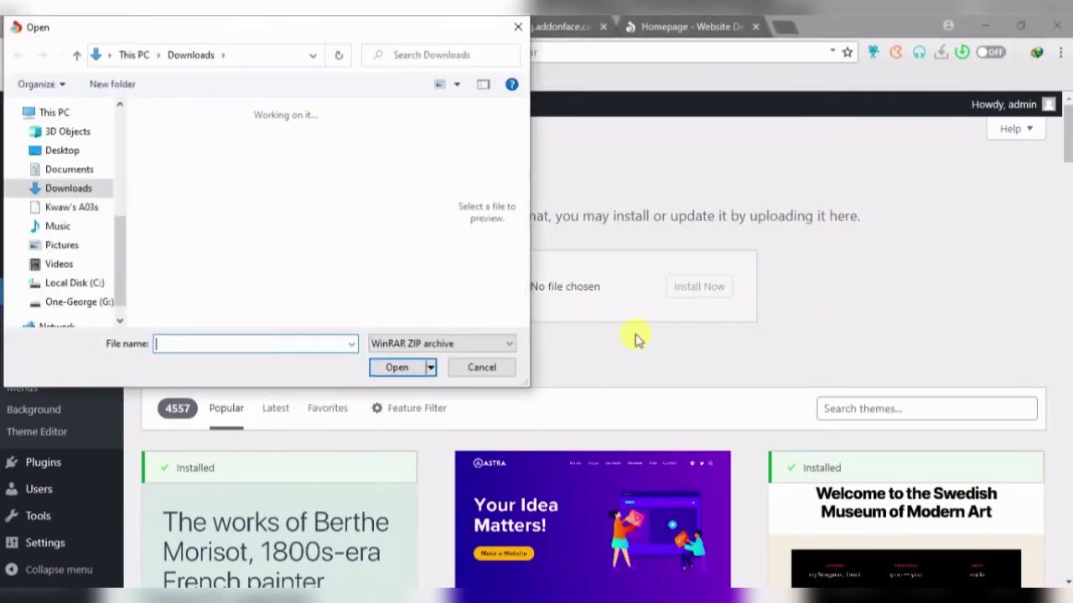
left_click(280, 176)
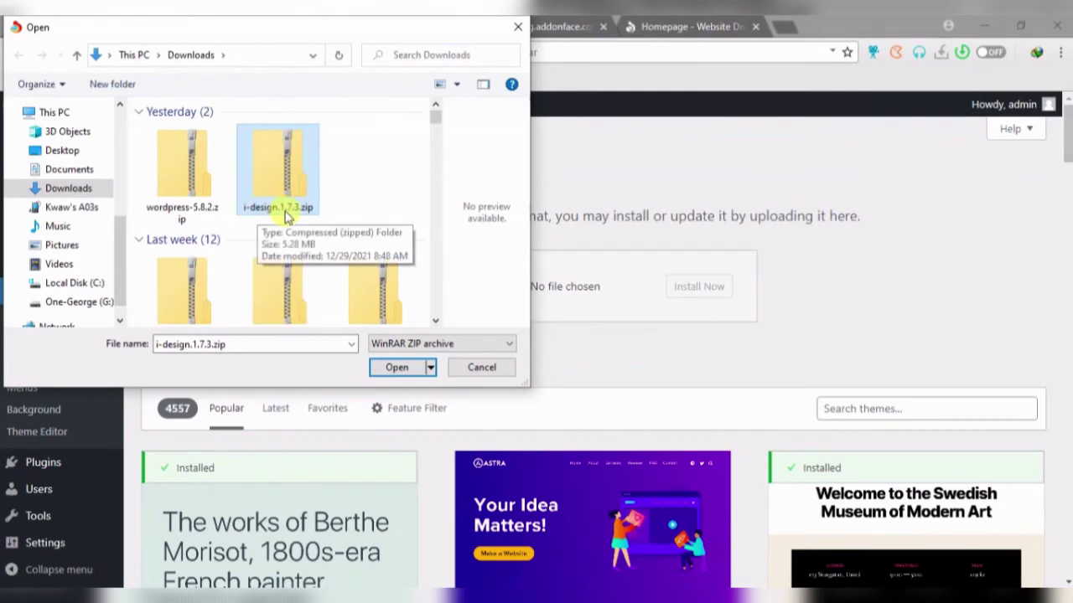
left_click(398, 369)
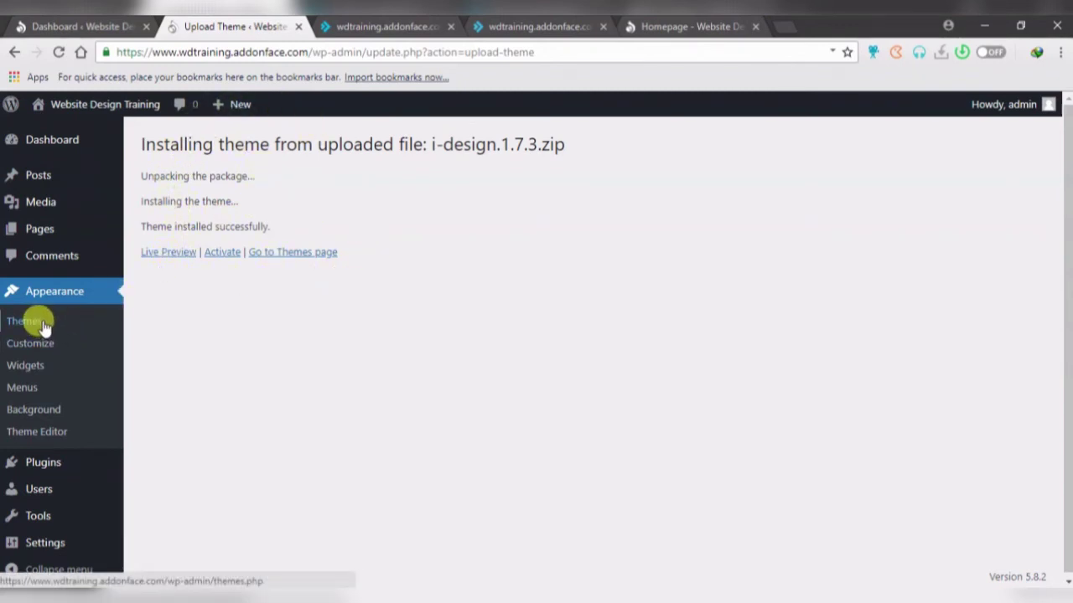
- Review the five installed themes, including GeneratePress and i-design, then go to DirectAdmin
left_click(17, 324)
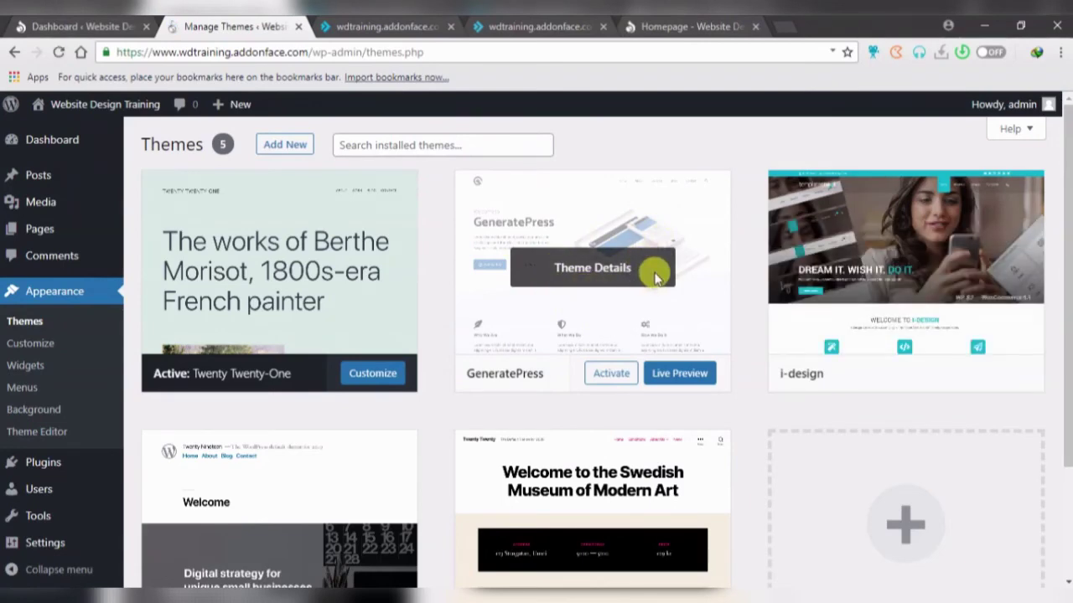
scroll(642, 280, "down", 3)
scroll(876, 338, "up", 2)
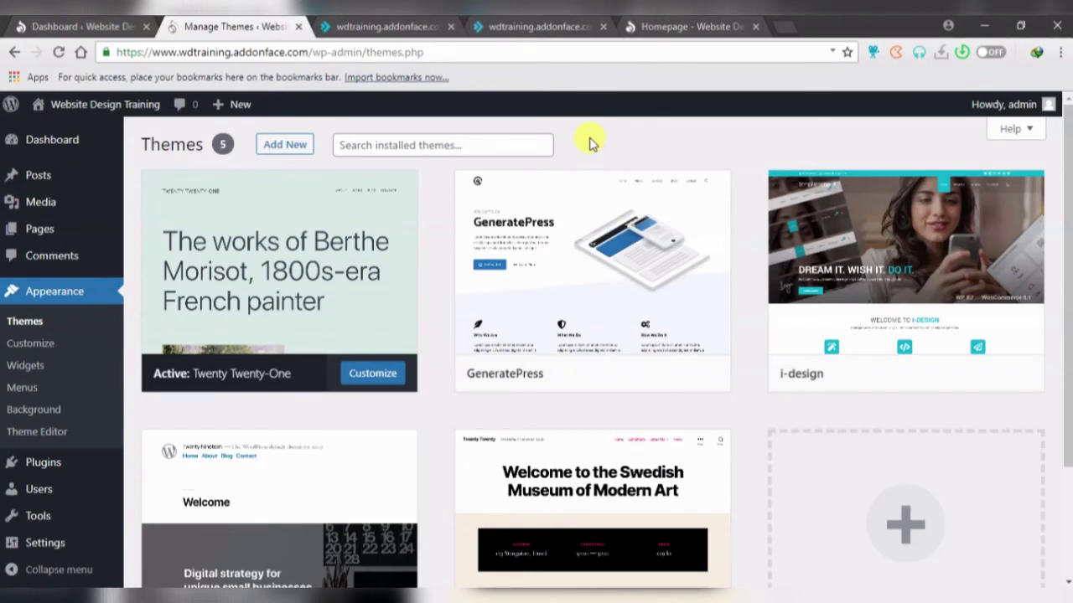
left_click(570, 23)
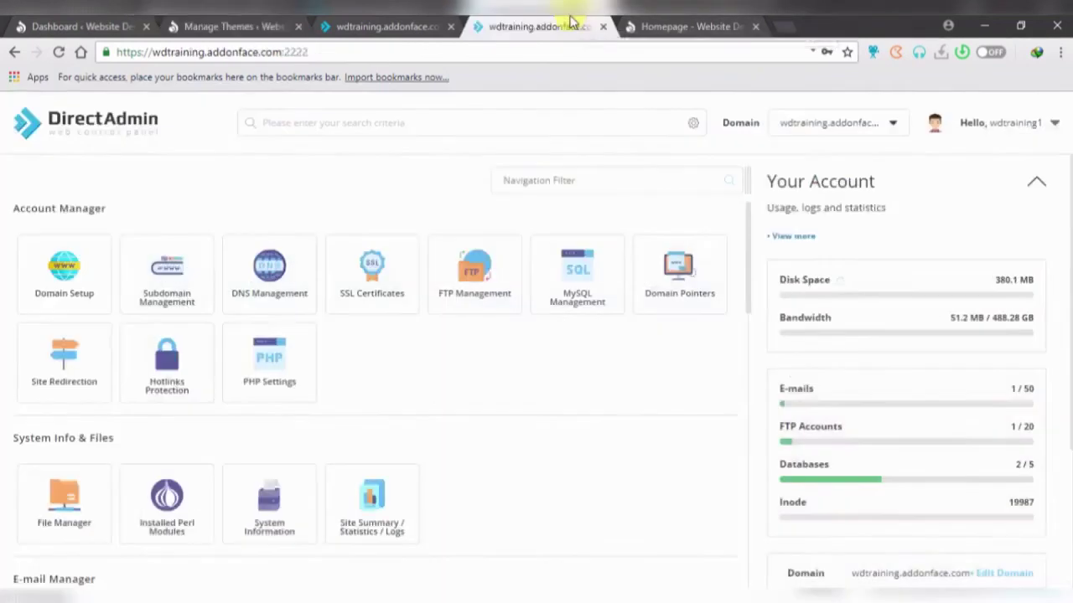
- Bring up the DirectAdmin File Manager showing the site's public_html folder
left_click(418, 27)
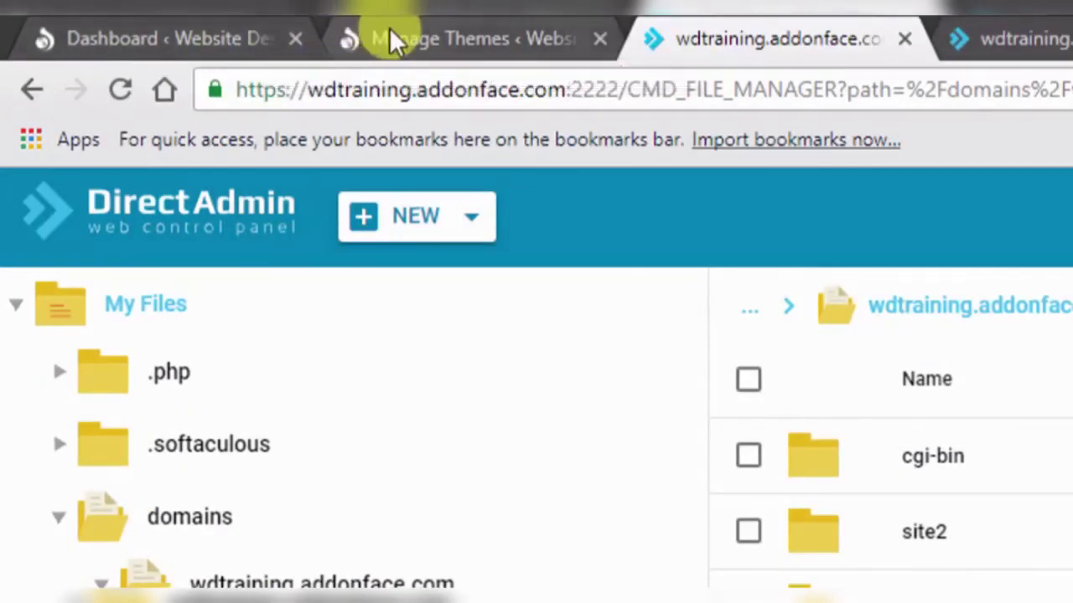
- Delete the i-design theme from WordPress's installed themes
left_click(390, 39)
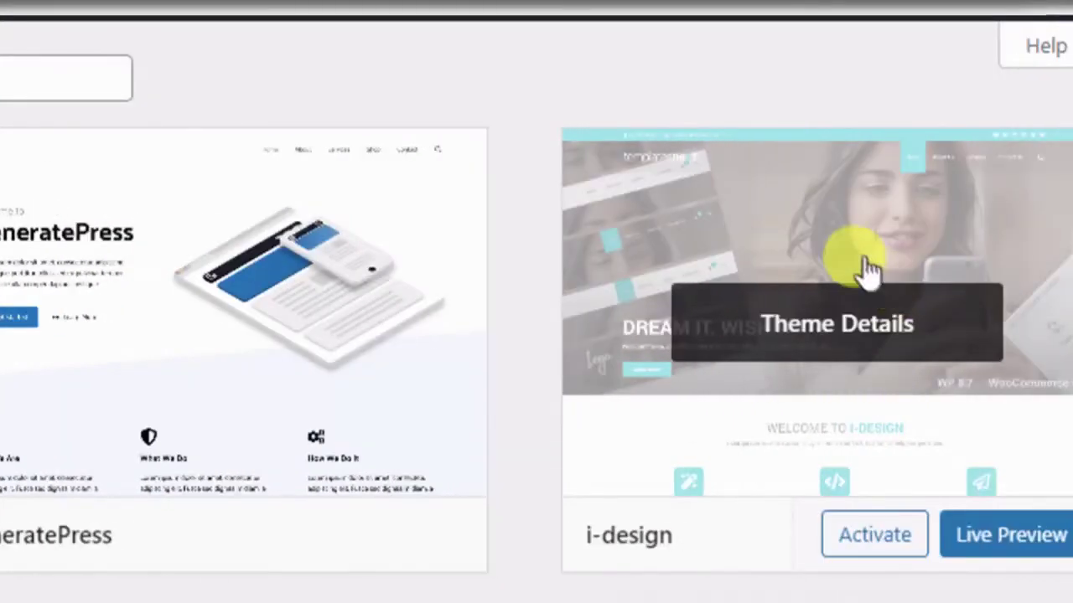
left_click(864, 273)
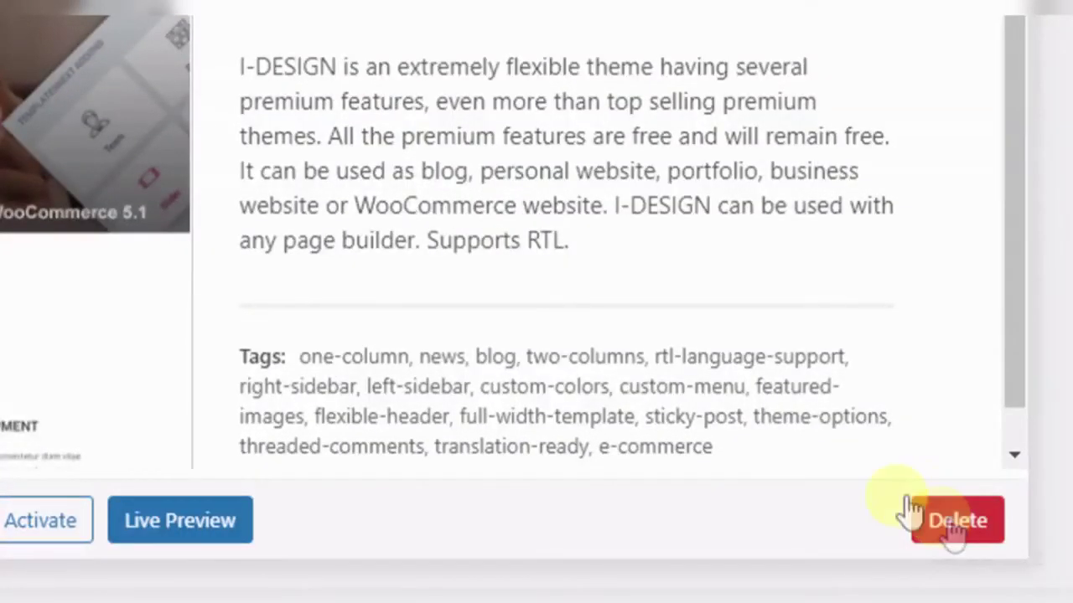
left_click(956, 520)
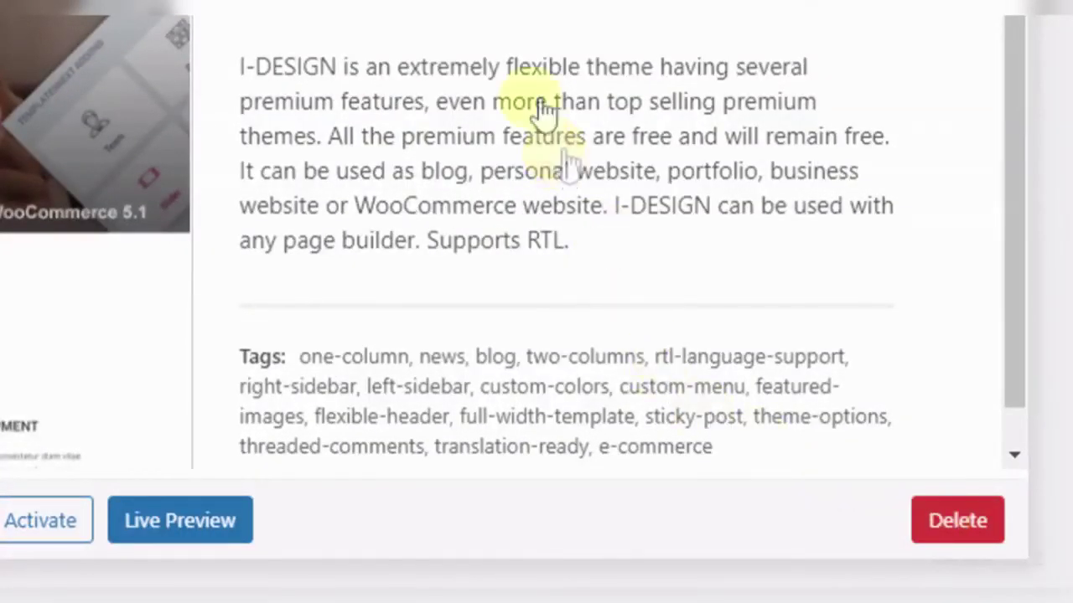
left_click(177, 100)
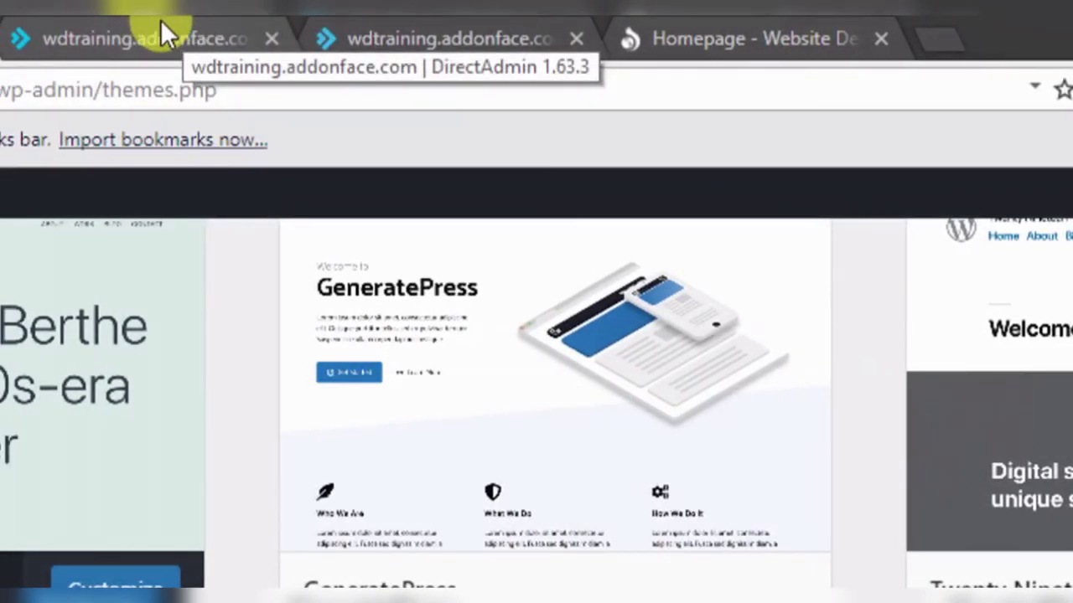
- In the file manager, open wp-content and then its themes folder
left_click(165, 36)
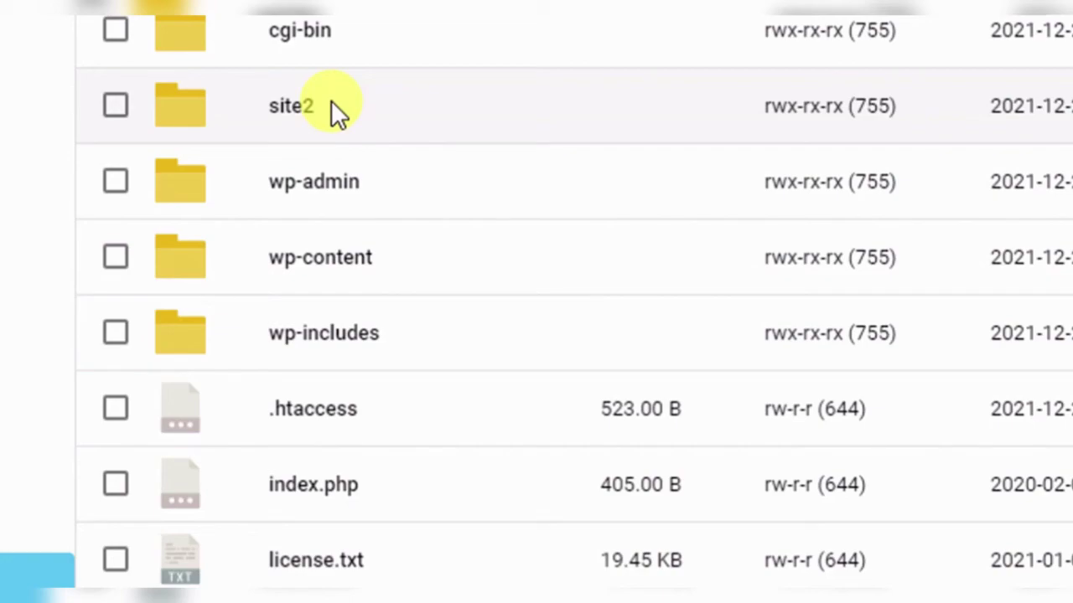
scroll(339, 118, "up", 2)
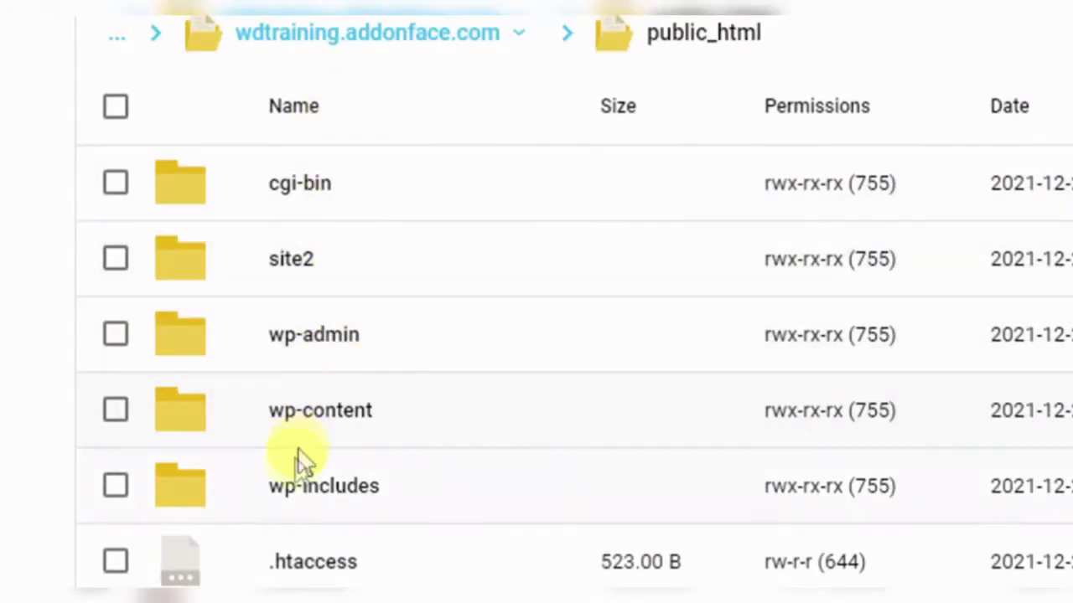
scroll(301, 486, "down", 5)
scroll(301, 503, "down", 8)
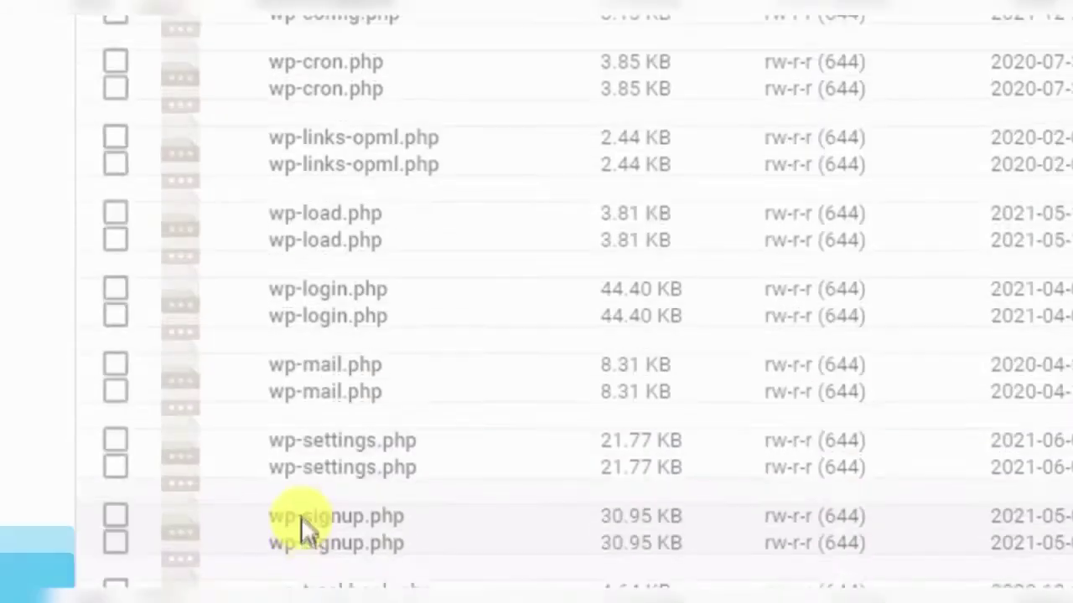
scroll(331, 470, "up", 10)
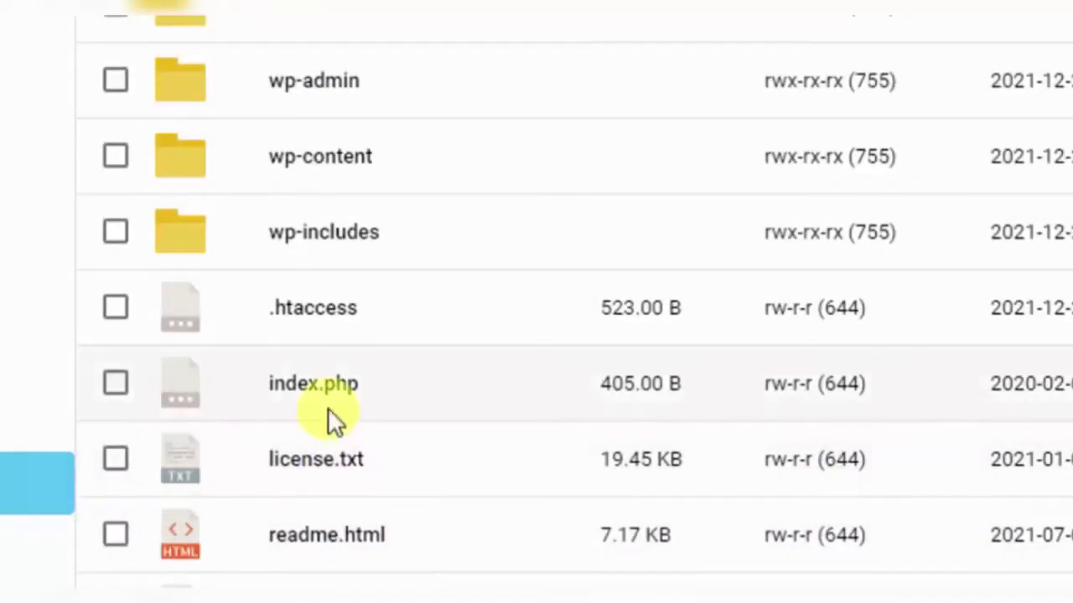
scroll(339, 159, "up", 3)
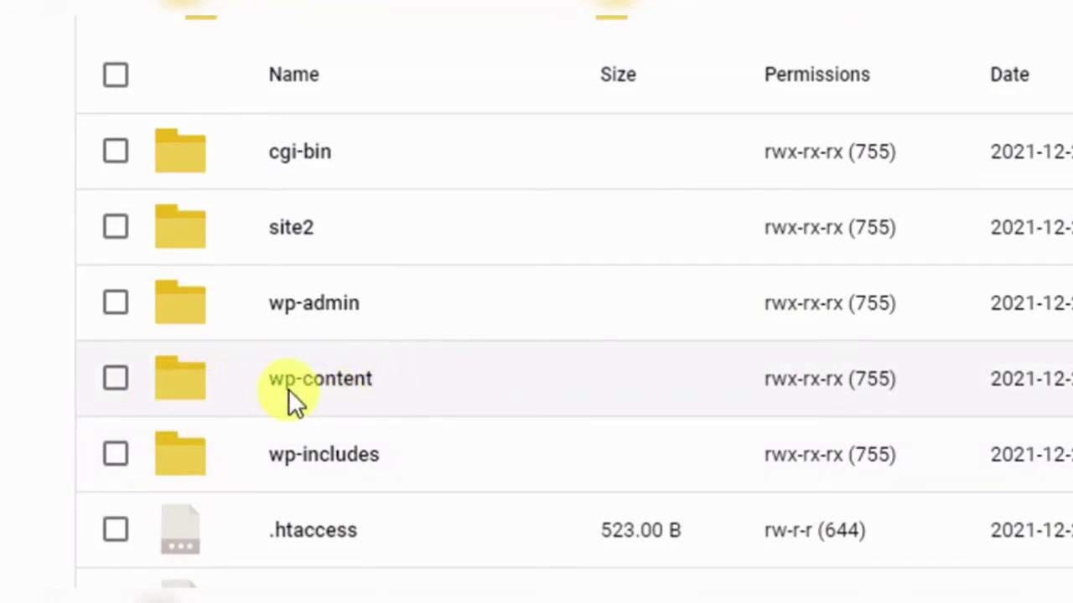
double_click(195, 392)
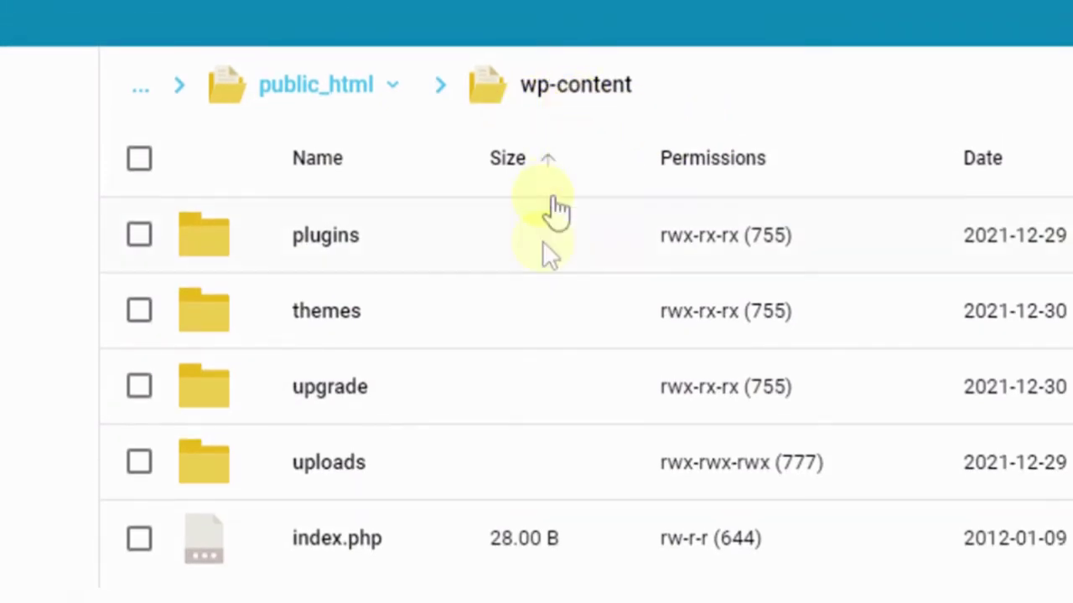
double_click(211, 317)
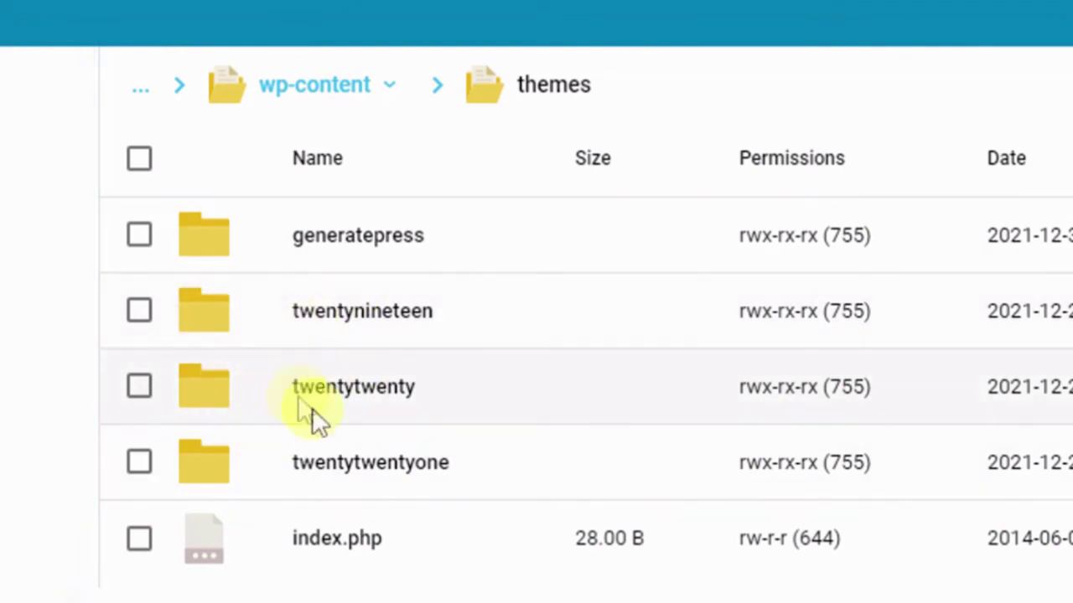
- Permanently remove the twentynineteen theme folder, bypassing the trash
left_click(153, 312)
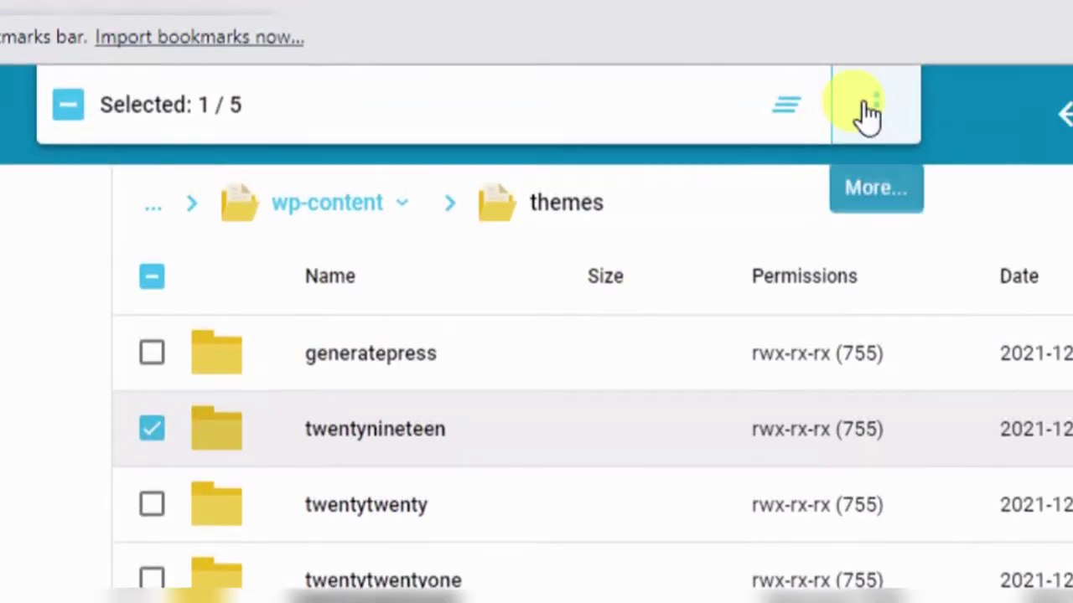
left_click(876, 113)
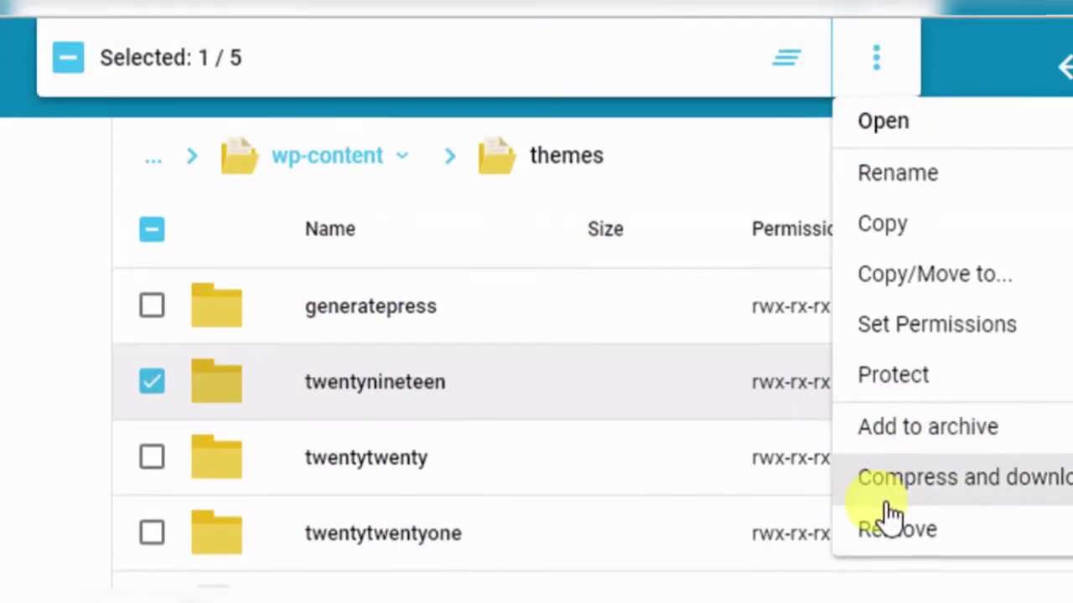
left_click(888, 529)
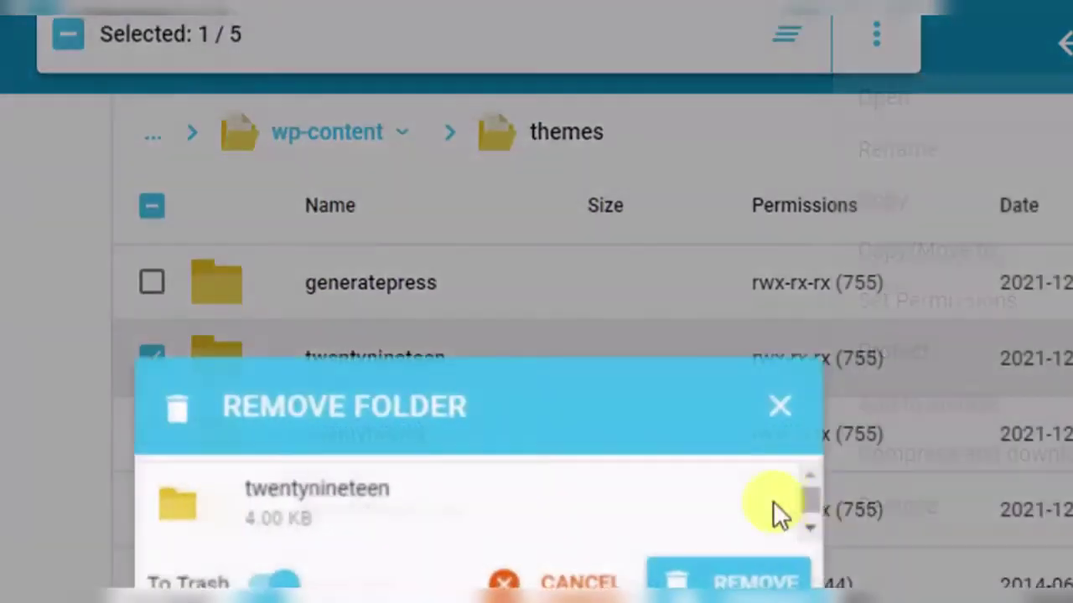
left_click(277, 479)
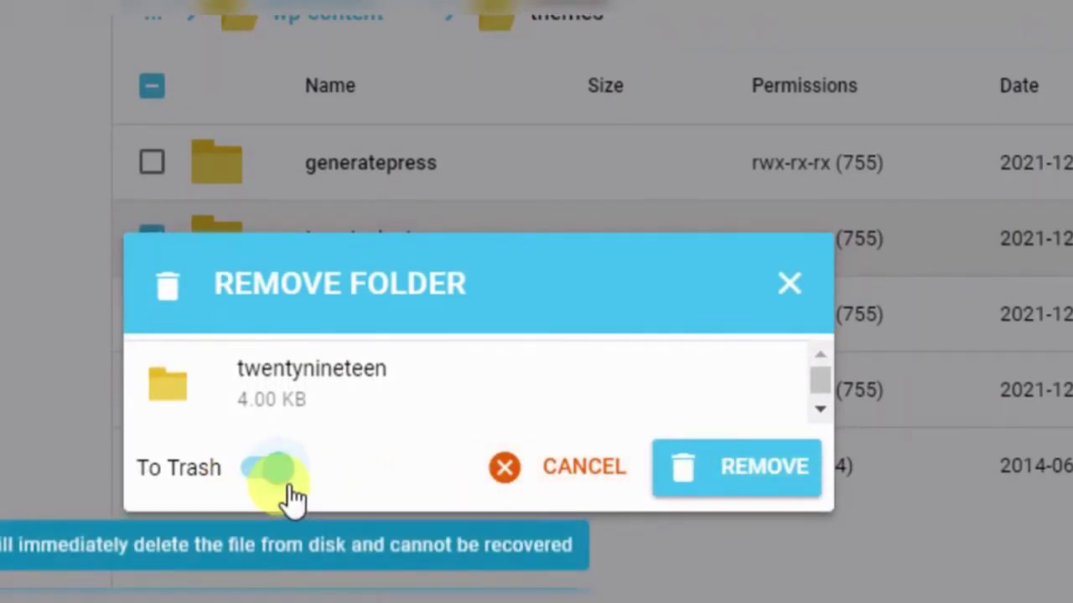
left_click(694, 471)
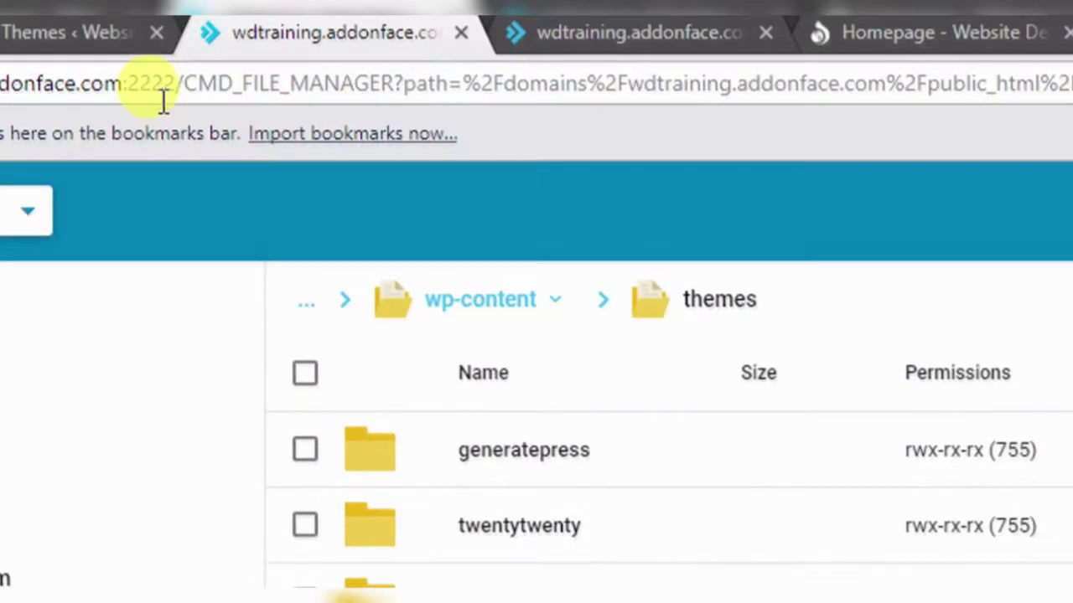
left_click(65, 33)
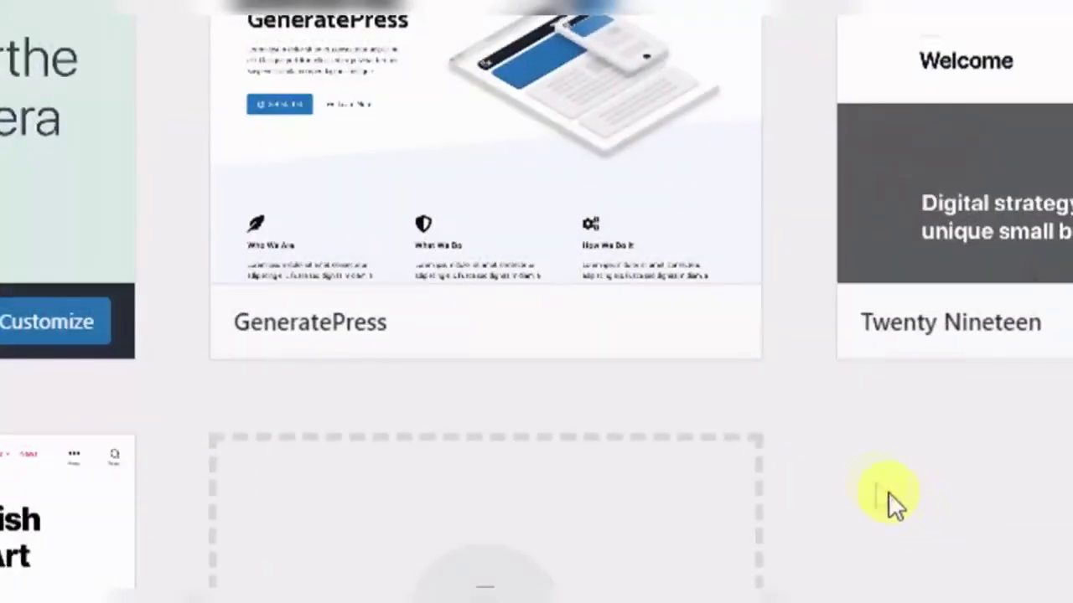
- Confirm WordPress now counts 3 themes, then return to the file manager's themes folder
mouse_move(1014, 352)
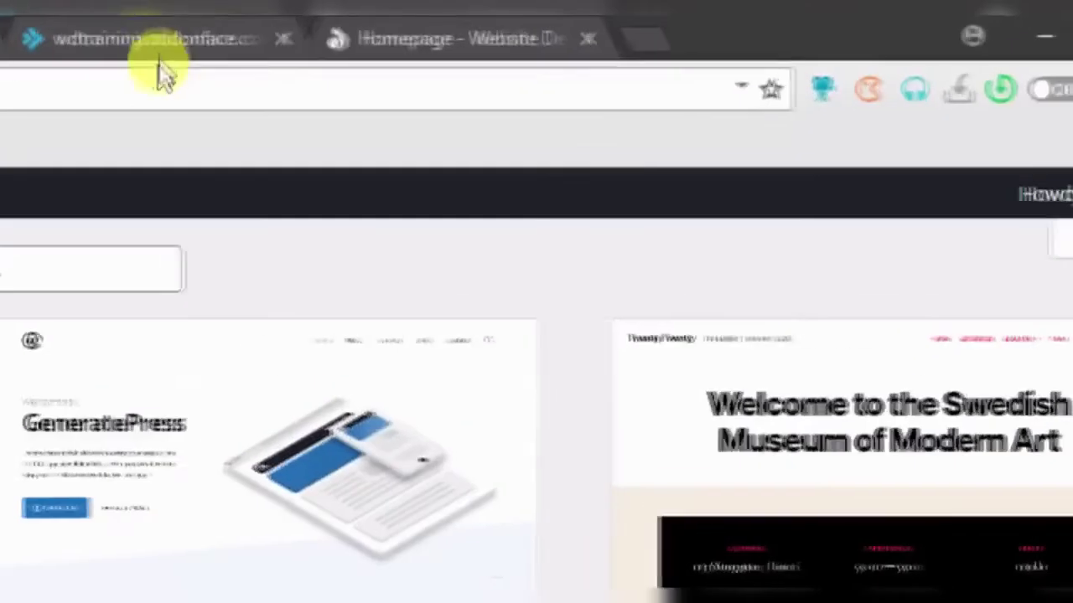
left_click(163, 40)
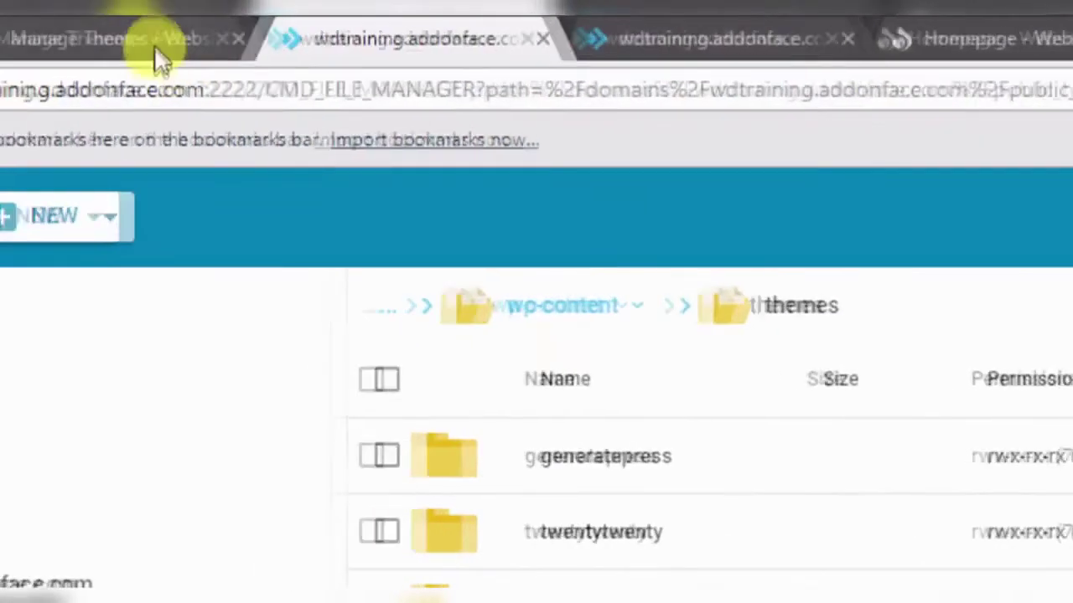
left_click(157, 42)
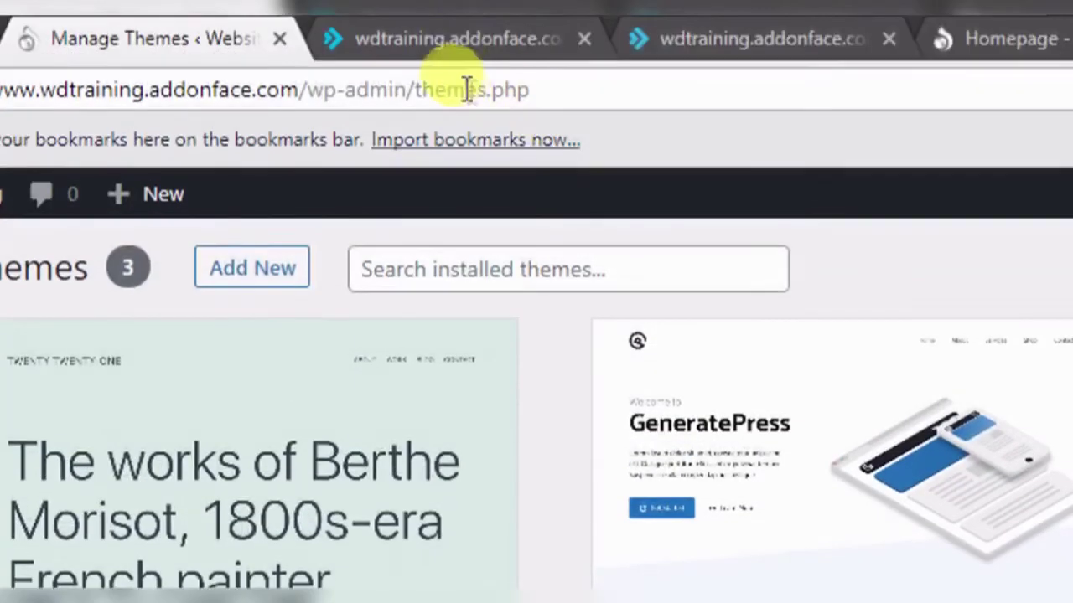
left_click(454, 42)
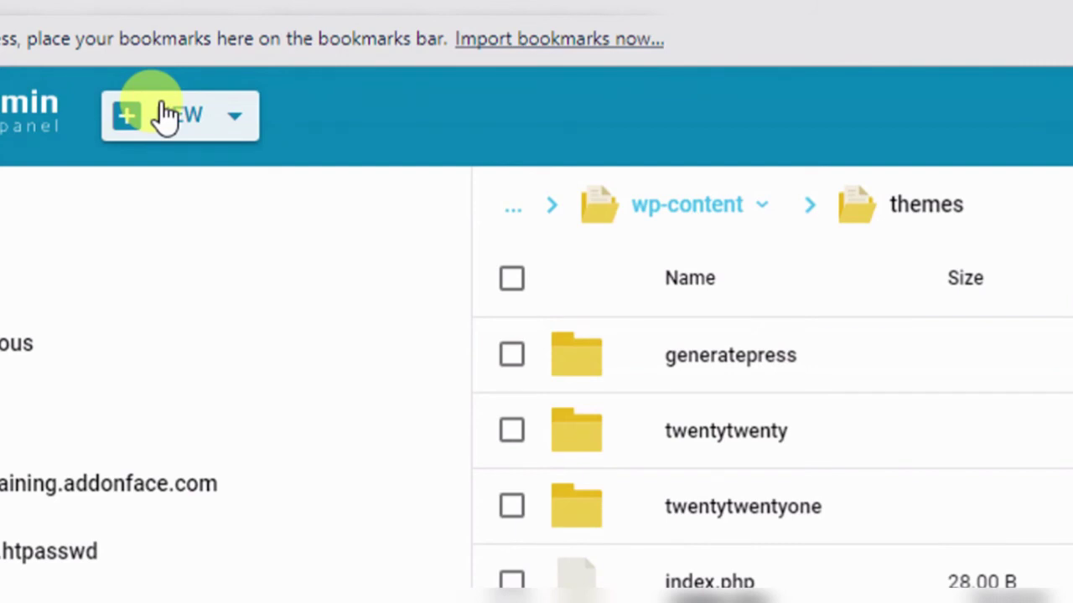
- Upload i-design.1.7.3.zip (5.29 MB) into the wp-content/themes folder
left_click(235, 120)
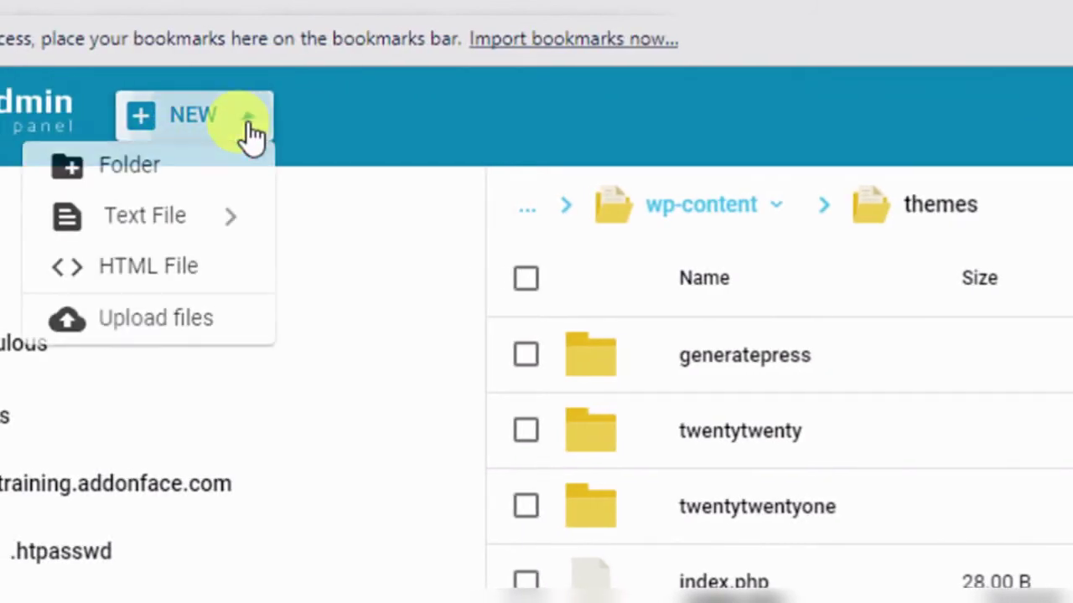
left_click(167, 324)
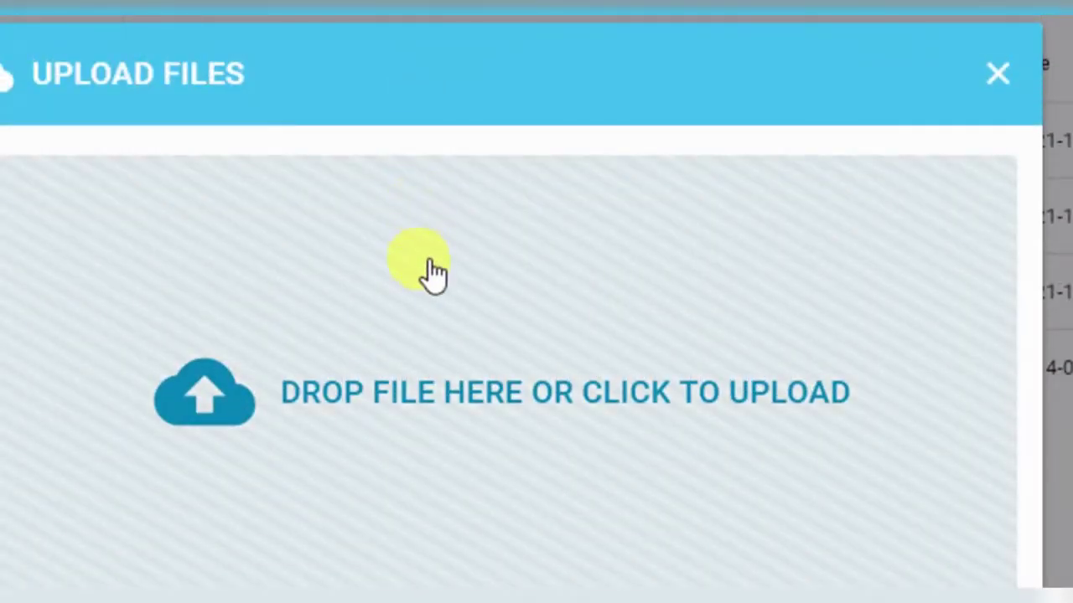
left_click(503, 331)
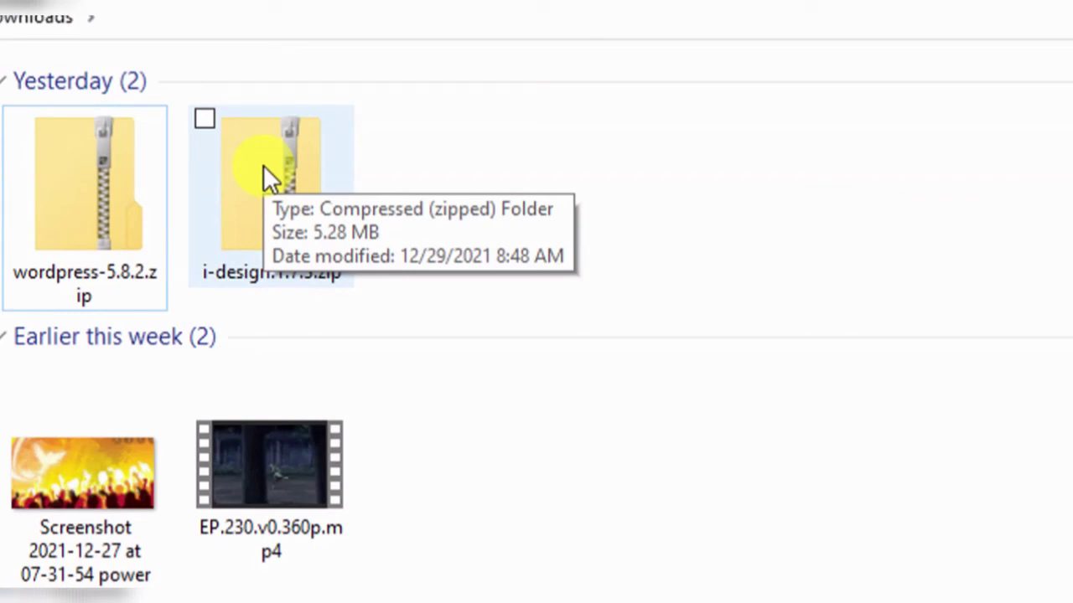
left_click_drag(278, 197, 905, 190)
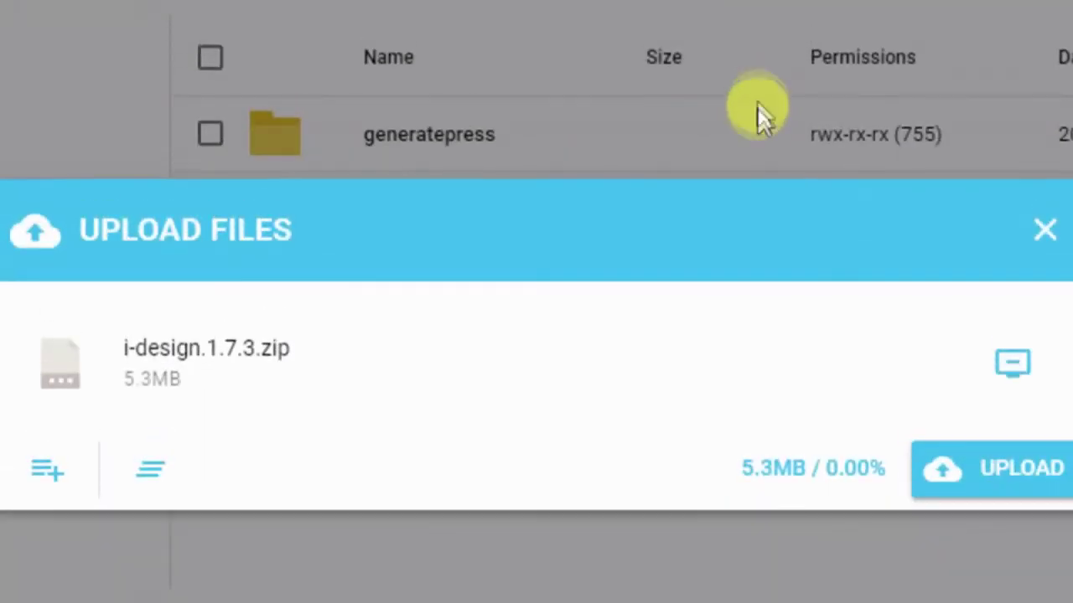
left_click(911, 469)
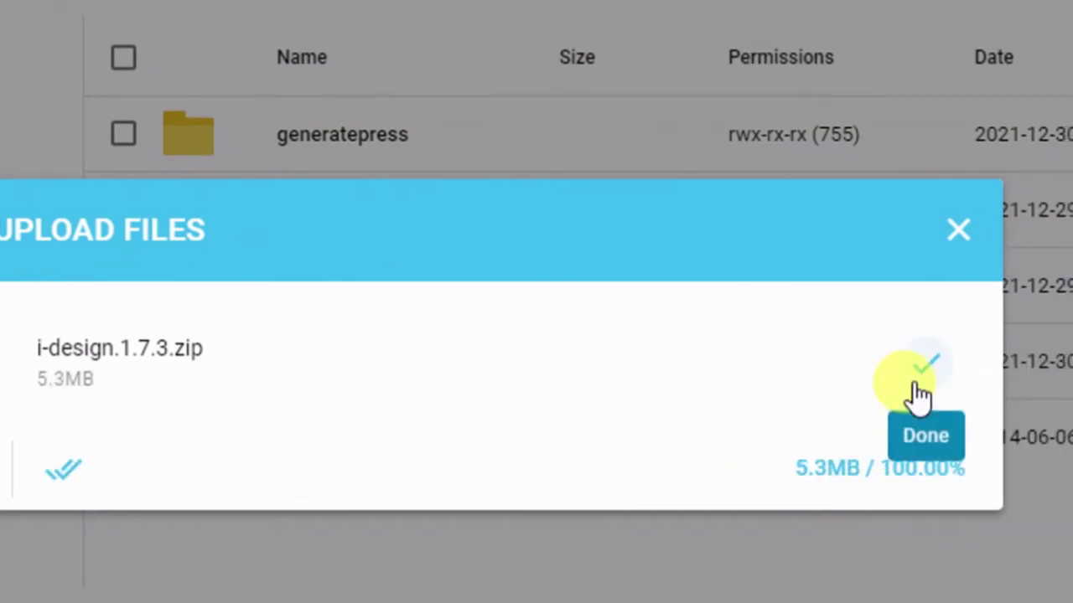
left_click(919, 394)
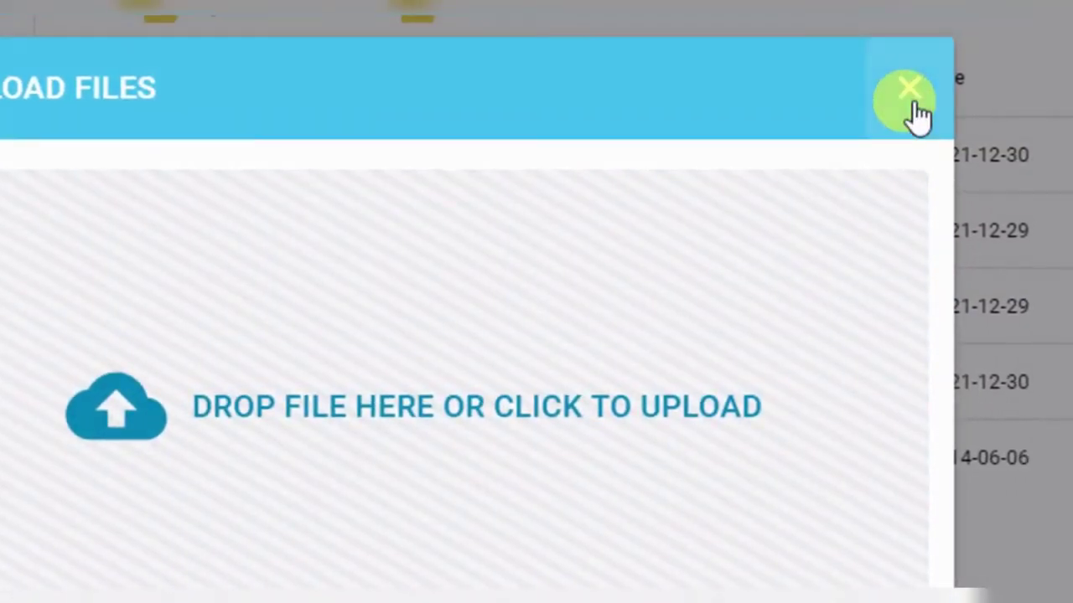
left_click(919, 114)
right_click(163, 397)
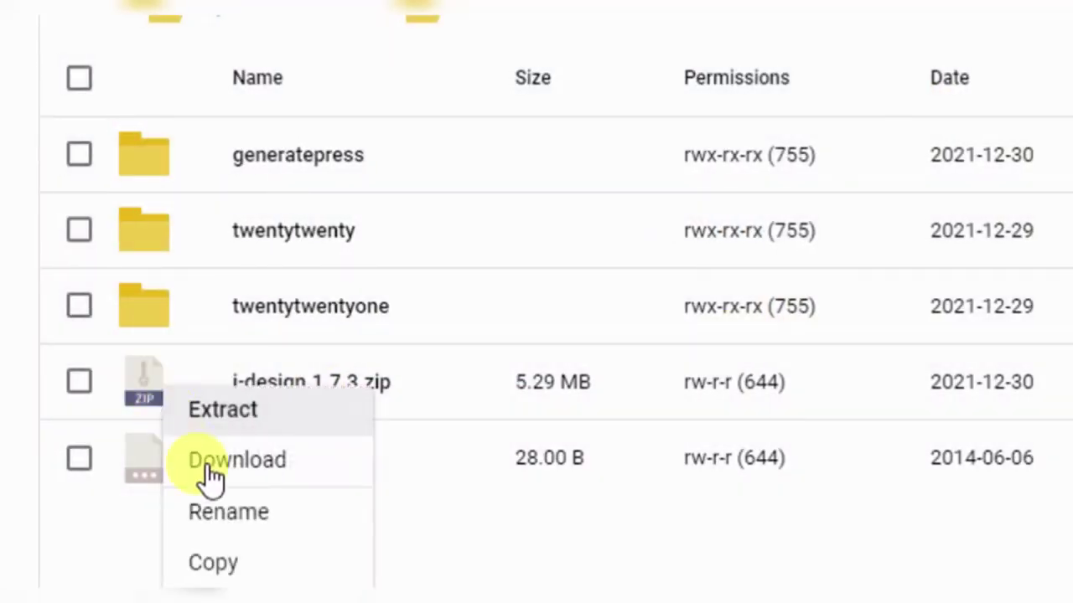
- Extract i-design.1.7.3.zip into the themes folder, then return to the WordPress Themes page
left_click(224, 415)
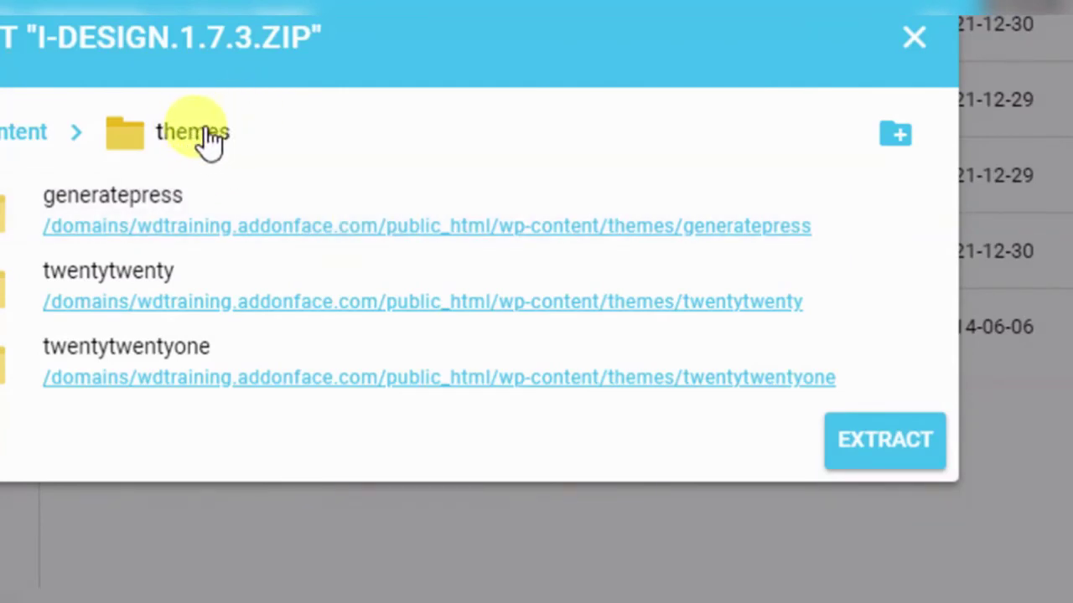
left_click(836, 446)
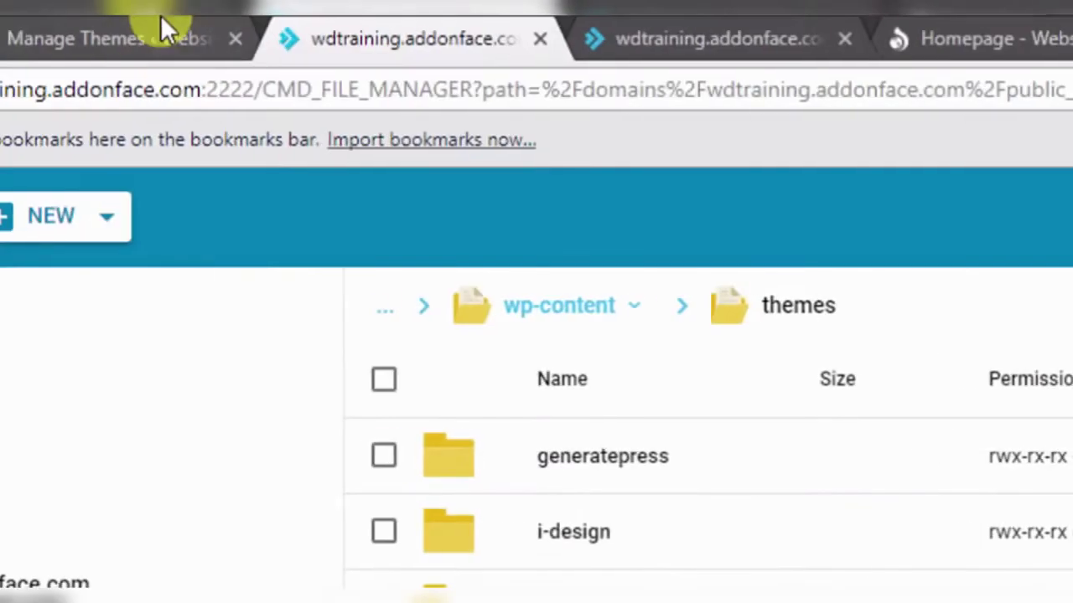
left_click(163, 24)
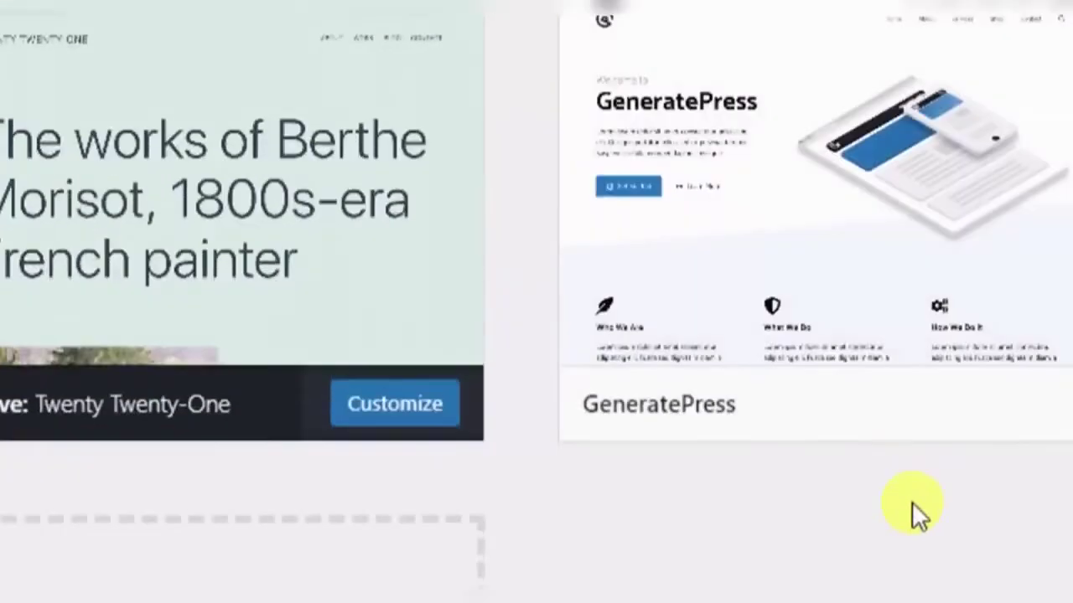
- Go to Add New Theme and browse the available theme listing
scroll(904, 500, "down", 2)
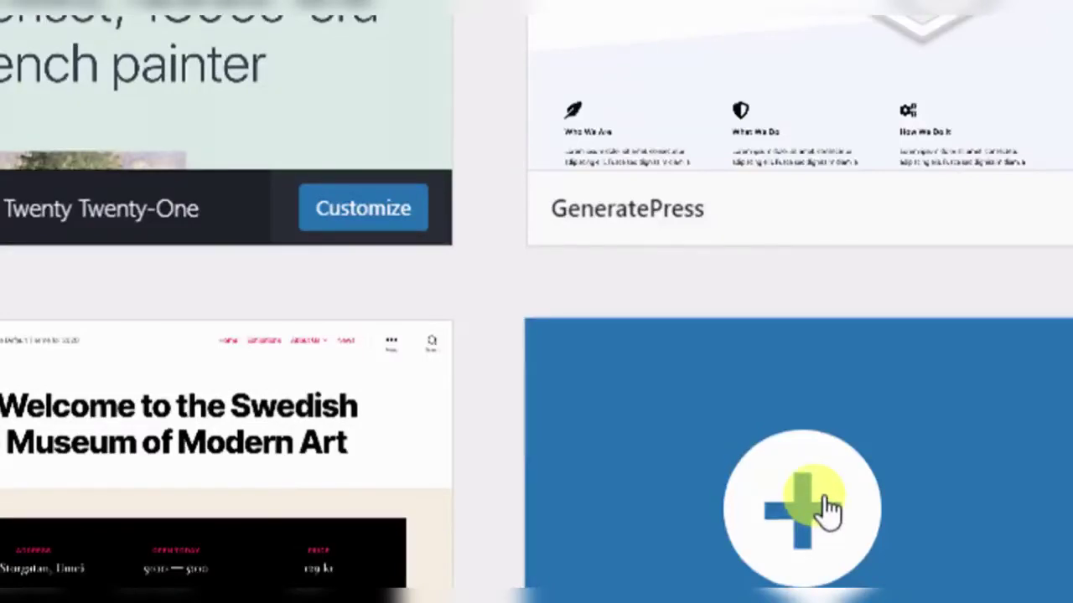
left_click(825, 507)
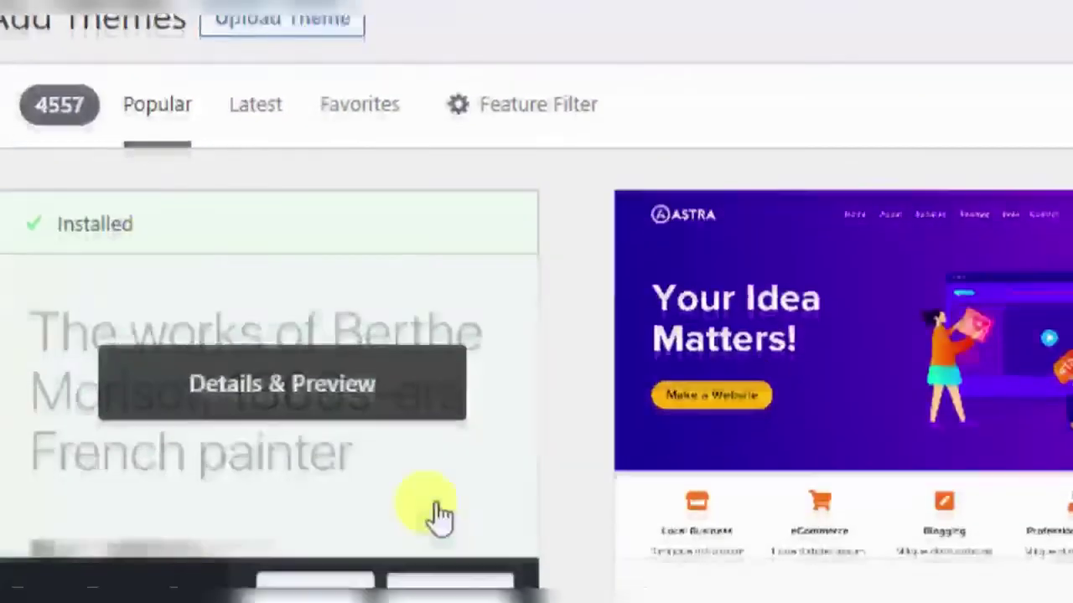
mouse_move(838, 461)
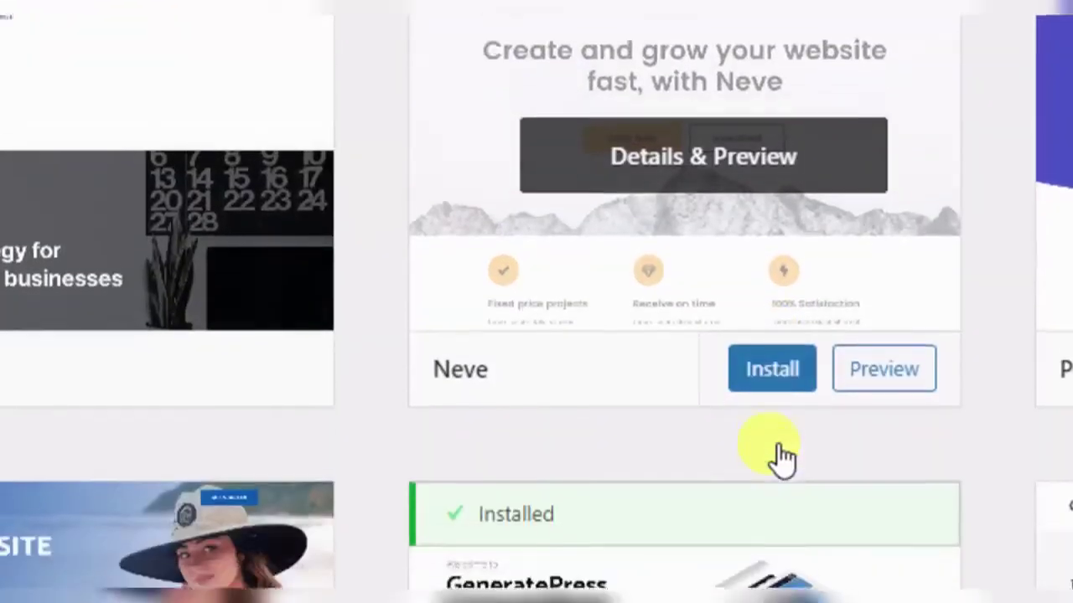
scroll(771, 460, "down", 5)
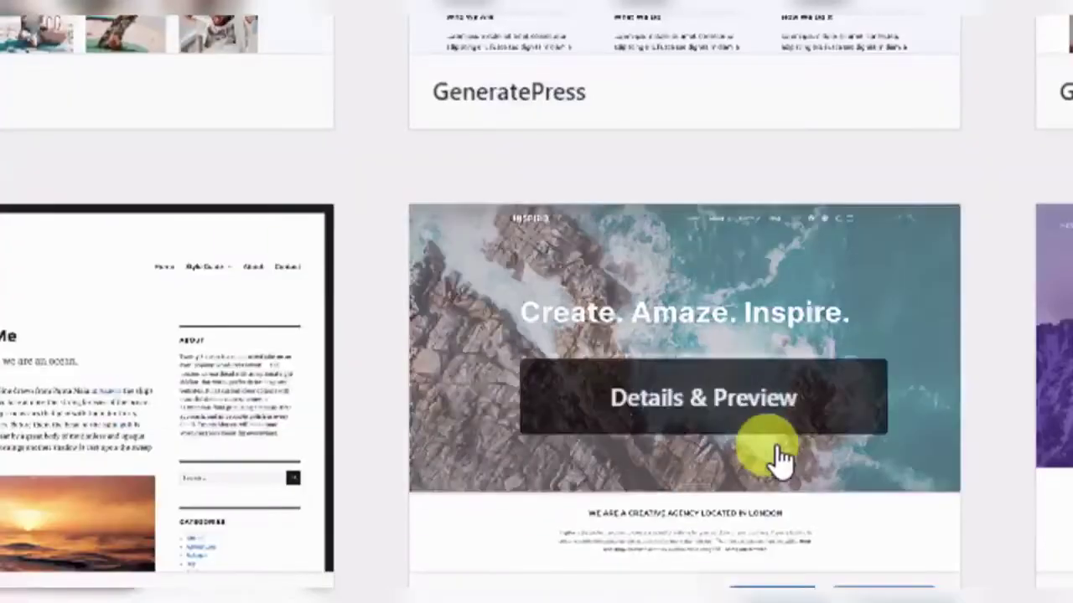
scroll(771, 460, "down", 5)
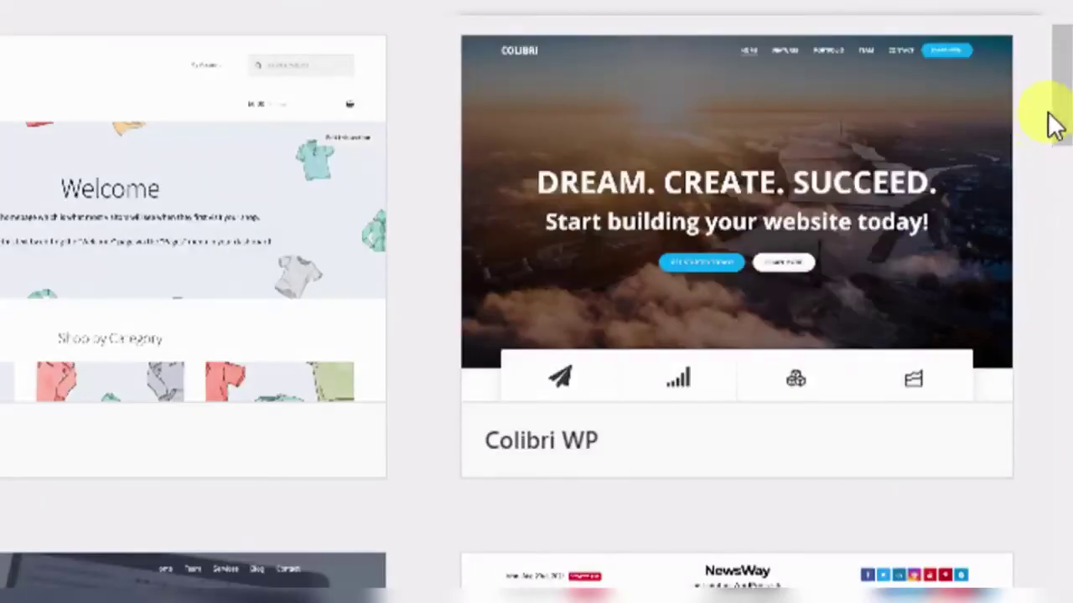
scroll(1047, 124, "up", 15)
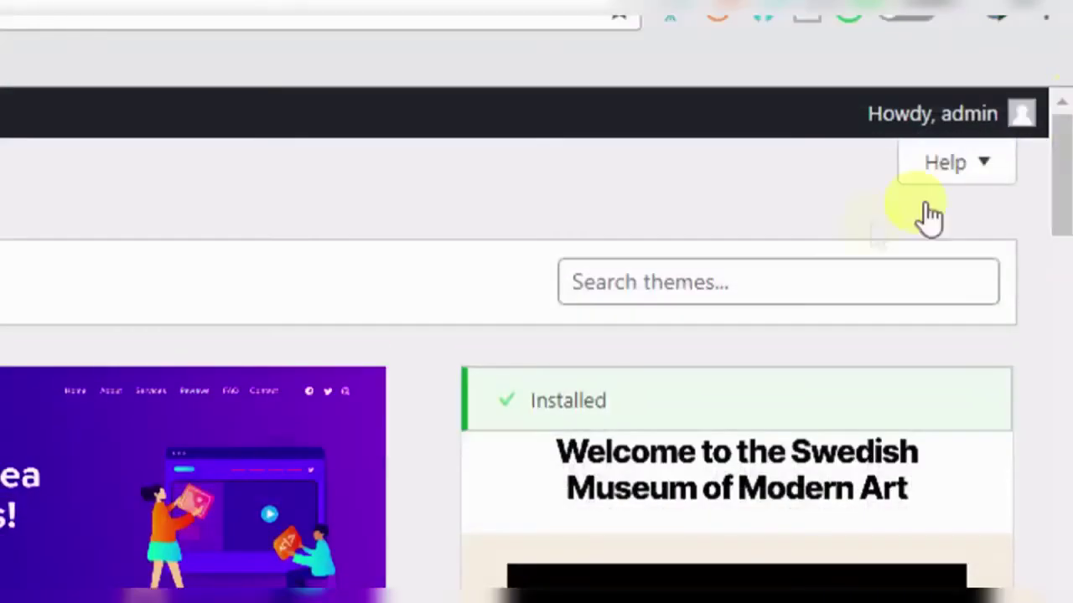
- Search the themes starting with 'S' and open SeoKart's Details & Preview
left_click(753, 266)
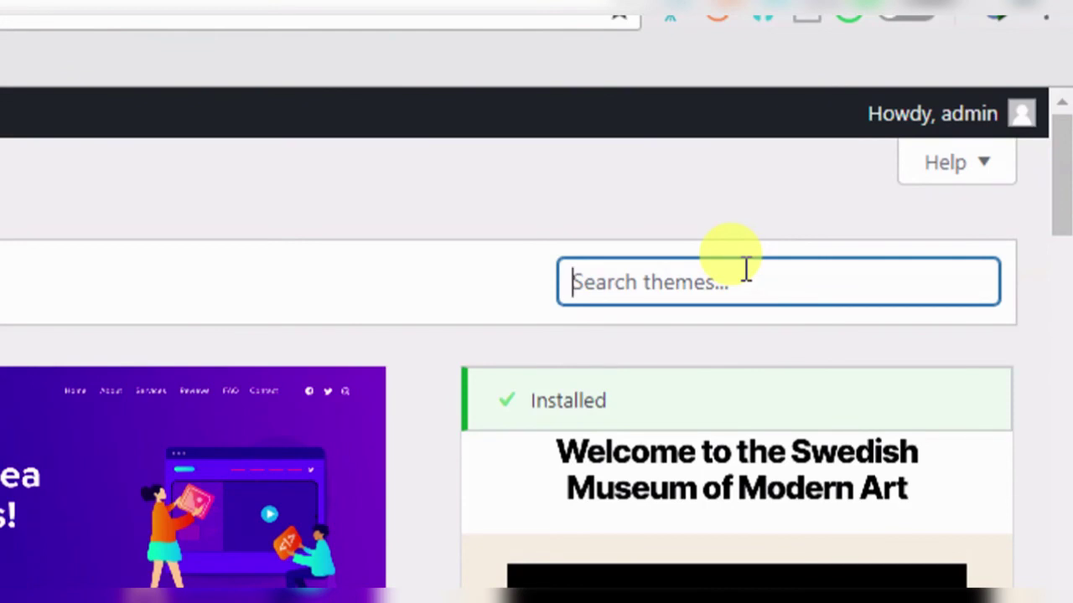
type("S")
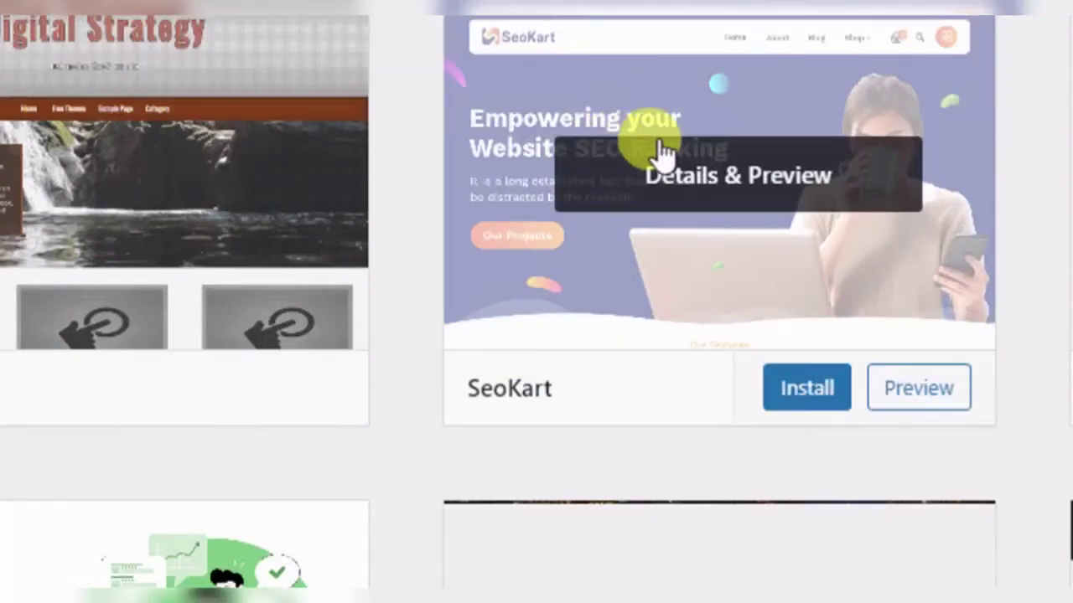
left_click(750, 195)
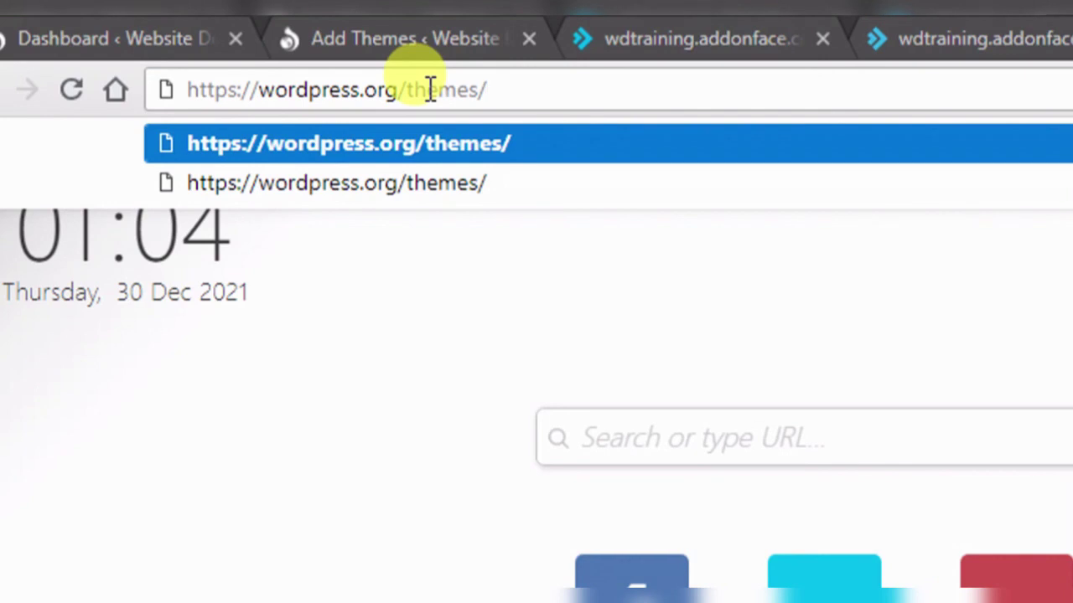
- Search wordpress.org/themes for SEO and download the SeoKart package seokart.1.0.5.zip
key("Return")
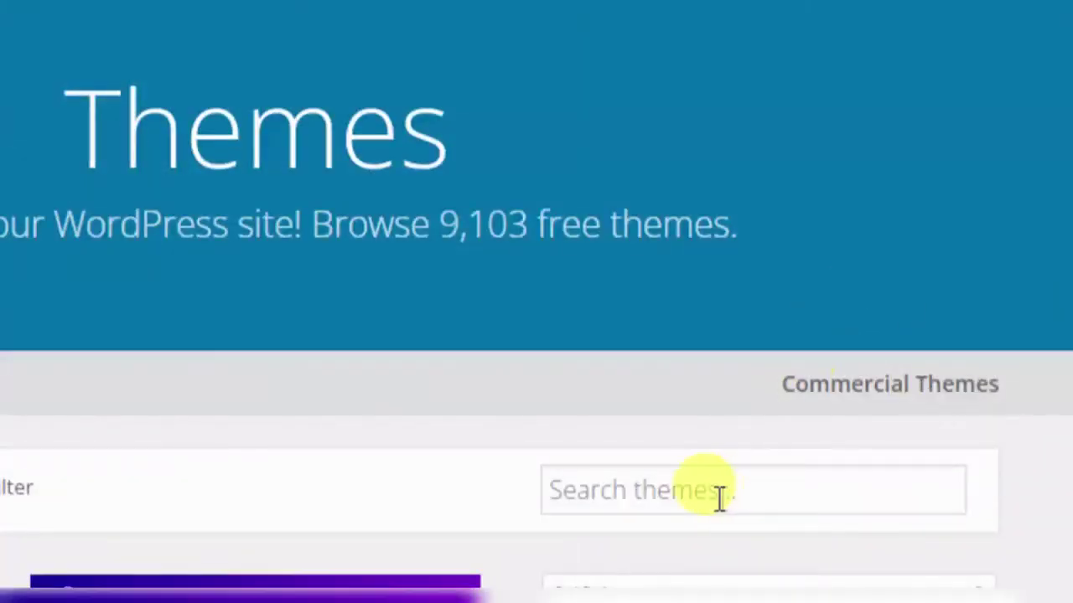
left_click(661, 494)
left_click(599, 533)
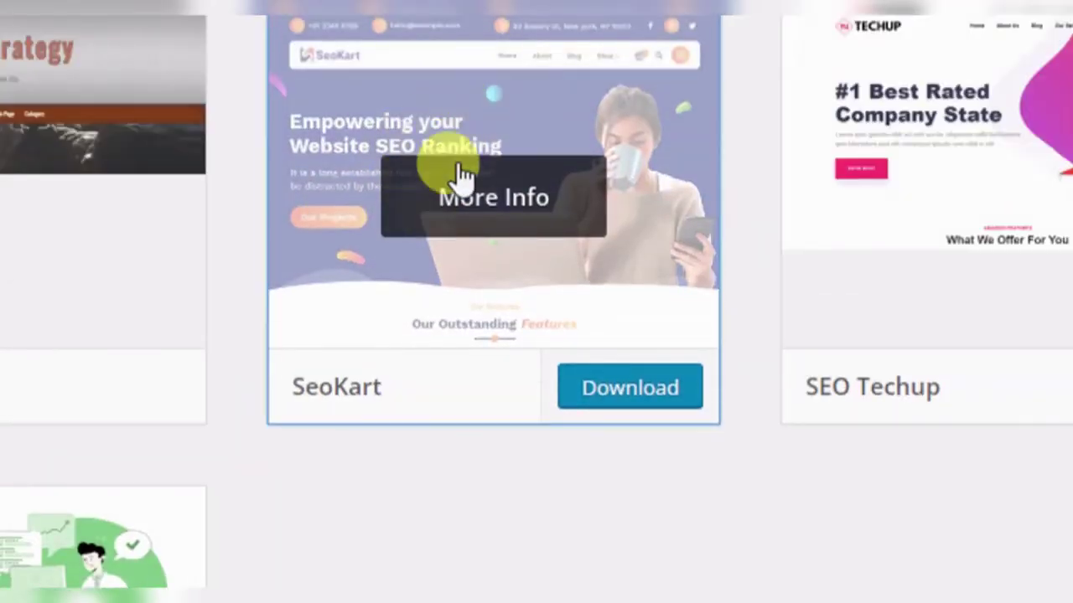
left_click(622, 409)
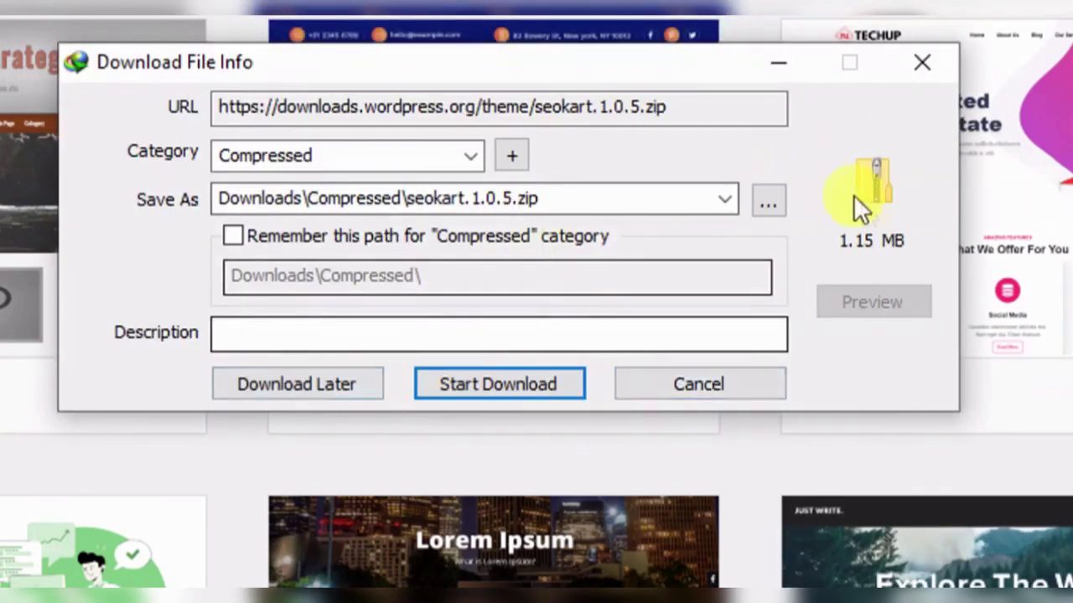
left_click(558, 384)
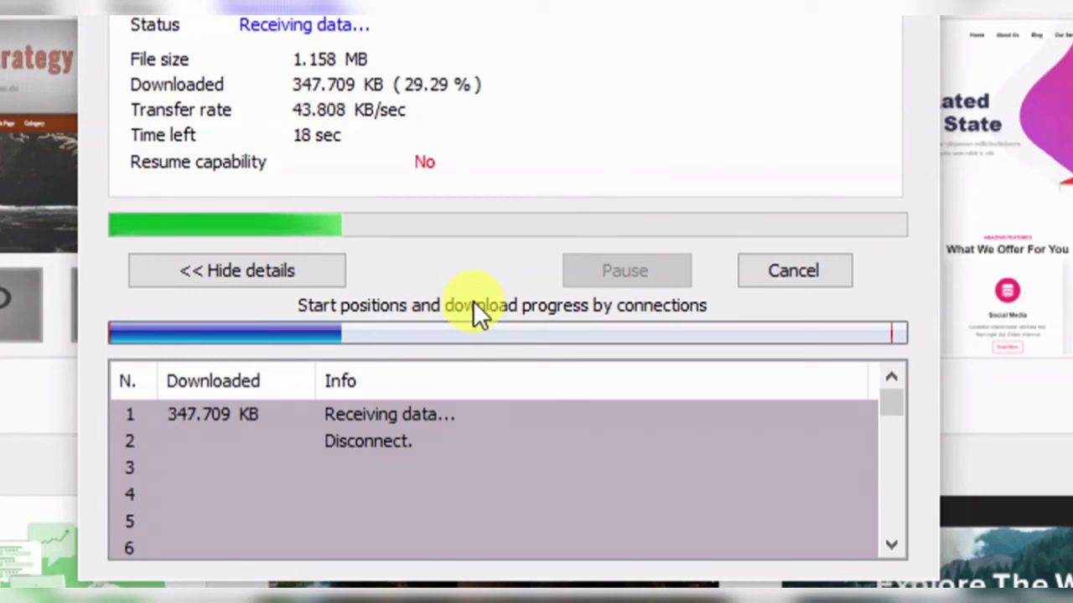
left_click(784, 270)
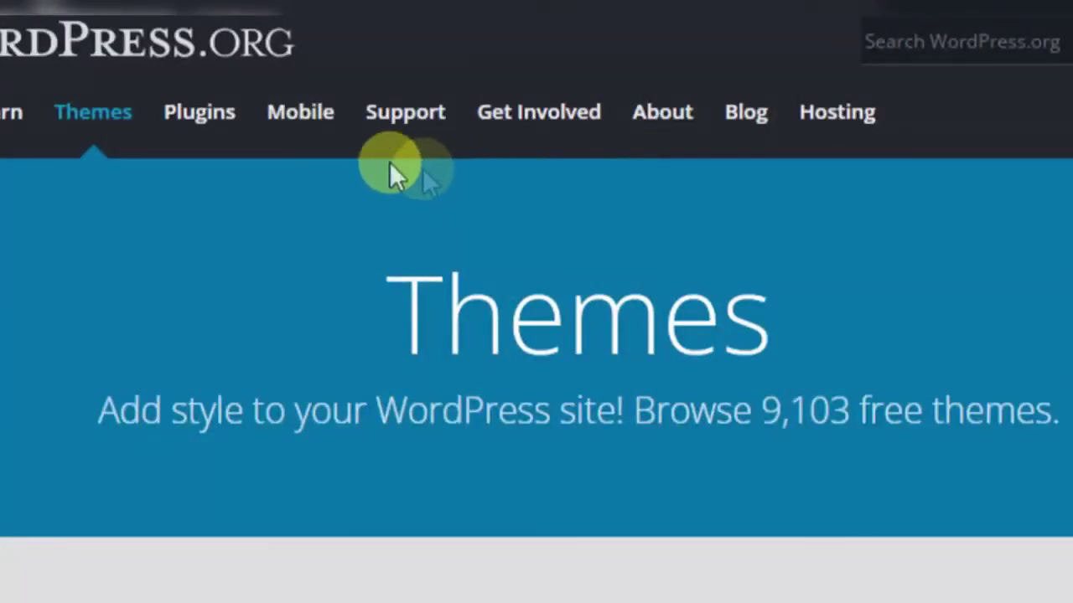
- Search the WordPress.org plugin directory for 'coming soon' plugins
left_click(217, 119)
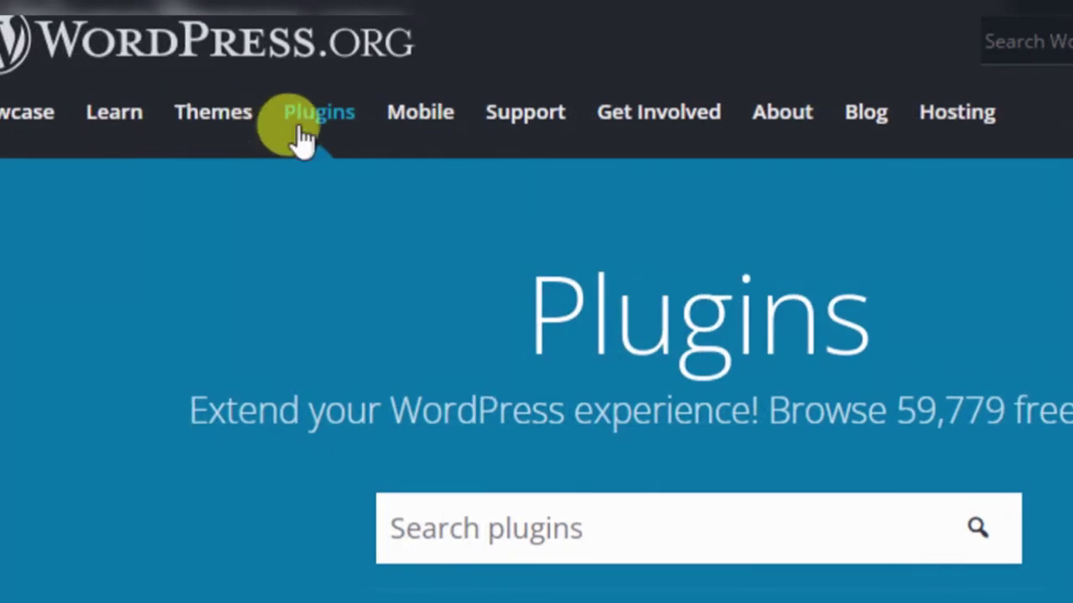
scroll(395, 371, "down", 8)
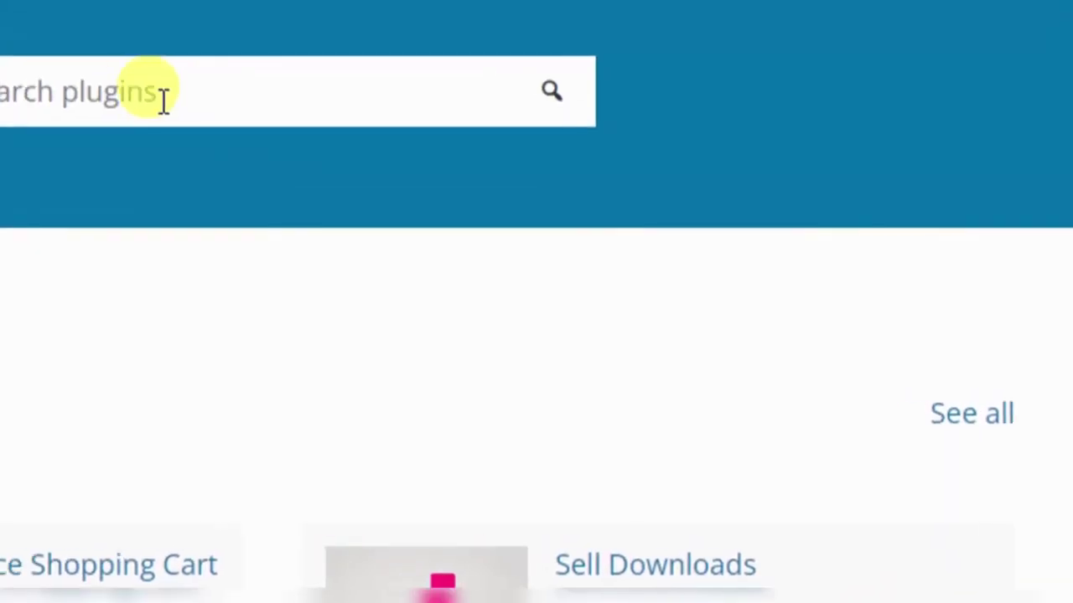
left_click(11, 0)
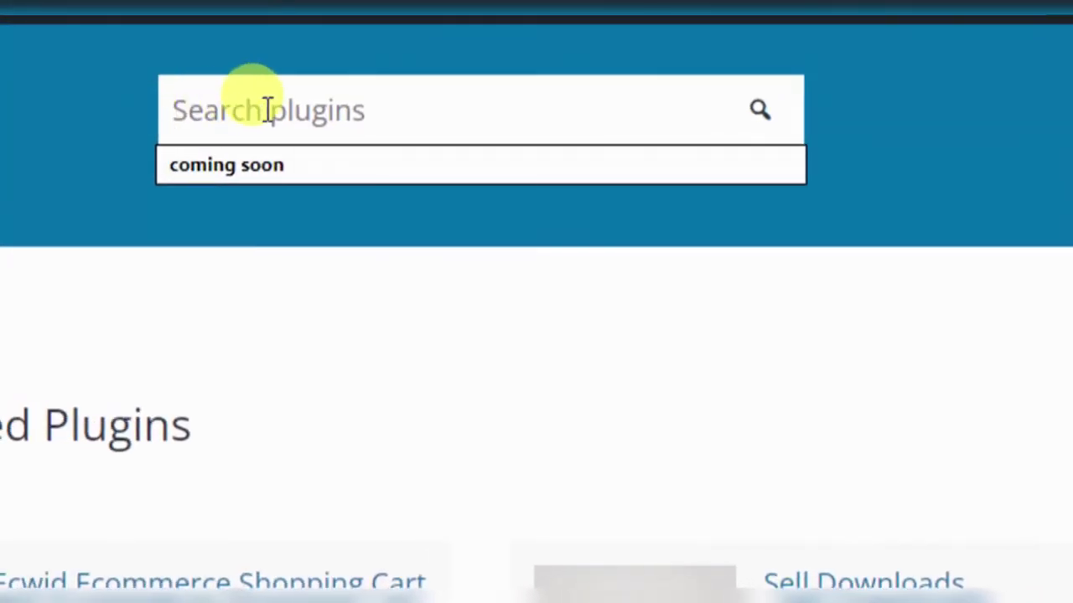
left_click(237, 161)
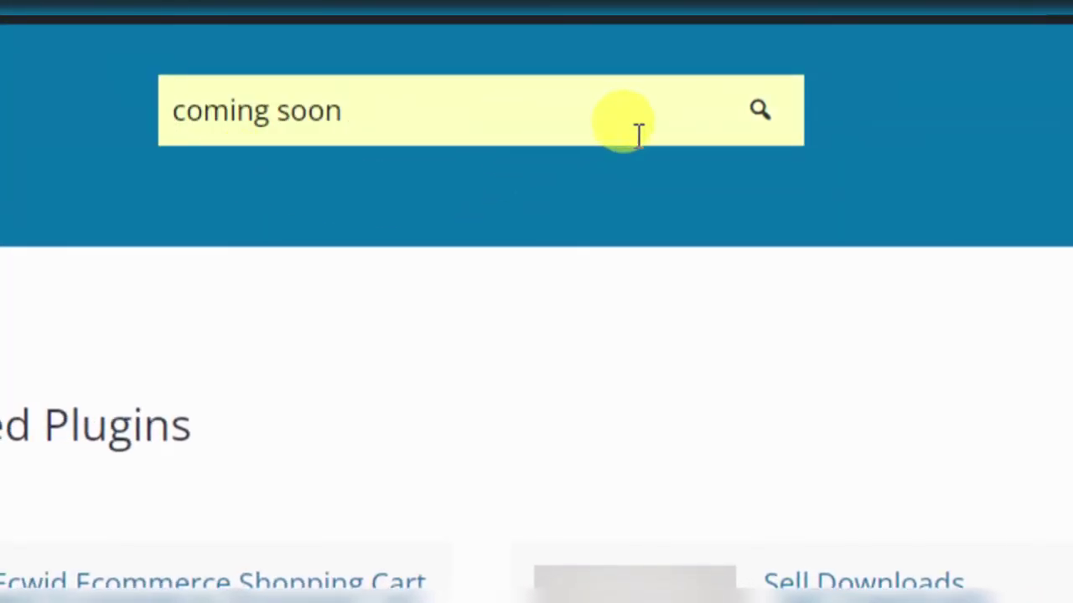
left_click(757, 119)
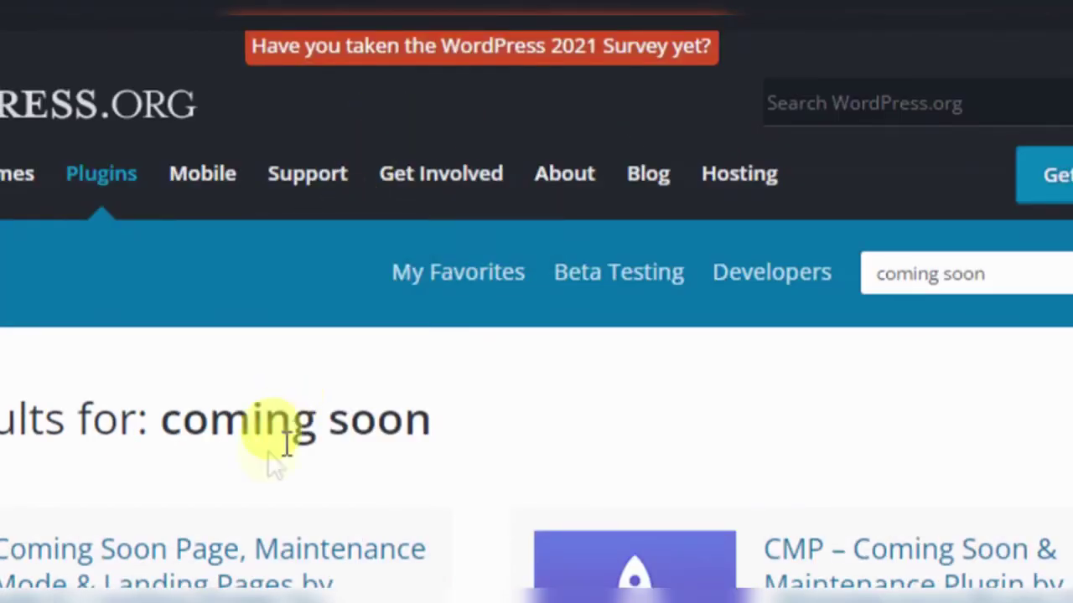
- Open SeedProd's 'Coming Soon Page, Maintenance Mode & Landing Pages' from the results
scroll(280, 419, "down", 5)
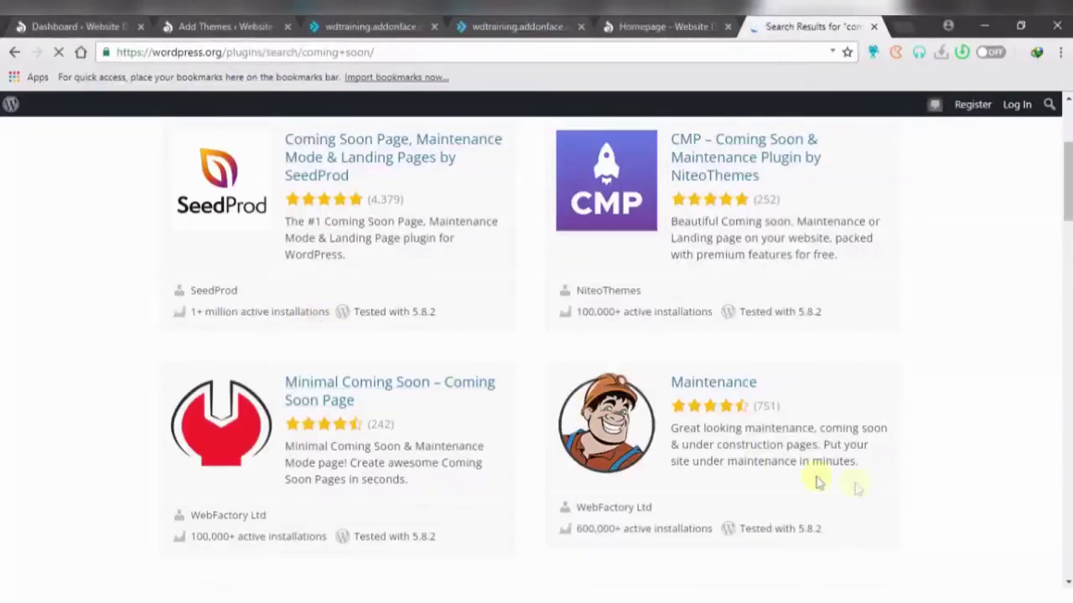
scroll(952, 354, "down", 1)
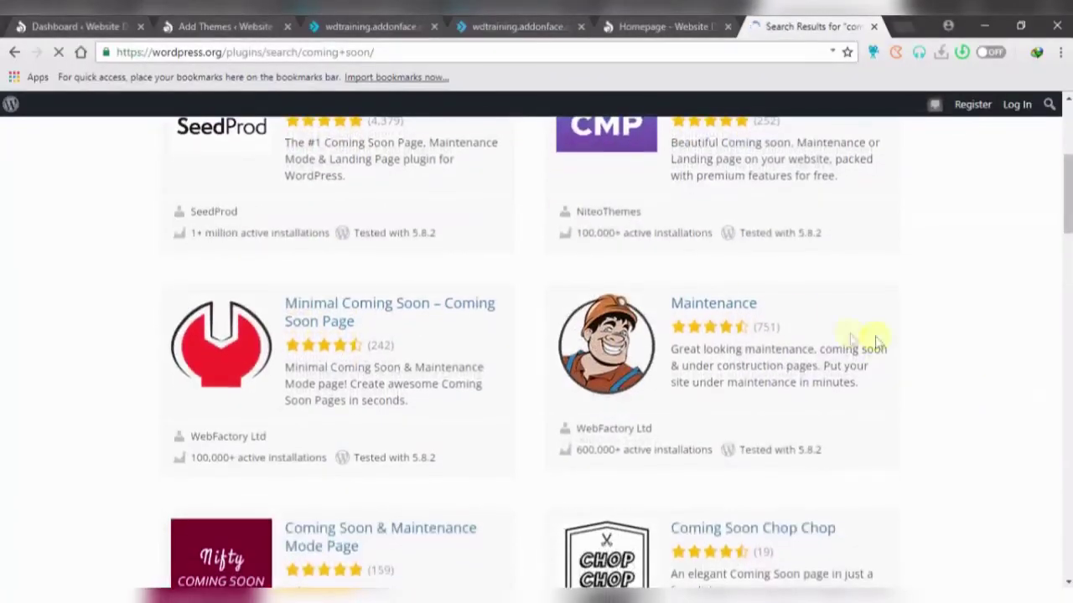
scroll(1018, 414, "down", 8)
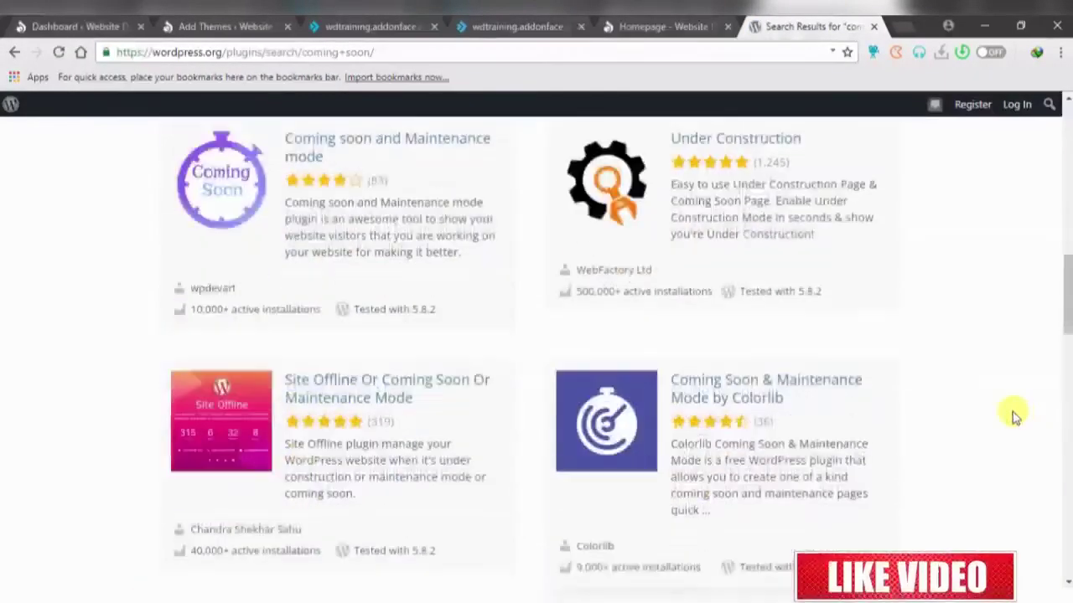
scroll(642, 383, "down", 6)
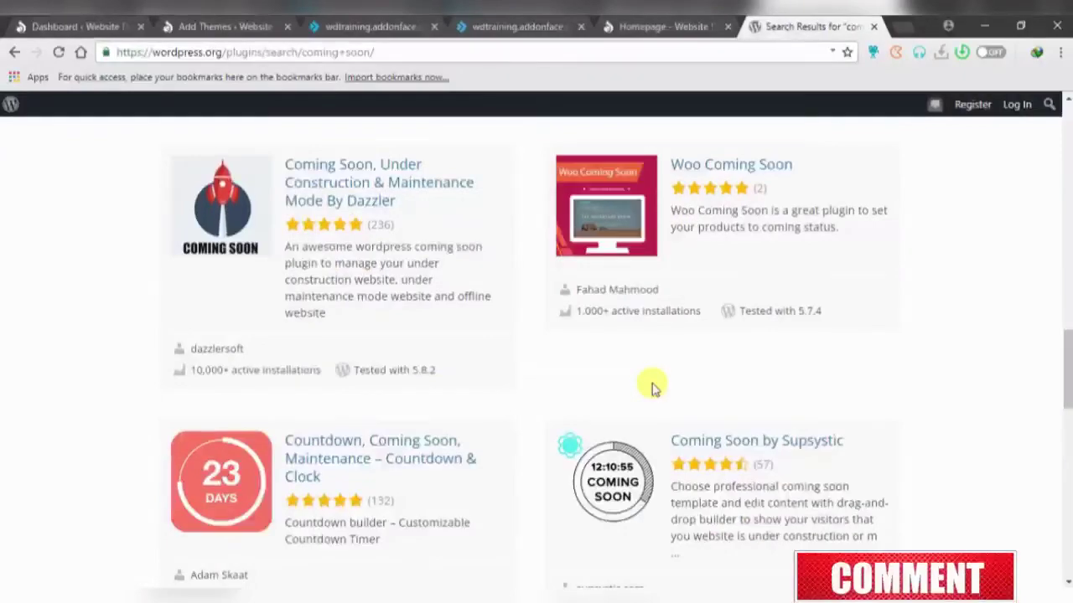
scroll(652, 387, "up", 12)
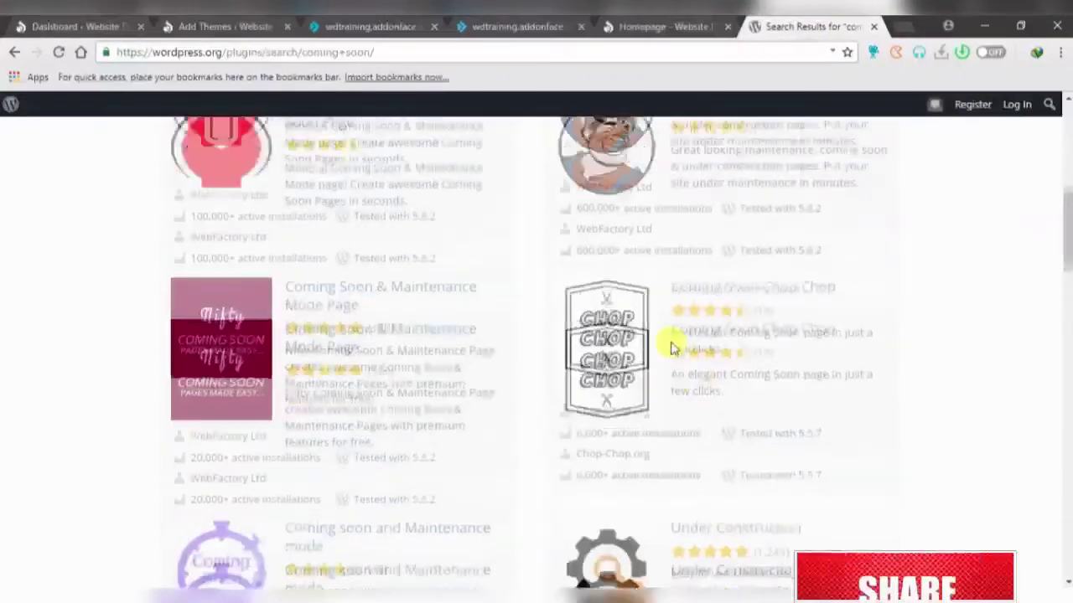
scroll(486, 411, "up", 4)
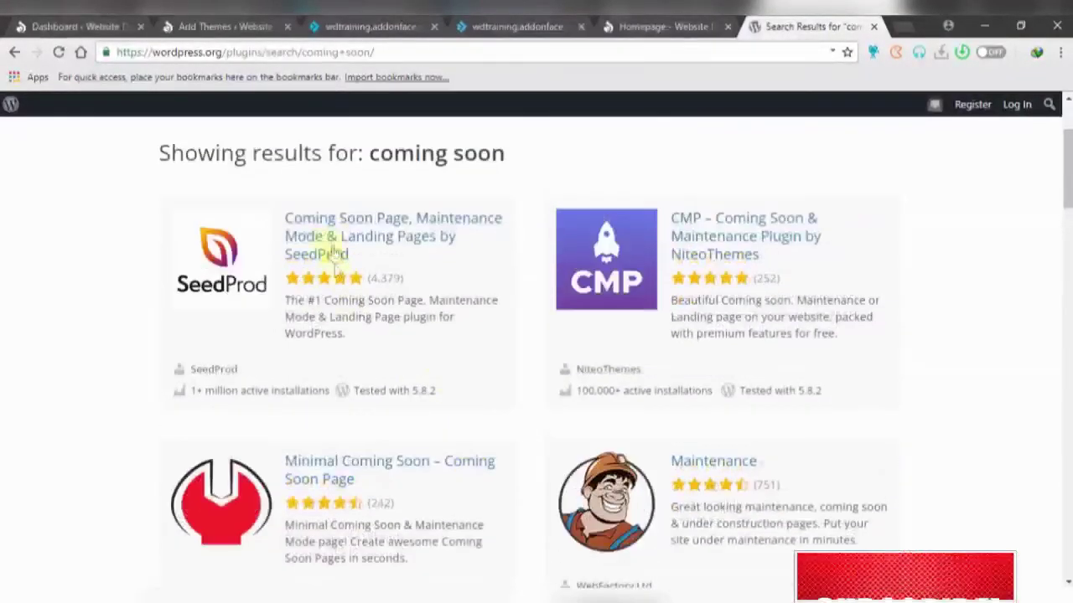
left_click(334, 222)
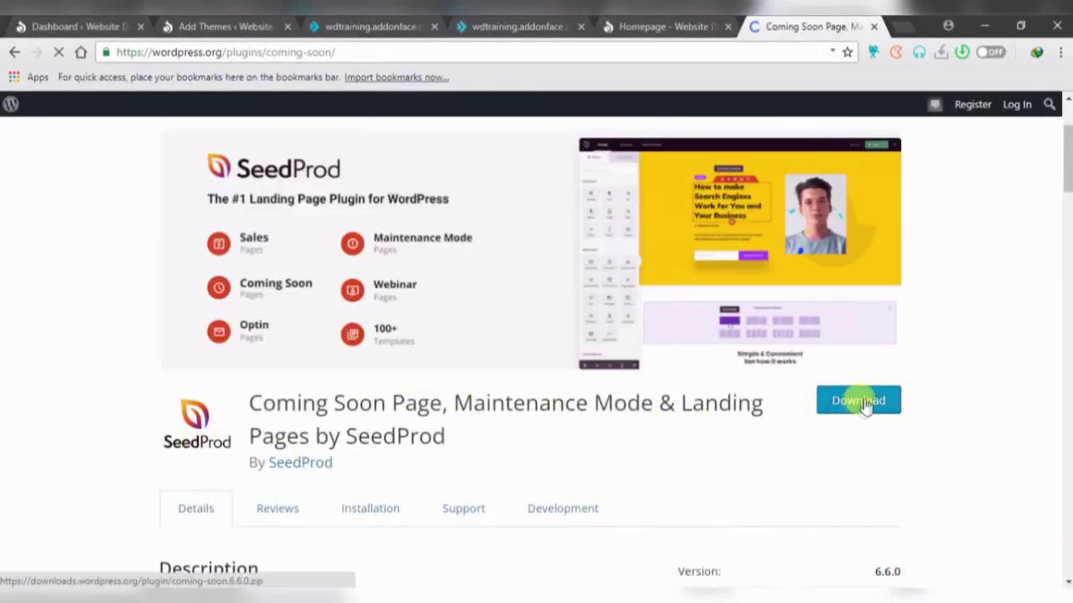
- Read the SeedProd plugin description, then view its Installation instructions
scroll(658, 434, "down", 3)
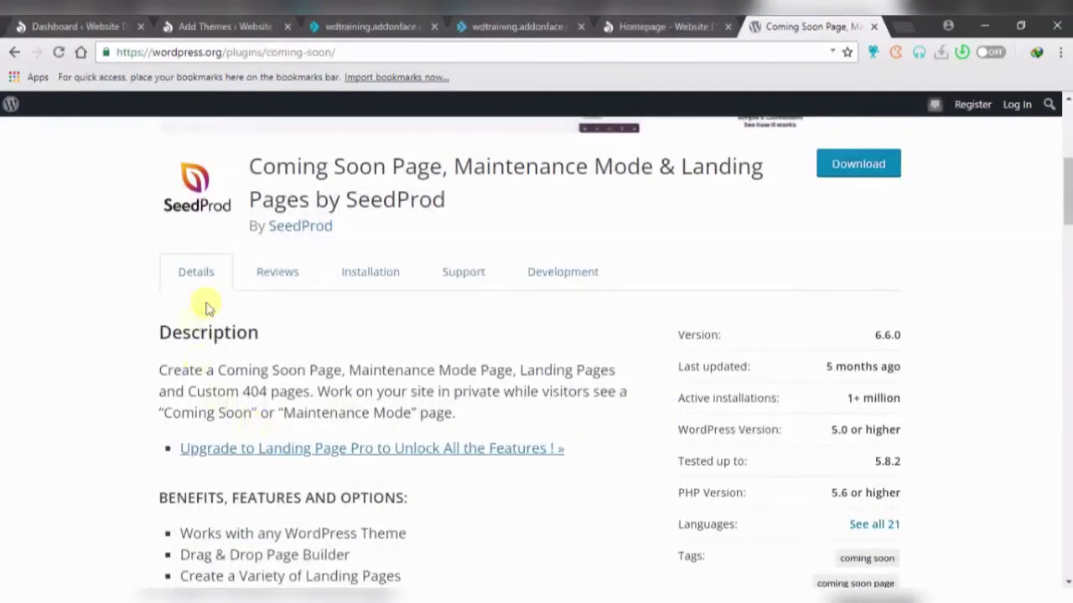
scroll(762, 411, "up", 3)
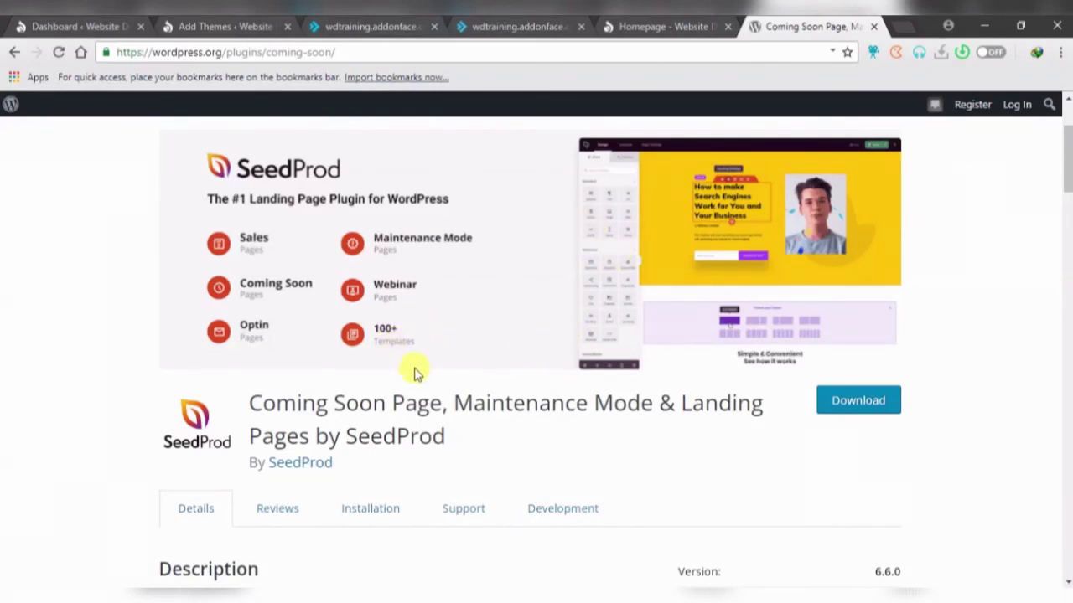
scroll(420, 377, "down", 5)
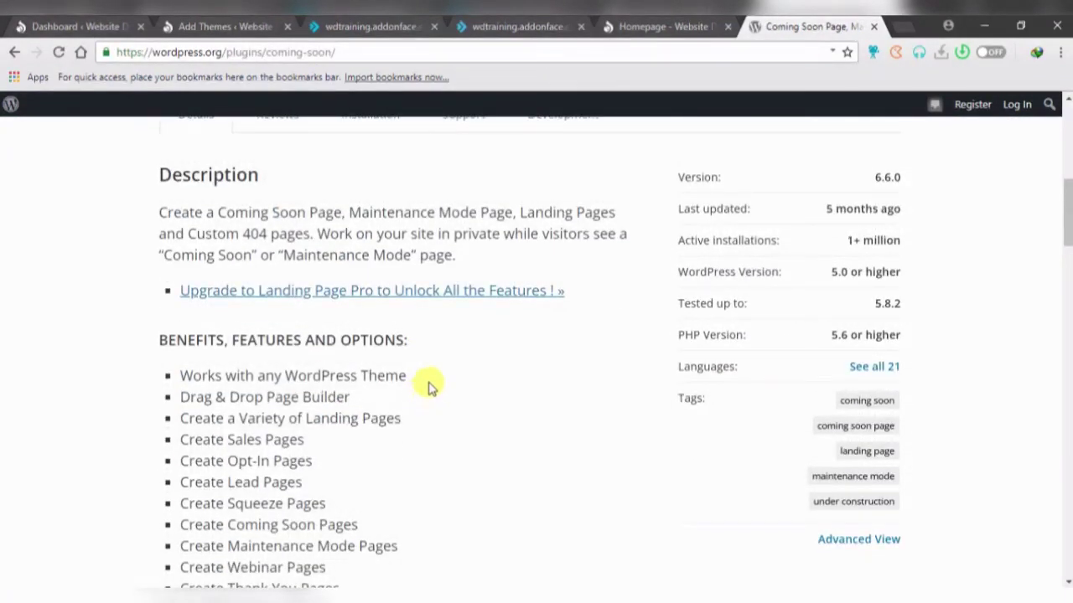
scroll(427, 384, "up", 1)
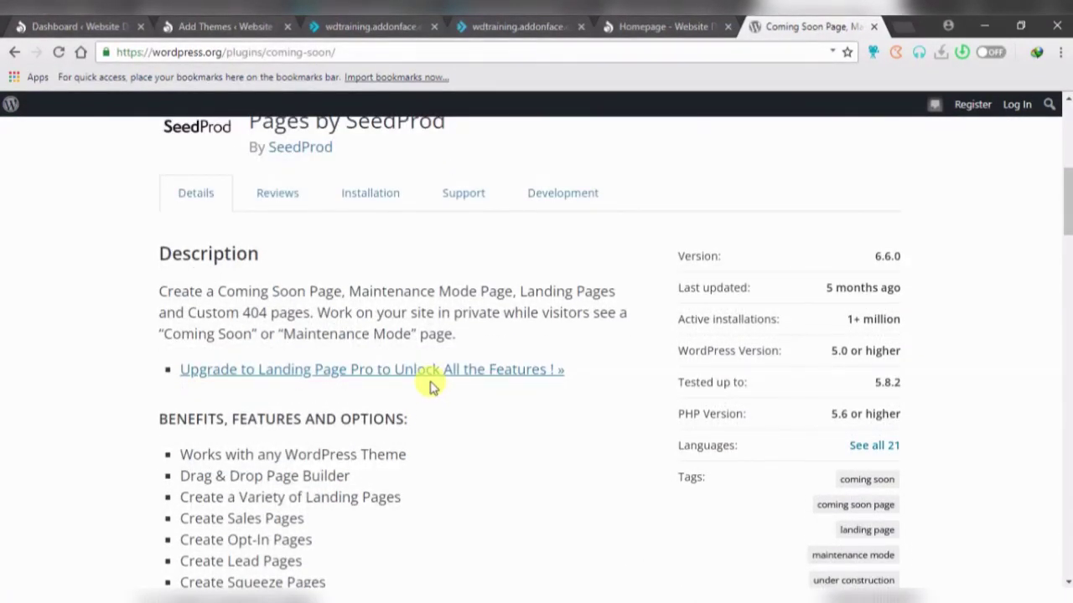
left_click(369, 194)
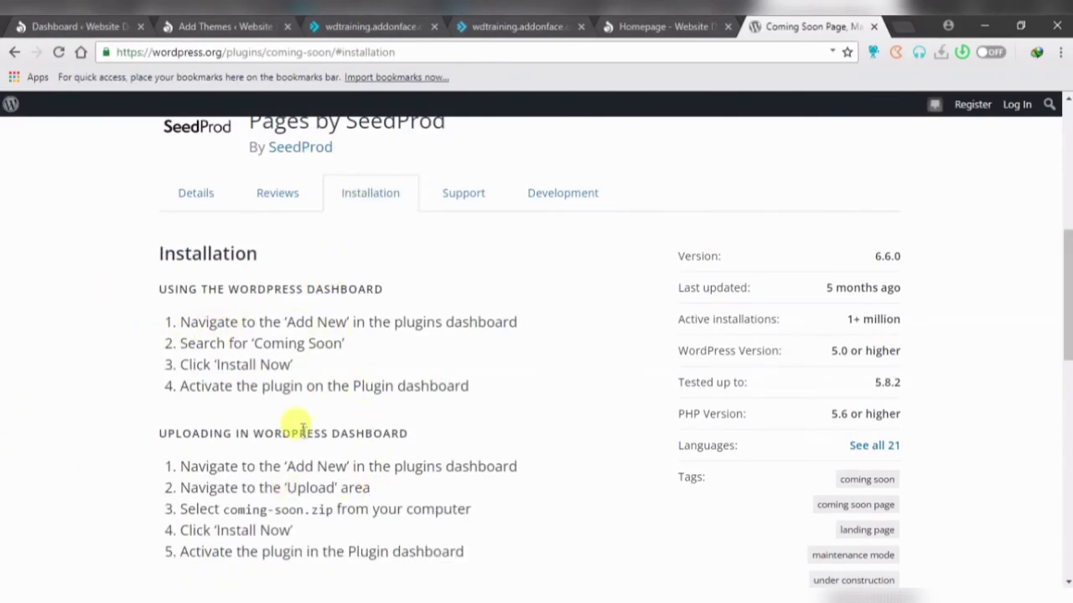
scroll(321, 537, "down", 4)
scroll(440, 497, "up", 8)
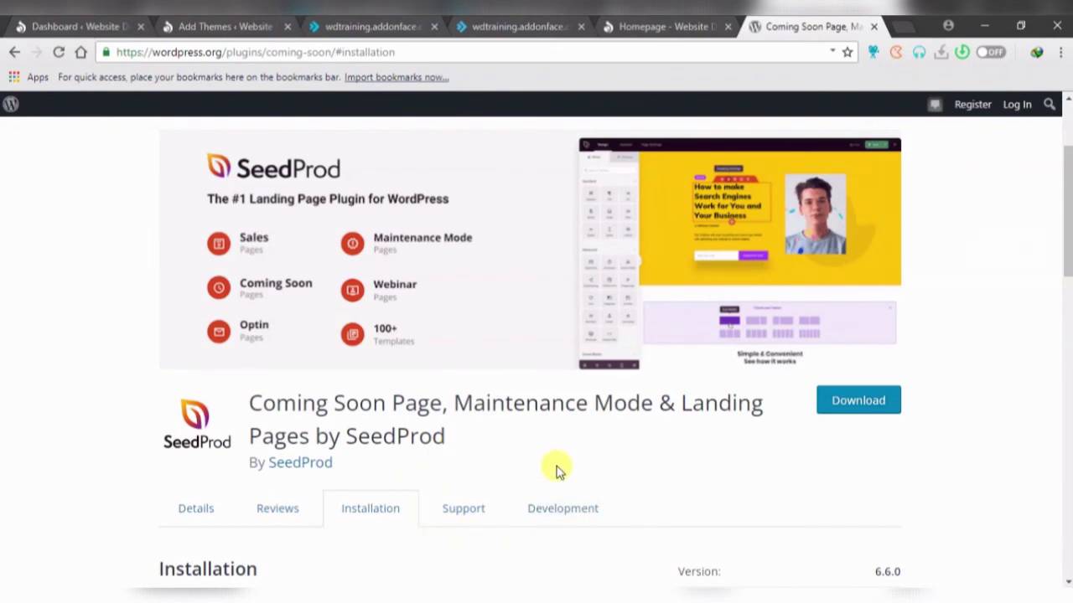
scroll(444, 333, "down", 1)
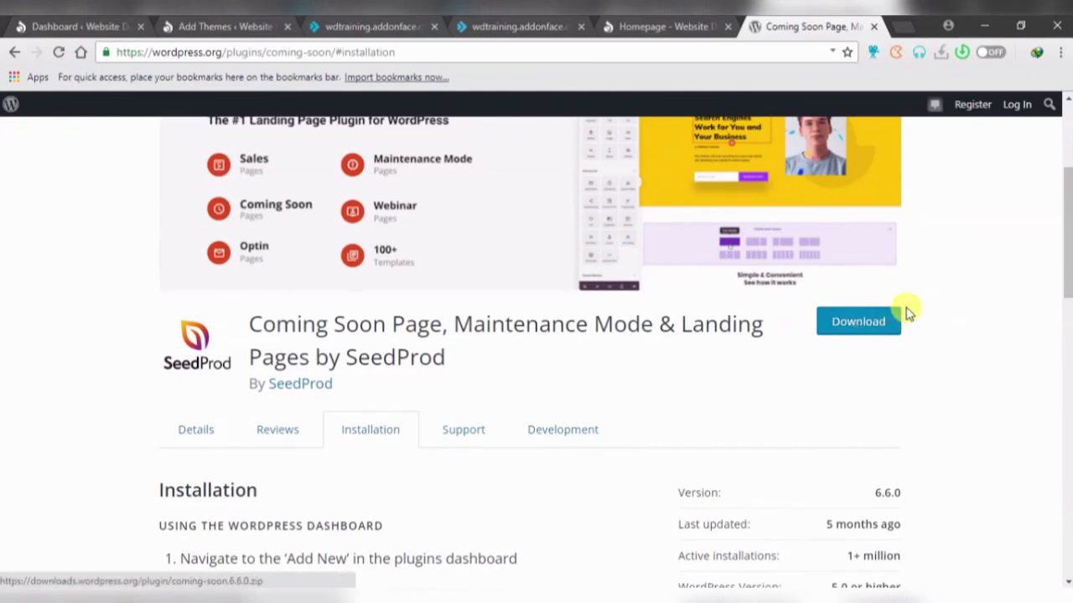
- Close the SeedProd page and review the Themes page listing 4 installed themes
left_click(873, 26)
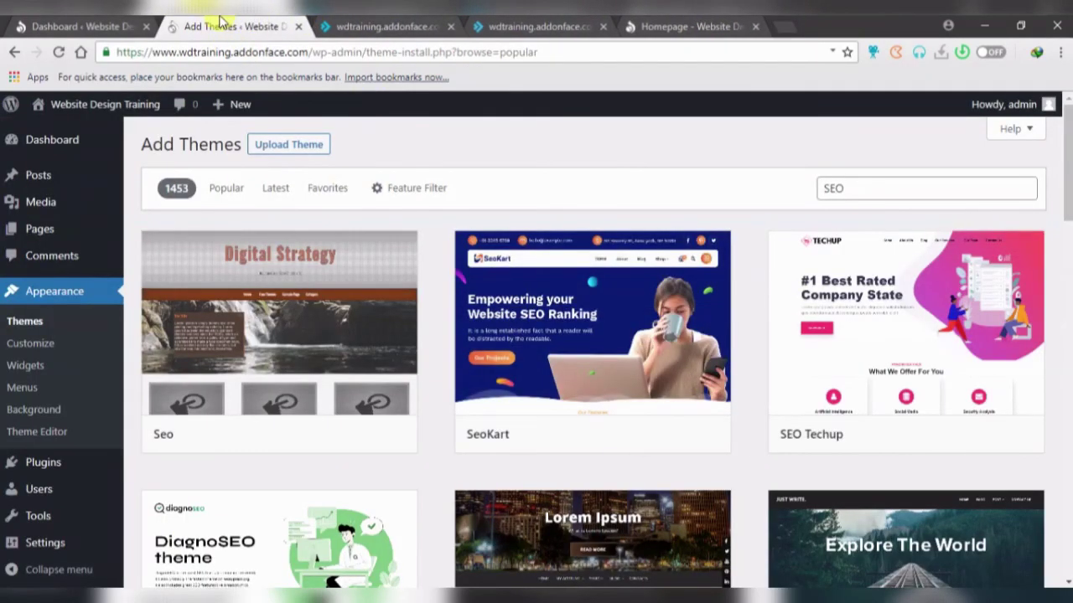
left_click(395, 26)
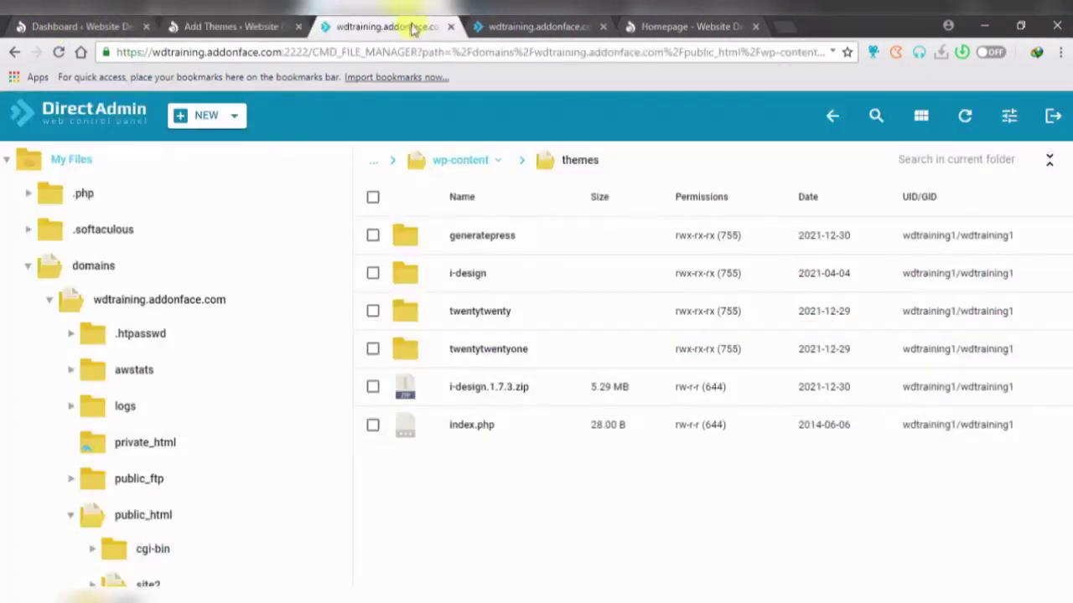
left_click(132, 24)
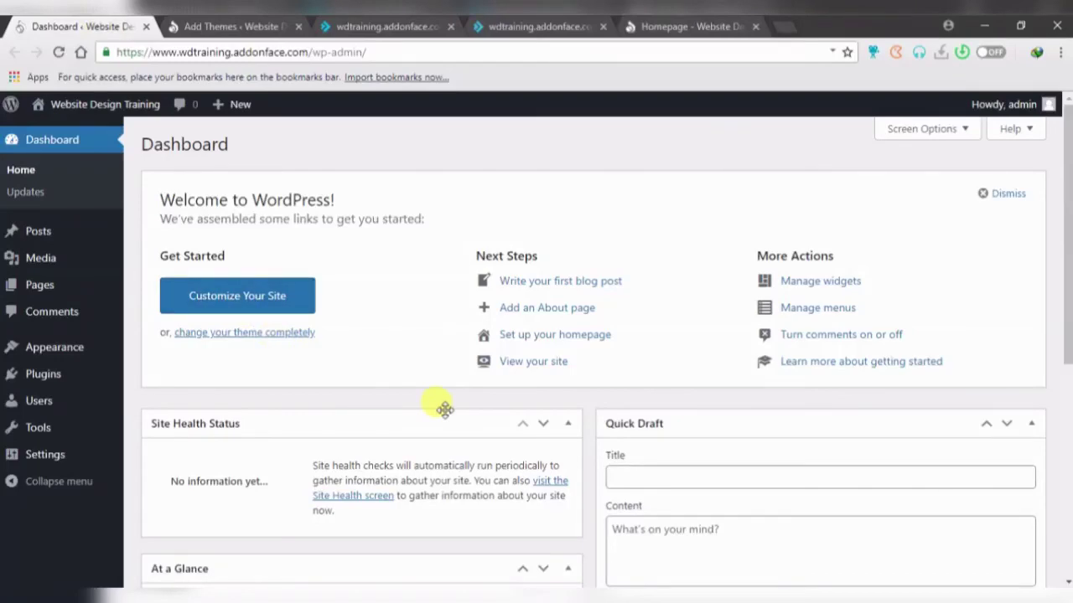
scroll(444, 408, "down", 1)
scroll(292, 280, "up", 1)
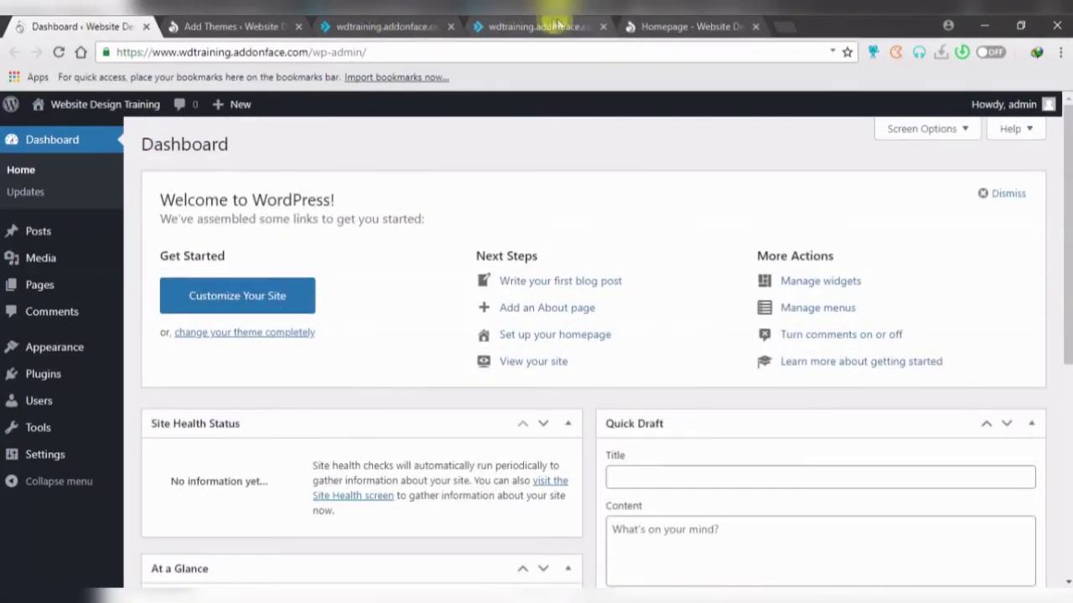
left_click(486, 27)
left_click(691, 26)
left_click(239, 26)
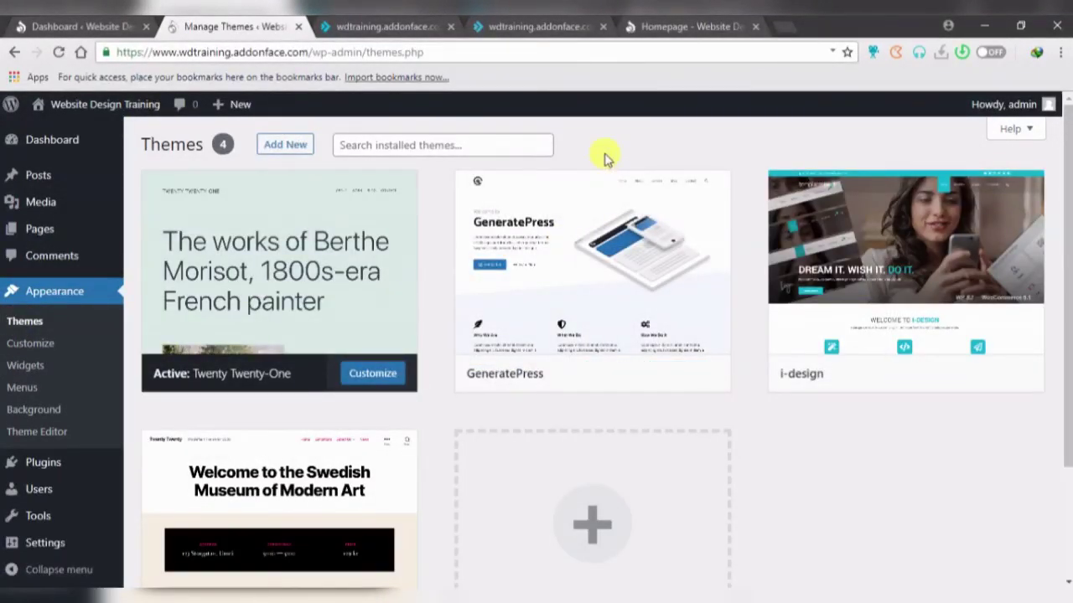
scroll(846, 399, "down", 1)
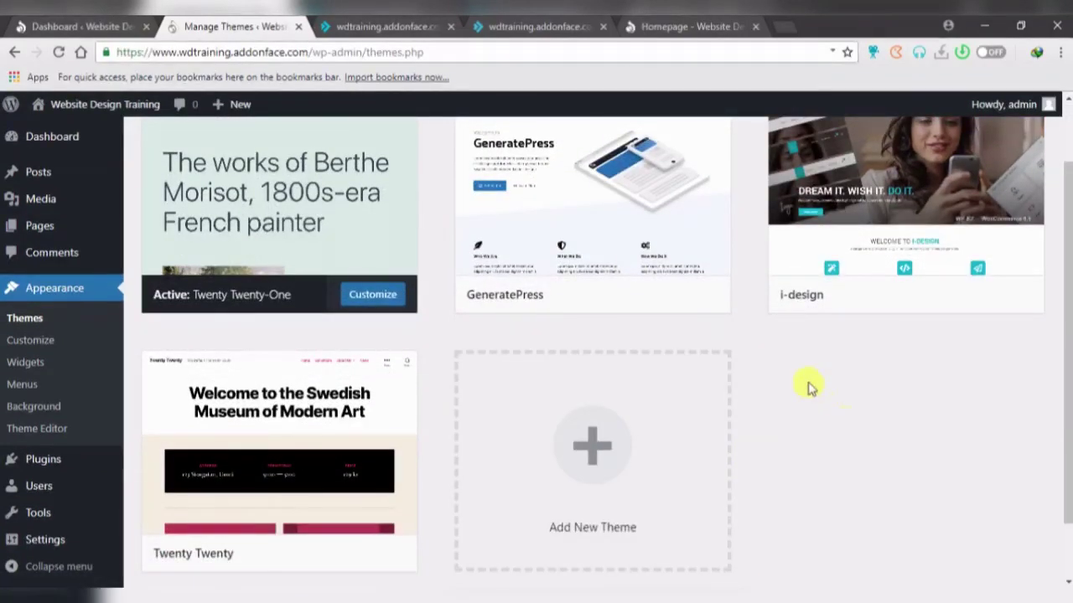
scroll(808, 387, "up", 1)
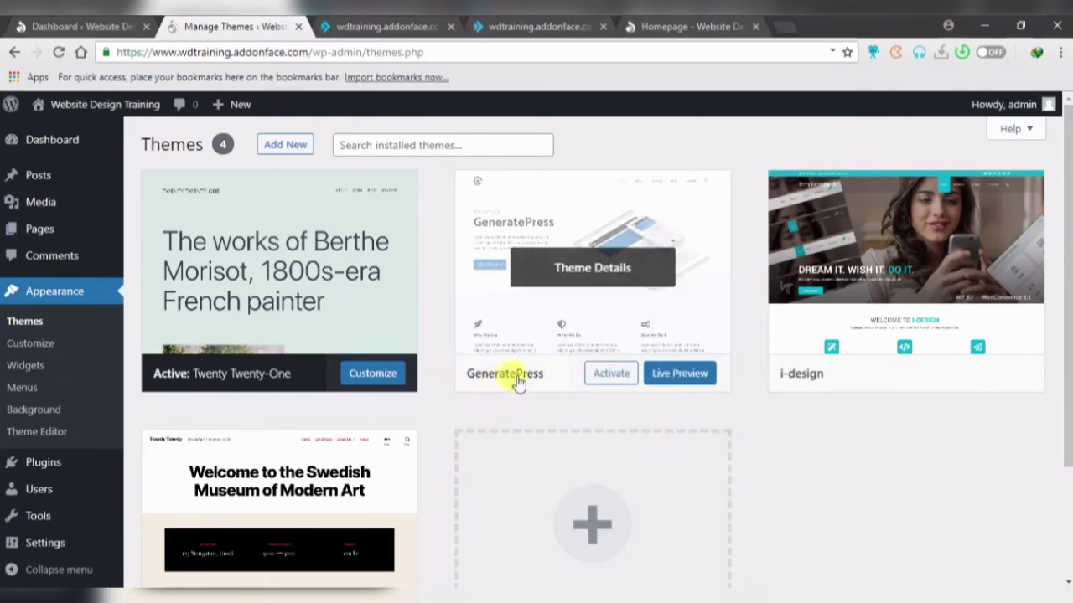
- Activate the GeneratePress theme
left_click(600, 376)
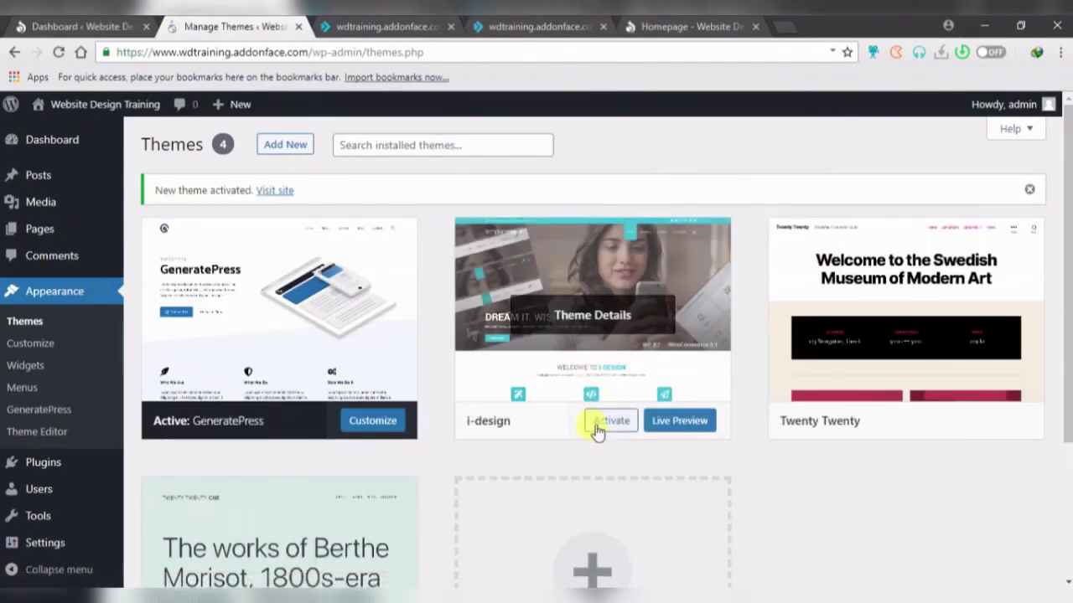
scroll(598, 431, "down", 1)
scroll(597, 436, "up", 1)
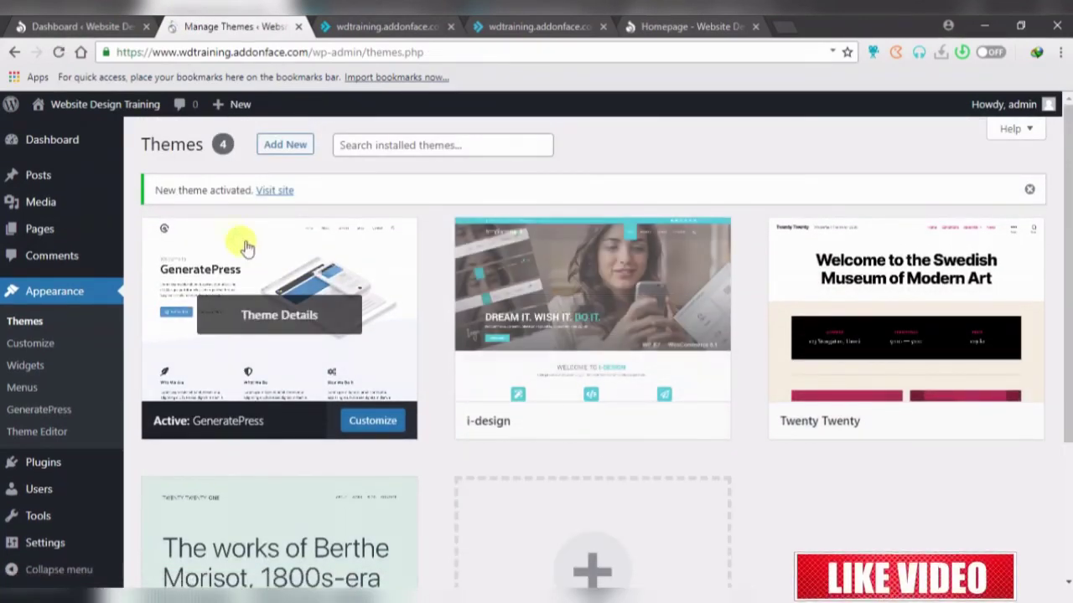
- Open the live site in a new tab and reload the Themes page
right_click(276, 191)
left_click(310, 136)
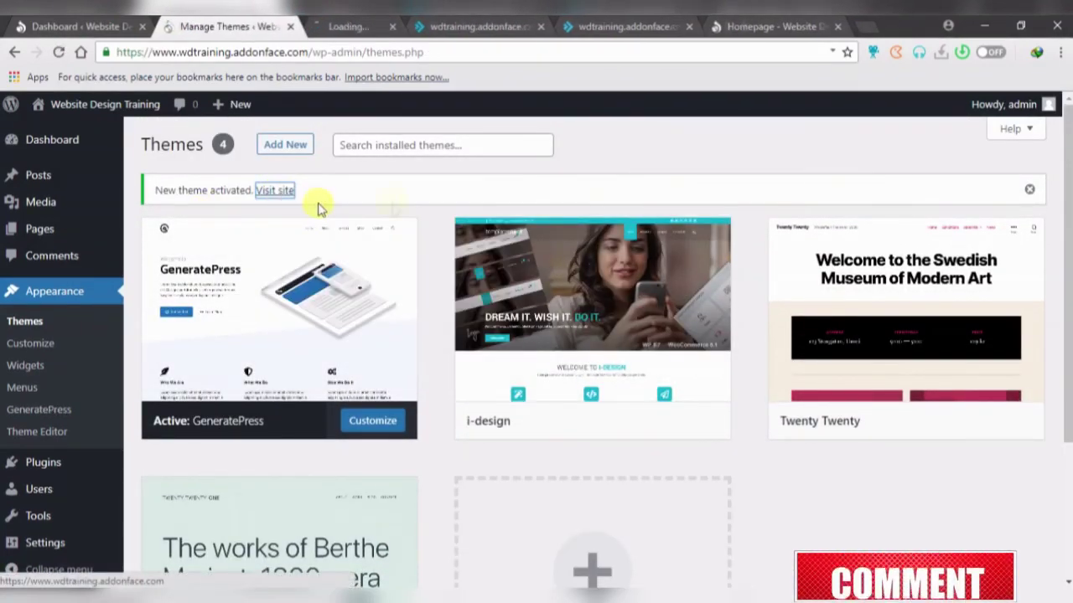
right_click(654, 145)
left_click(733, 190)
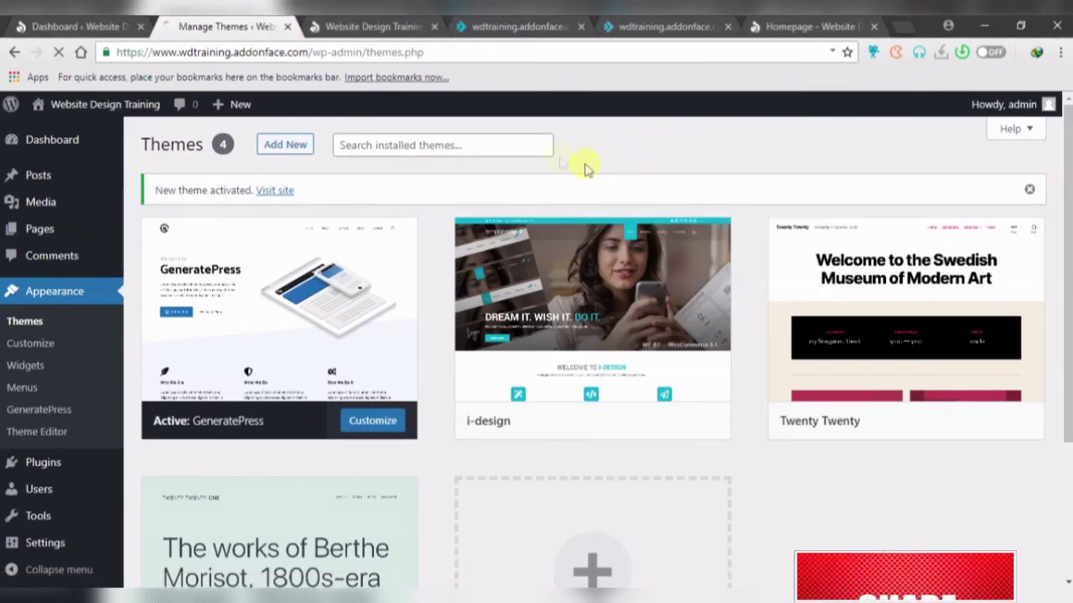
left_click(352, 27)
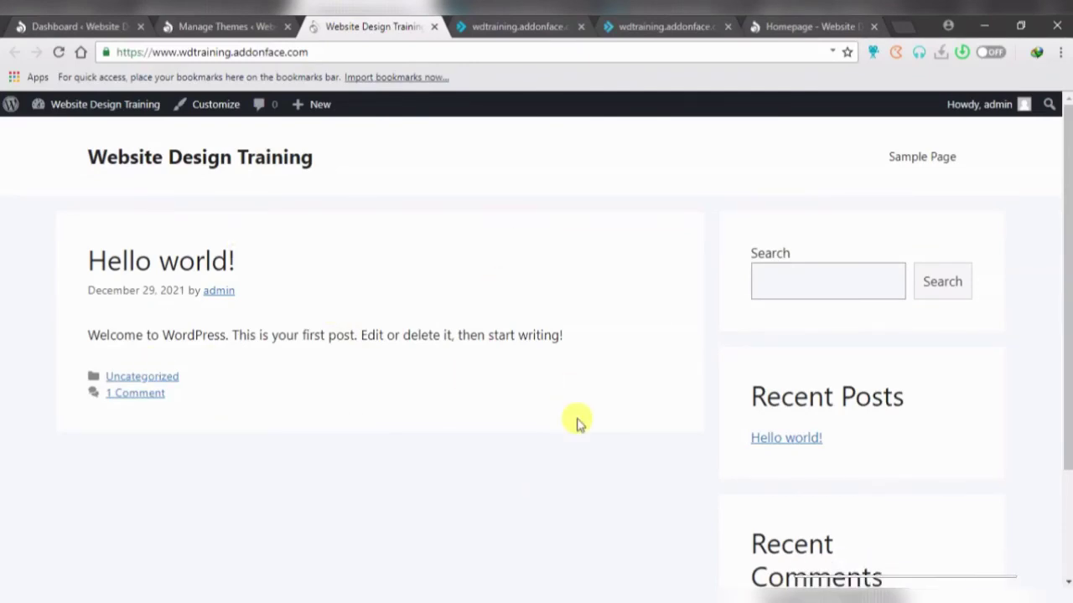
scroll(578, 475, "down", 2)
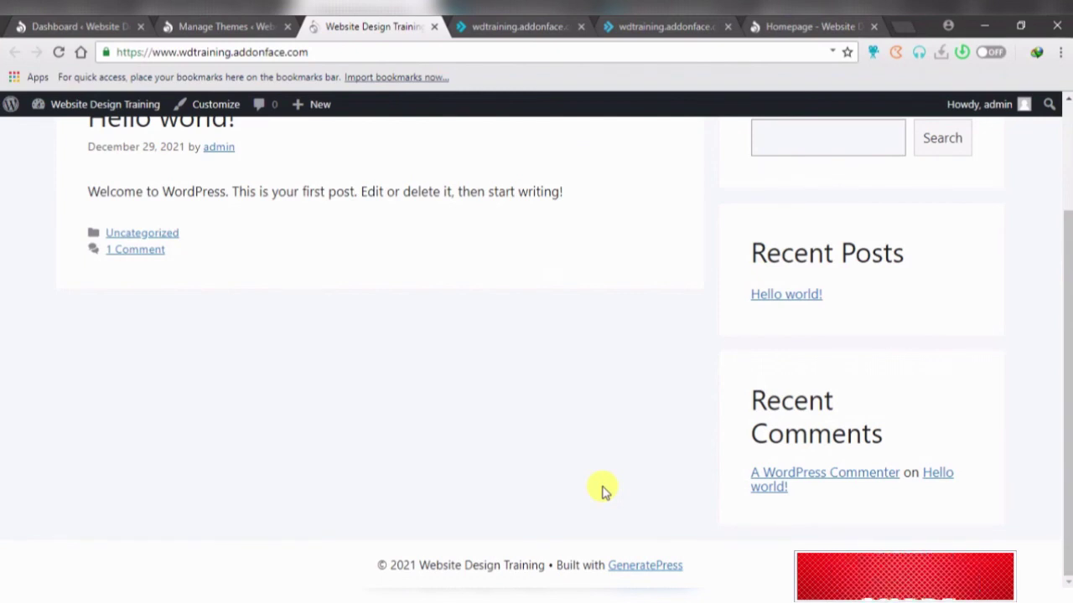
left_click(225, 27)
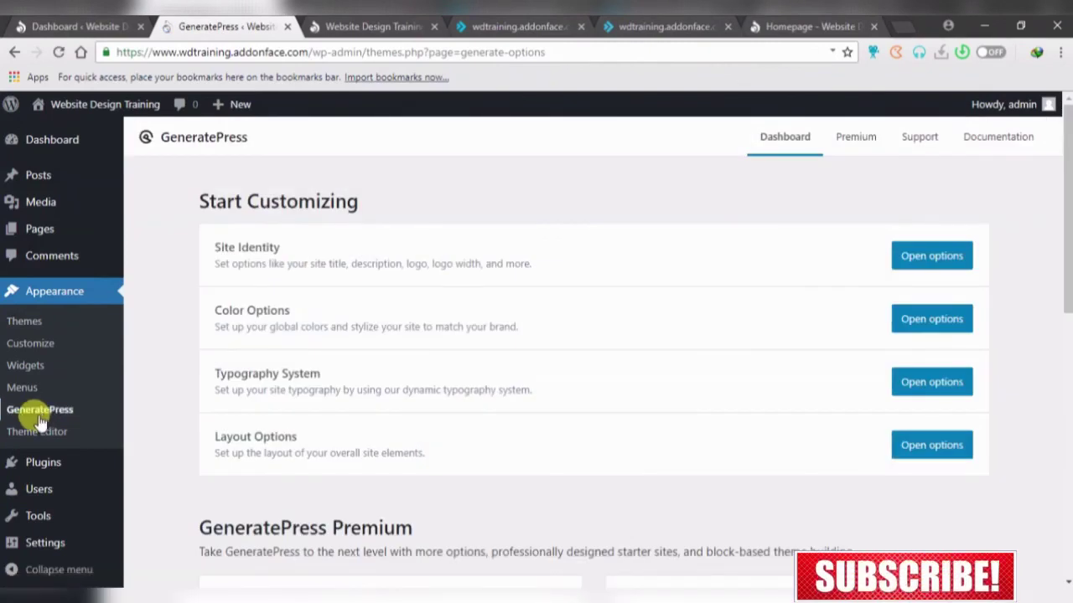
- Scroll through the GeneratePress Site Identity, Color, Typography and Layout options
scroll(503, 495, "down", 5)
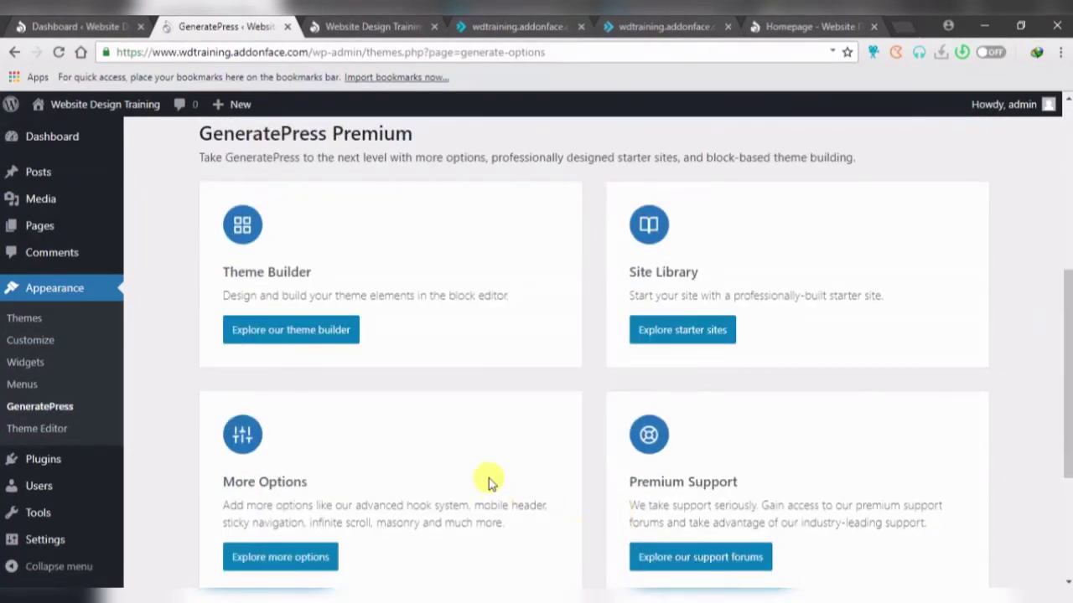
scroll(490, 484, "down", 3)
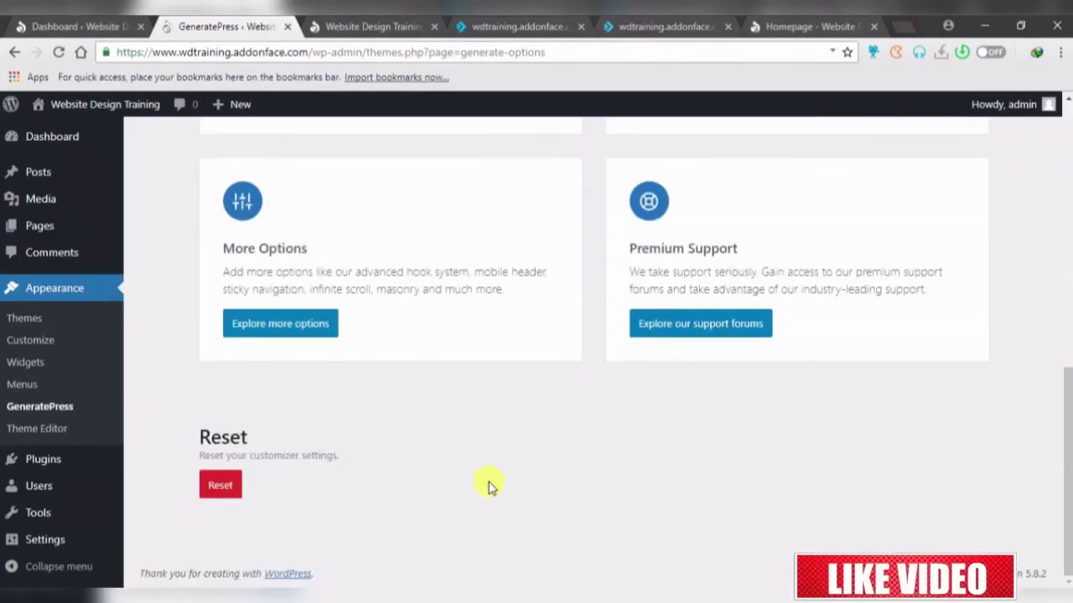
scroll(491, 486, "up", 8)
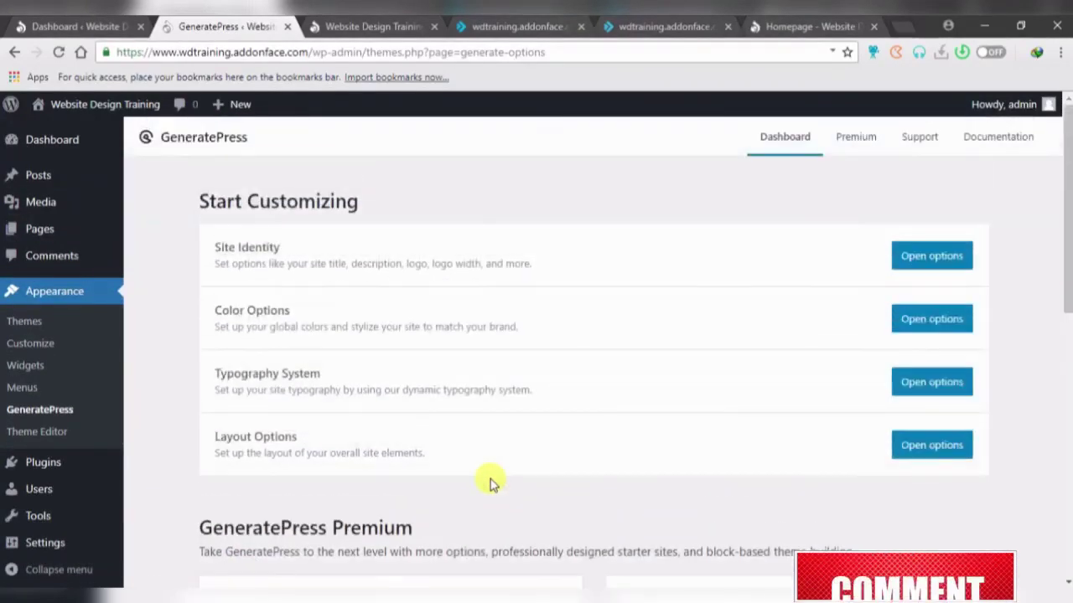